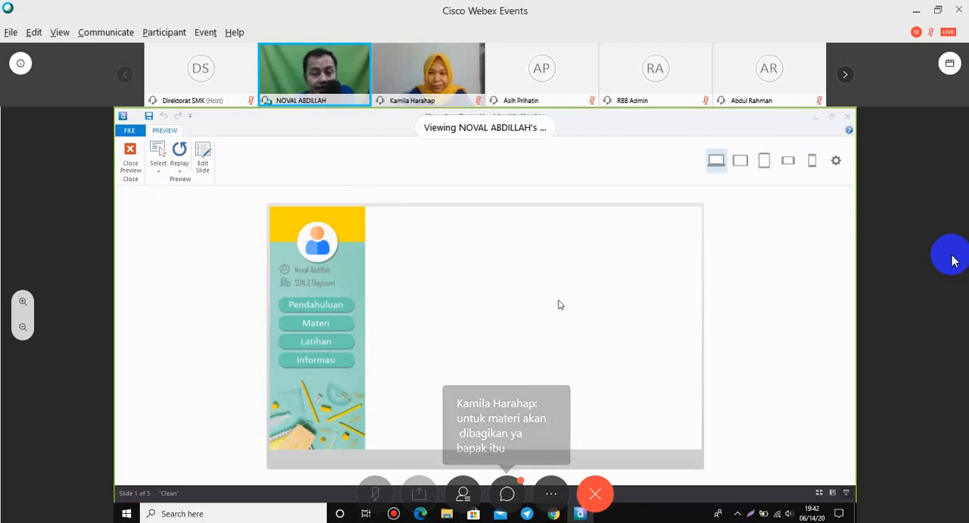
left_click(507, 493)
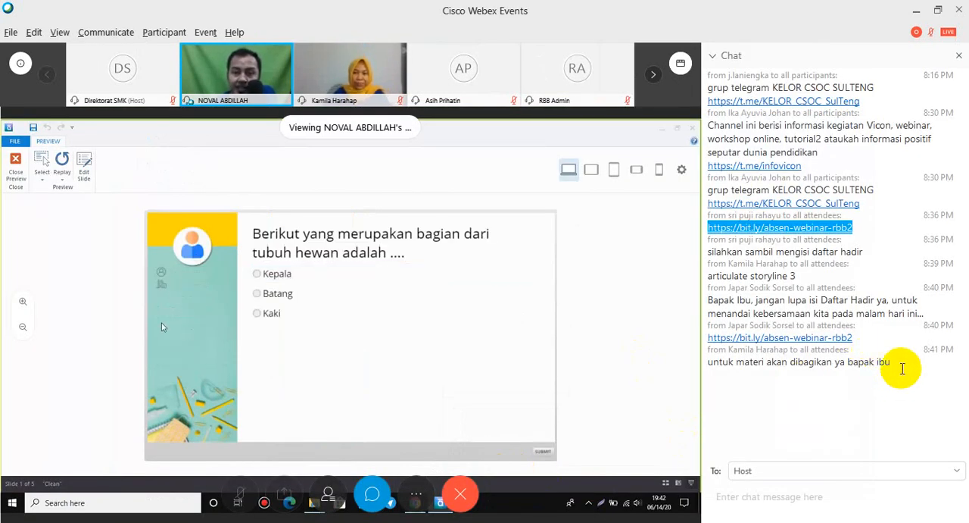
left_click(959, 55)
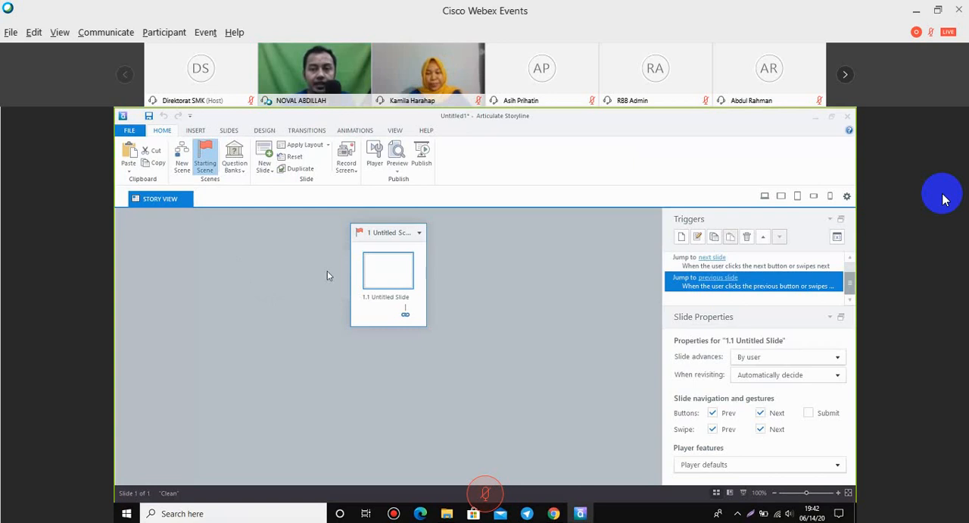
Turn off the Prev and Next navigation buttons and the Prev and Next swipe gestures for slide 1.1.
left_click(712, 413)
left_click(761, 413)
left_click(712, 428)
left_click(762, 428)
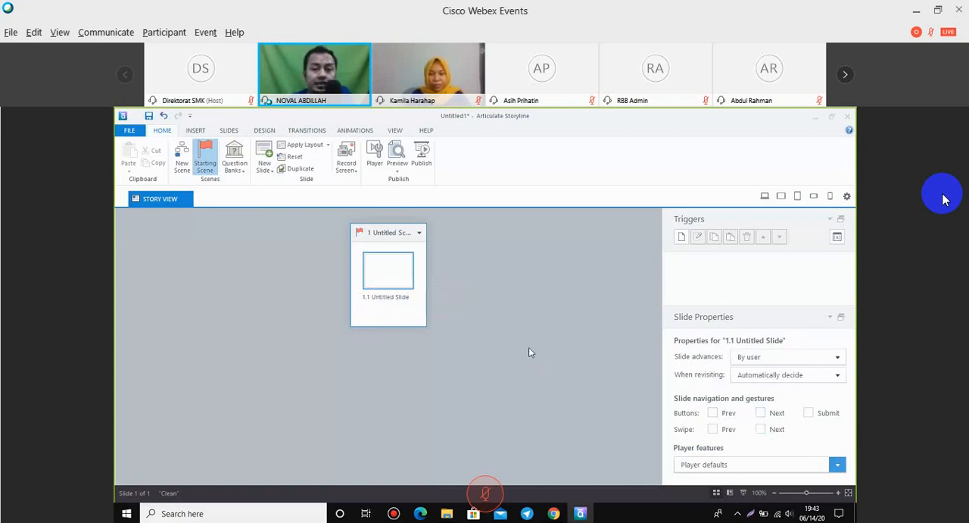
Open slide 1.1 and set a custom story size of 1280 wide by 720 high with the aspect ratio unlocked.
double_click(389, 271)
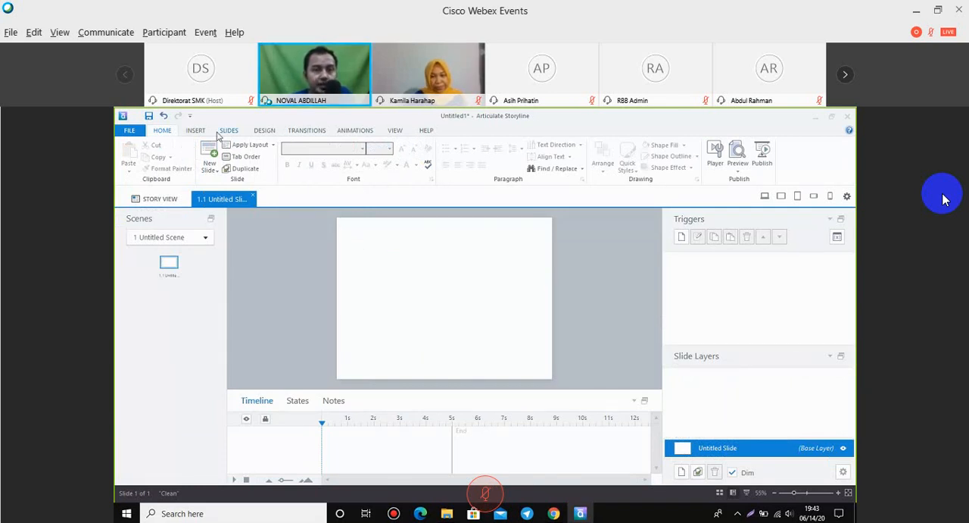
left_click(264, 131)
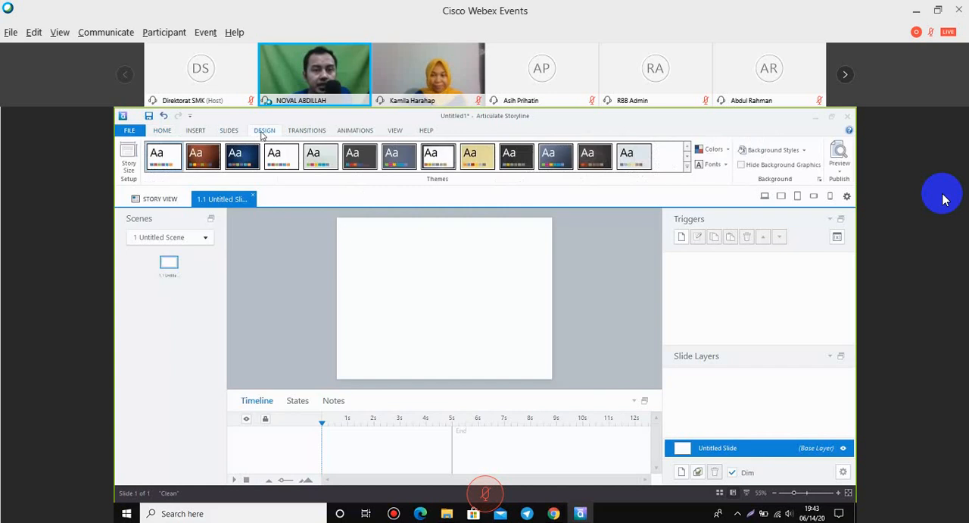
left_click(130, 172)
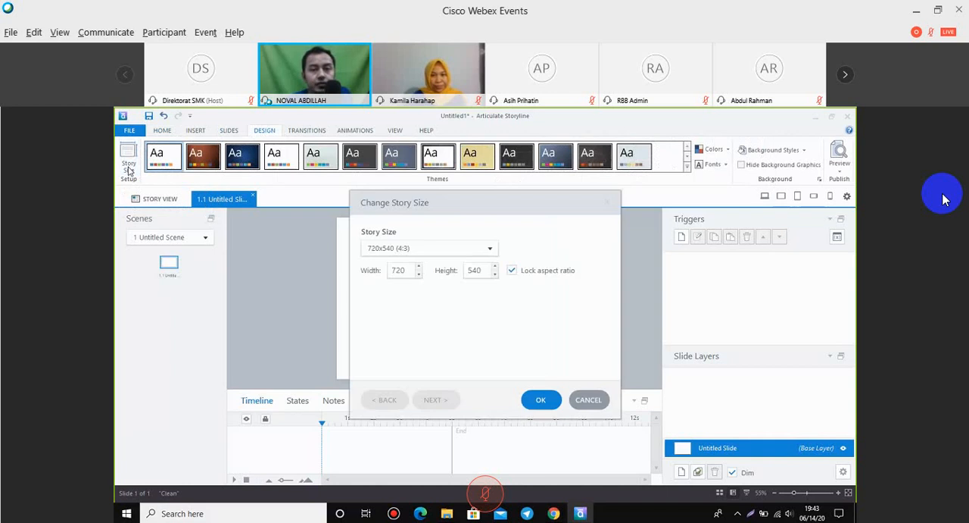
left_click(490, 248)
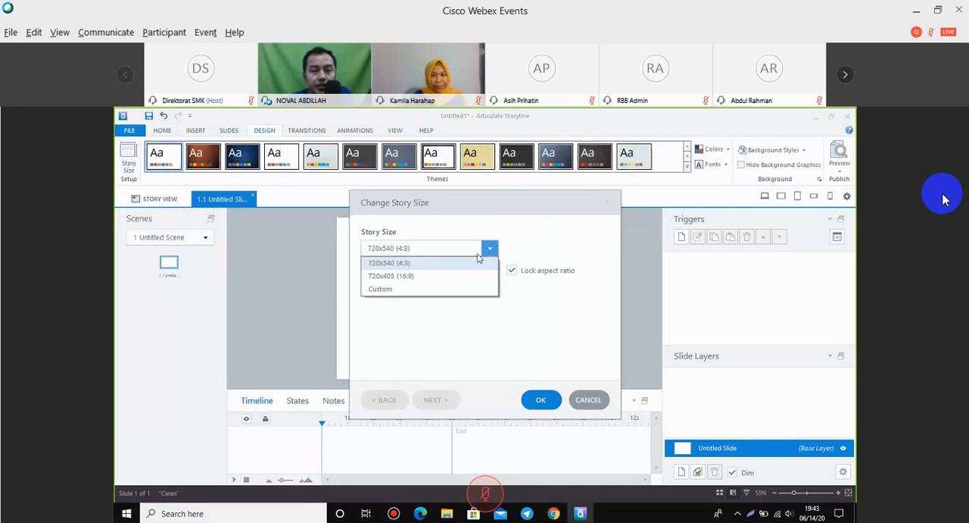
left_click(400, 291)
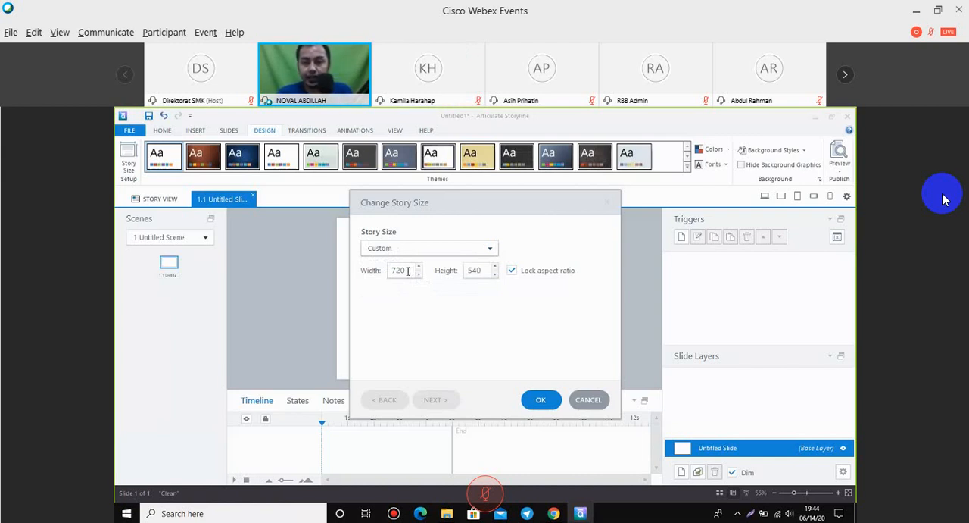
double_click(407, 271)
type("1280")
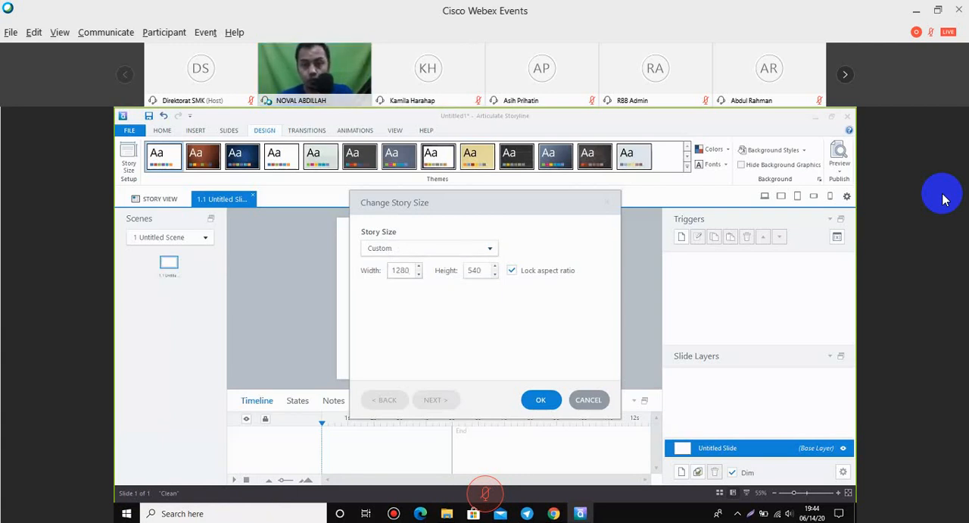
left_click(514, 270)
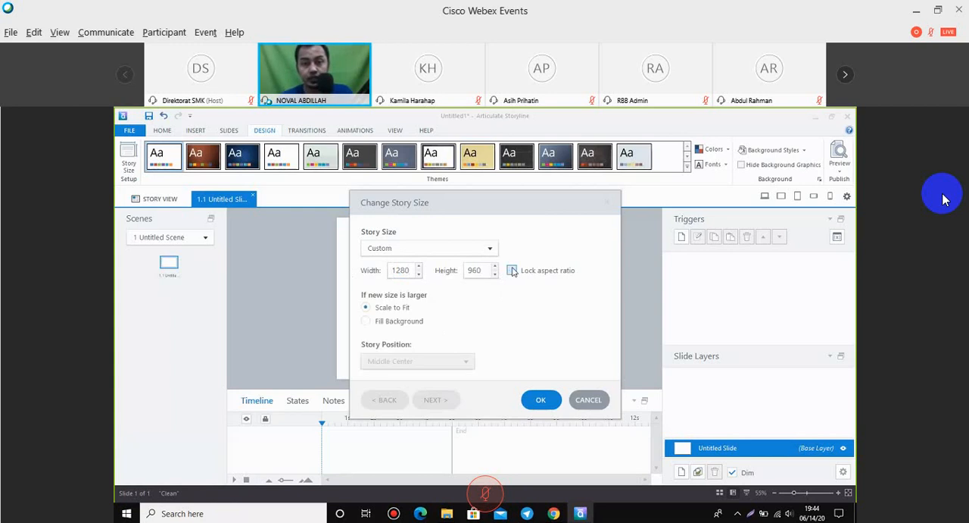
left_click_drag(482, 272, 433, 303)
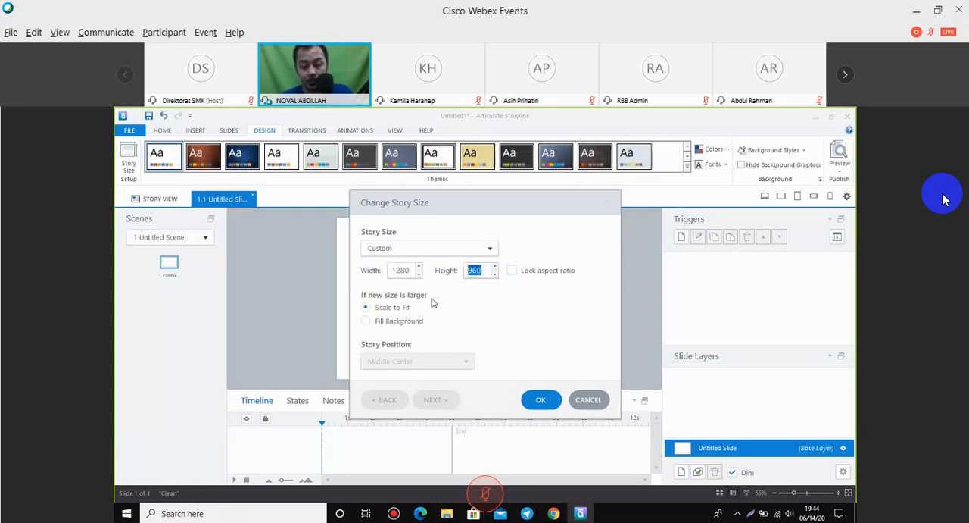
type("720")
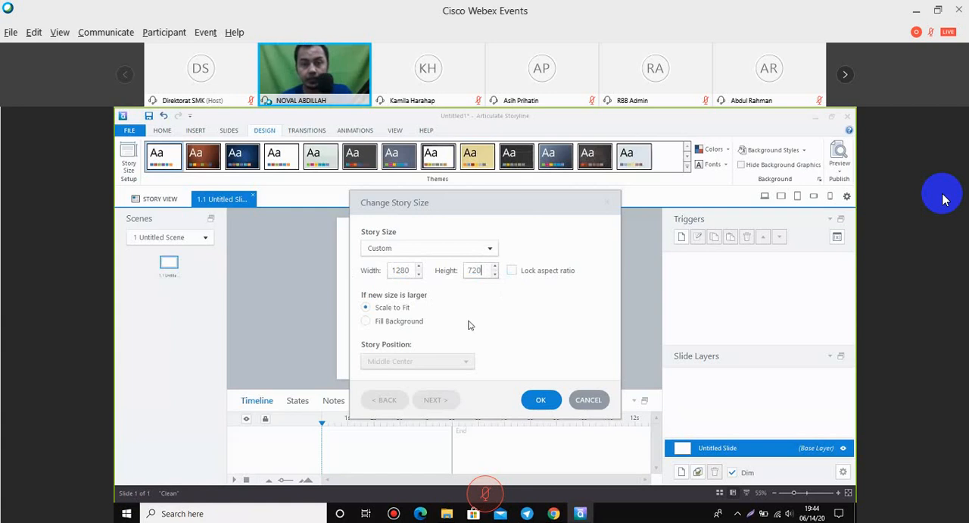
left_click(541, 399)
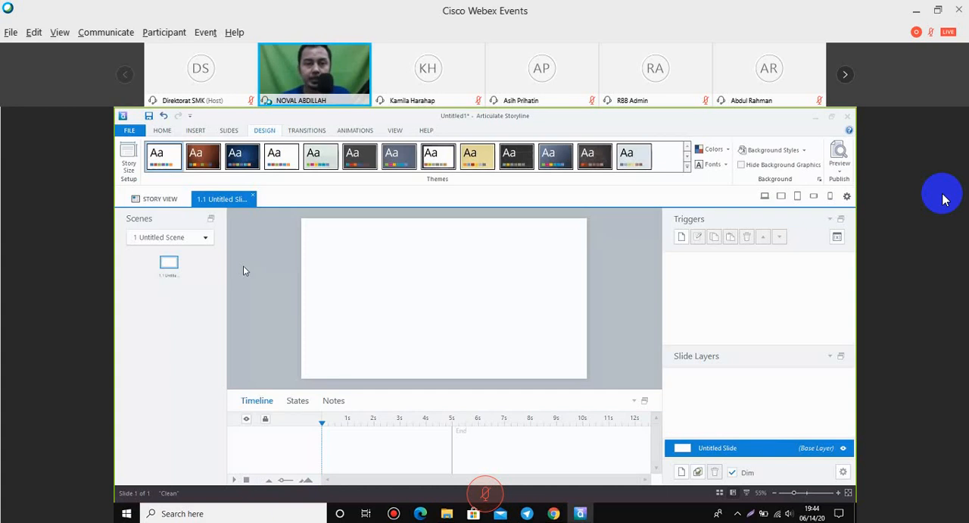
Insert BG Articulate.png from the Pelatihan Articulate folder as the slide's full-size background picture.
left_click(196, 131)
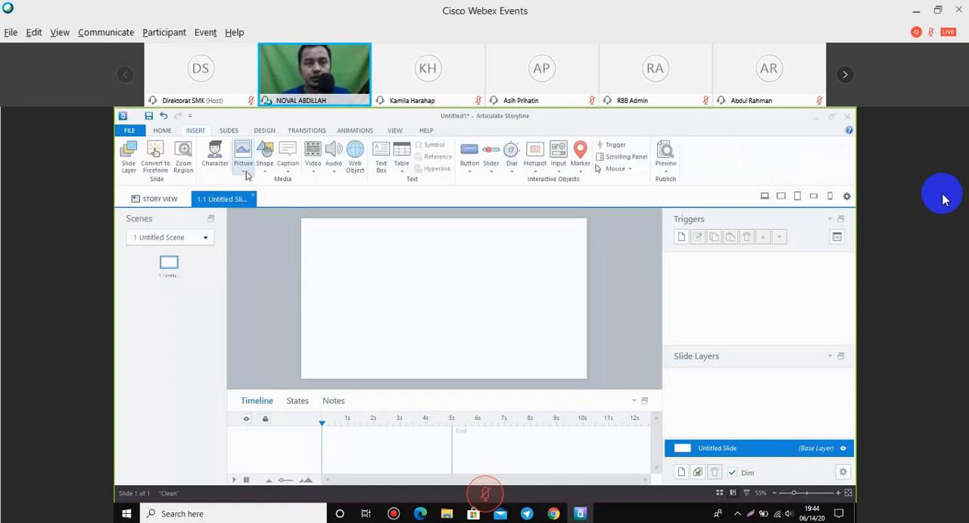
left_click(243, 159)
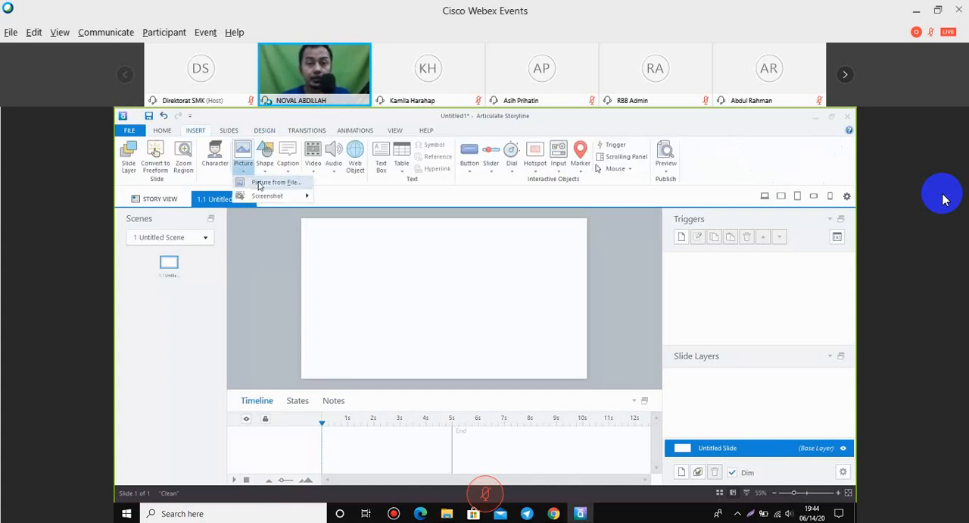
left_click(260, 183)
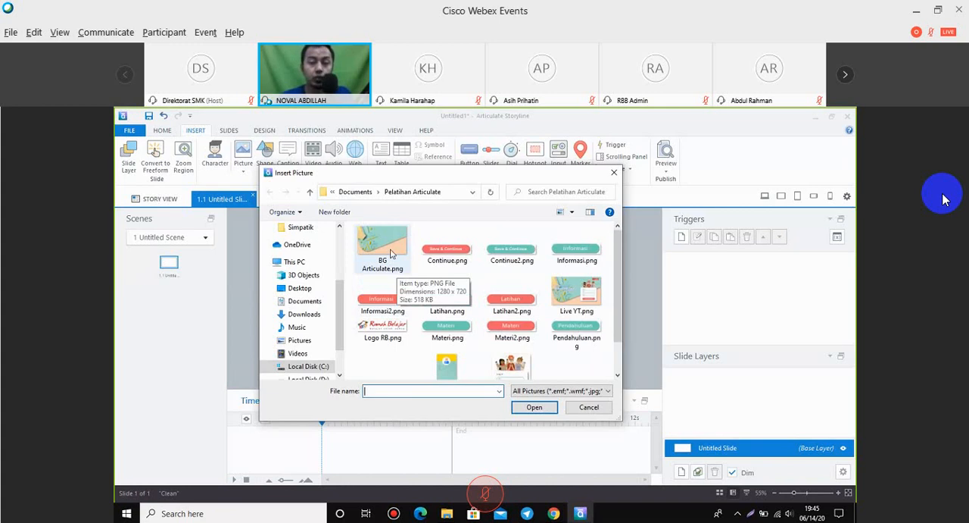
left_click(391, 254)
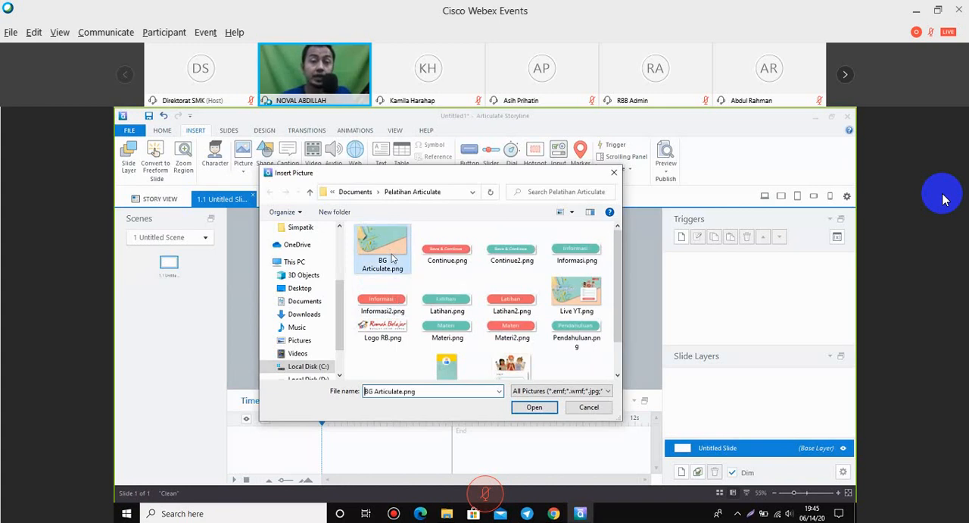
left_click(535, 406)
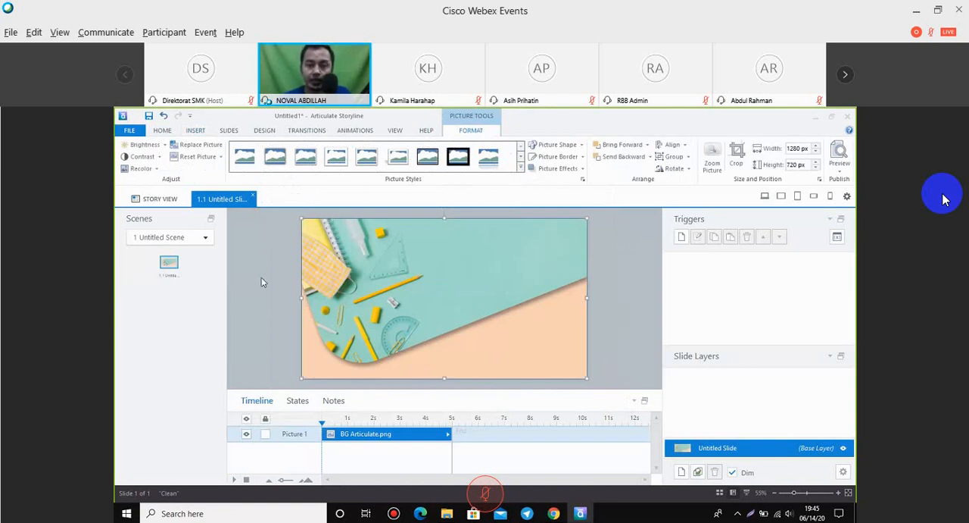
left_click(615, 270)
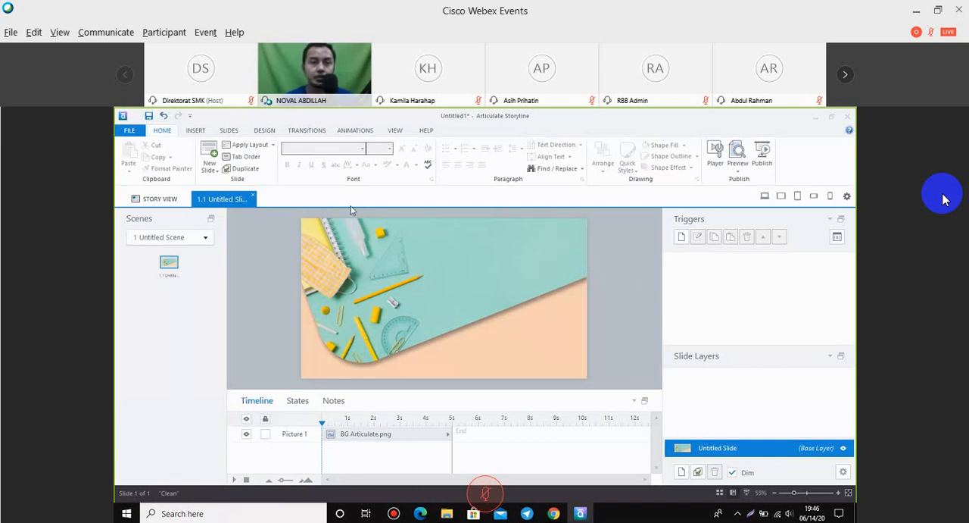
Insert the User Login.png and Continue.png pictures from file onto the slide.
left_click(195, 131)
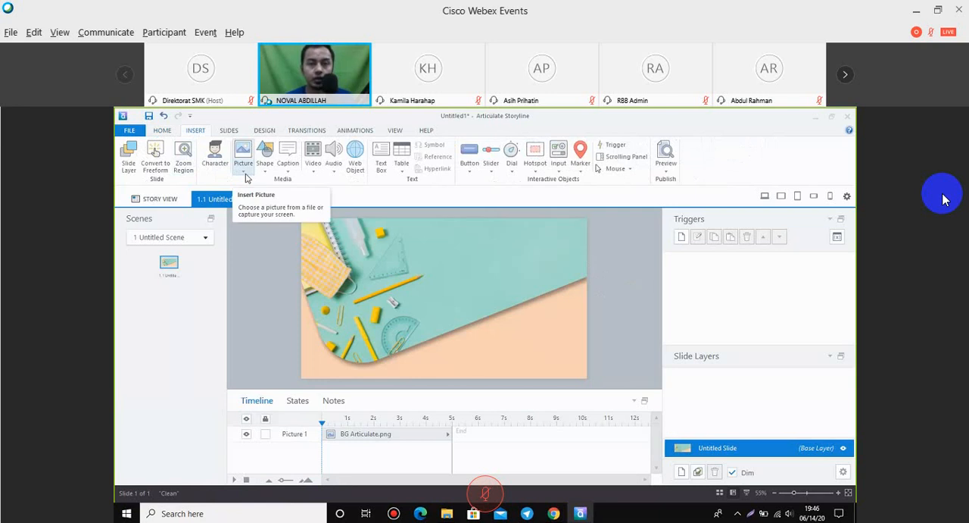
left_click(246, 177)
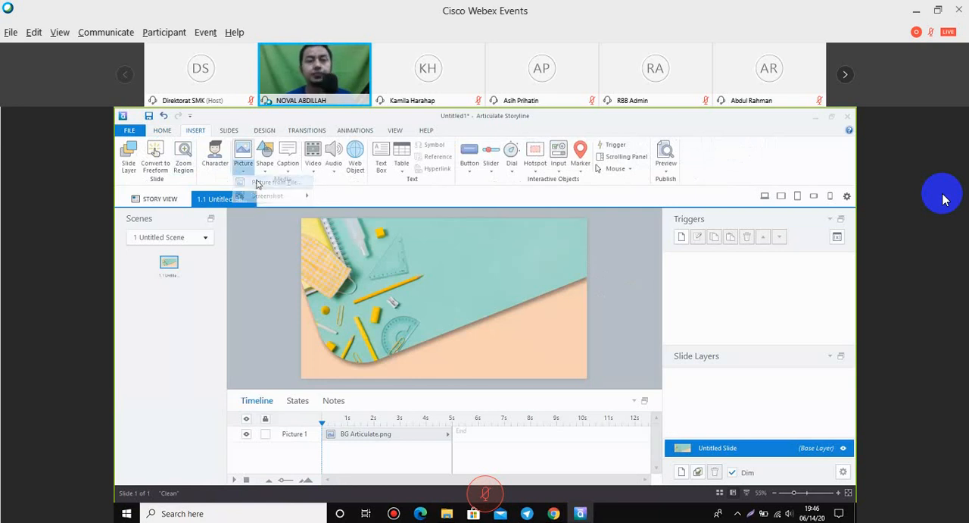
left_click(258, 183)
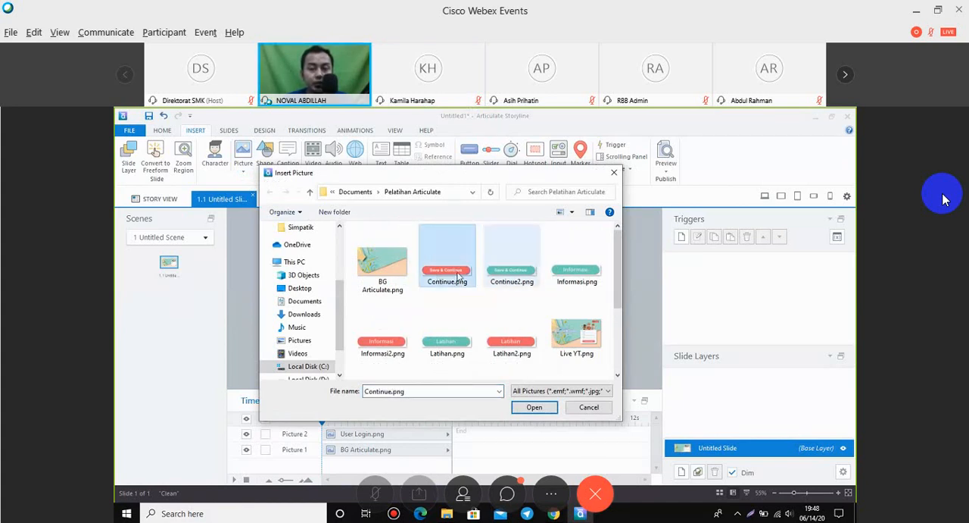
left_click(512, 277)
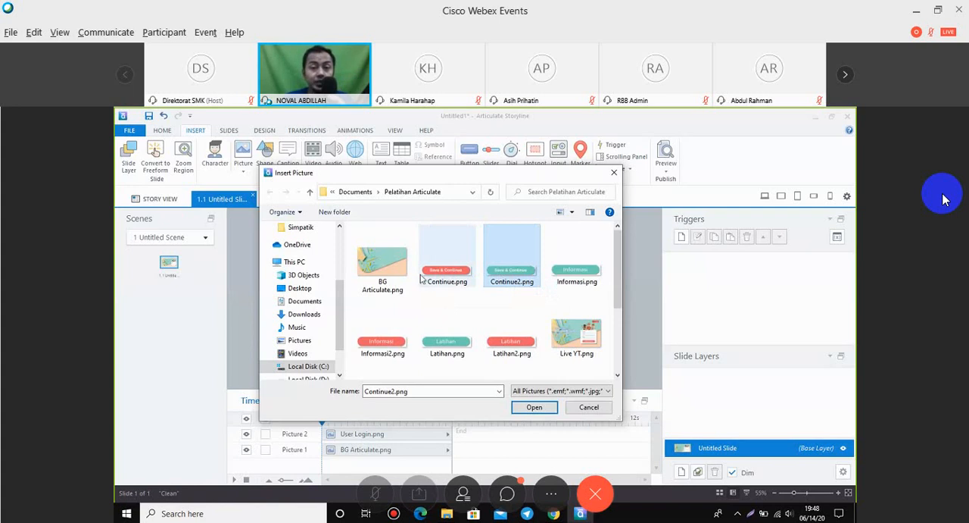
left_click(467, 279)
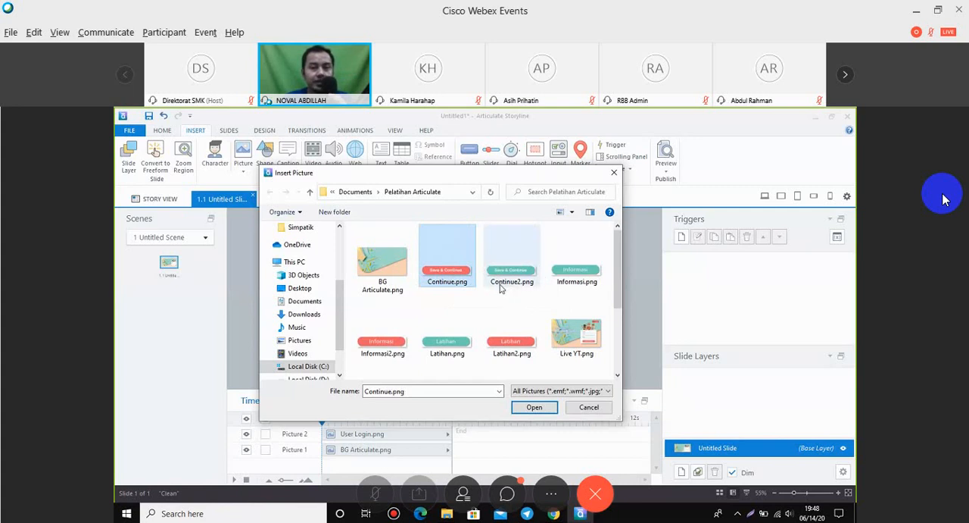
left_click(502, 282)
left_click(462, 284)
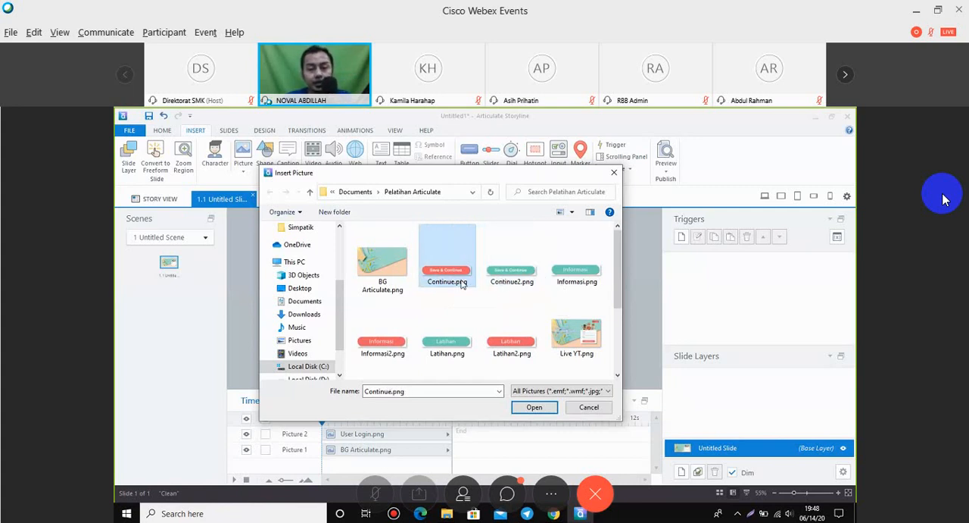
left_click(538, 407)
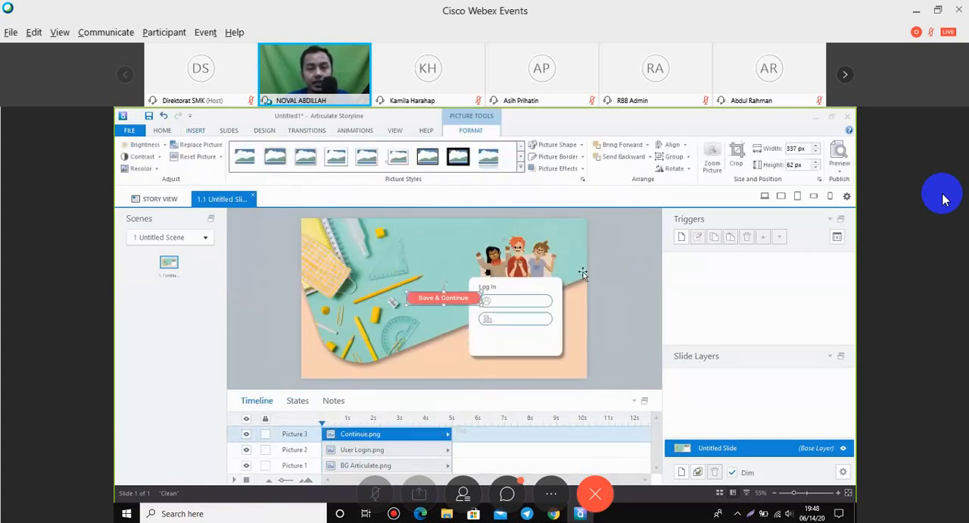
Move the Save & Continue picture right until it lines up horizontally with the login card's input fields.
key("Right")
key("Right")
key("Right")
key("Right")
key("Right")
key("Right")
key("Right")
key("Right")
key("Right")
key("Right")
key("Right")
key("Right")
key("Right")
key("Right")
key("Right")
key("Right")
key("Right")
key("Right")
key("Right")
key("Right")
key("Right")
key("Right")
key("Right")
key("Right")
key("Right")
key("Right")
key("Right")
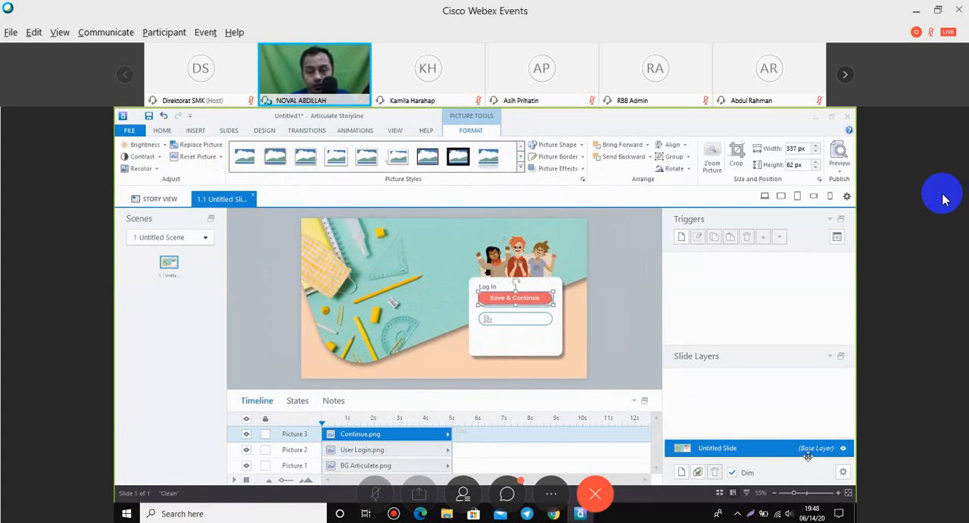
Move the Save & Continue picture straight down into the empty space below the login card's second input field.
left_click(818, 493)
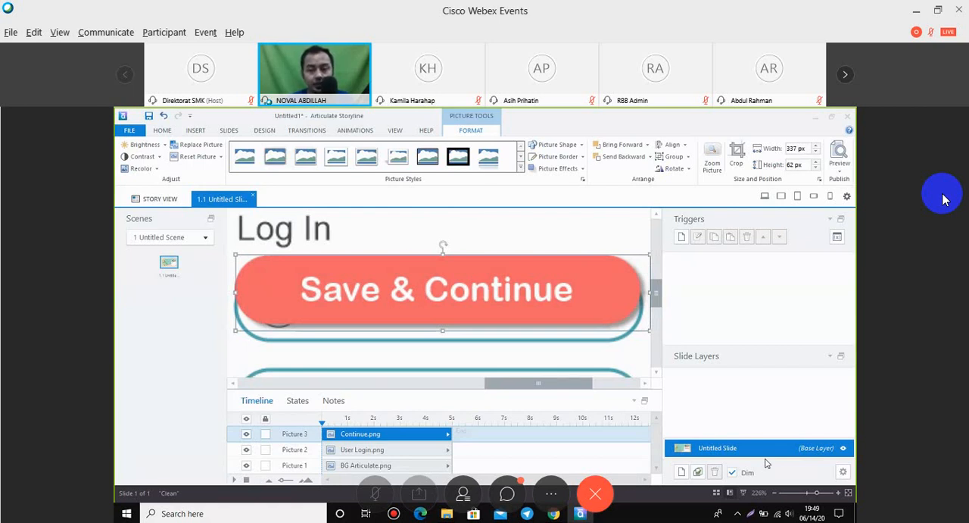
key("Down")
key("Down")
key("Down")
key("Down")
key("Down")
key("Down")
key("Down")
key("Down")
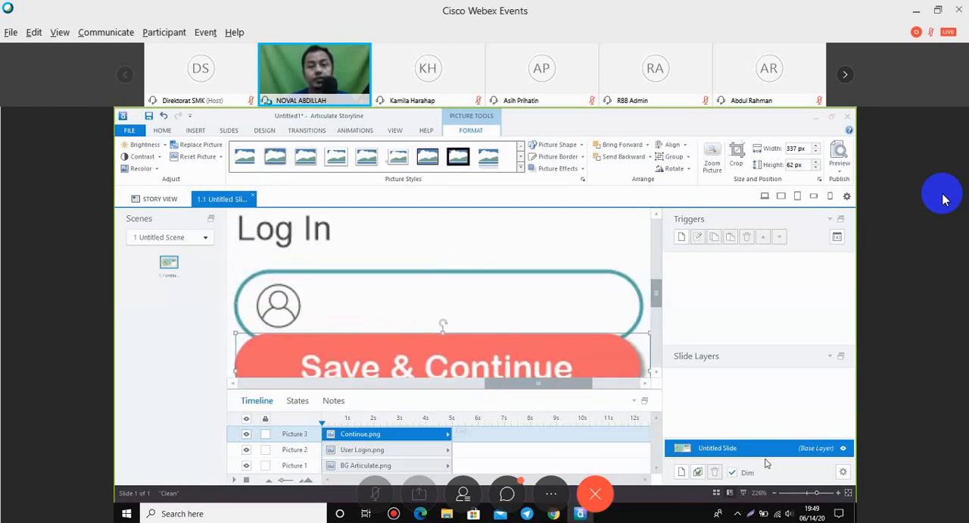
key("Down")
key("Down")
key("Down")
key("Down")
scroll(596, 314, "down", 2)
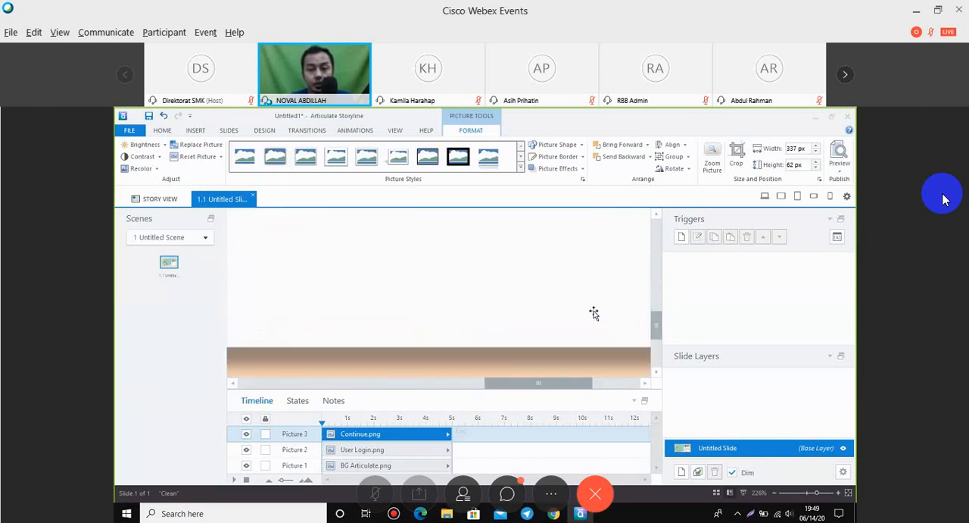
scroll(594, 313, "up", 1)
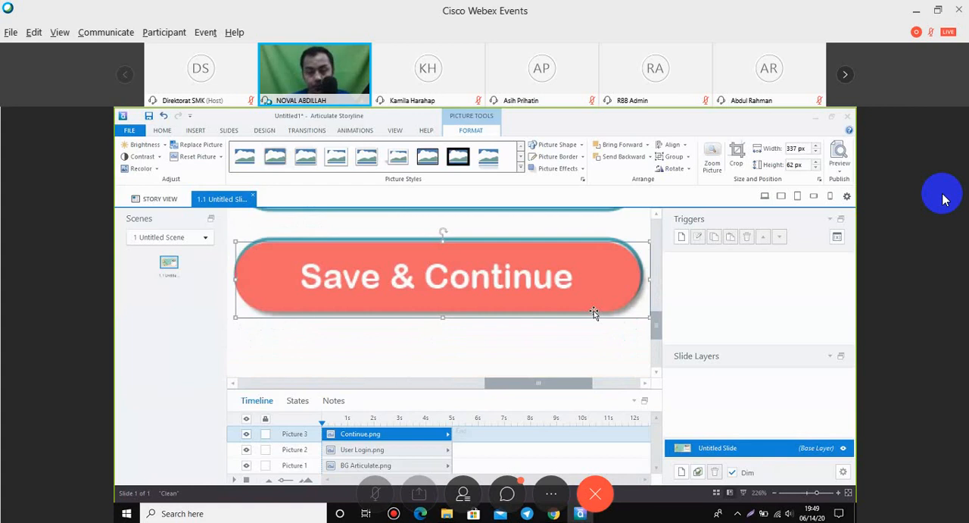
key("Down")
key("Down")
key("Down")
key("Down")
key("Down")
key("Down")
key("Down")
key("Down")
key("Down")
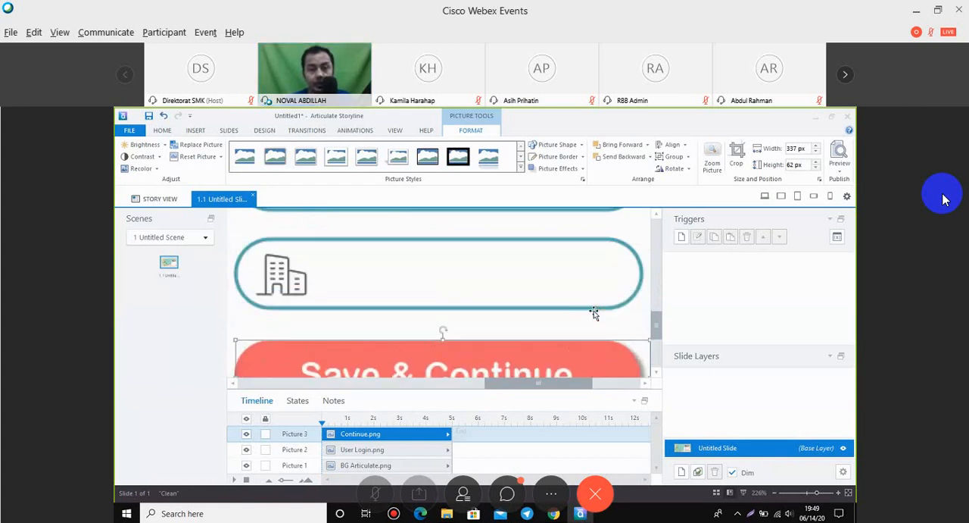
key("Down")
scroll(594, 312, "down", 1)
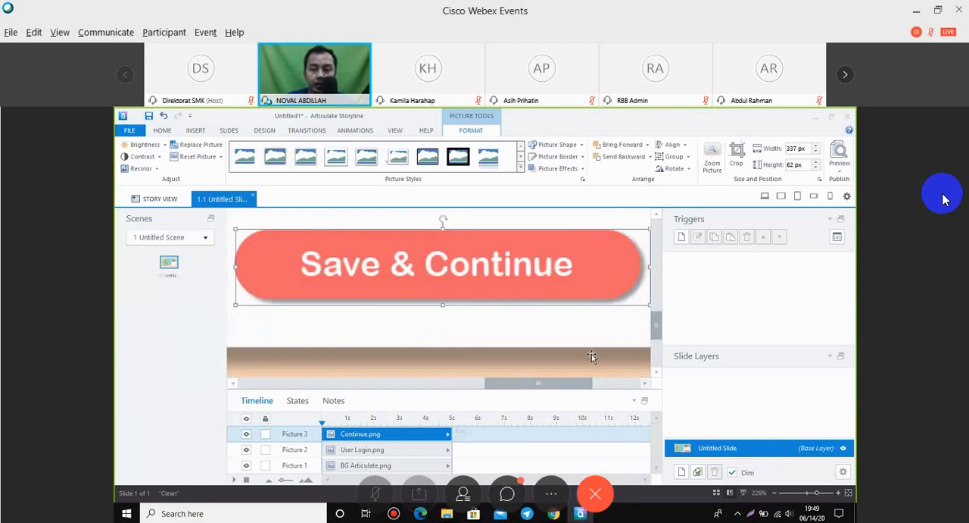
left_click(849, 493)
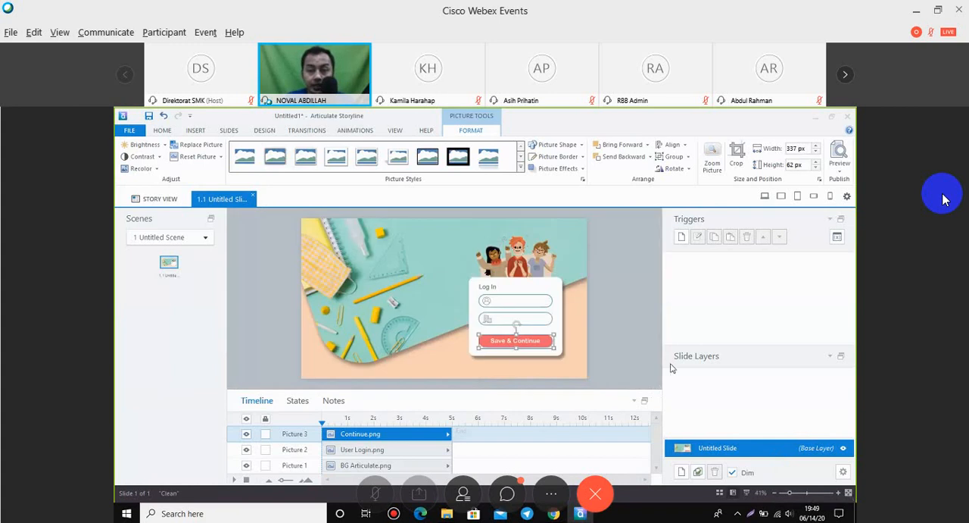
left_click(614, 333)
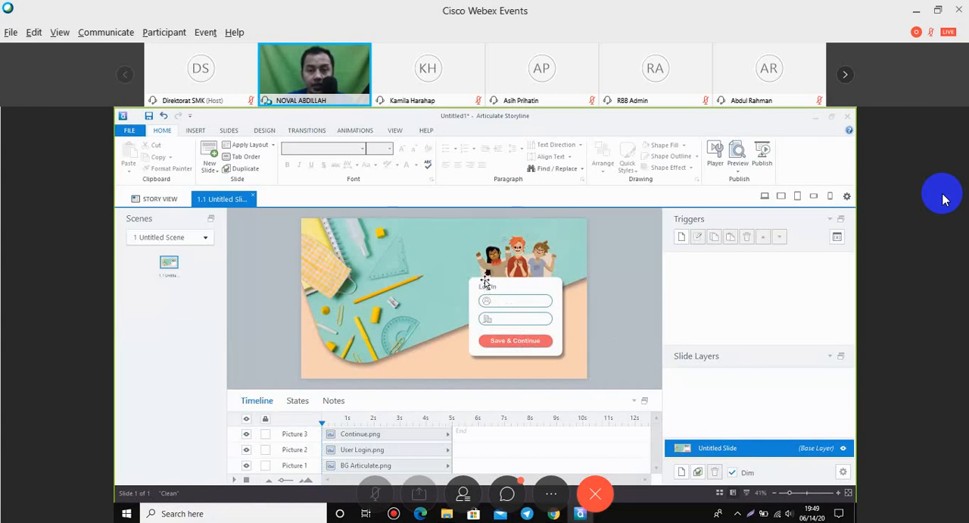
Nudge the Save & Continue picture slightly down within the login card.
left_click(517, 345)
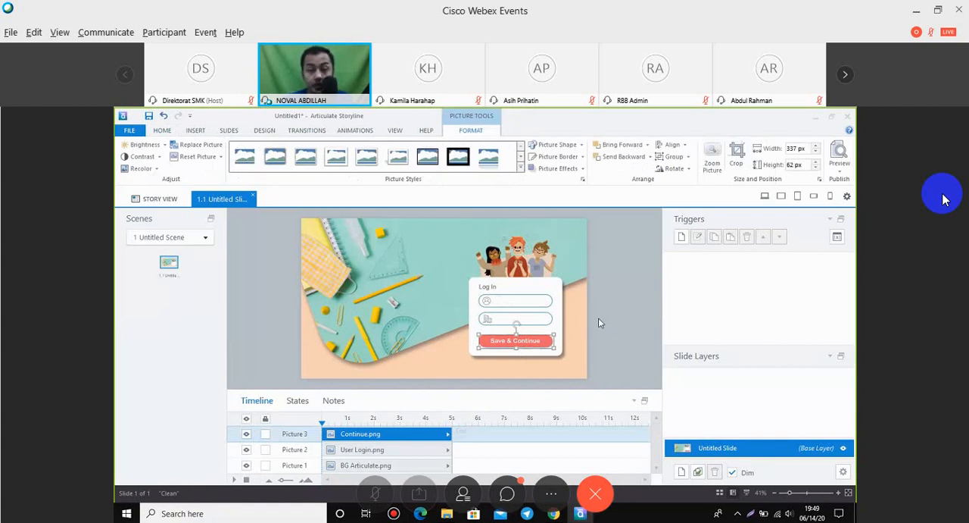
key("Down")
key("Down")
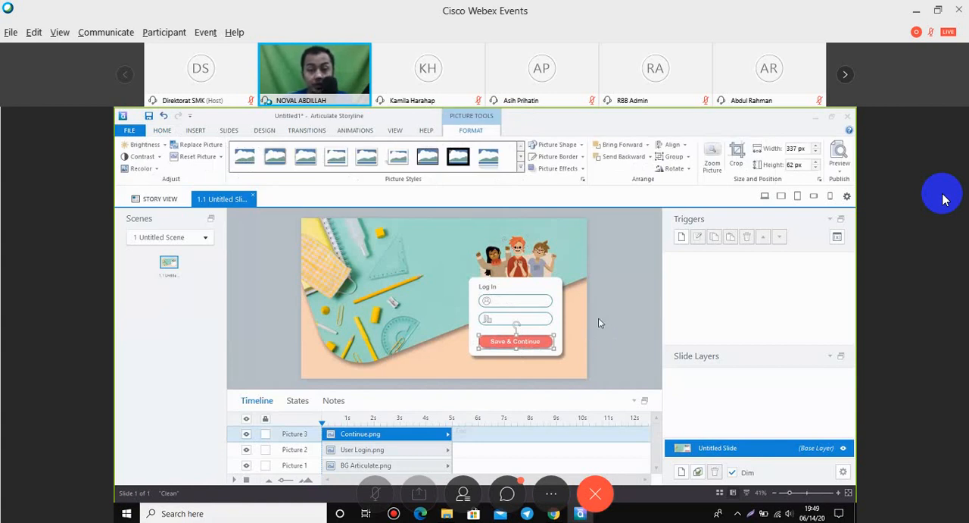
left_click(598, 322)
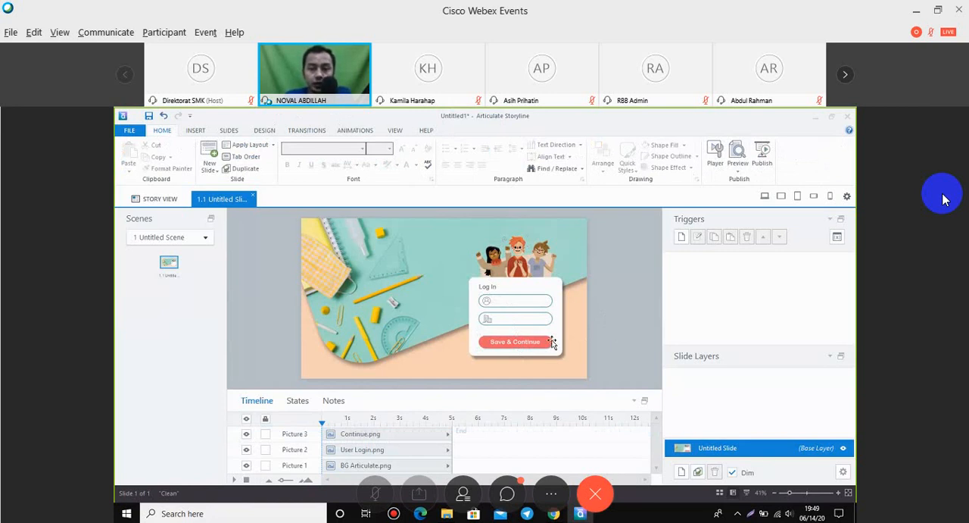
Insert a text entry field inside the login card's first input box, next to the person symbol.
left_click(508, 302)
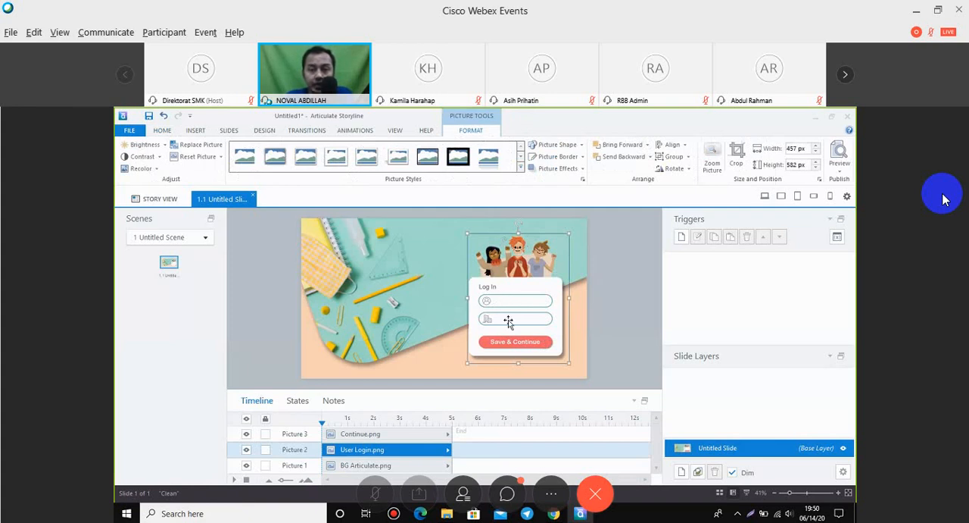
left_click(623, 292)
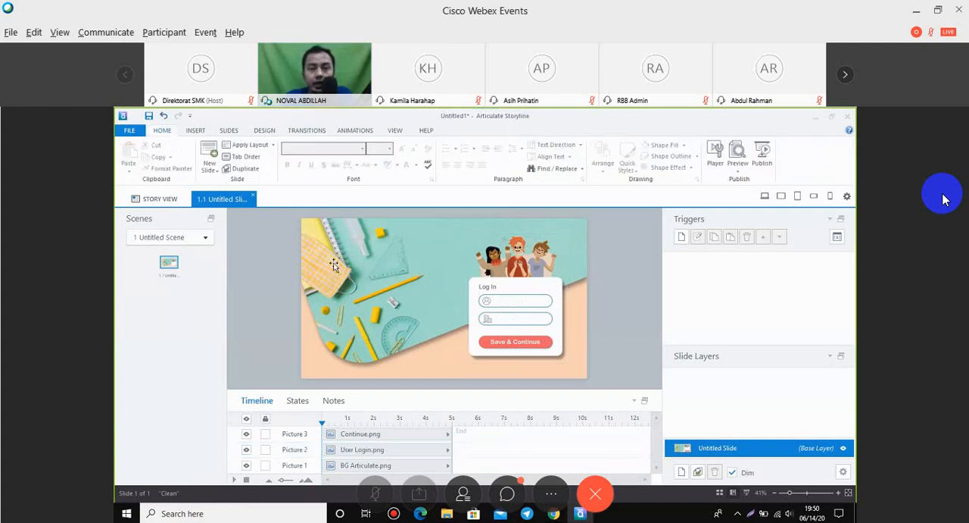
left_click(194, 131)
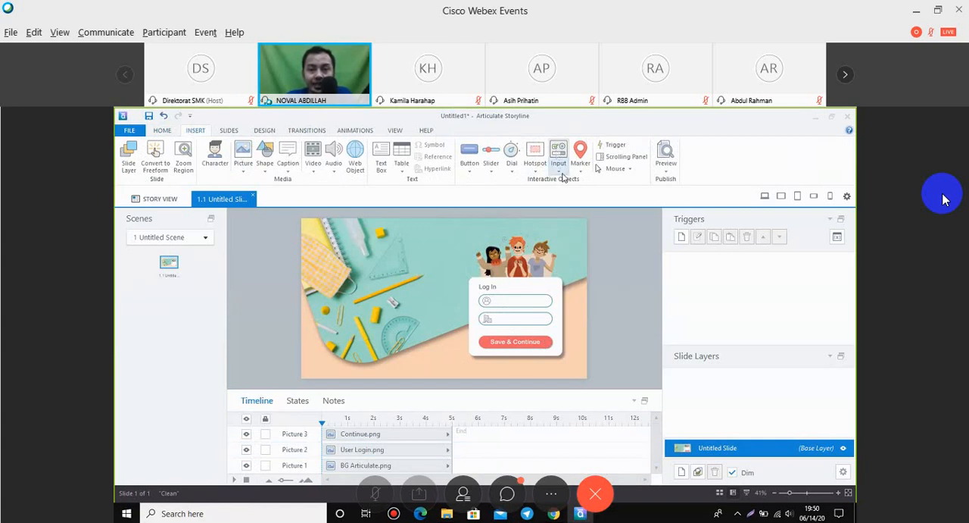
left_click(563, 177)
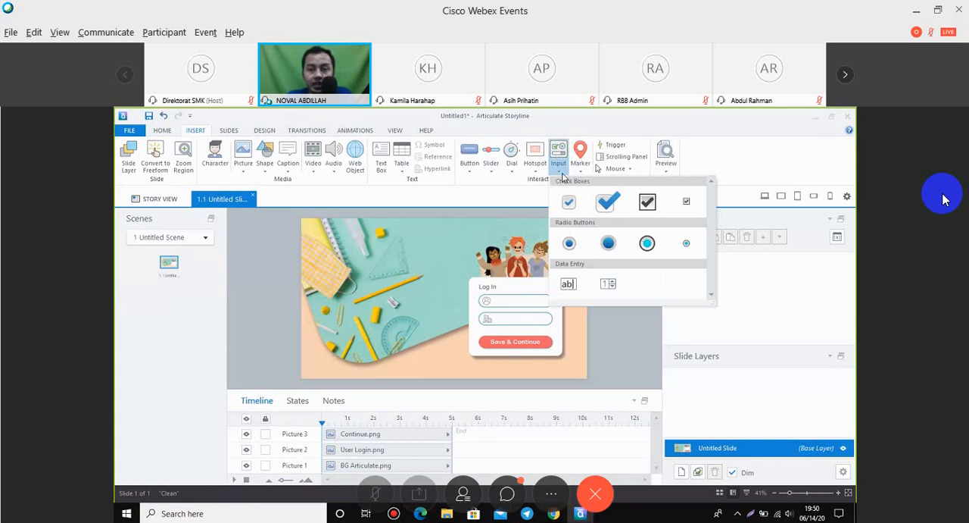
left_click(568, 285)
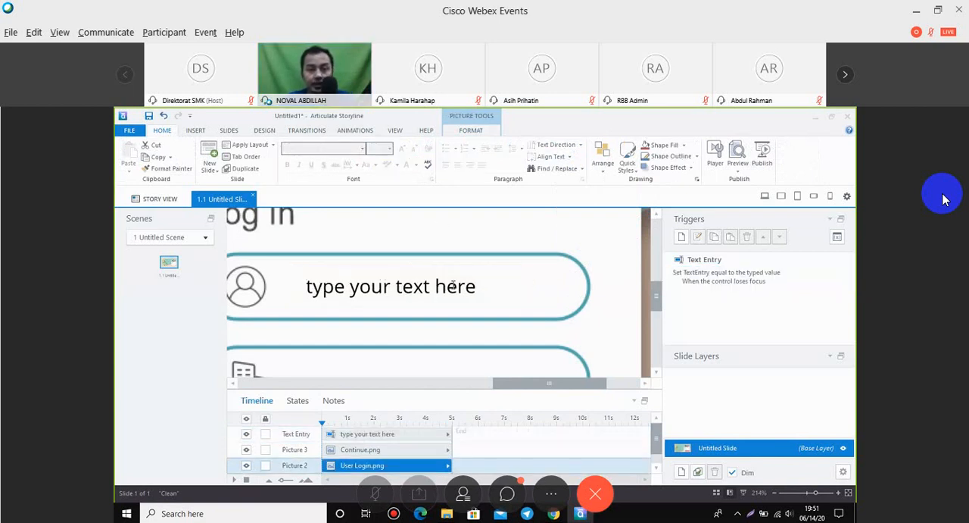
Replace the placeholder text of the first text entry field with "Nama Lengkap".
left_click(424, 284)
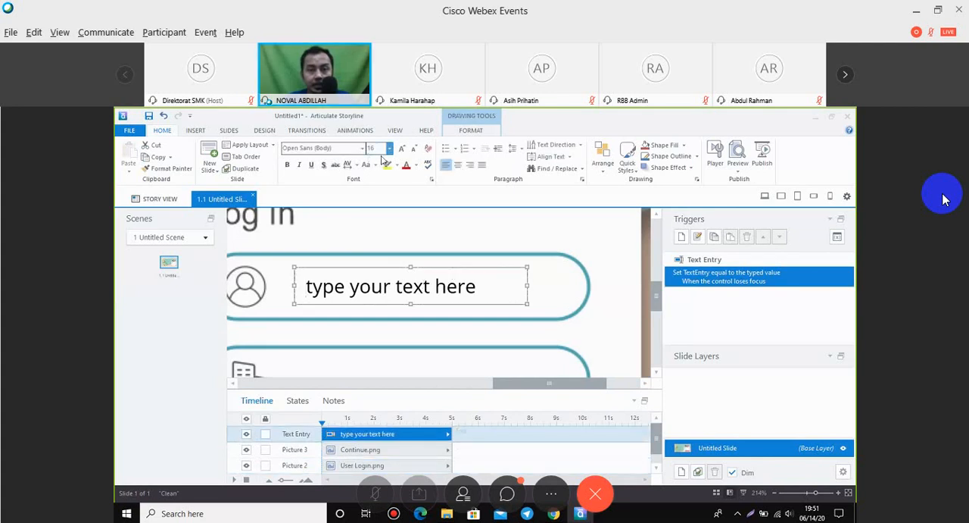
left_click(459, 291)
left_click_drag(476, 290, 320, 284)
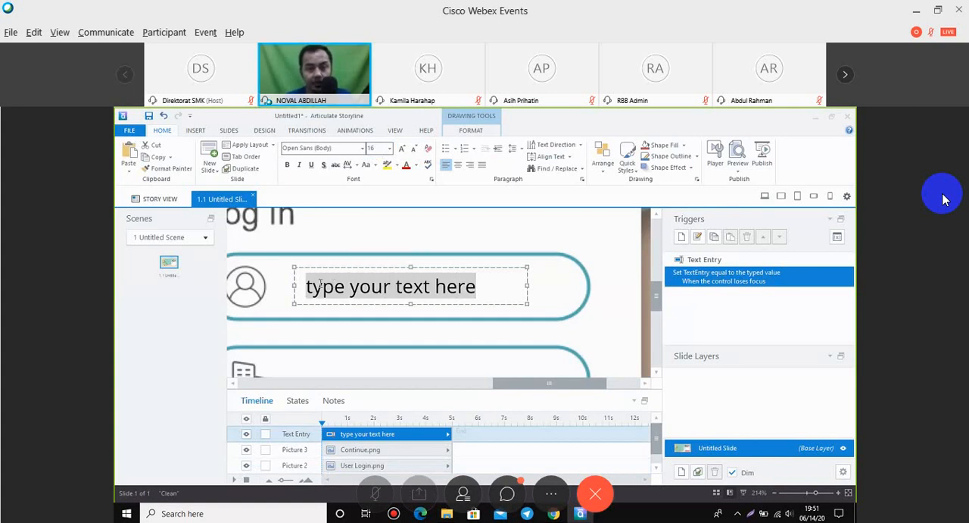
type("Nama Len")
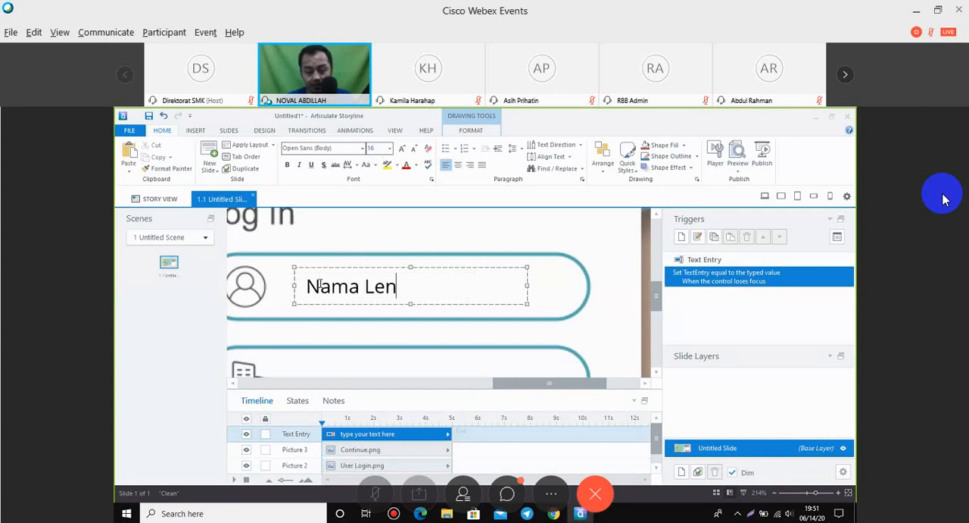
type("gkap")
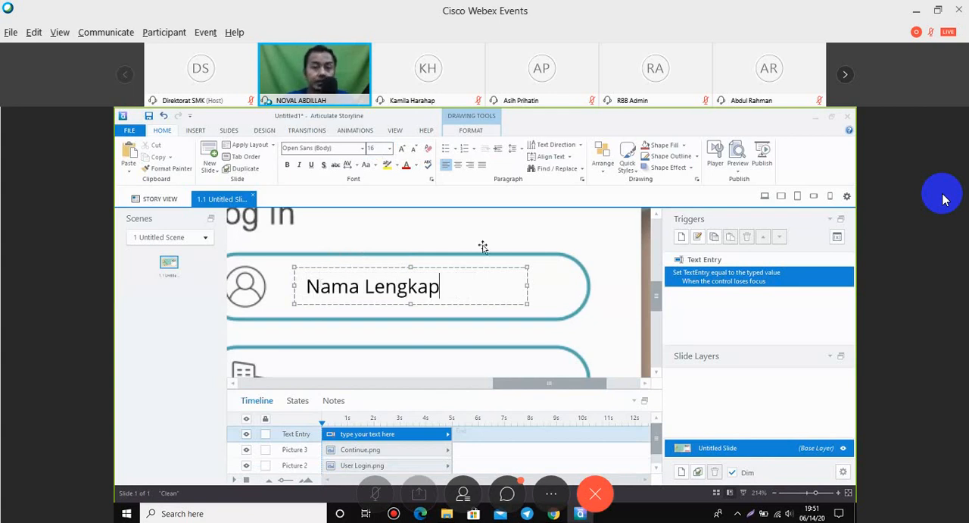
left_click(483, 247)
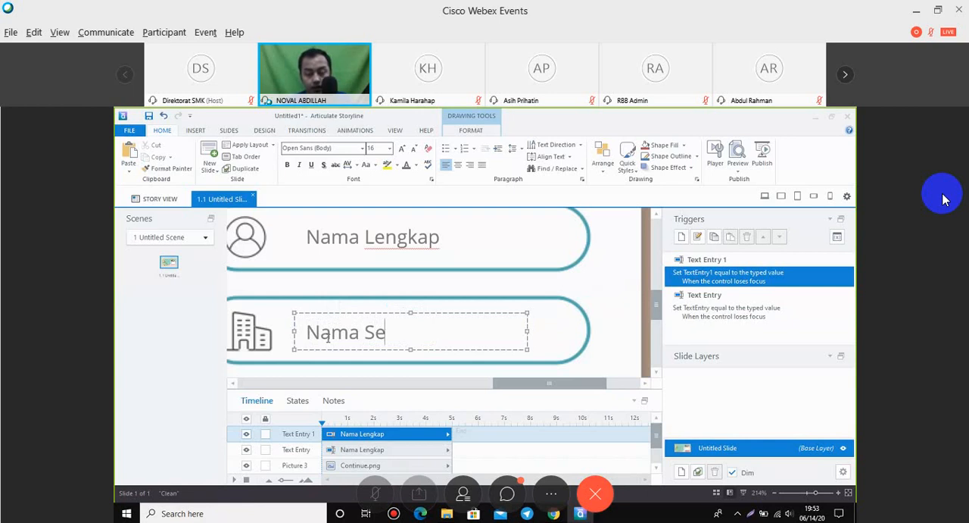
Look through the Webex meeting chat and close it again.
left_click(507, 493)
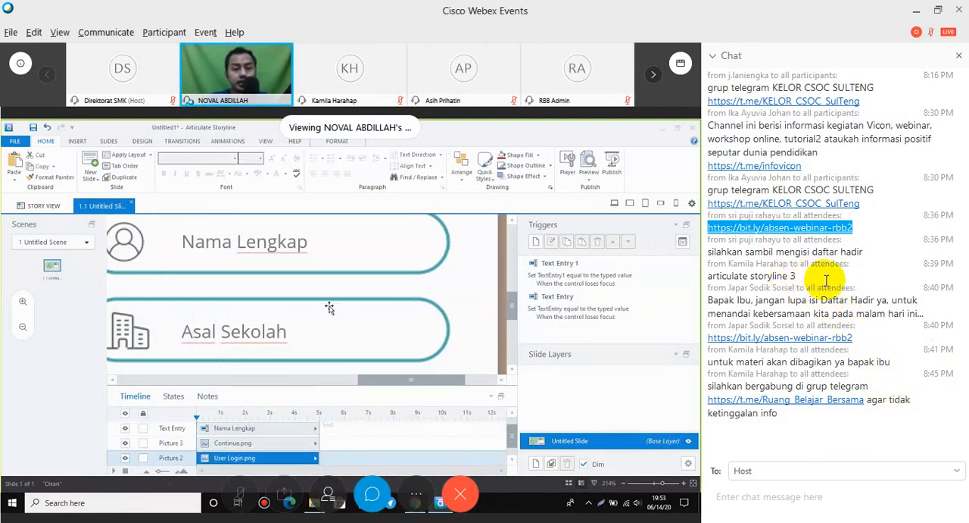
left_click(959, 56)
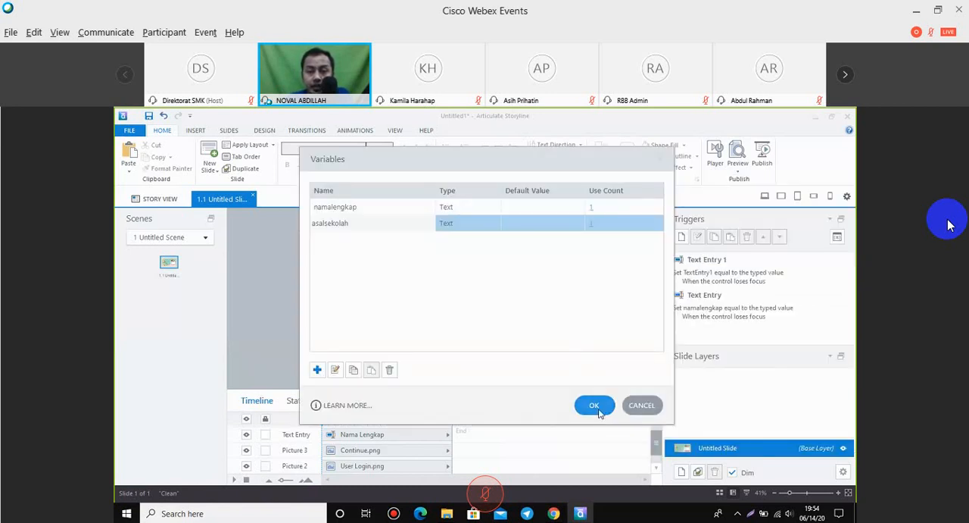
Apply the text variable names namalengkap and asalsekolah, and check the trigger of each text entry field.
left_click(596, 409)
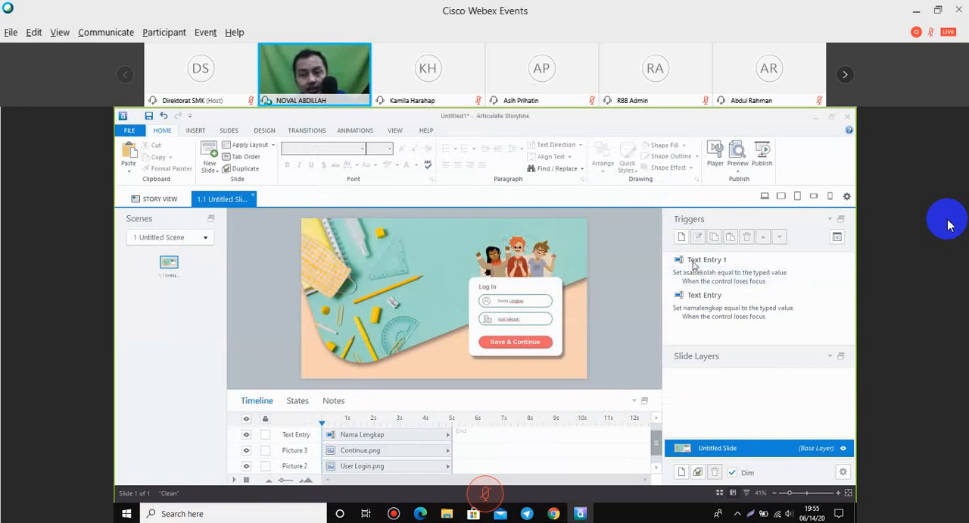
left_click(516, 320)
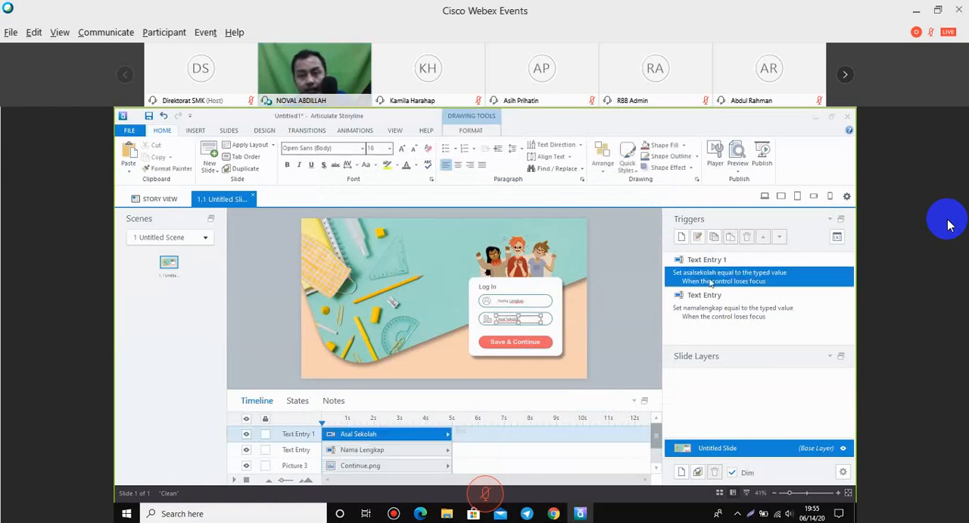
left_click(706, 315)
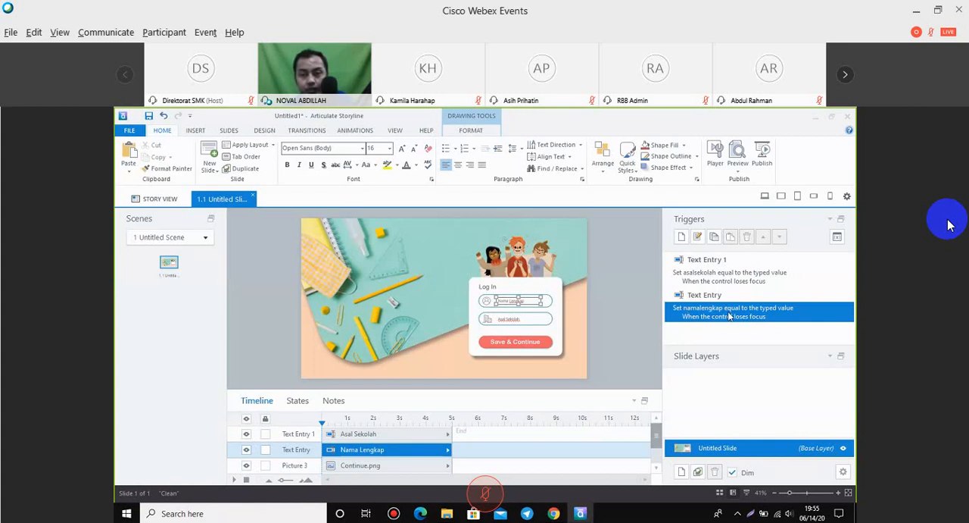
left_click(616, 306)
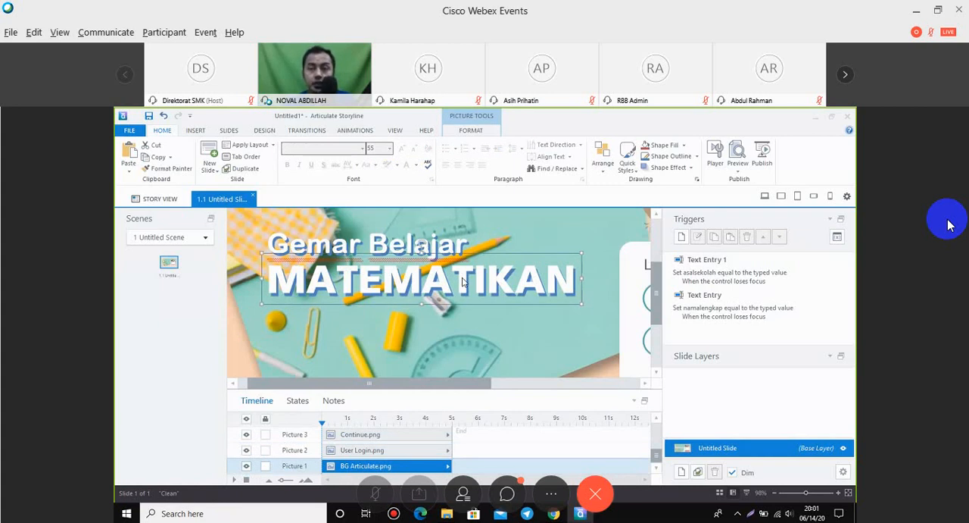
left_click(481, 303)
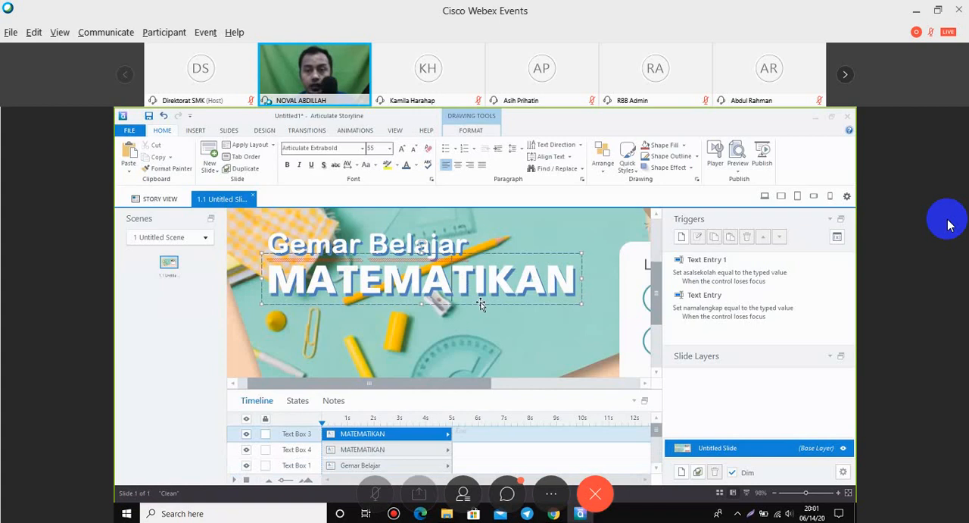
left_click(274, 309)
scroll(274, 309, "down", 5)
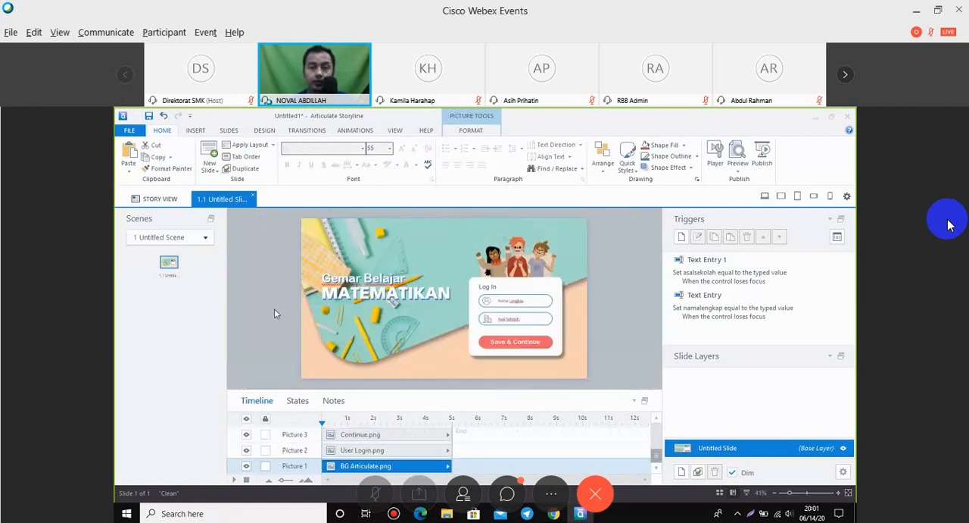
left_click(274, 309)
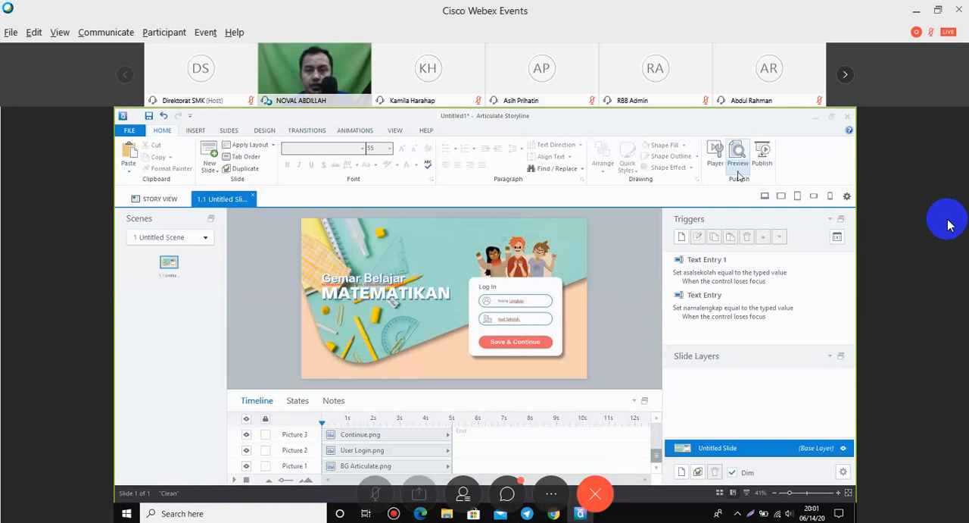
Turn off the title, volume and captions in the Storyline player properties and apply the changes.
left_click(739, 176)
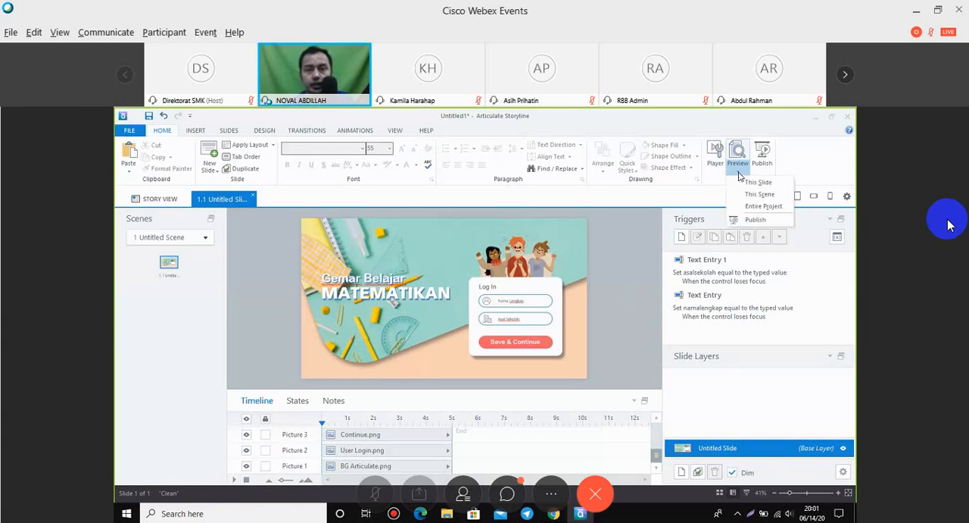
left_click(716, 154)
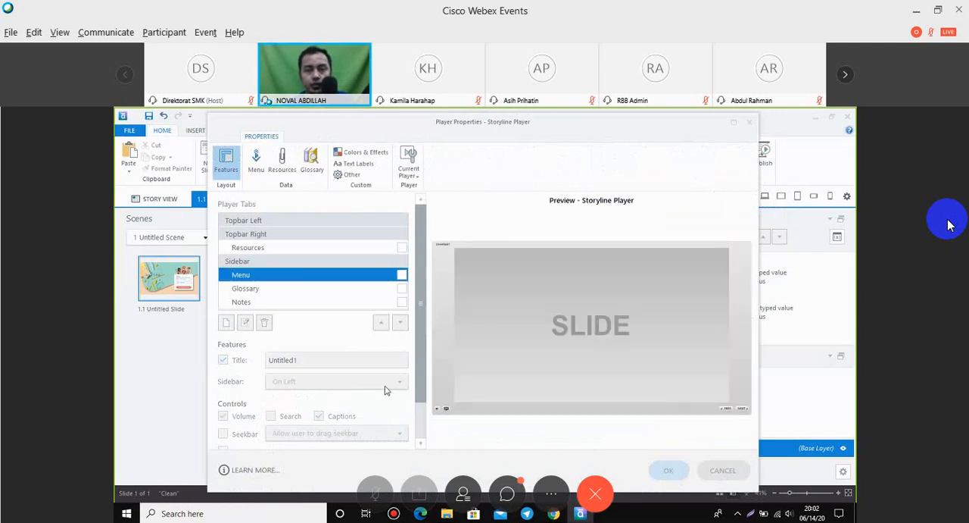
scroll(387, 394, "down", 1)
left_click(224, 312)
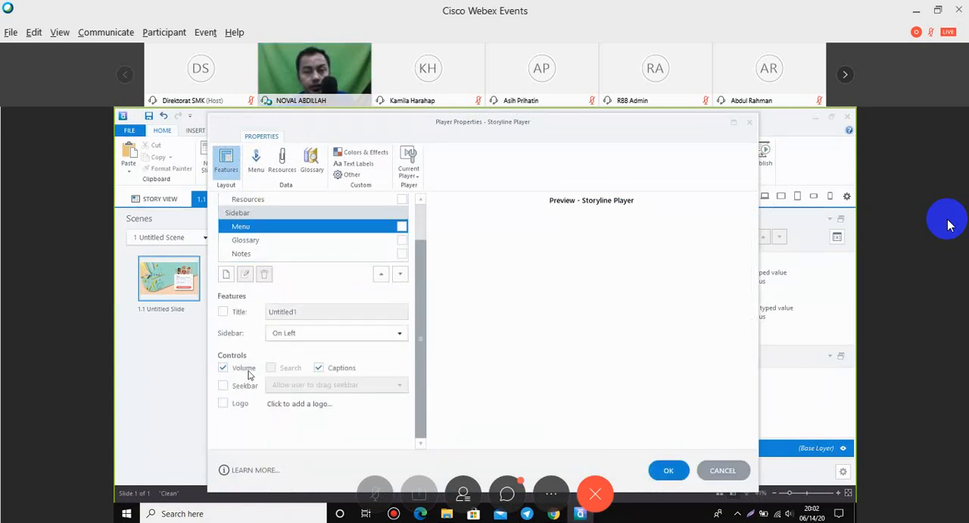
left_click(248, 370)
left_click(320, 369)
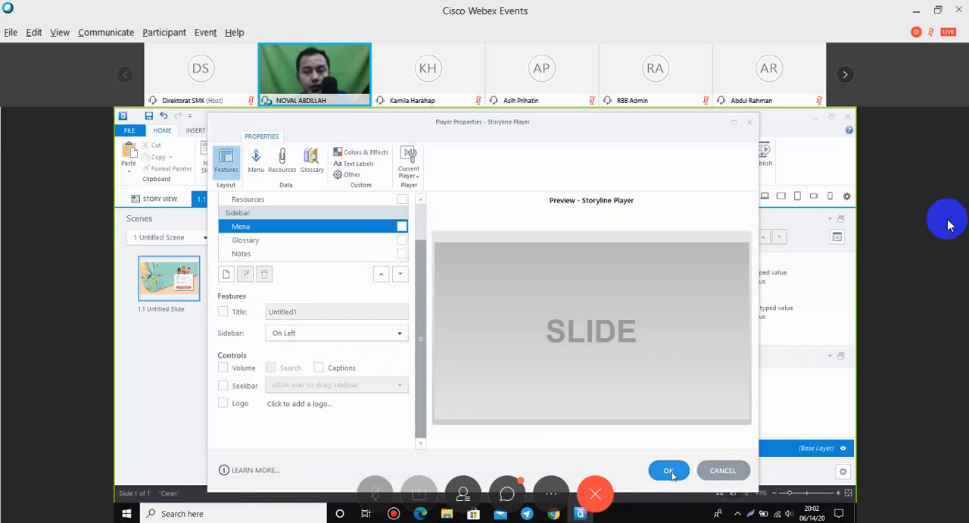
left_click(670, 470)
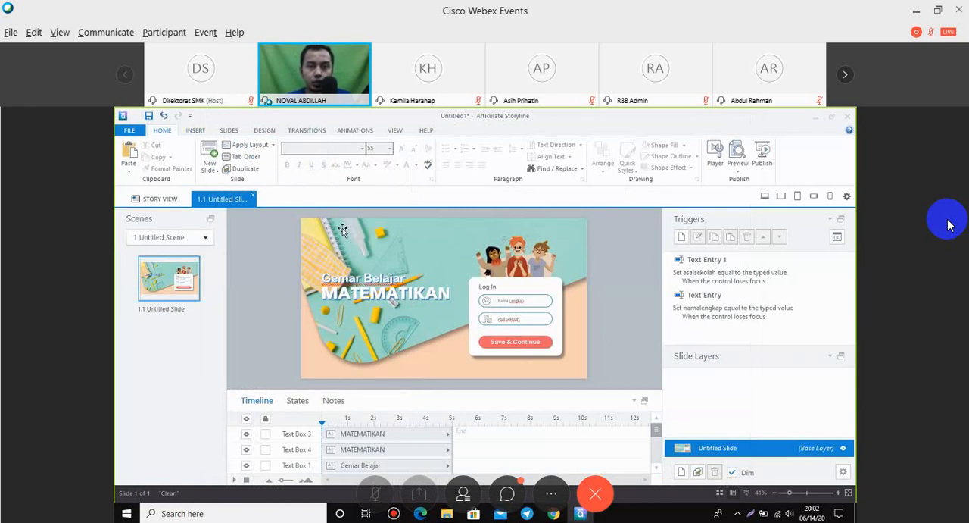
Insert the Logo RB.png picture from the Pelatihan Articulate folder onto the slide.
left_click(195, 132)
left_click(248, 173)
left_click(269, 180)
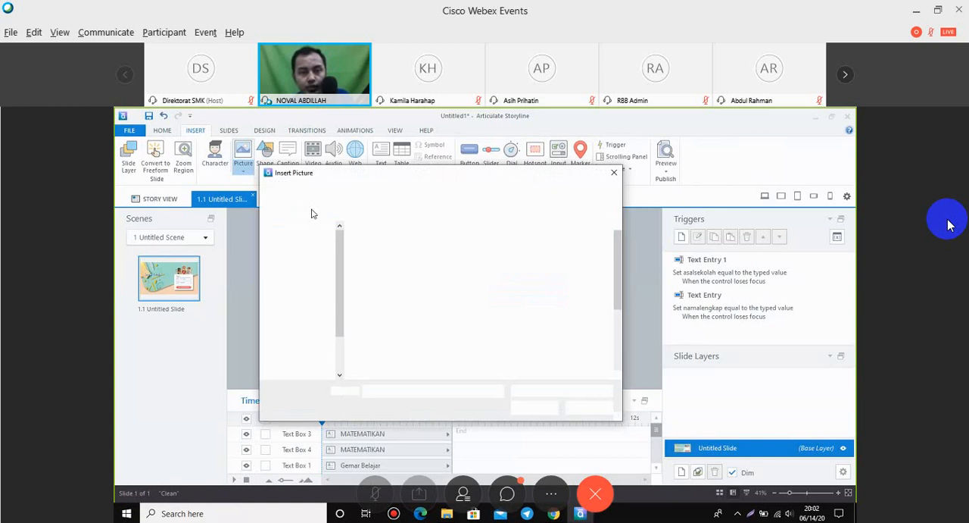
scroll(538, 337, "down", 2)
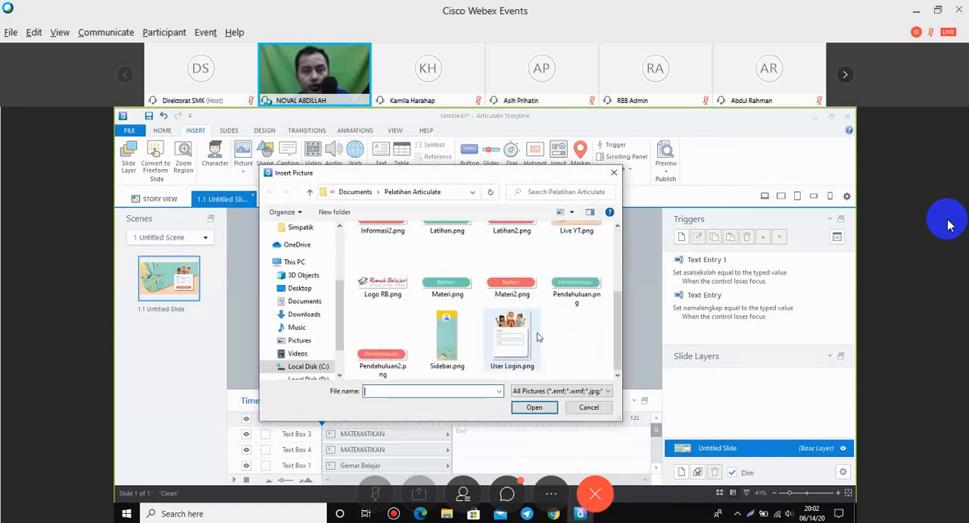
left_click(383, 269)
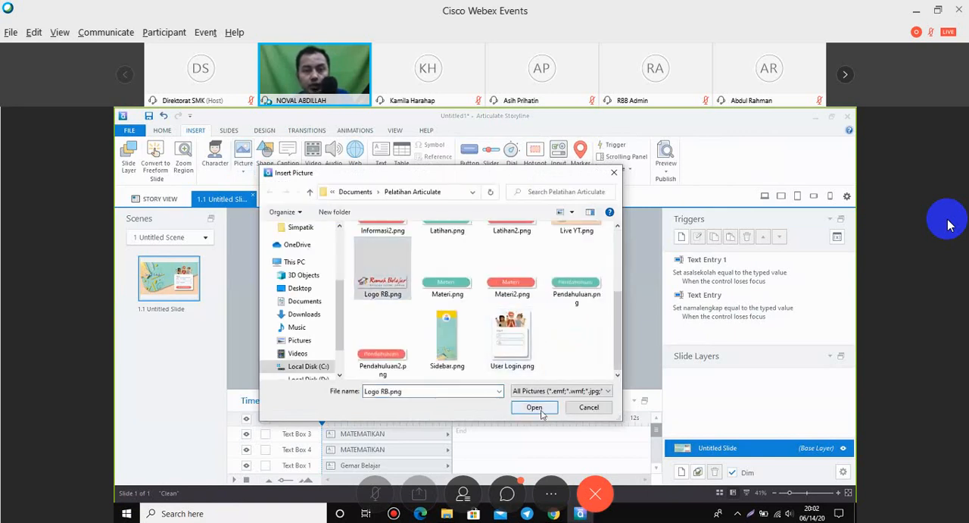
left_click(535, 409)
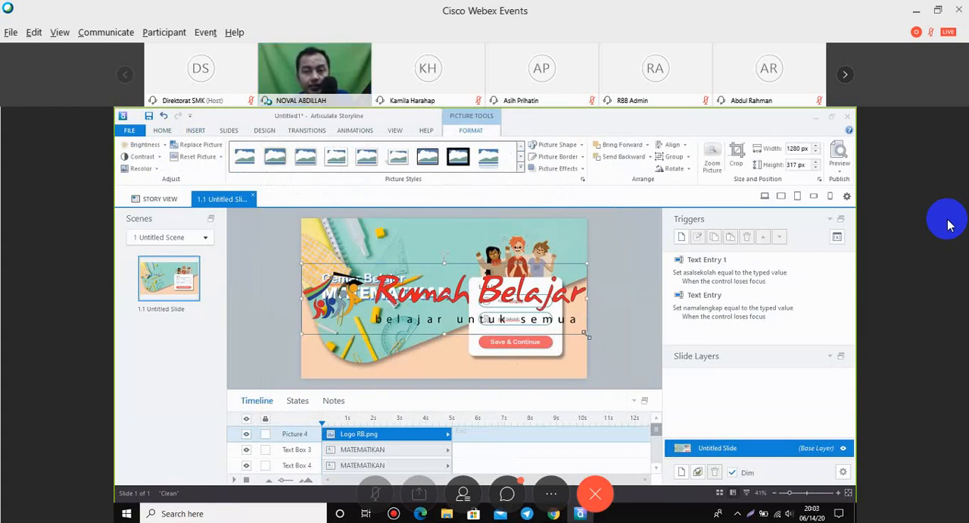
Shrink the Rumah Belajar logo to about 382 by 95 px and place it in the slide's upper-left corner.
left_click_drag(587, 334, 474, 287)
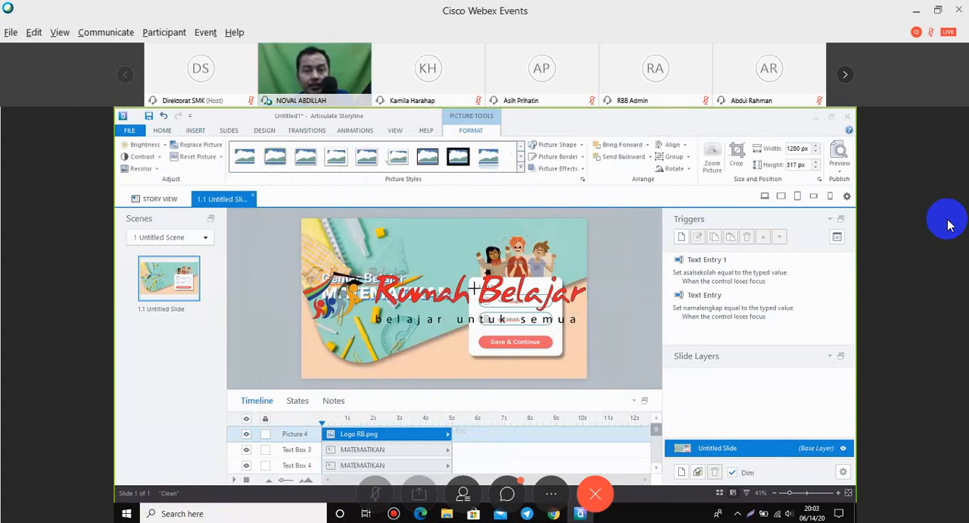
left_click_drag(475, 286, 464, 284)
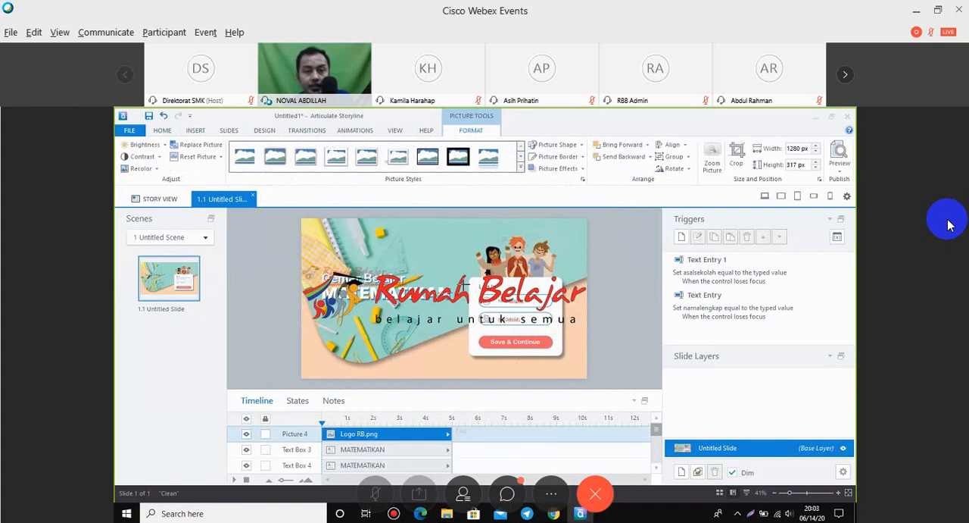
left_click(285, 254)
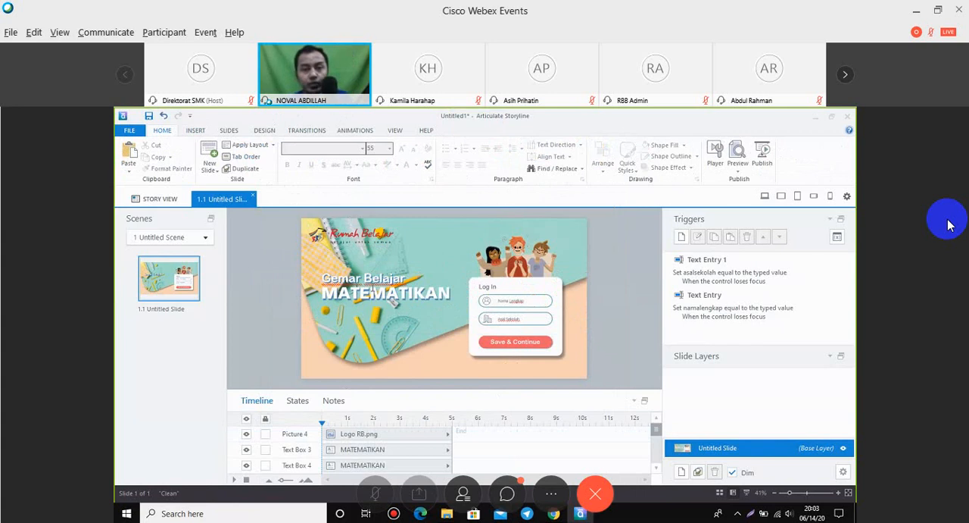
Duplicate the Gemar Belajar text box, place the copy directly below the MATEMATIKAN title and open its font size choices.
left_click(367, 278)
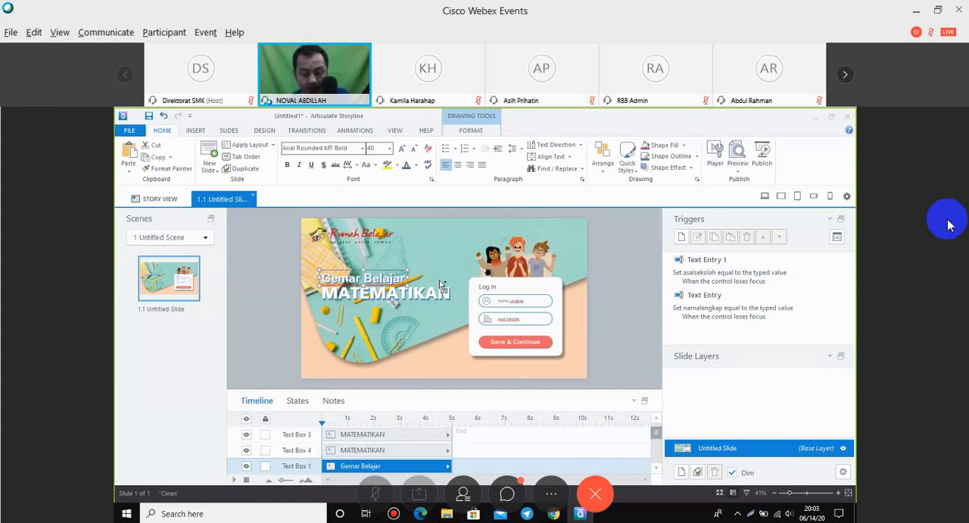
key("ctrl+d")
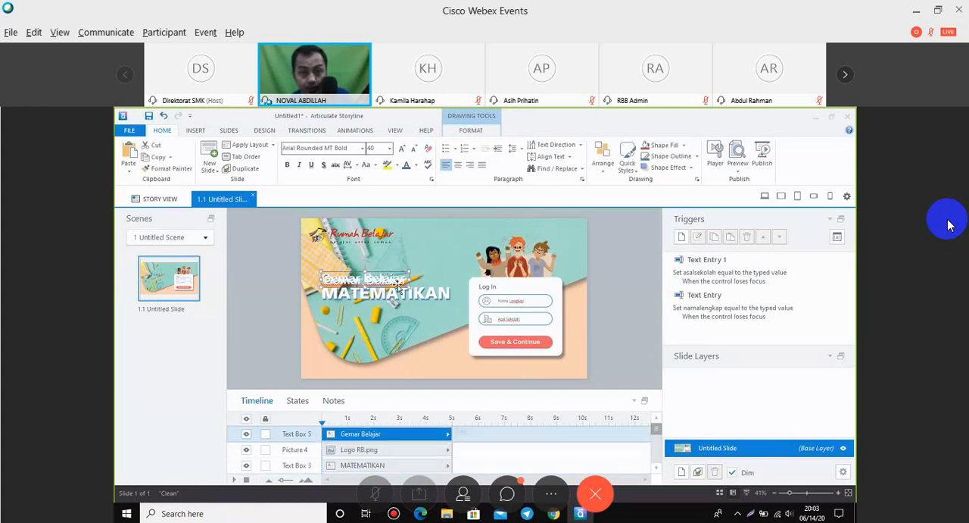
left_click_drag(396, 285, 396, 299)
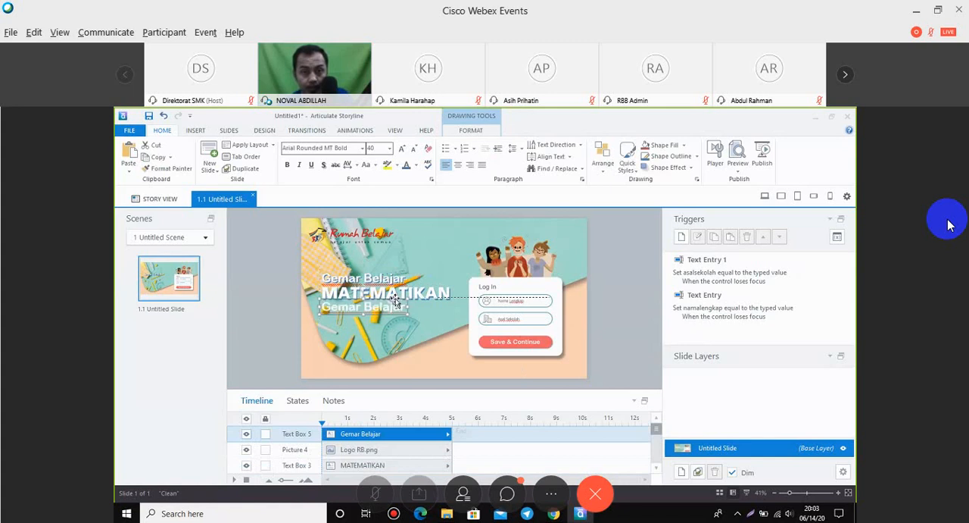
left_click(390, 148)
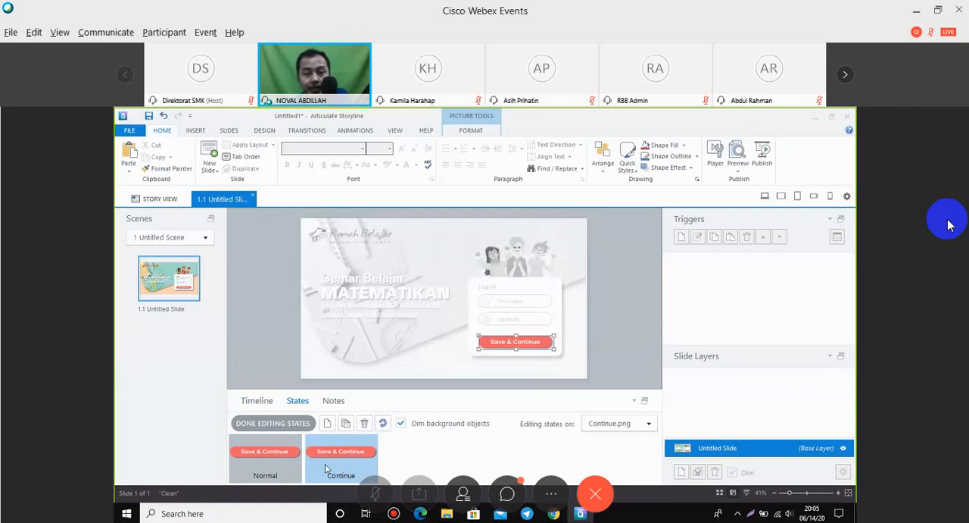
Open the options of the Save & Continue picture while editing its Continue state.
right_click(543, 342)
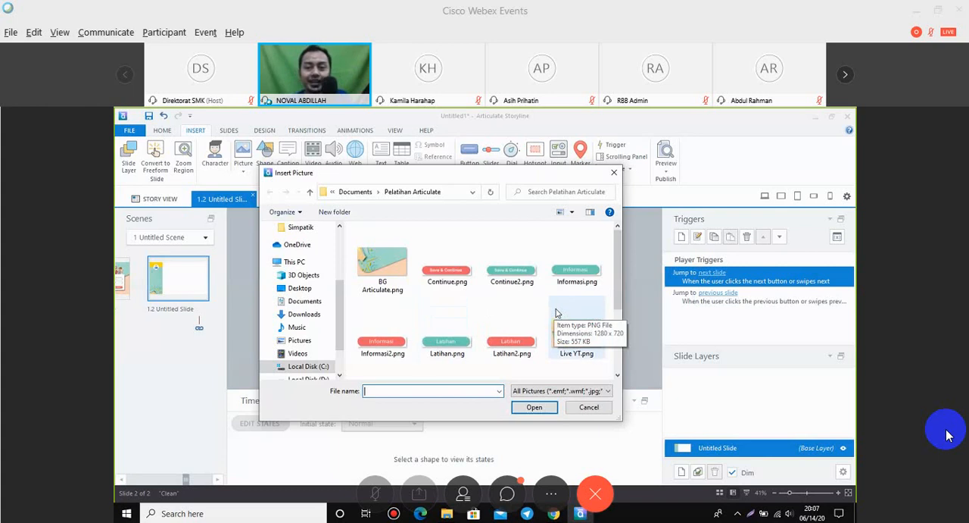
Insert the pictures Informasi.png, Latihan.png, Materi.png and Pendahuluan.png together onto slide 1.2.
left_click(564, 273)
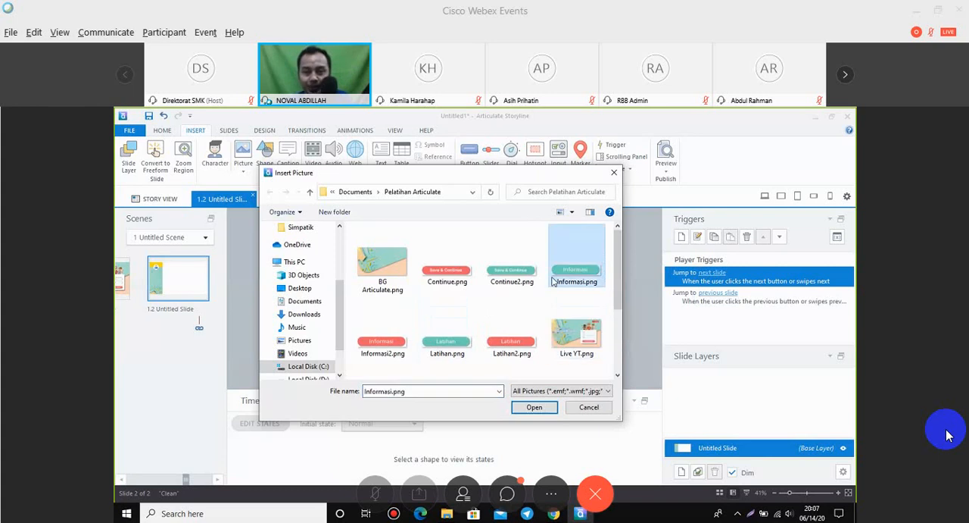
left_click(439, 345, "ctrl")
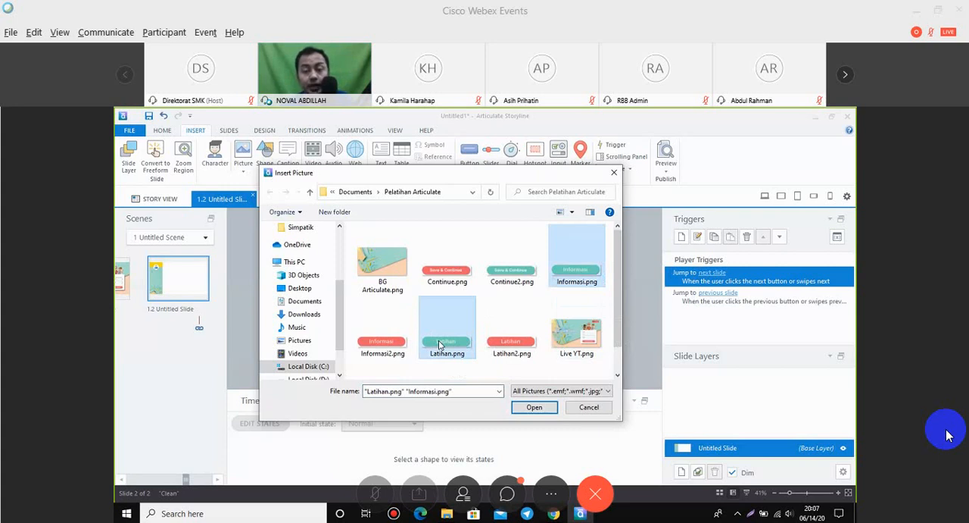
scroll(439, 345, "down", 1)
left_click(443, 329, "ctrl")
left_click(575, 335, "ctrl")
scroll(576, 359, "down", 1)
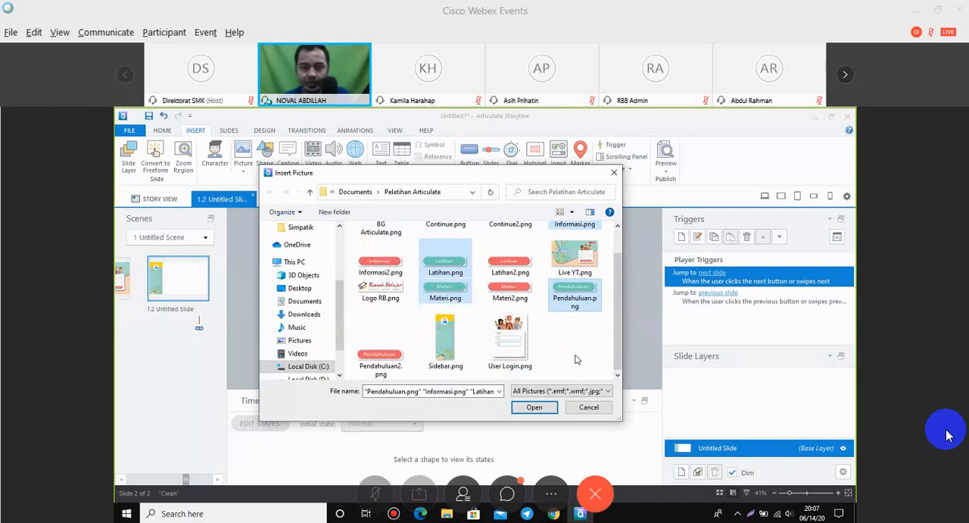
scroll(581, 319, "up", 1)
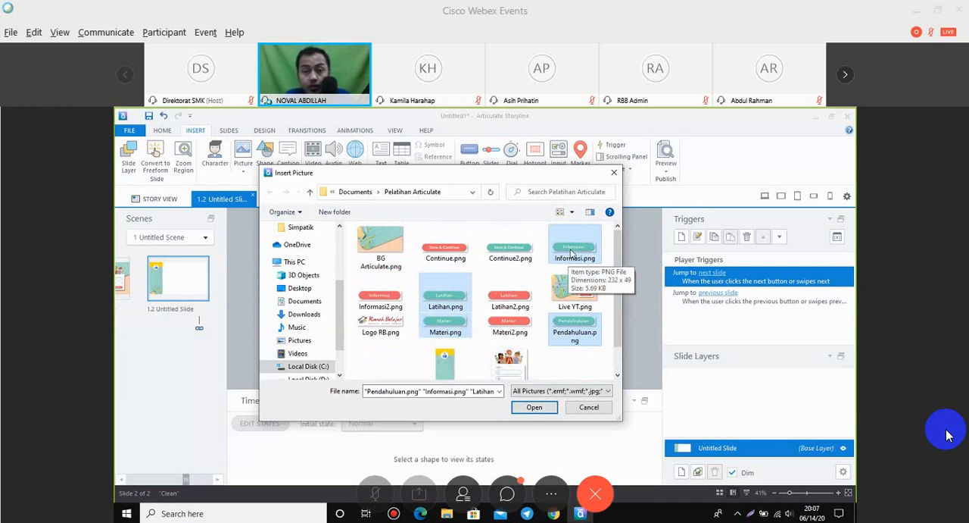
left_click(551, 406)
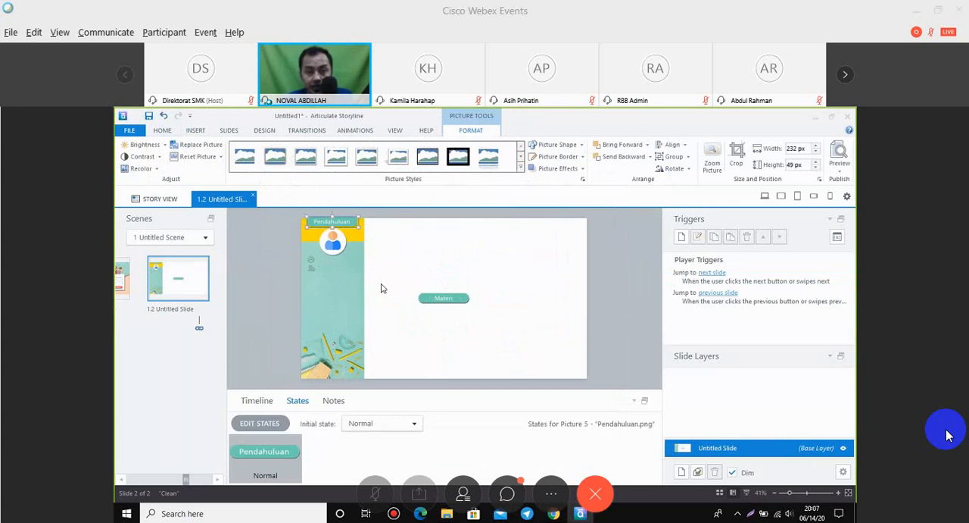
Move the Pendahuluan button straight down the sidebar to just below the two small icons under the profile picture.
key("Down")
key("Down")
key("Down")
key("Down")
key("Down")
key("Down")
key("Down")
key("Down")
key("Down")
key("Down")
key("Down")
key("Down")
key("Down")
key("Down")
key("Down")
key("Down")
key("Down")
key("Down")
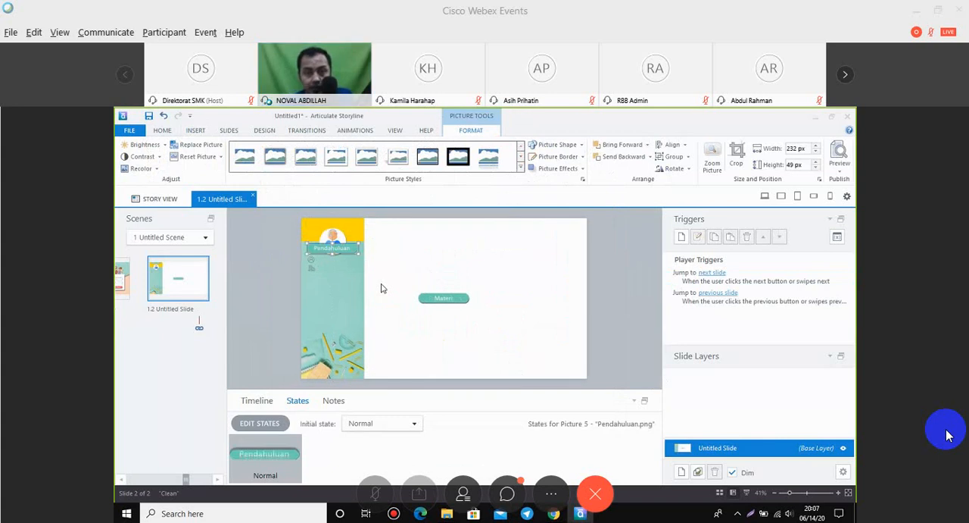
key("Down")
key("Down")
key("Down")
key("Down")
key("Down")
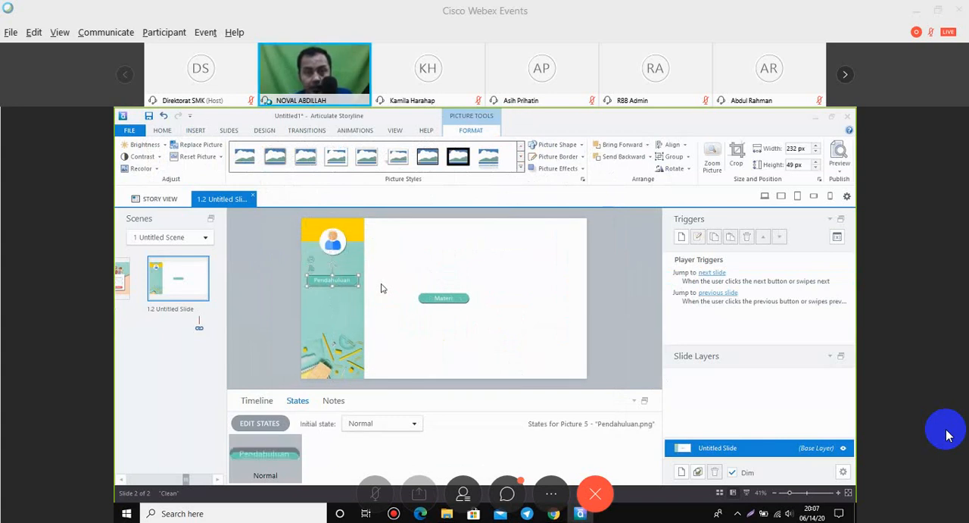
key("Down")
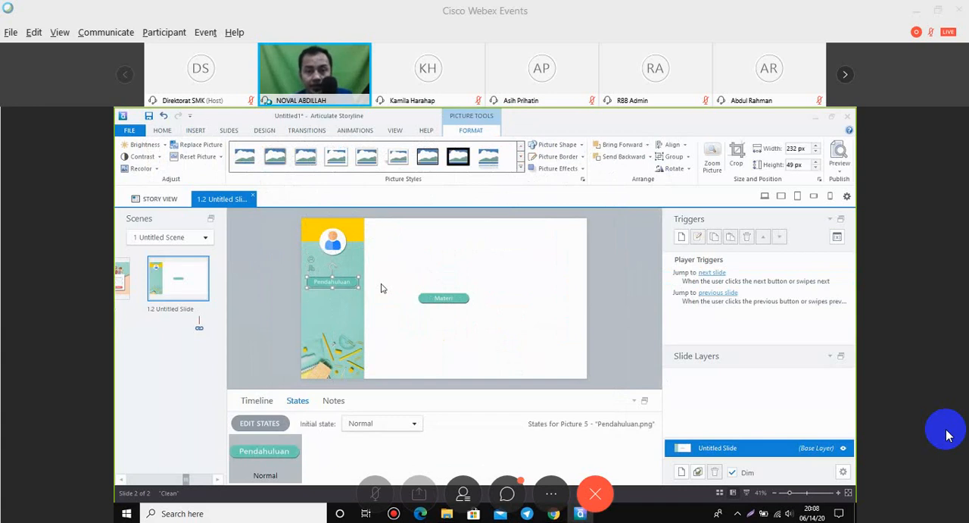
Stack the Materi, Latihan and Informasi buttons in that order below the Pendahuluan button in the sidebar.
left_click(435, 298)
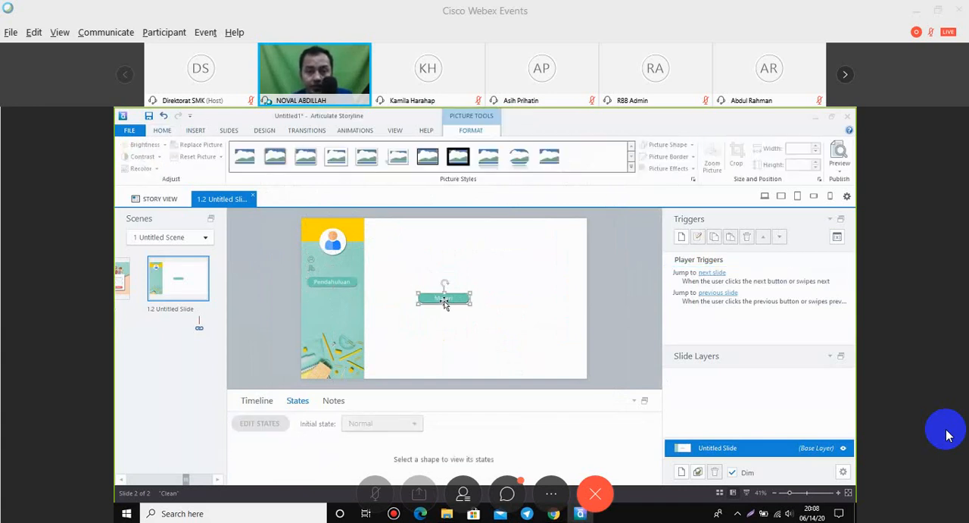
left_click_drag(446, 302, 343, 298)
left_click(452, 300)
left_click_drag(453, 300, 343, 309)
left_click(452, 301)
left_click_drag(452, 302, 343, 322)
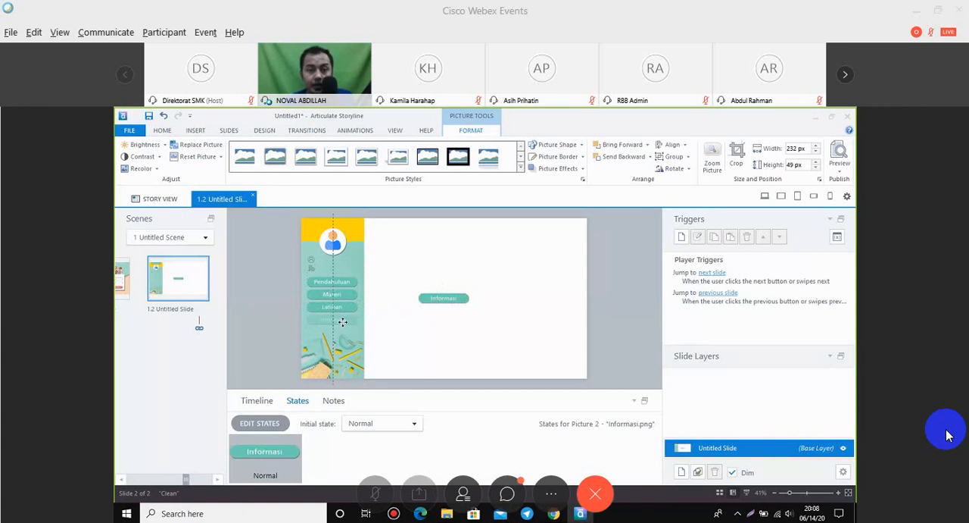
left_click_drag(344, 322, 343, 322)
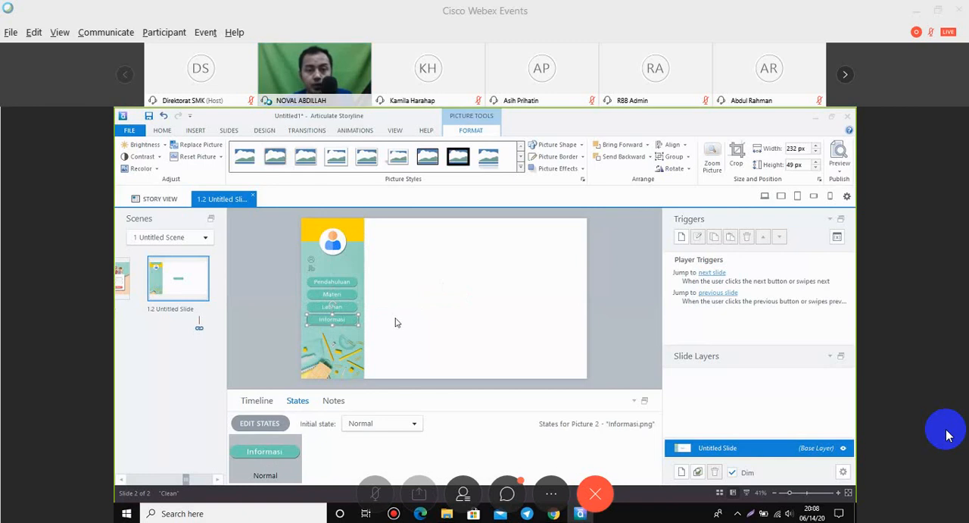
Distribute the four sidebar buttons vertically and shift them together slightly downward.
mouse_move(284, 274)
left_mouse_down()
mouse_move(349, 303)
mouse_move(376, 331)
left_mouse_up()
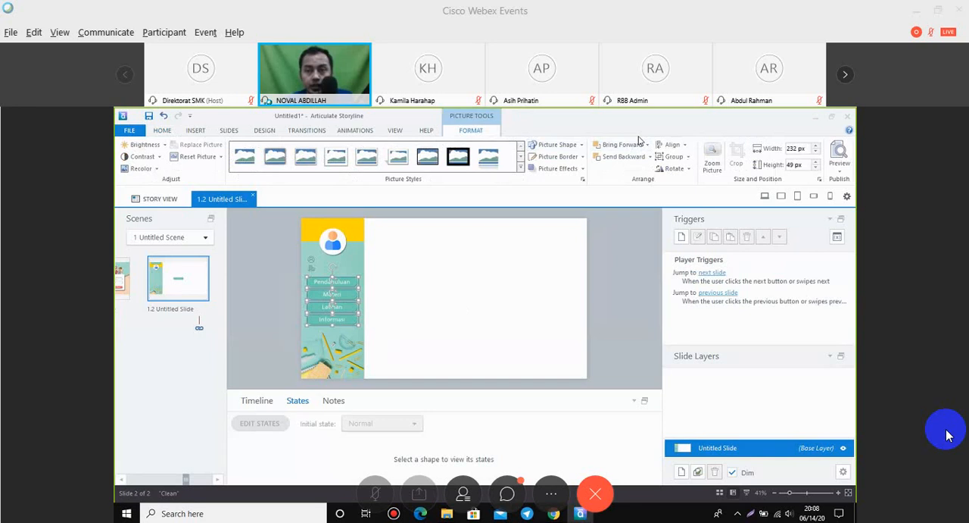
left_click(684, 144)
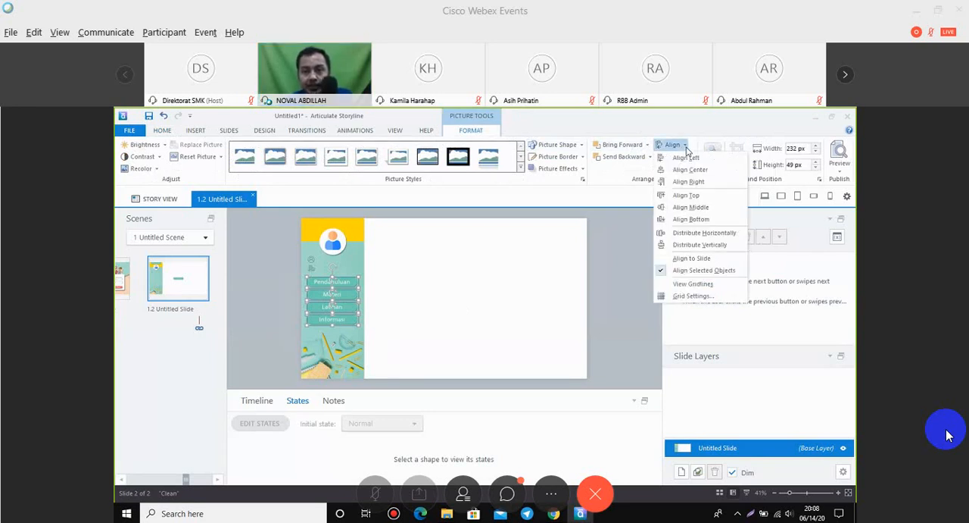
left_click(704, 247)
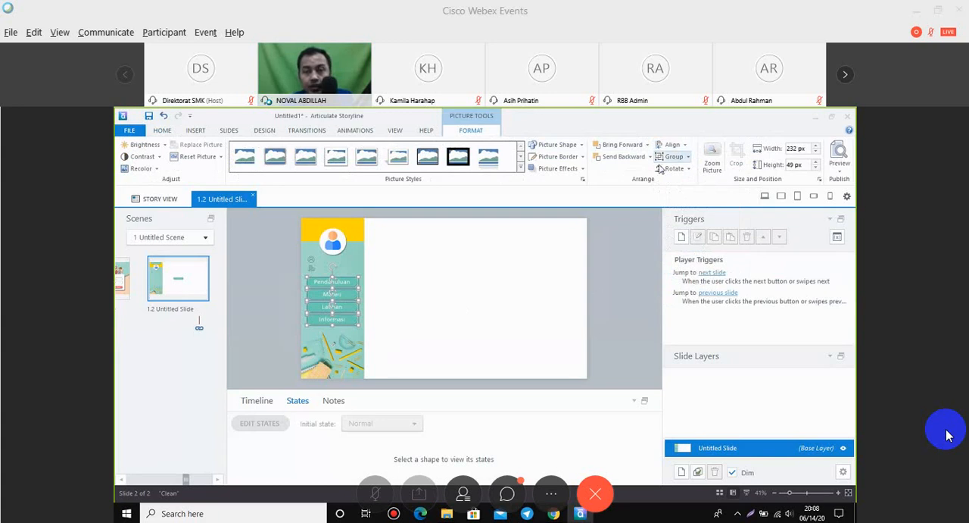
left_click(686, 146)
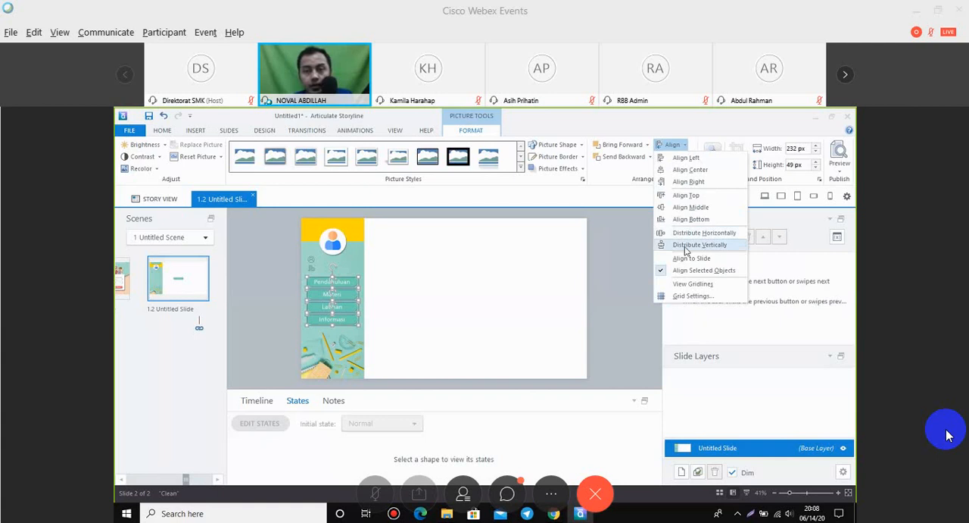
left_click(625, 252)
left_click(626, 253)
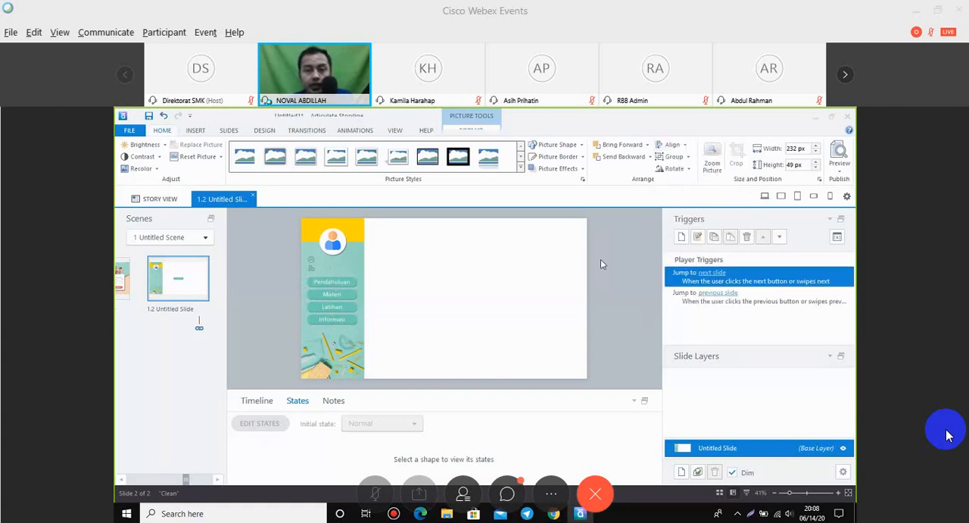
left_click(600, 264)
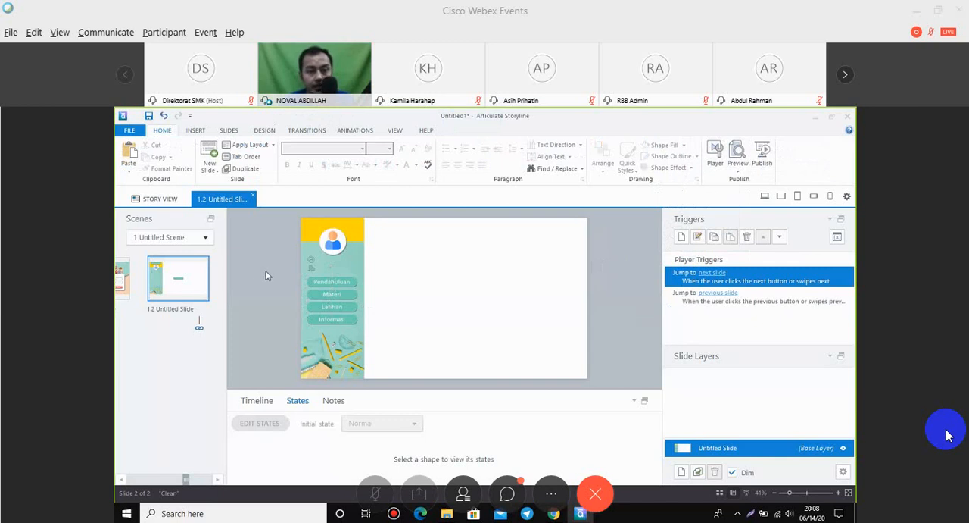
left_click_drag(266, 270, 402, 338)
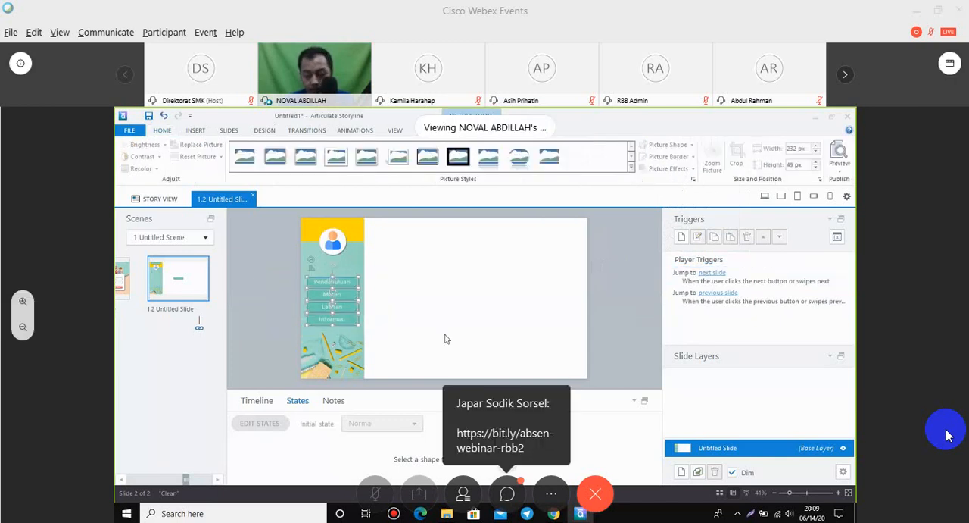
left_click(625, 309)
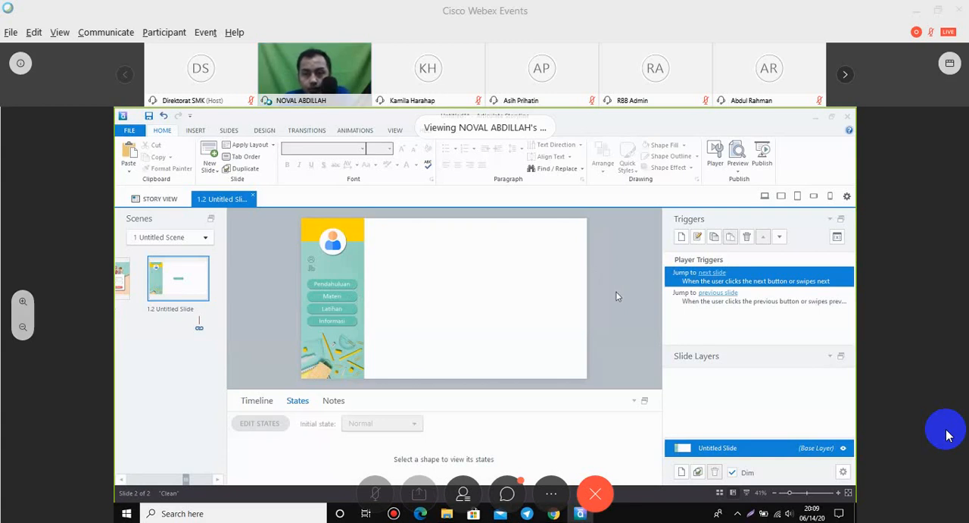
Delete the slide's two player triggers for jumping to the next slide and the previous slide.
left_click(342, 283)
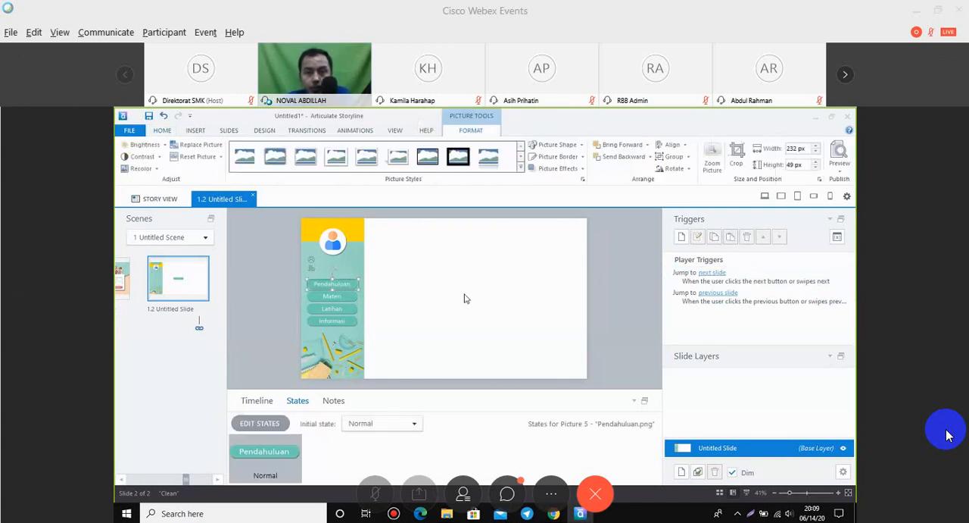
left_click(739, 280)
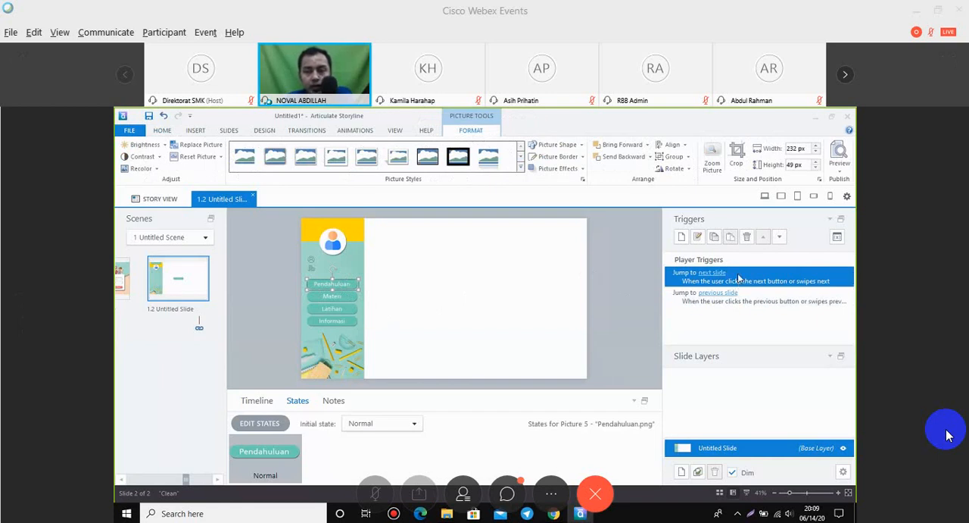
left_click(747, 237)
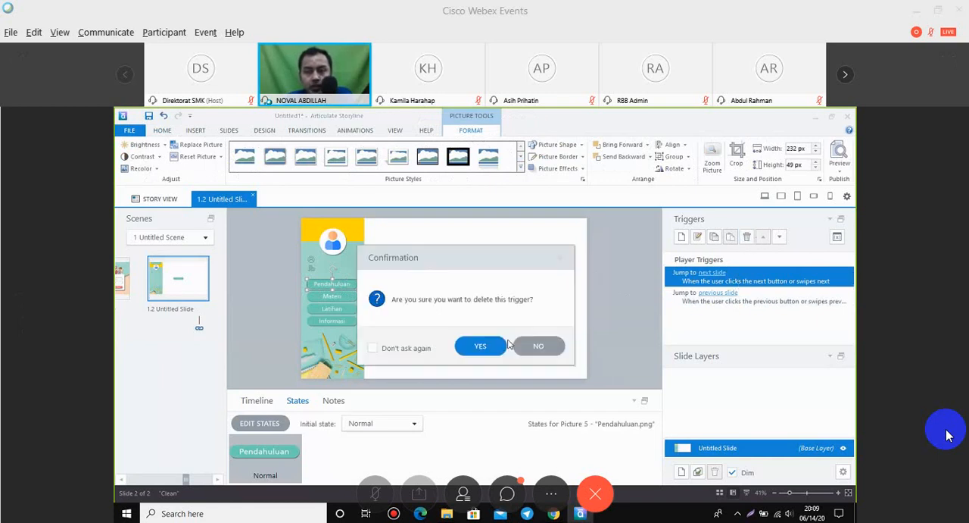
left_click(503, 346)
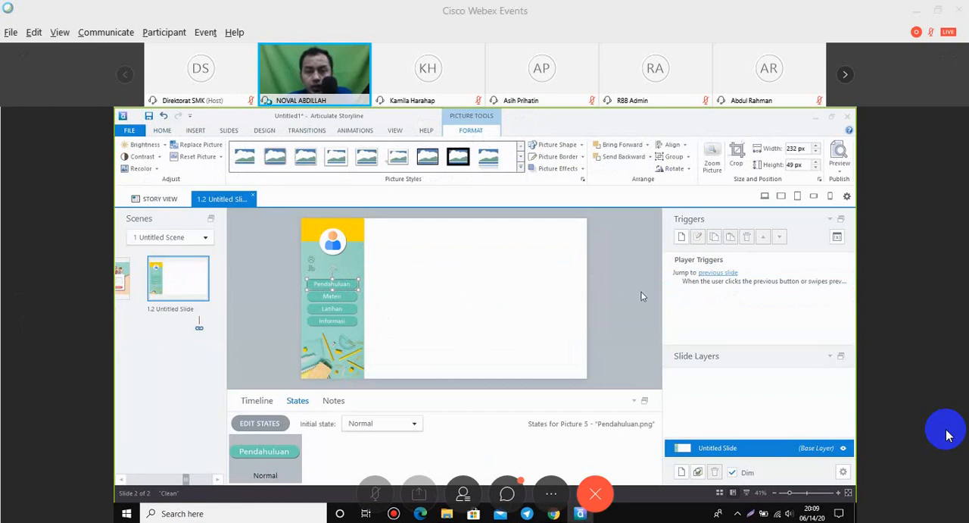
left_click(708, 285)
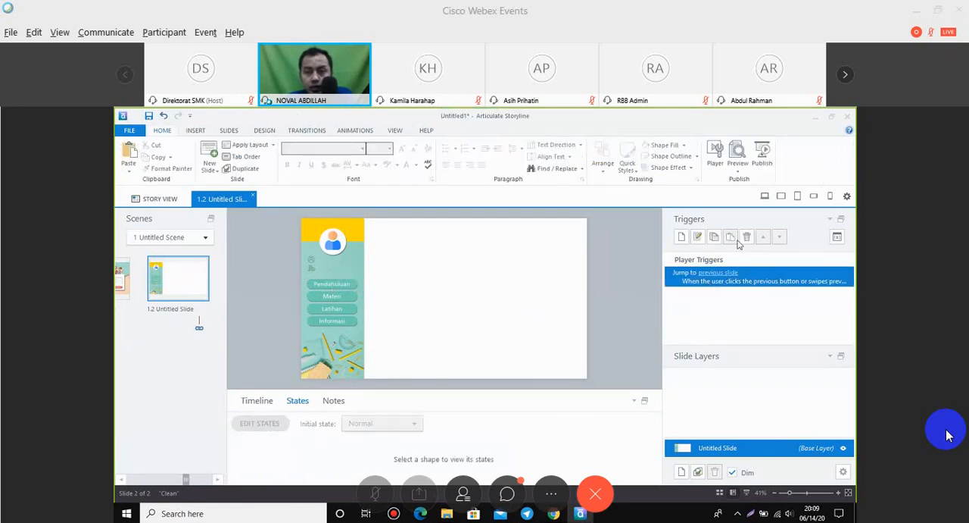
left_click(747, 237)
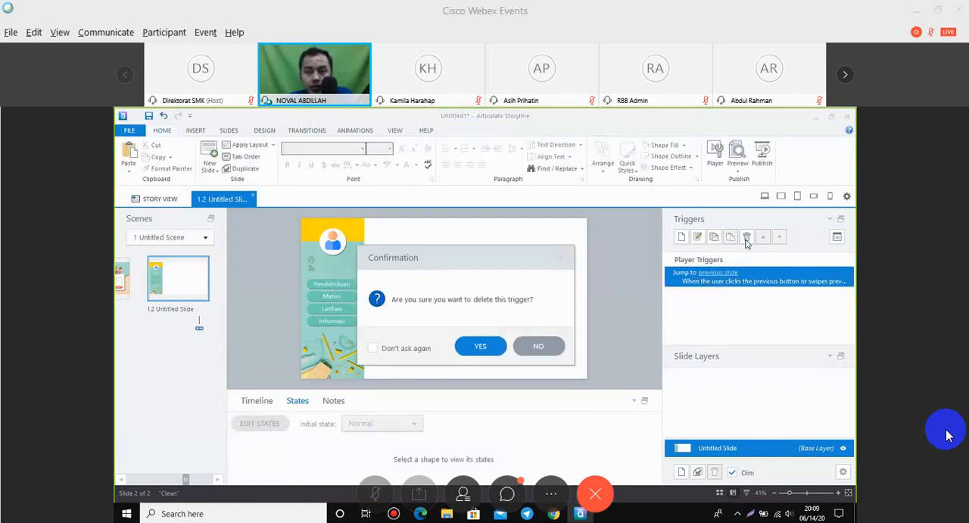
left_click(480, 346)
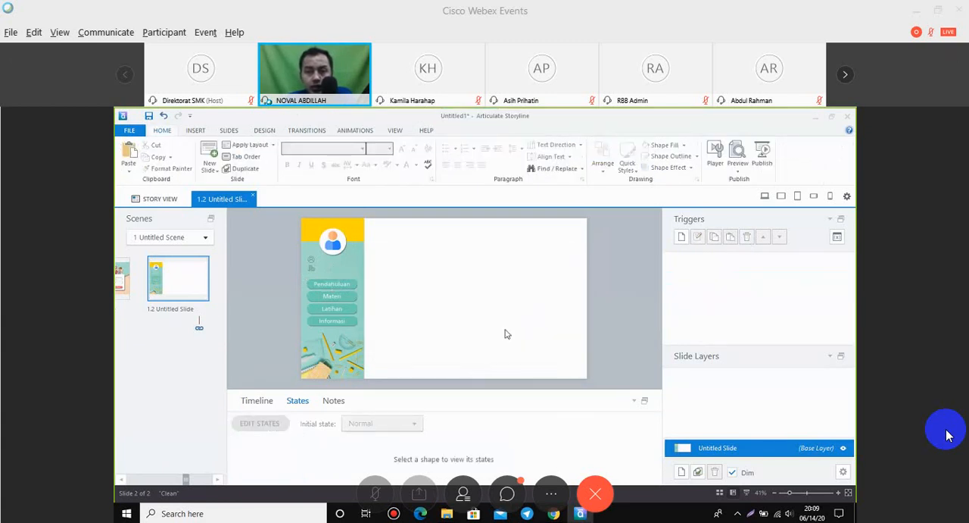
Check the Materi, Latihan and Informasi buttons for existing triggers.
left_click(332, 296)
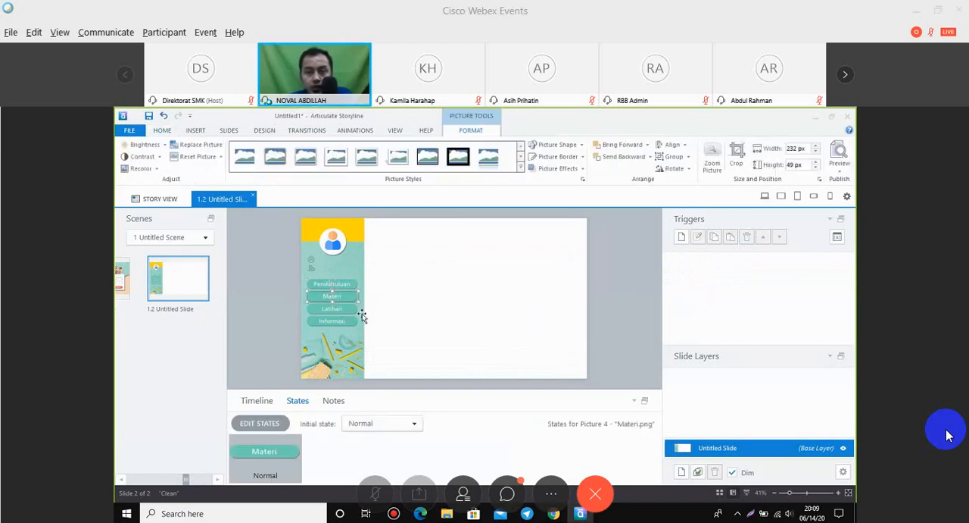
left_click(339, 308)
left_click(339, 321)
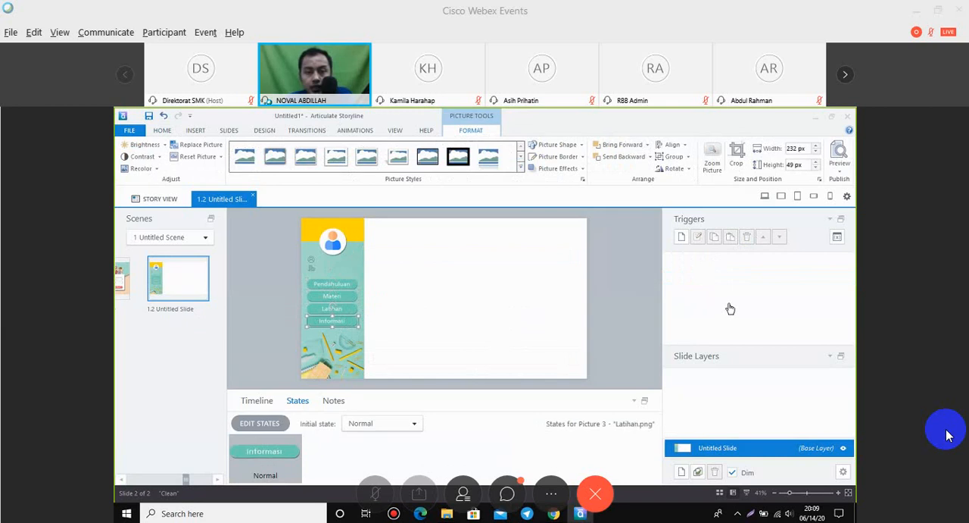
left_click(595, 330)
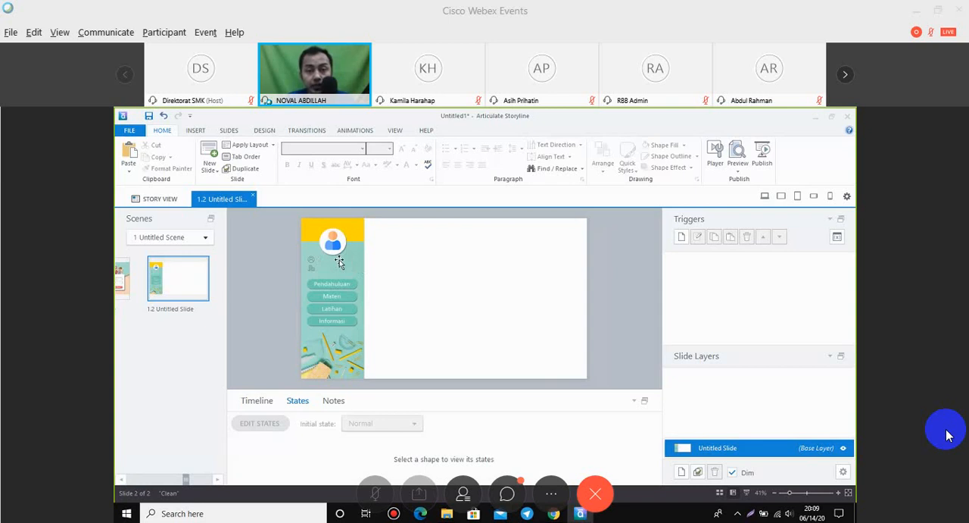
left_click(195, 130)
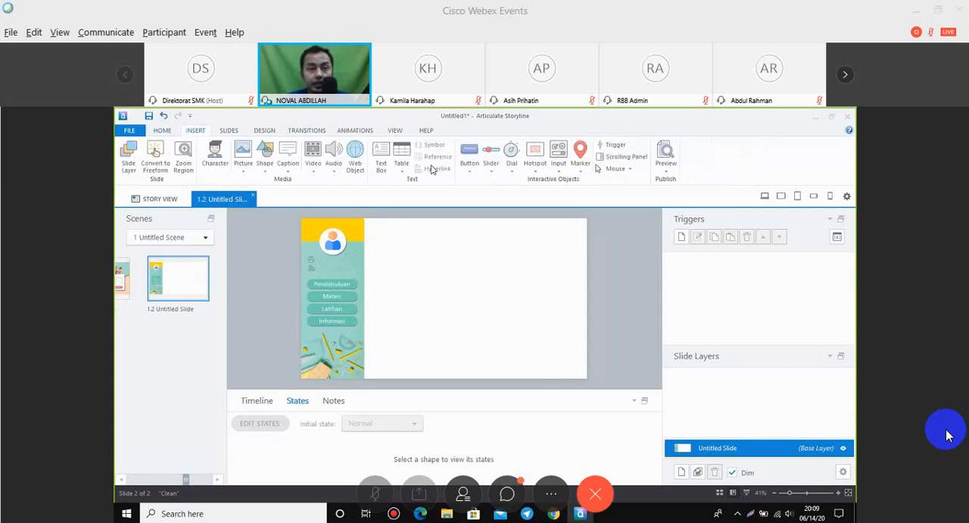
left_click(382, 166)
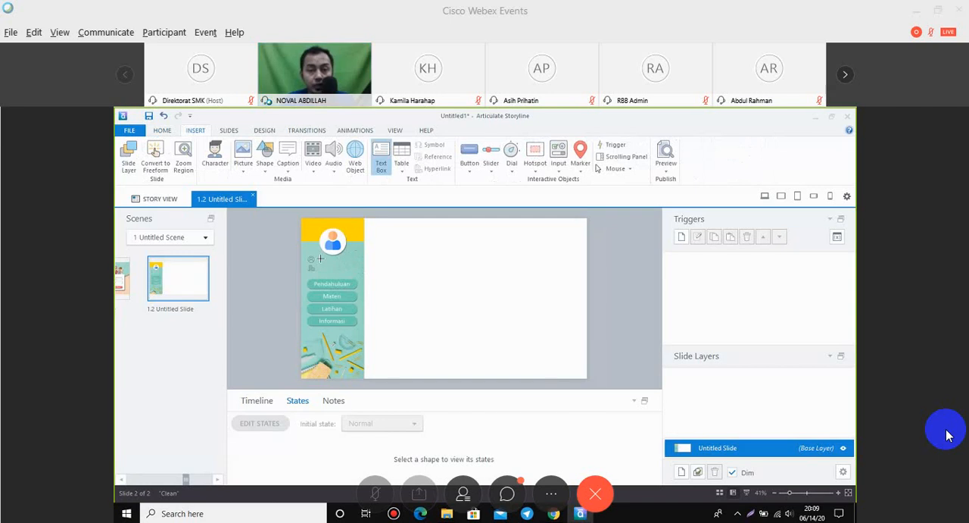
left_click(319, 258)
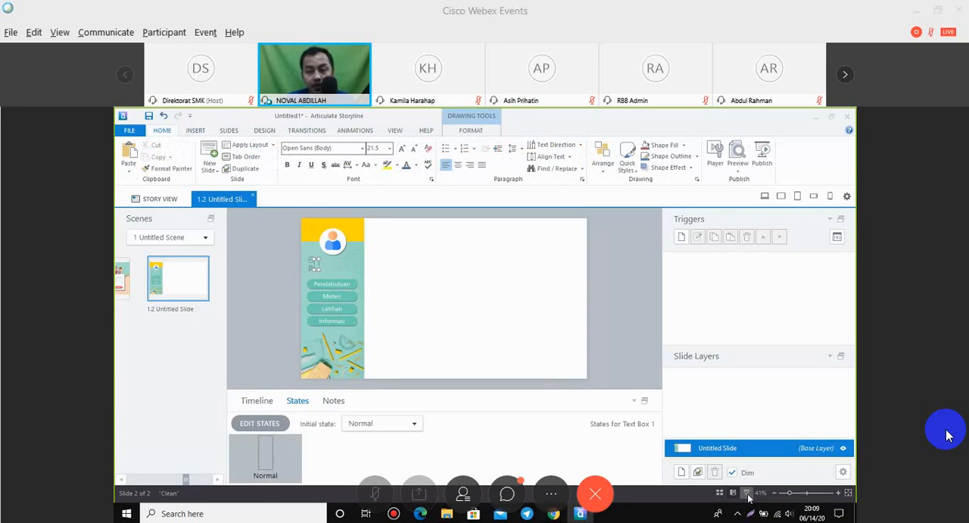
left_click_drag(790, 493, 812, 493)
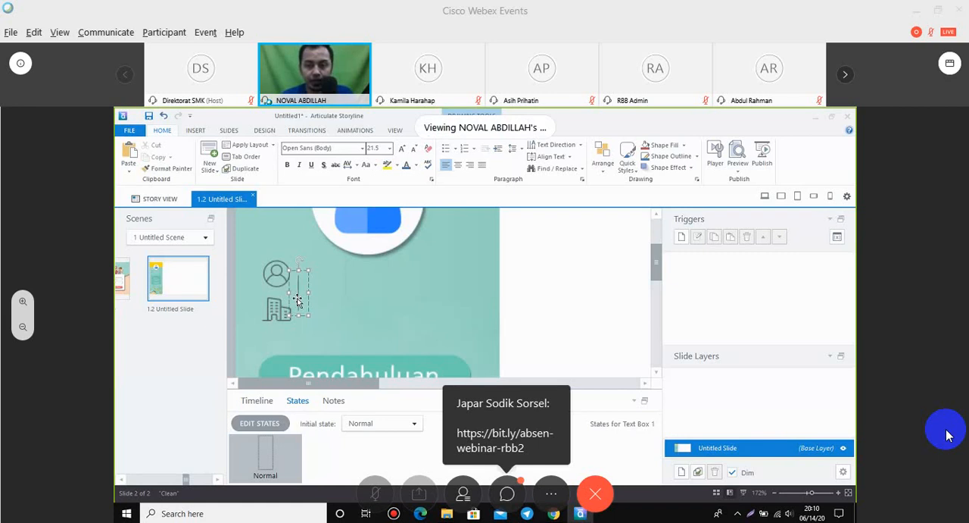
Review the project's variable list for the names of the full-name and school variables.
left_click(838, 237)
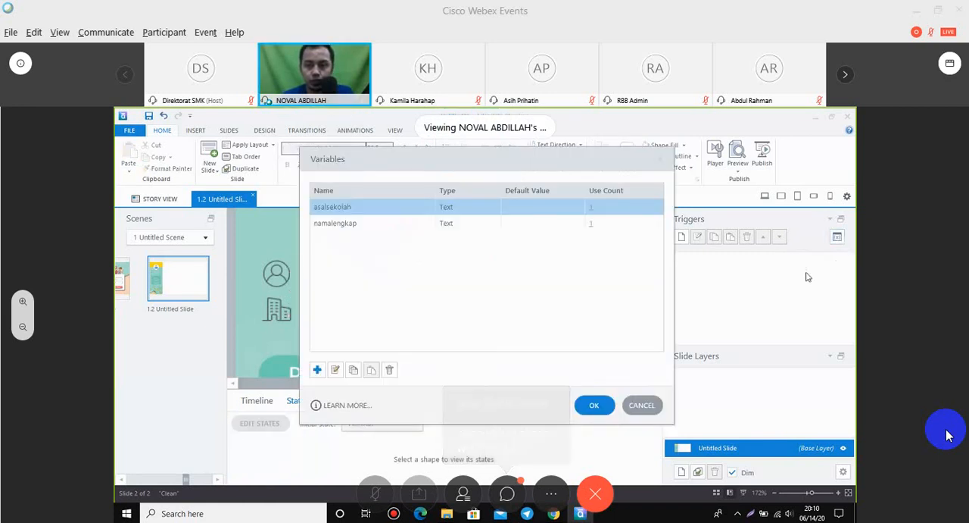
left_click(655, 406)
left_click(838, 238)
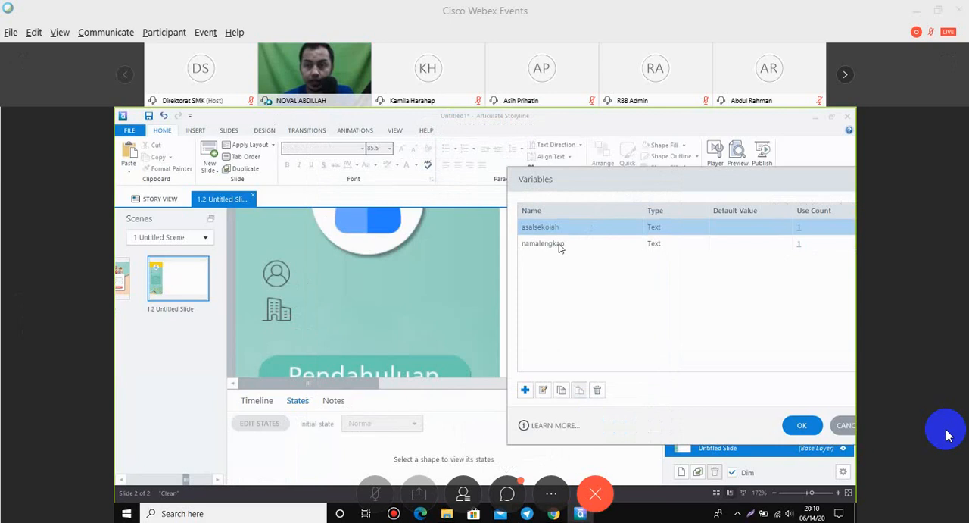
left_click(842, 429)
Insert a text box beside the sidebar's person icon containing the variable reference %namalengkap%.
left_click(304, 278)
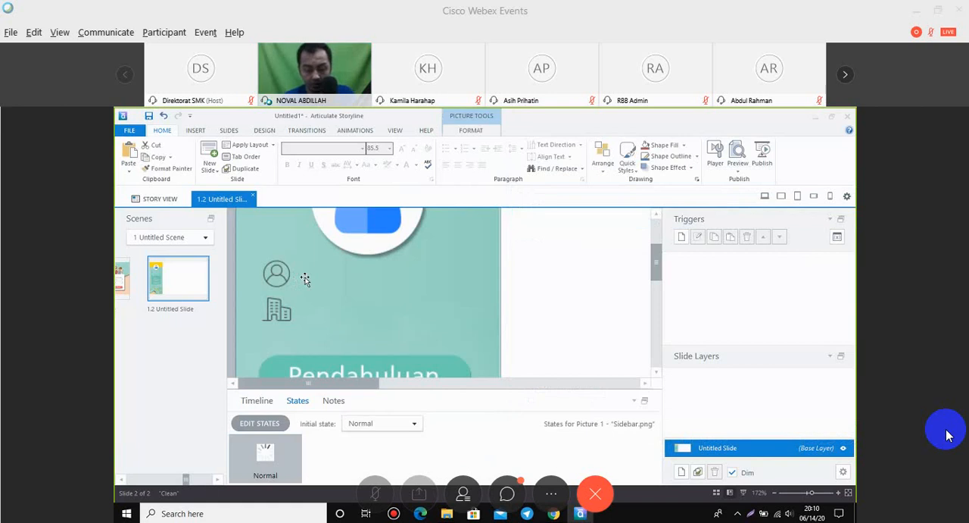
left_click(526, 284)
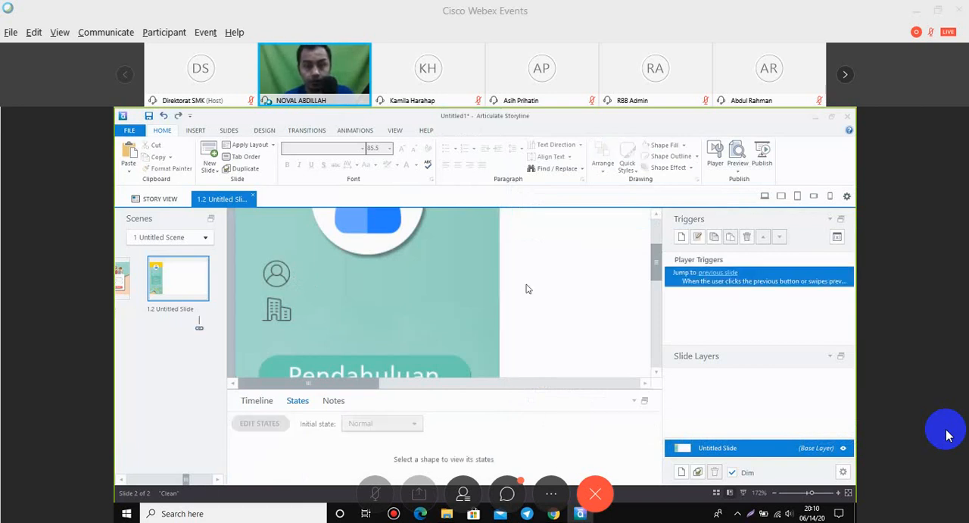
left_click(195, 130)
left_click(381, 156)
left_click(298, 278)
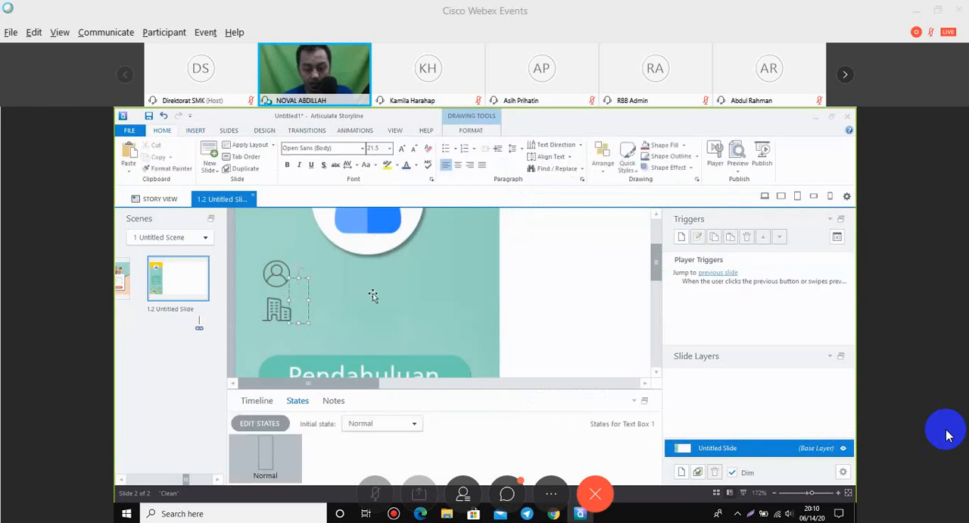
type("%namaleng")
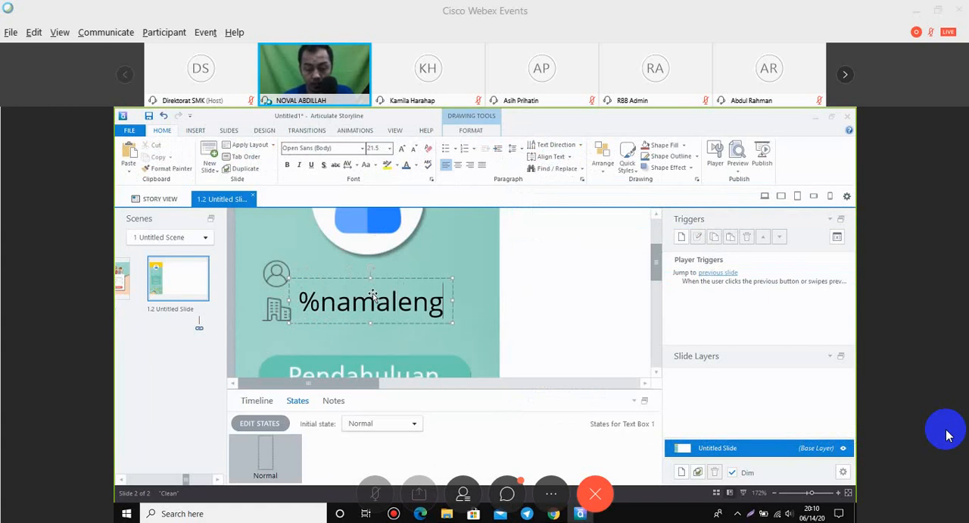
type("kap%")
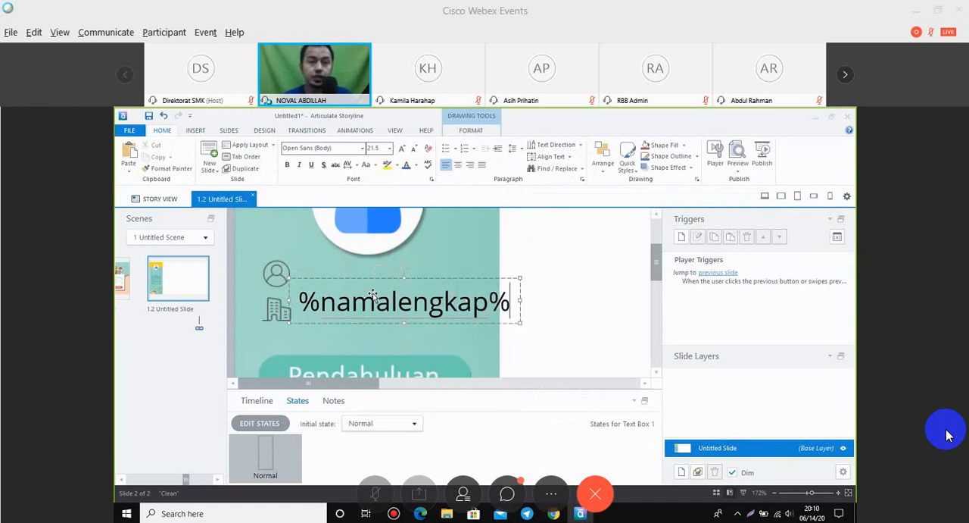
Set the font size of the %namalengkap% text box to 18.
left_click(375, 148)
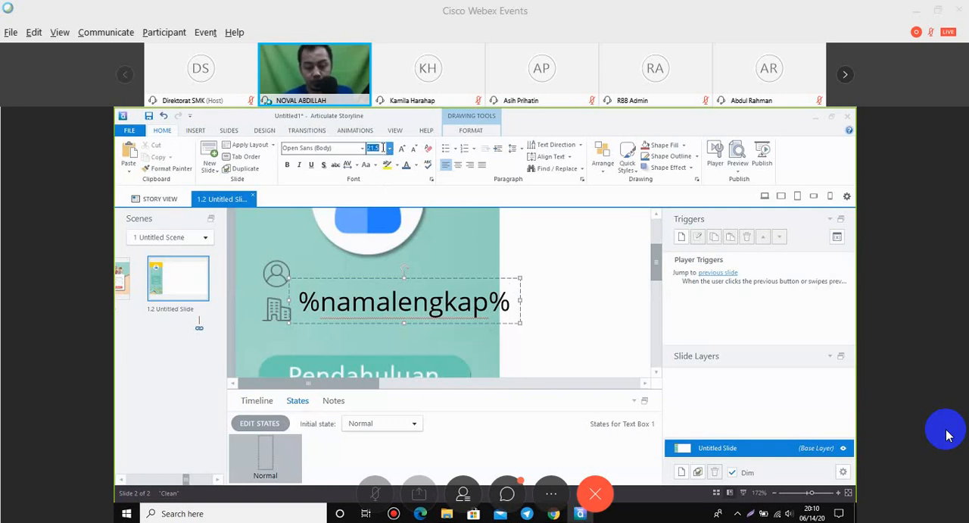
type("18")
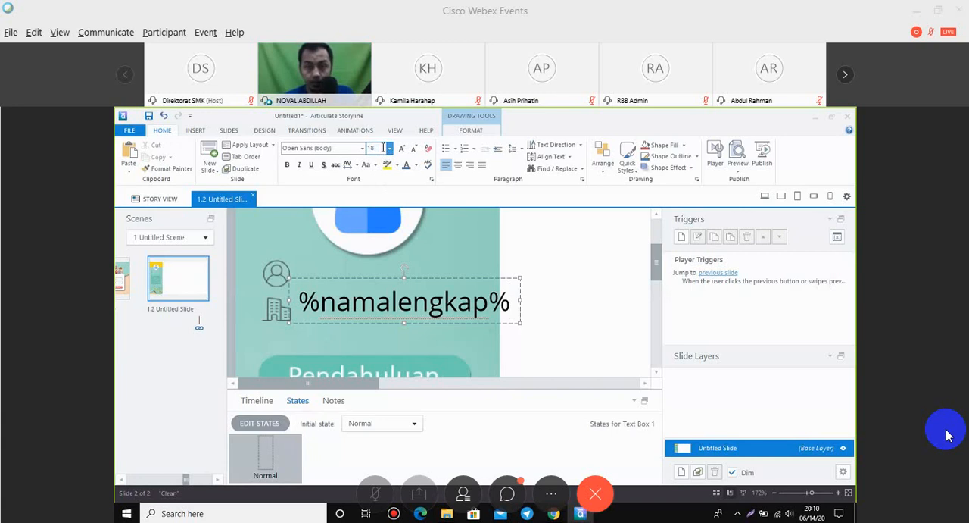
left_click(456, 278)
left_click(374, 148)
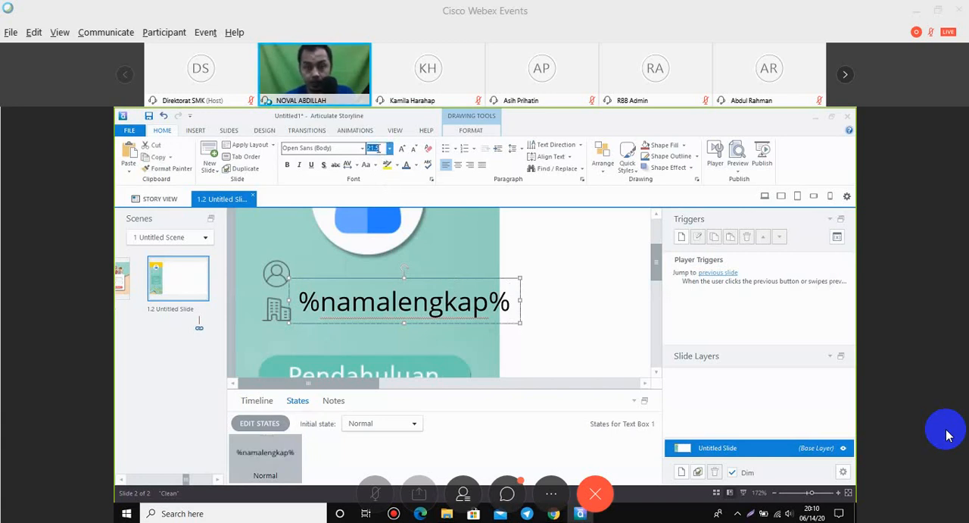
type("18")
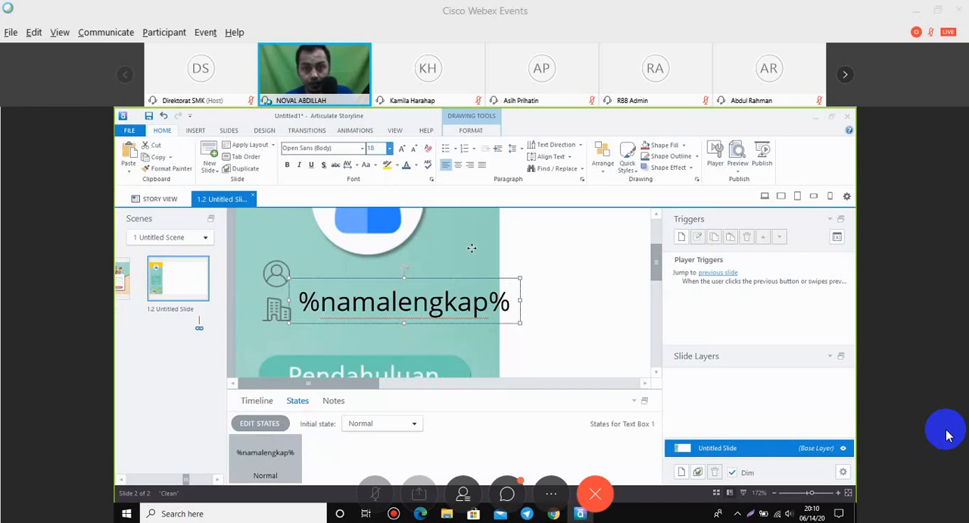
left_click(471, 248)
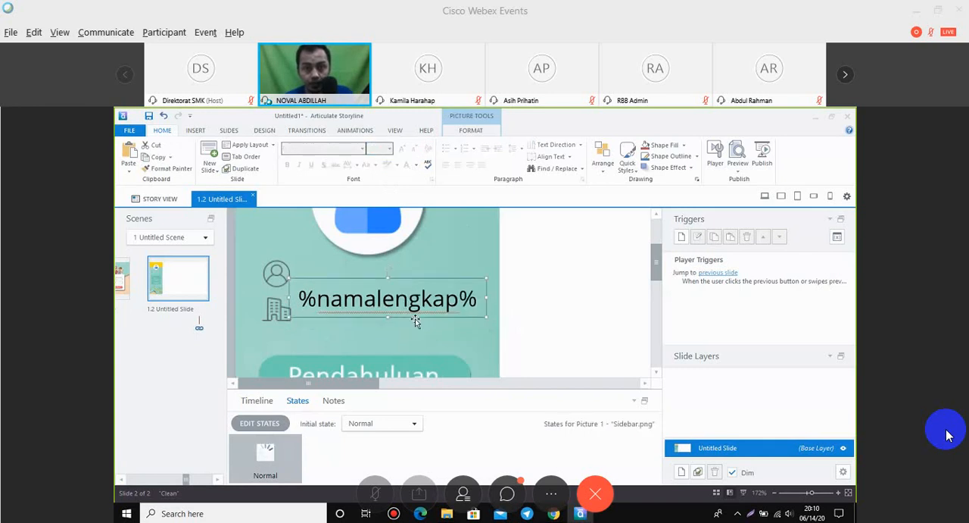
Move the %namalengkap% text box up so it lines up with the person icon.
mouse_move(415, 320)
left_mouse_down()
mouse_move(457, 327)
mouse_move(445, 303)
left_mouse_up()
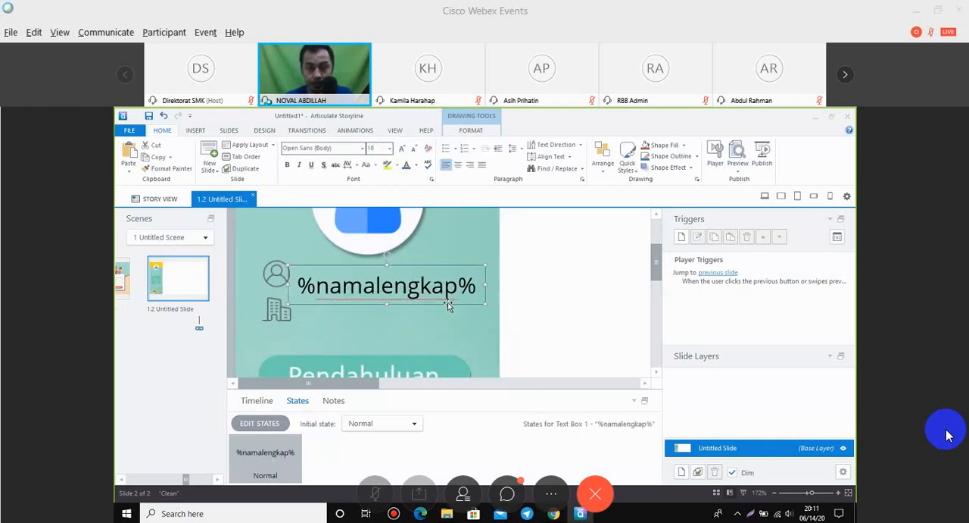
key("Up")
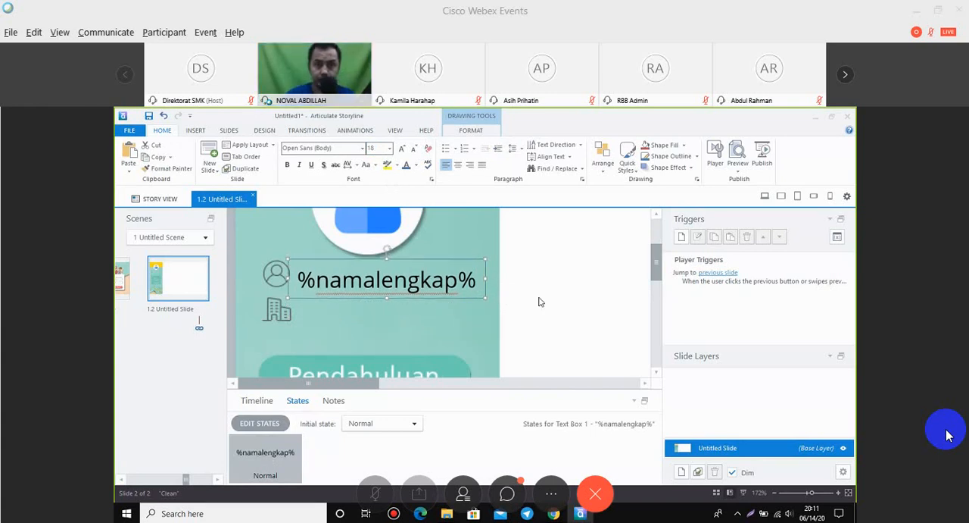
left_click(454, 306)
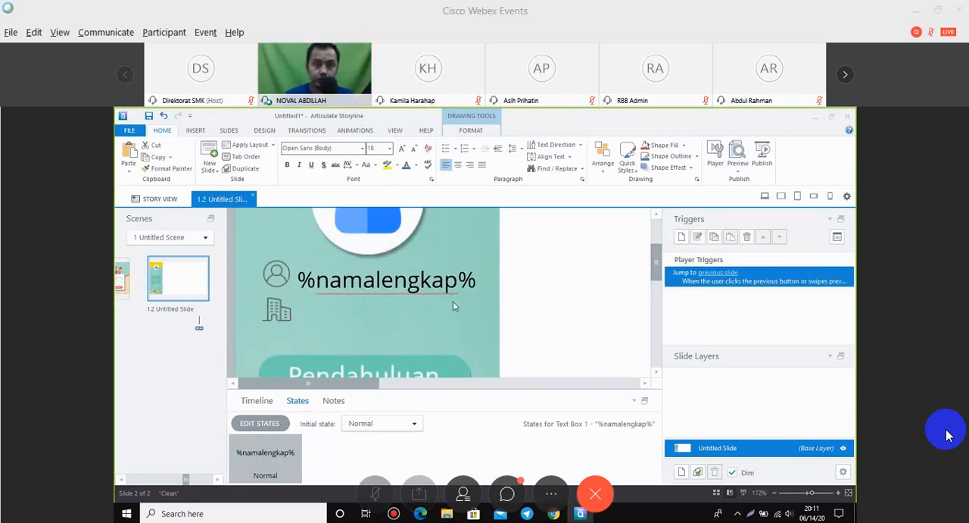
Duplicate the %namalengkap% text box and place the copy directly below it, beside the building icon.
left_click(378, 296)
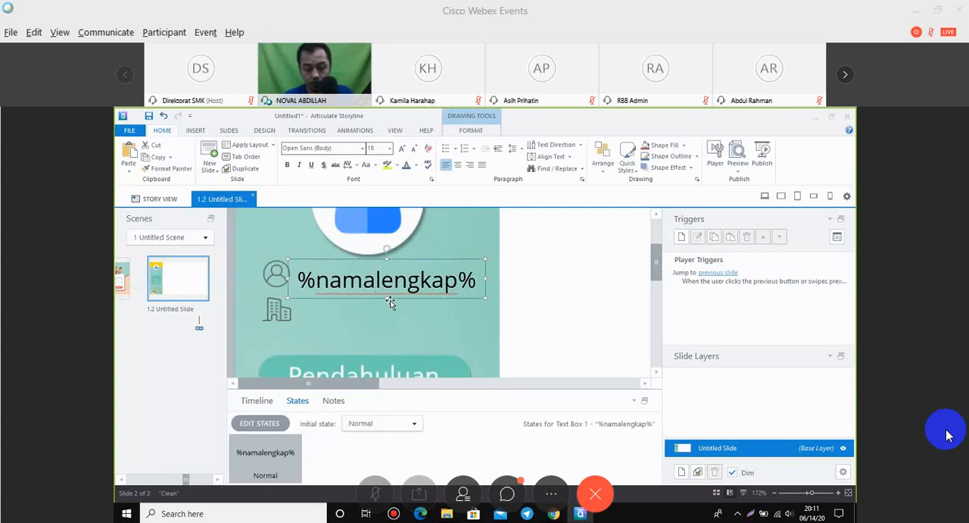
key("ctrl+d")
left_click_drag(386, 303, 389, 335)
left_click_drag(466, 334, 458, 334)
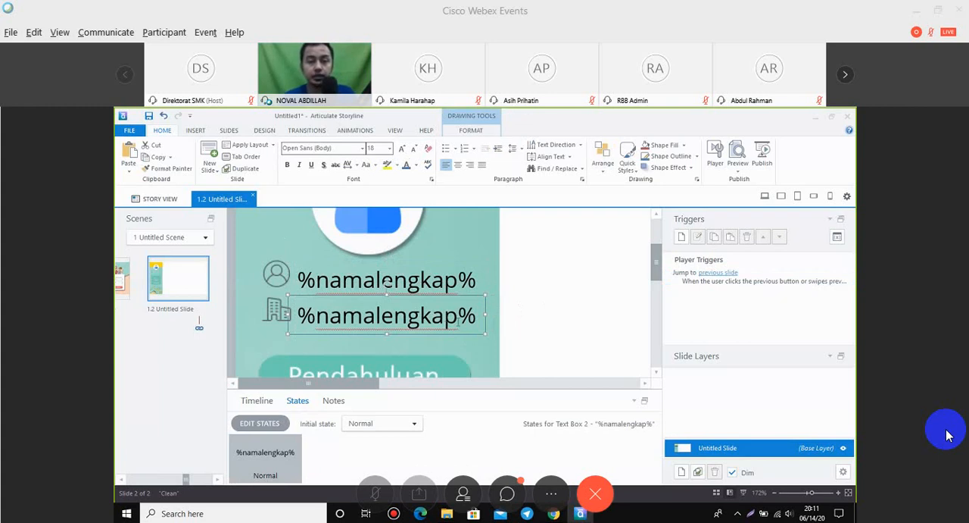
Change the variable reference in the text box beside the building icon to %asalsekolah%.
left_click_drag(458, 324, 316, 328)
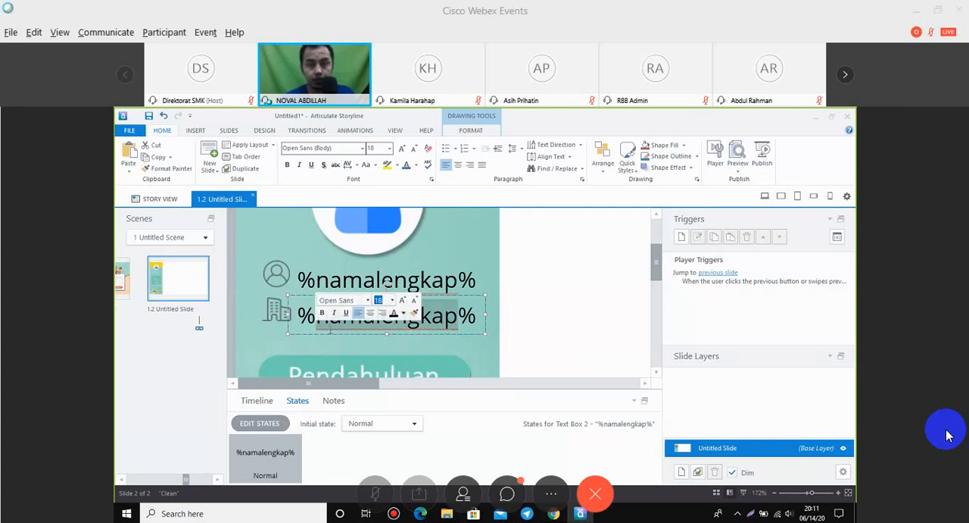
type("sa")
key("BackSpace")
key("BackSpace")
type("asalsekol")
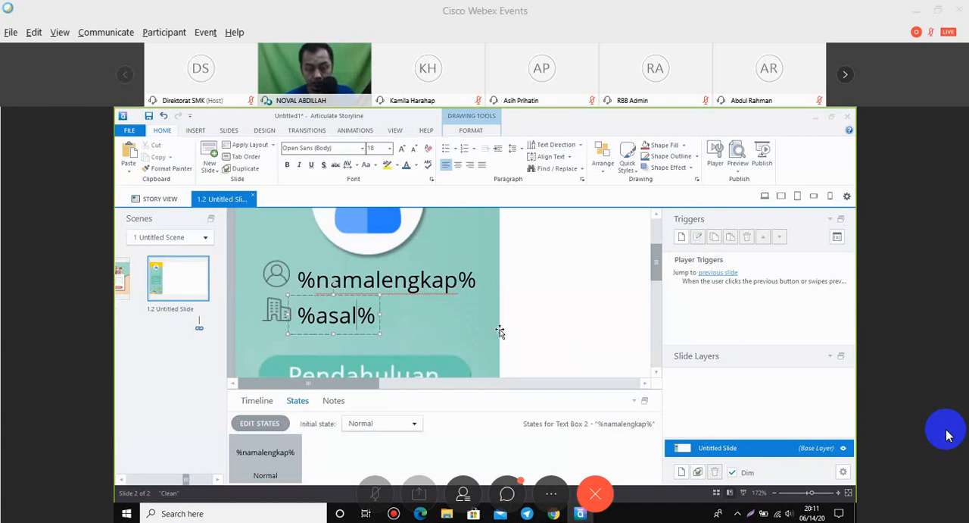
type("ah")
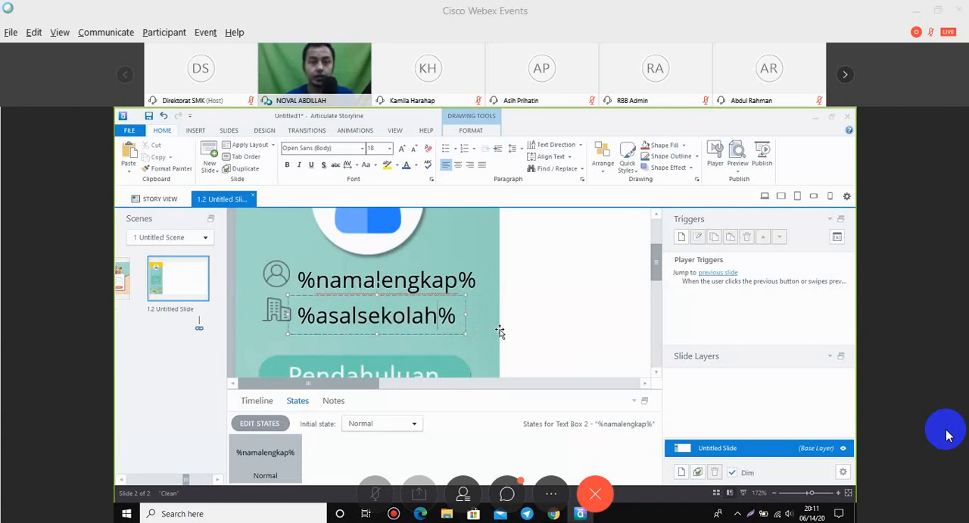
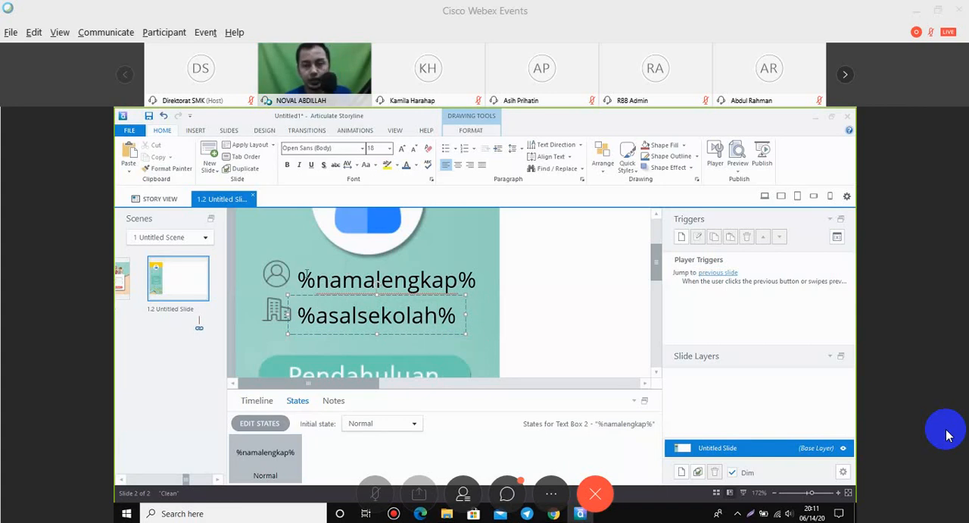
Add a new state named Pendahuluan to the Pendahuluan menu button in the sidebar.
scroll(438, 308, "down", 8)
left_click(291, 286)
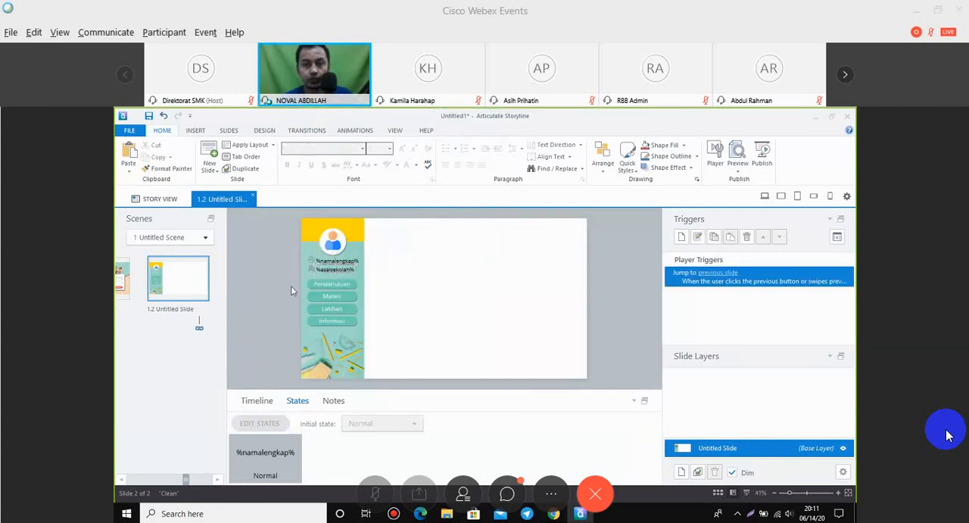
left_click(347, 288)
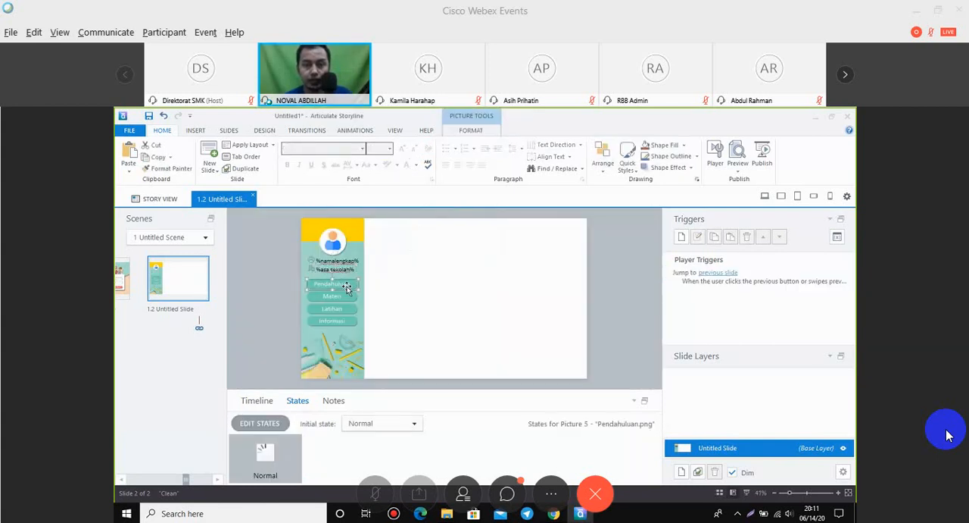
left_click(284, 317)
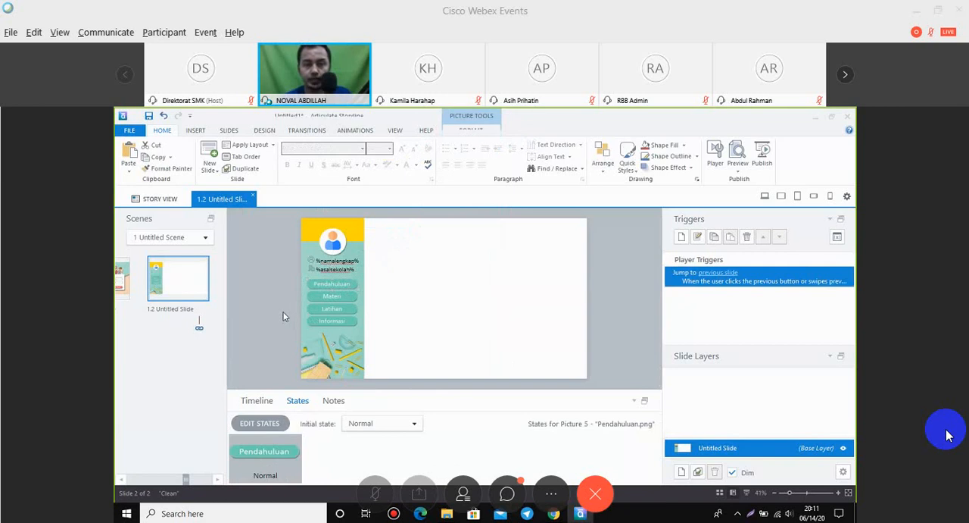
left_click(349, 286)
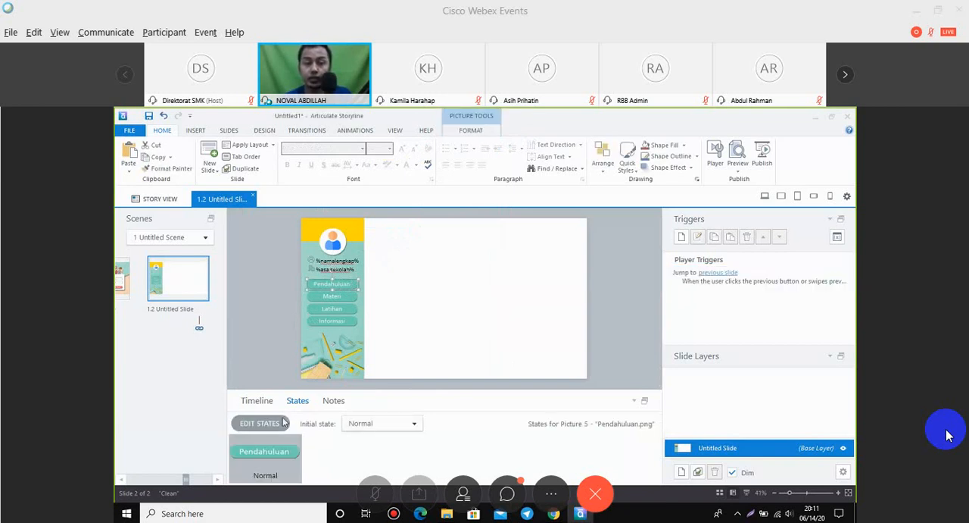
left_click(273, 426)
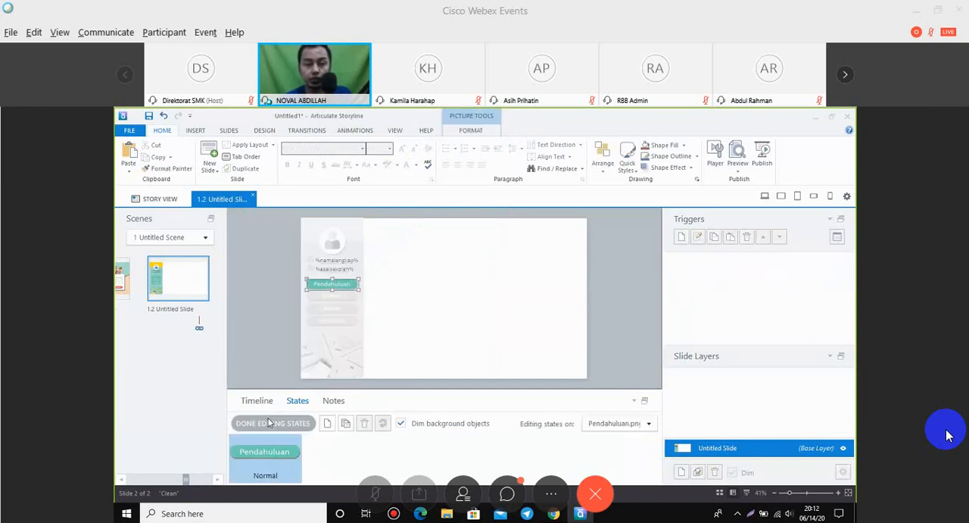
left_click(347, 424)
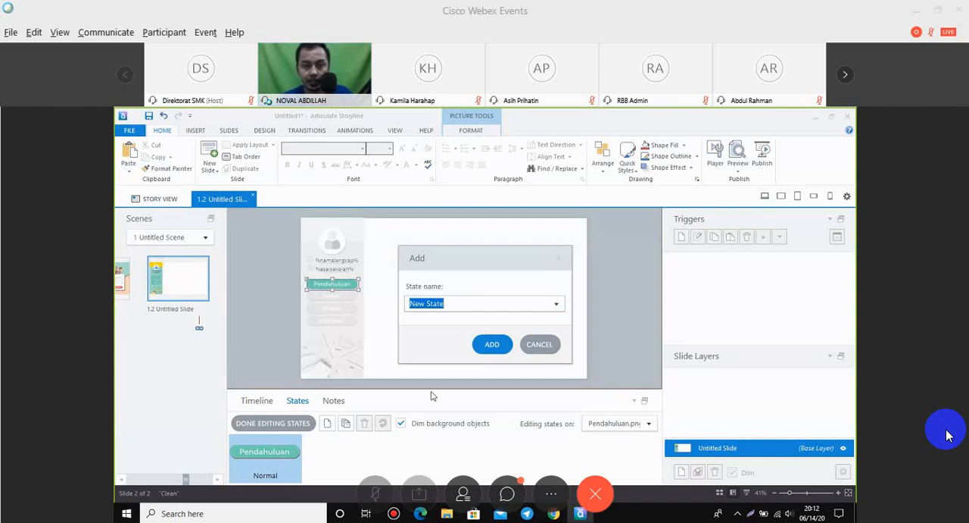
type("Penda")
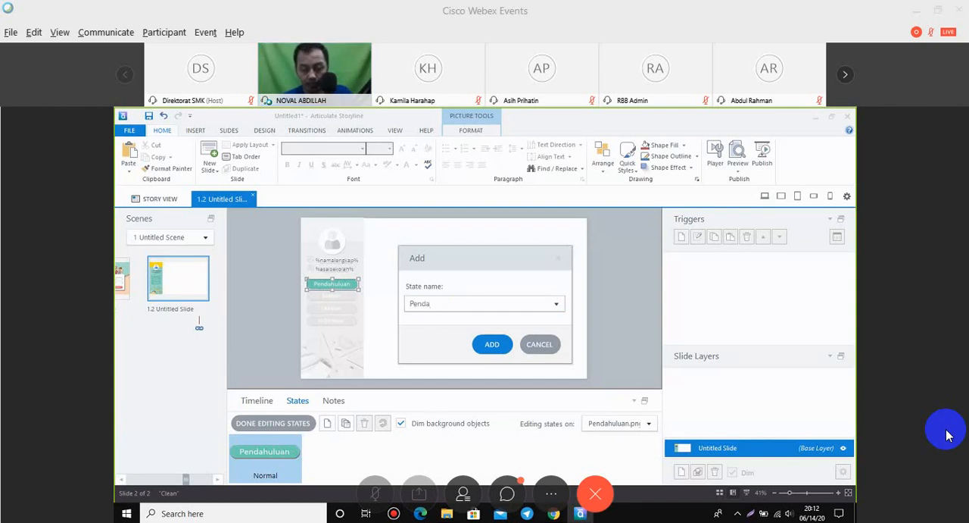
type("huluan")
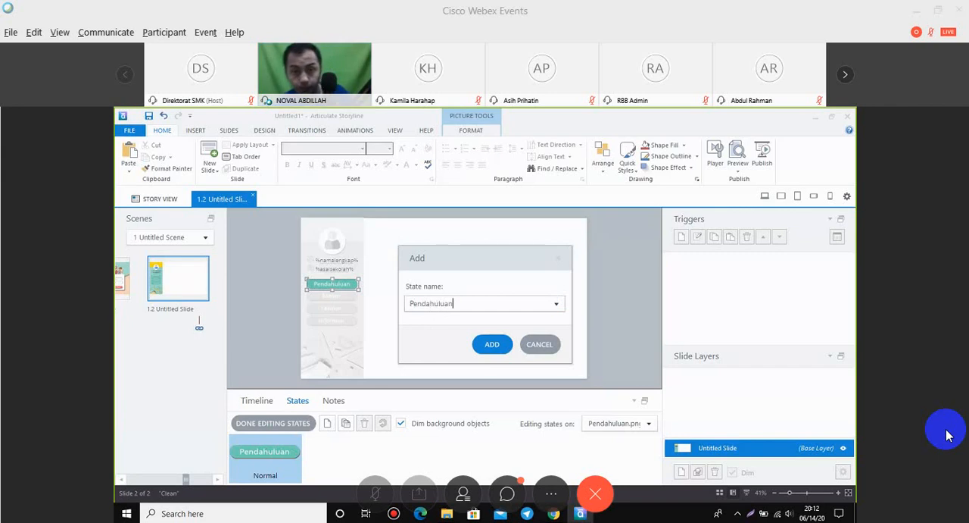
left_click(493, 345)
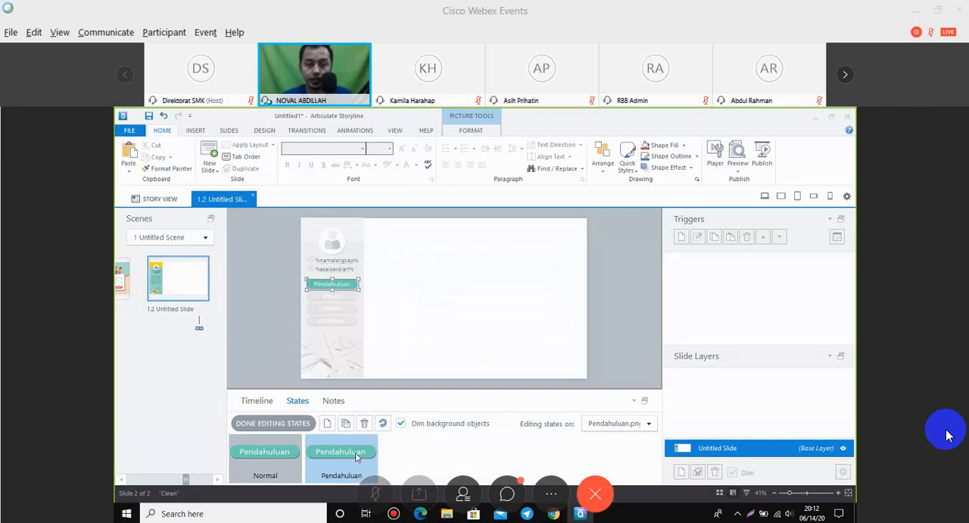
Replace the button picture in the Pendahuluan state with Pendahuluan2.png and finish editing its states.
right_click(354, 290)
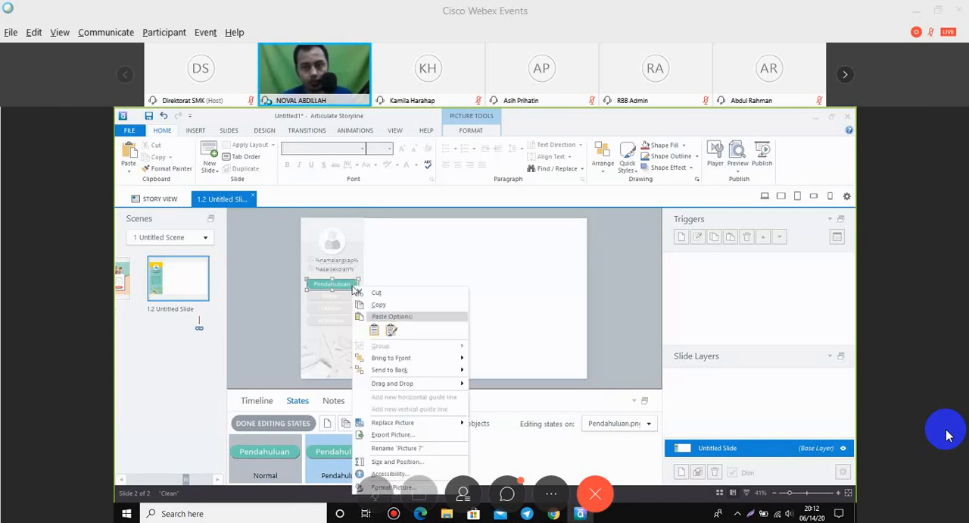
left_click(424, 421)
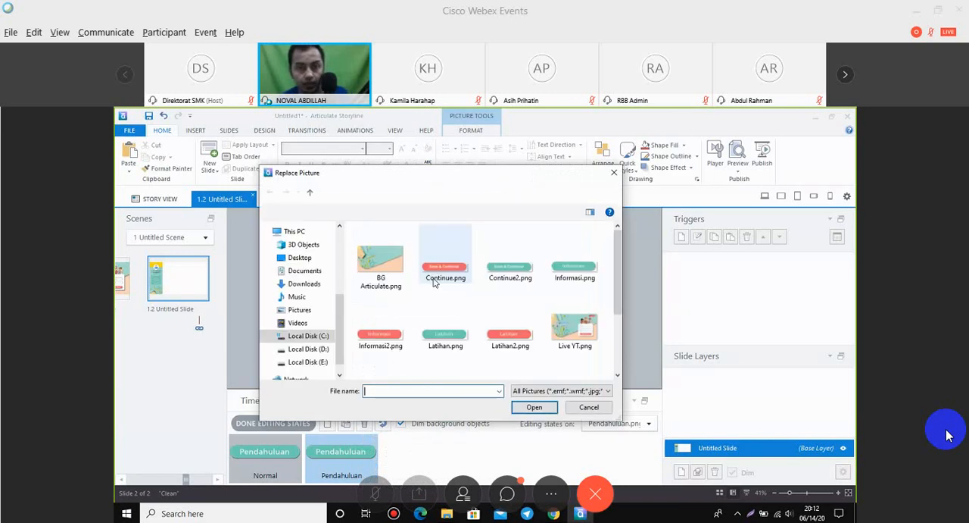
scroll(449, 325, "down", 3)
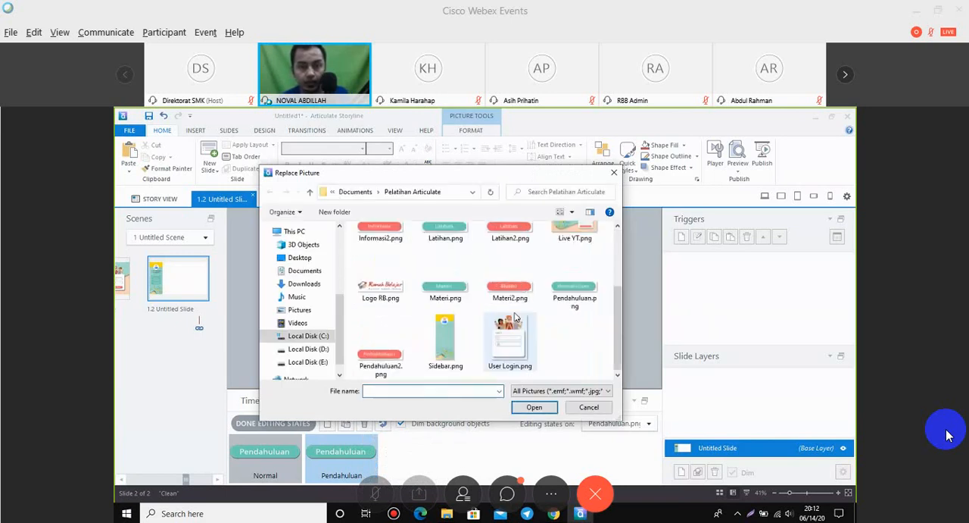
left_click(393, 371)
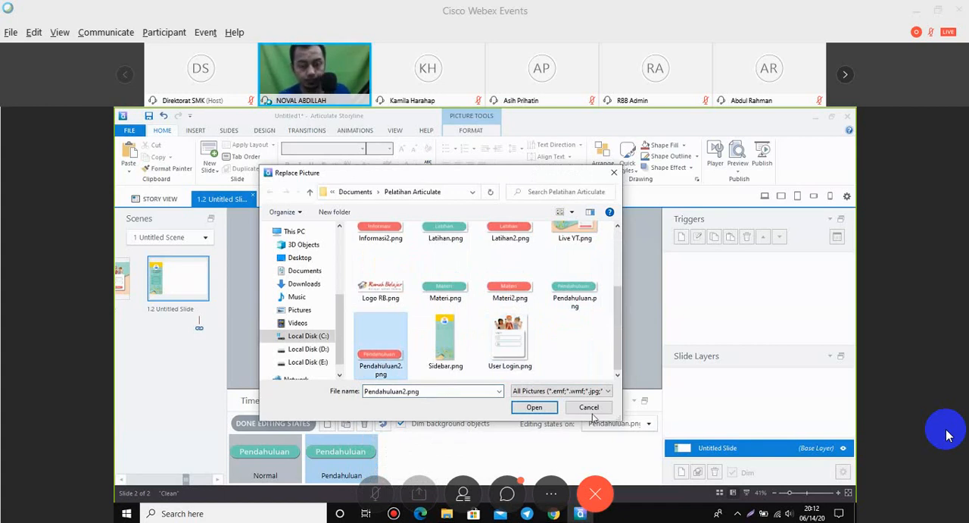
left_click(544, 409)
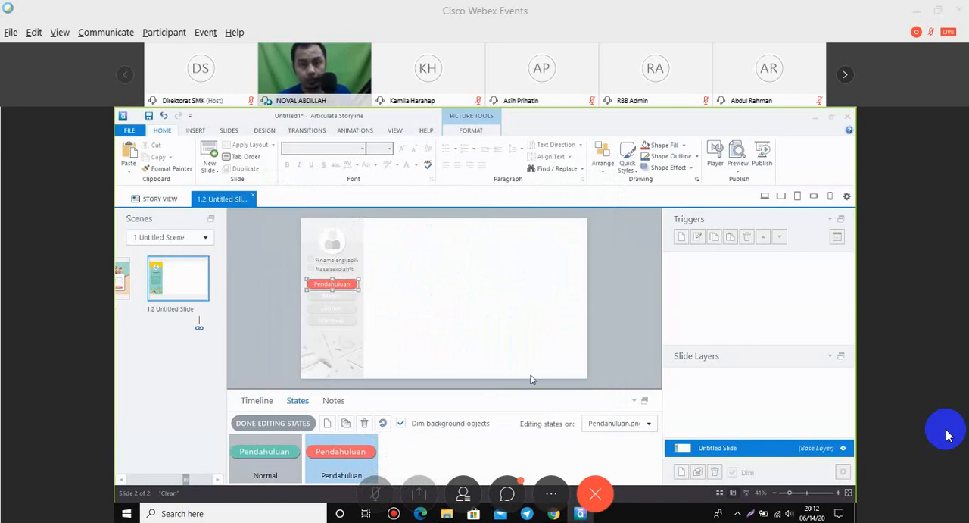
left_click(625, 308)
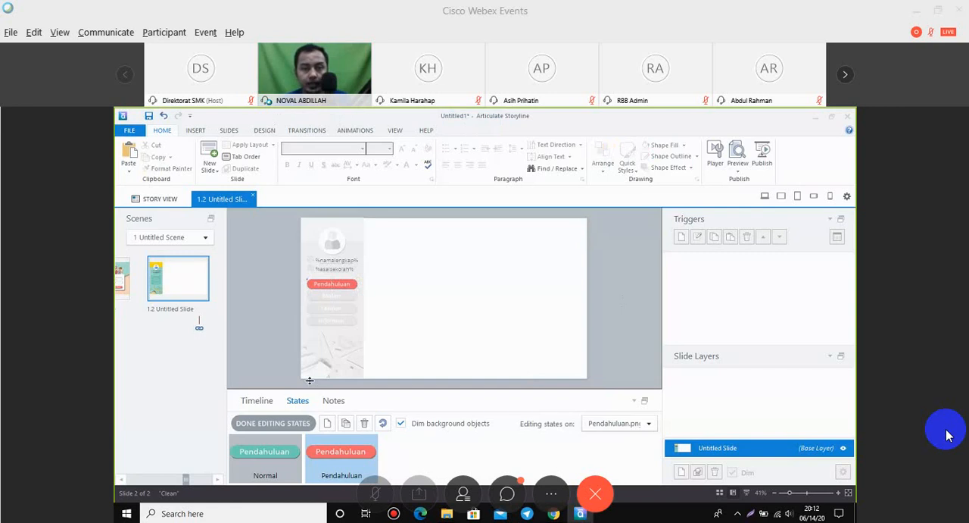
left_click(309, 380)
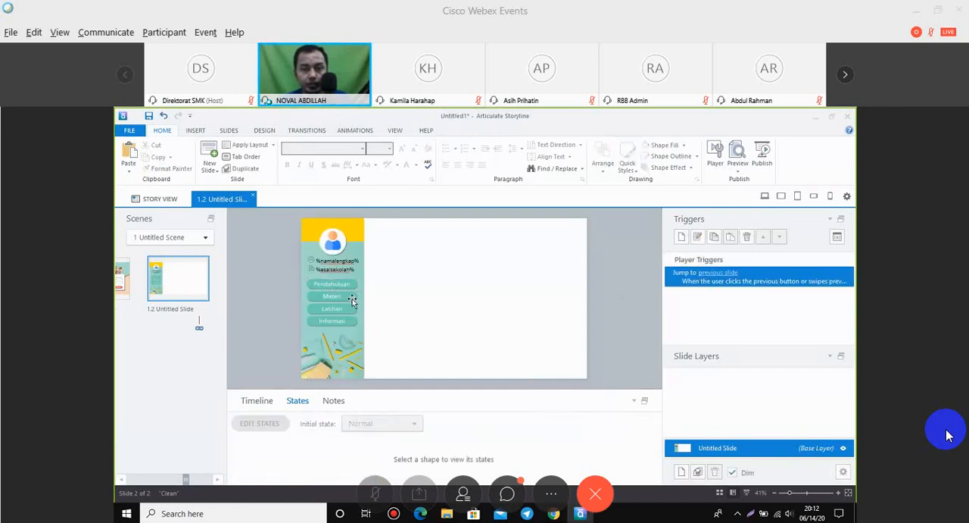
Add a state named Materi to the Materi menu button and replace that state's picture with Materi2.png.
left_click(351, 298)
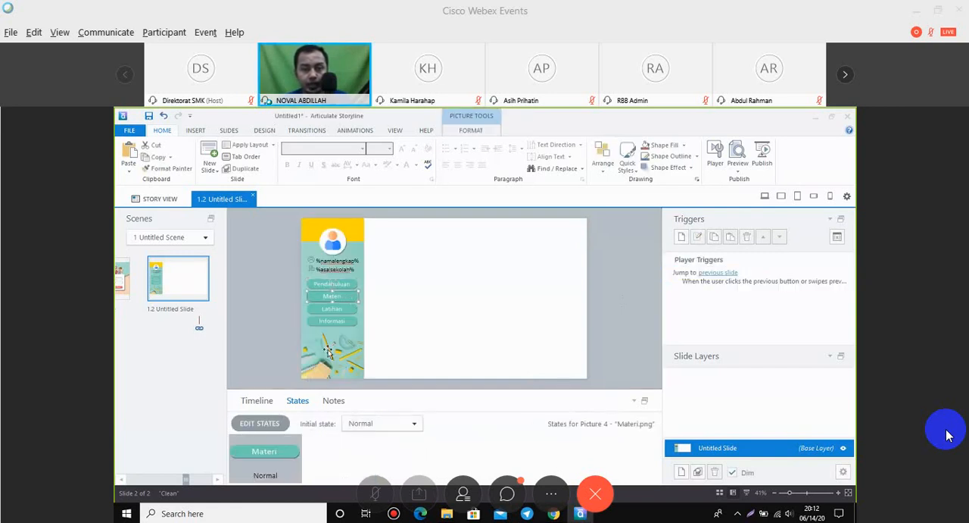
left_click(260, 423)
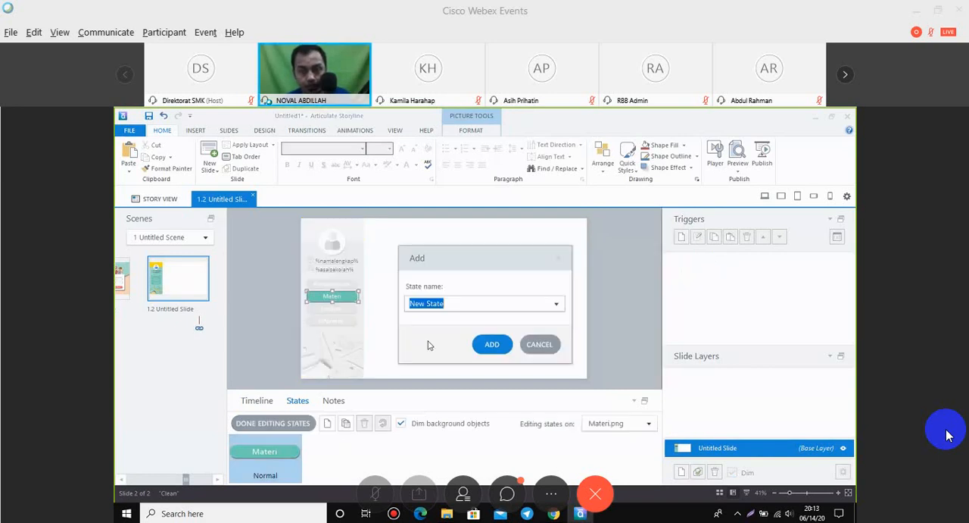
right_click(338, 298)
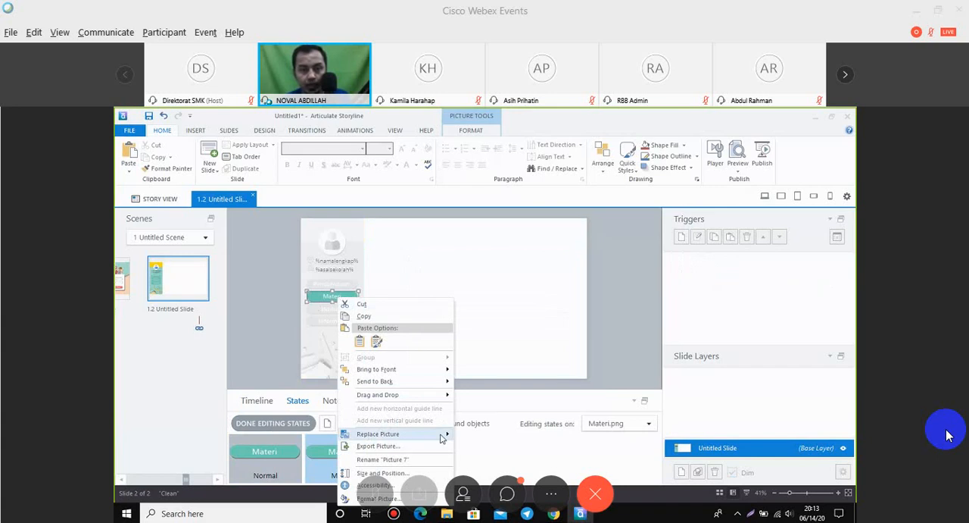
mouse_move(452, 438)
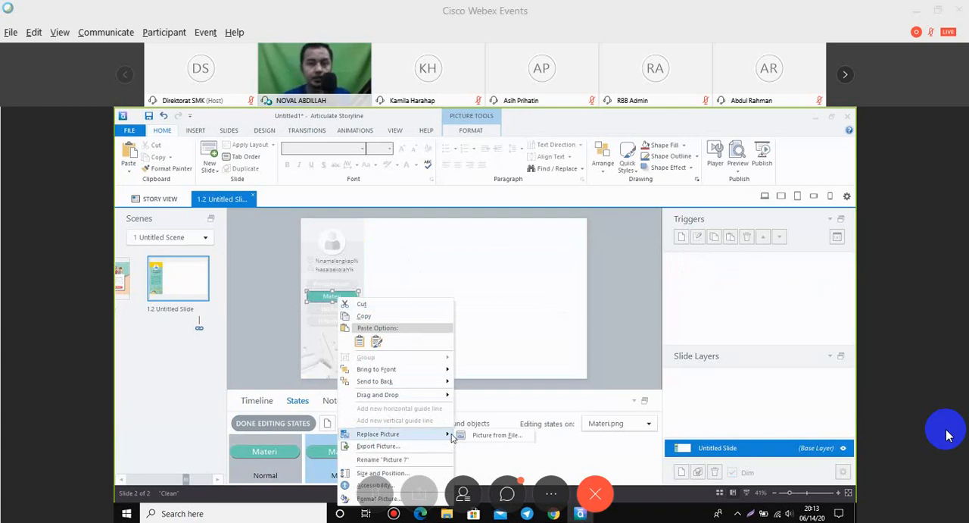
left_click(485, 436)
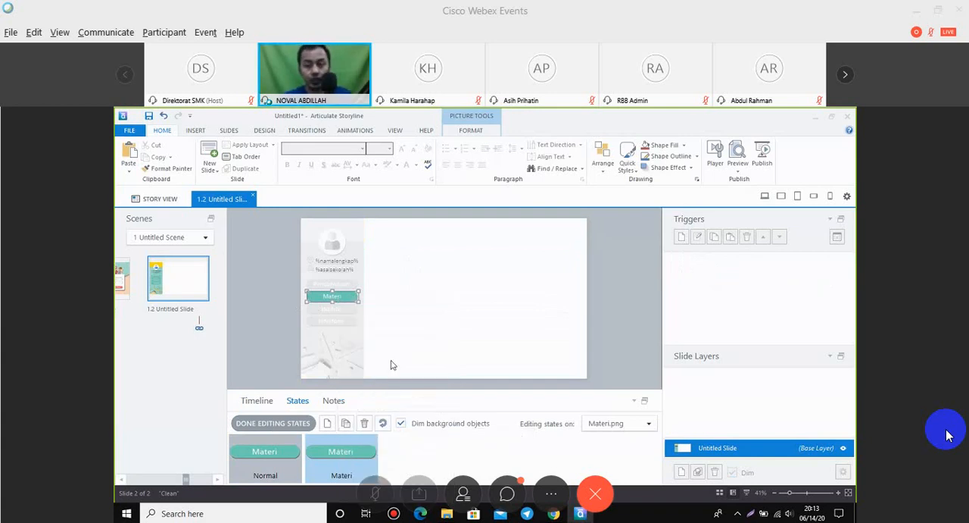
scroll(463, 318, "down", 3)
double_click(463, 318)
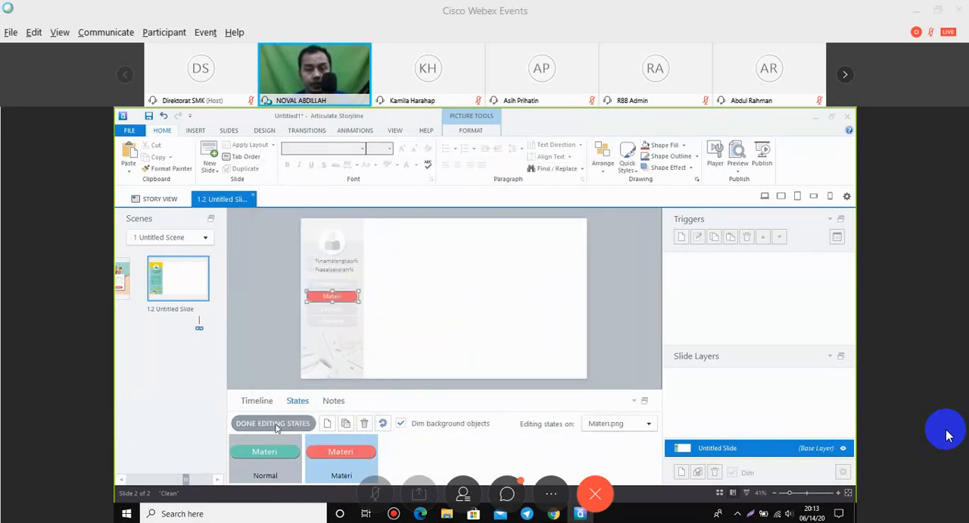
left_click(275, 423)
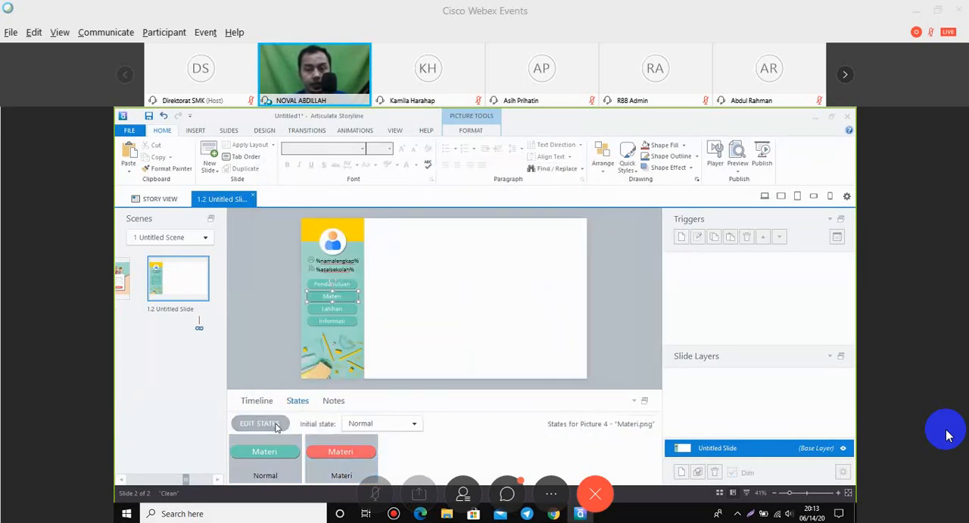
Add a new state named Latiihan to the Latihan menu button.
left_click(334, 309)
left_click(260, 423)
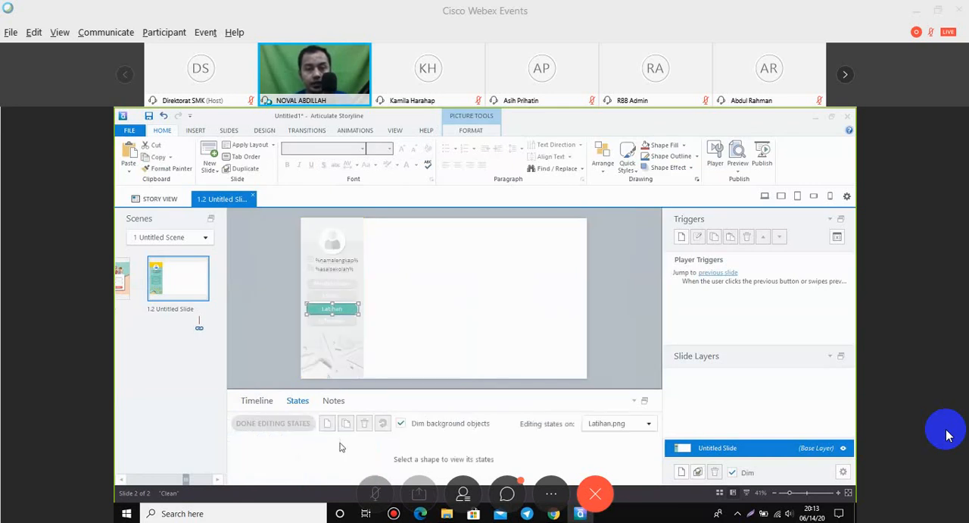
left_click(327, 422)
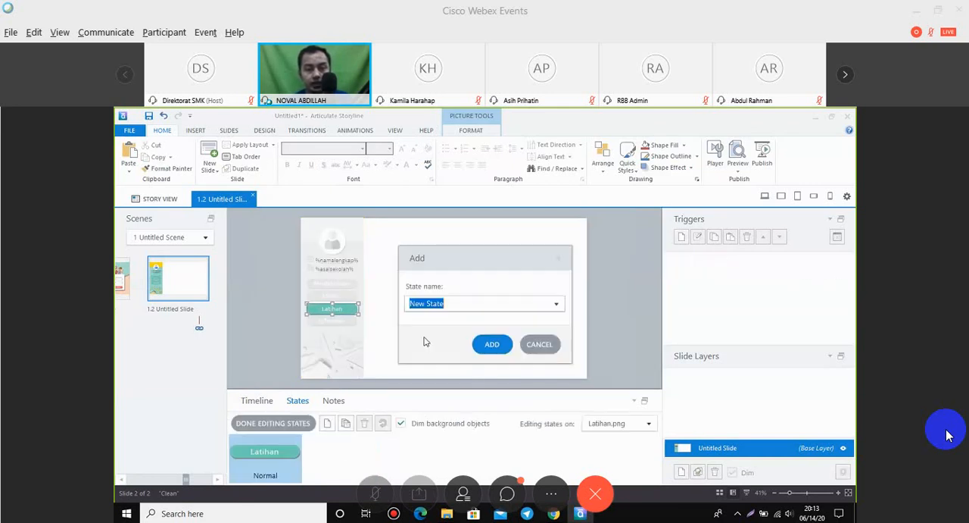
type("Lat")
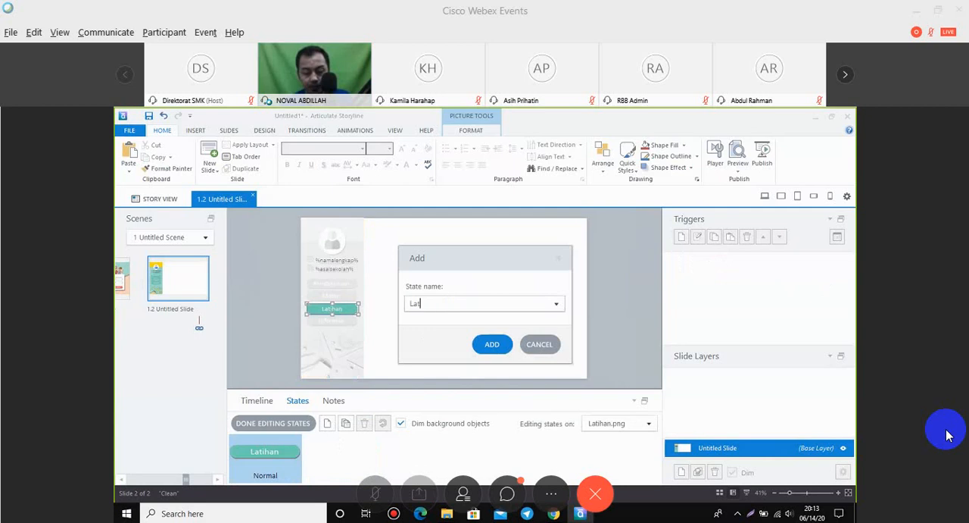
type("ihan")
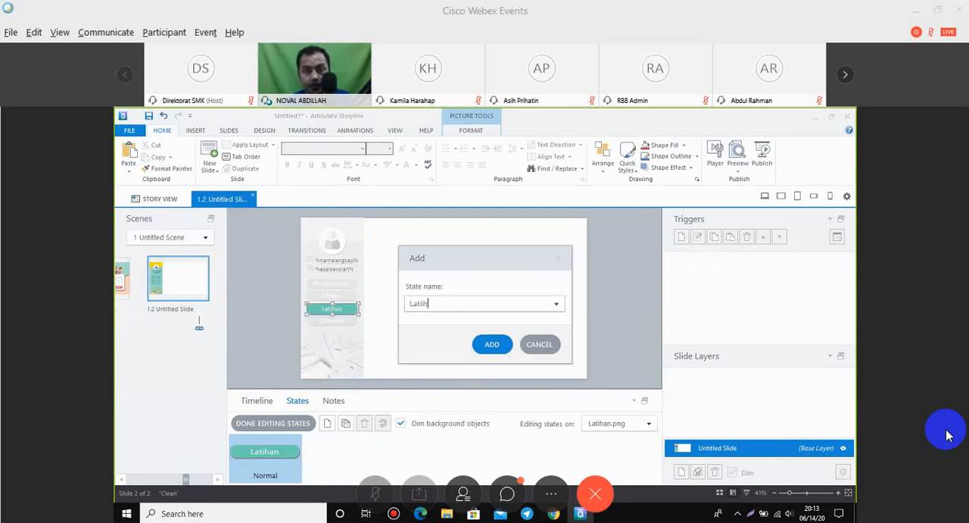
left_click(492, 344)
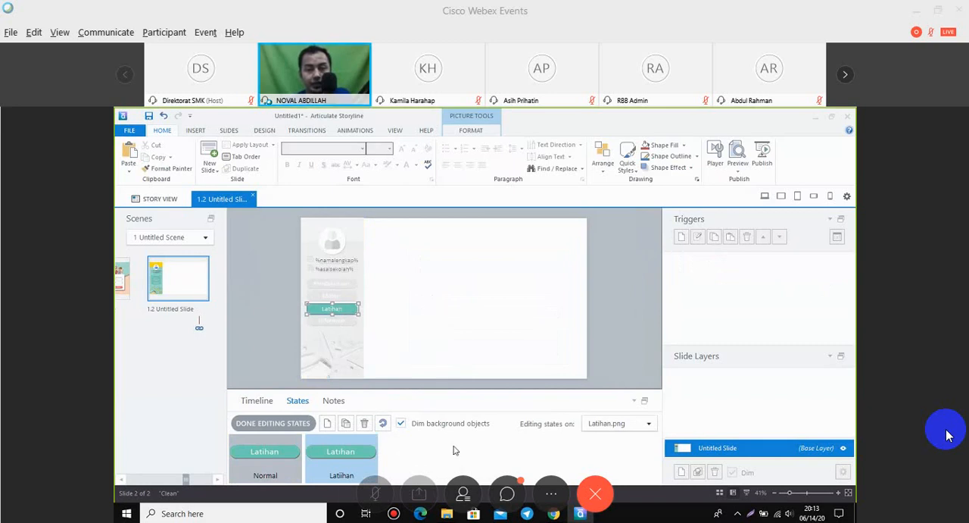
Replace the picture in the Latihan button's new state with Latihan2.png and finish editing its states.
left_click(343, 176)
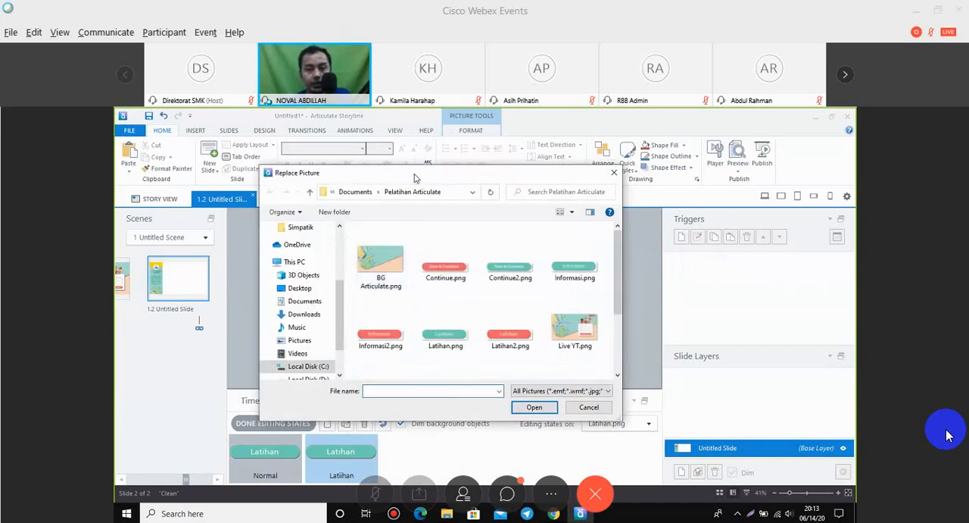
left_click_drag(512, 178, 680, 179)
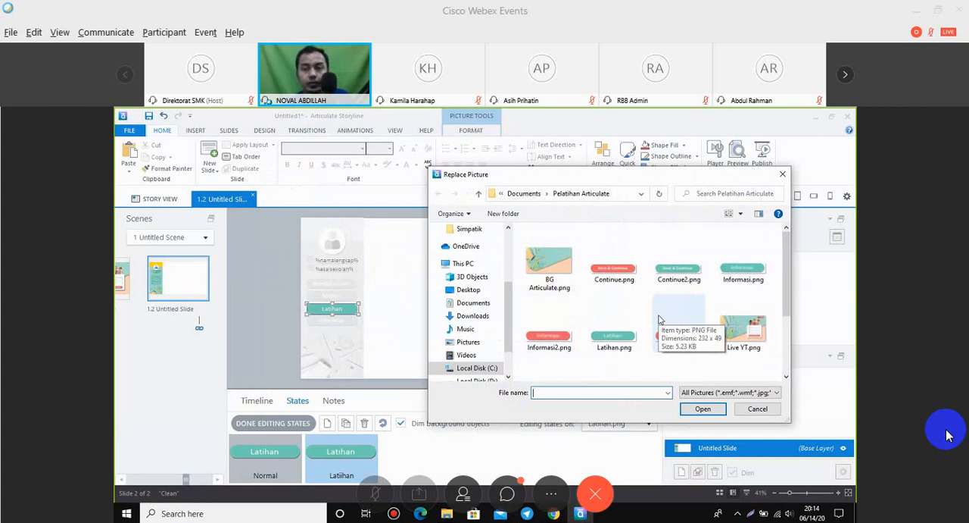
scroll(659, 319, "down", 1)
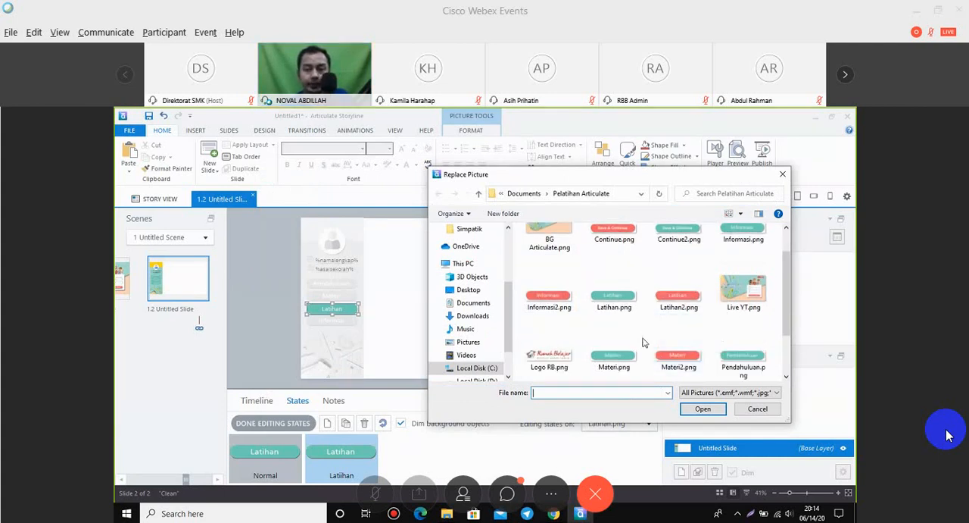
double_click(551, 305)
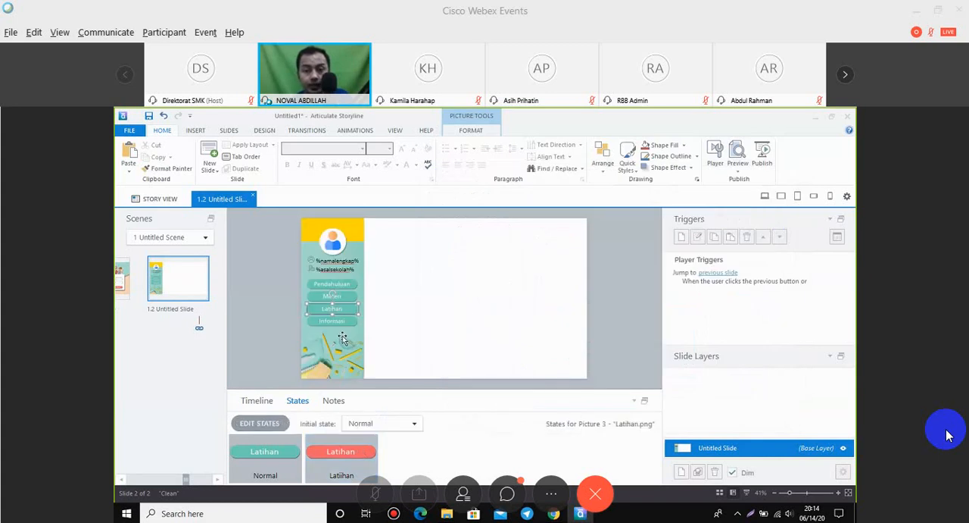
Add a state named Informasi to the Informasi menu button.
left_click(345, 324)
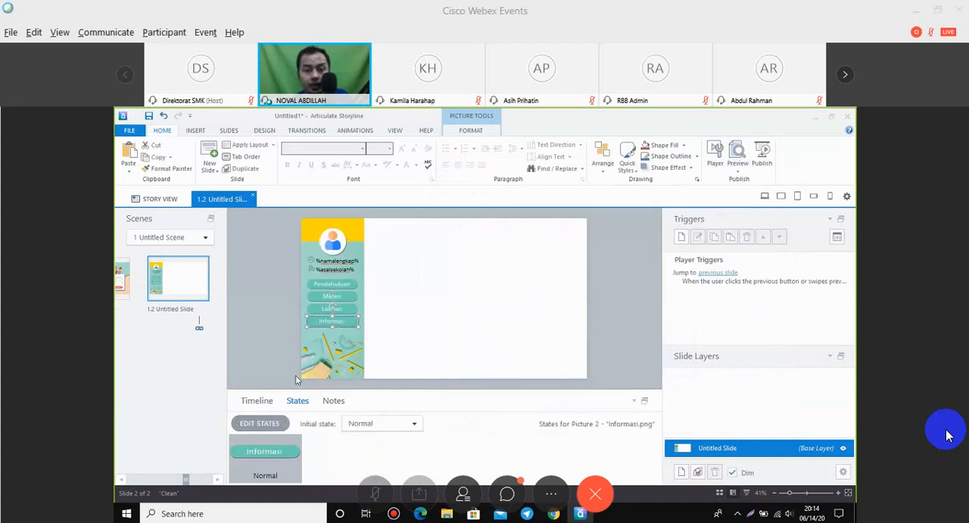
left_click(260, 424)
left_click(345, 423)
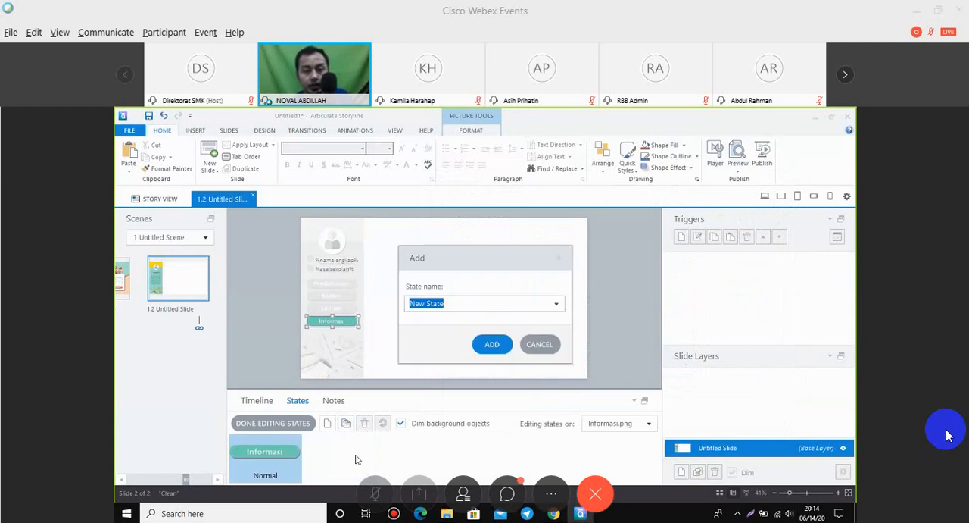
type("Inf")
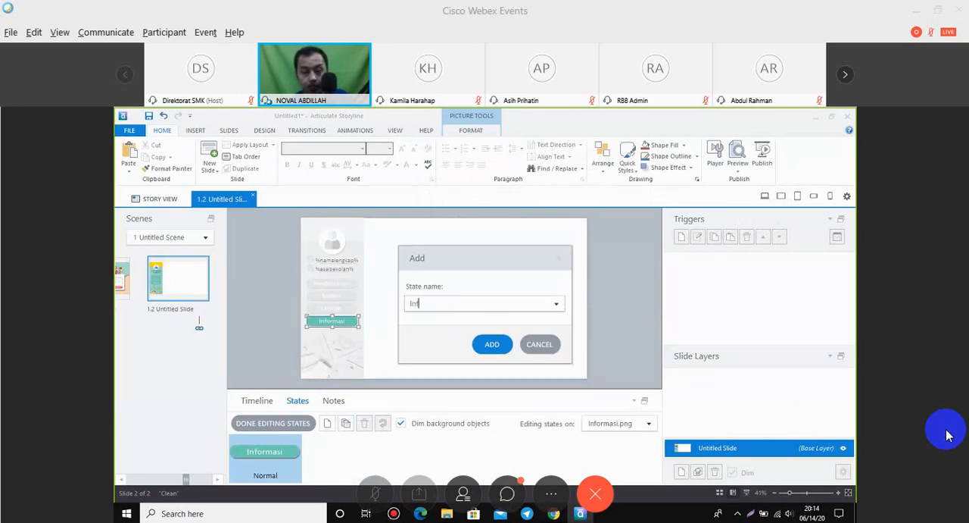
type("ormasi")
left_click(488, 347)
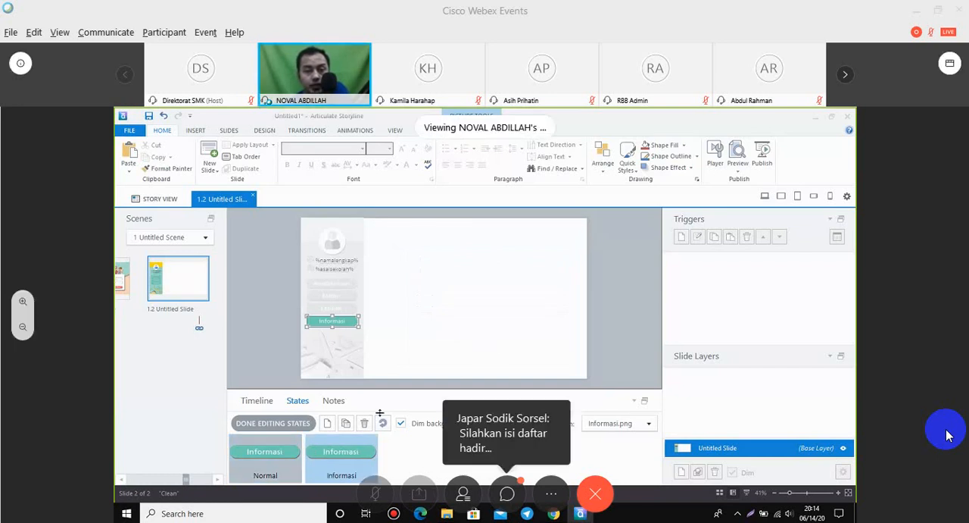
Replace the picture in the Informasi button's new state with Informasi2.png and finish editing its states.
right_click(346, 322)
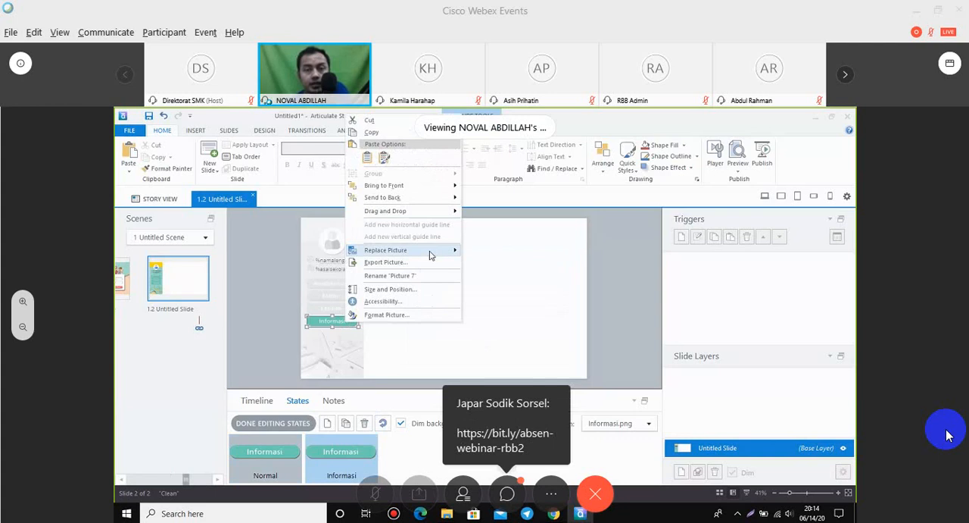
left_click(519, 258)
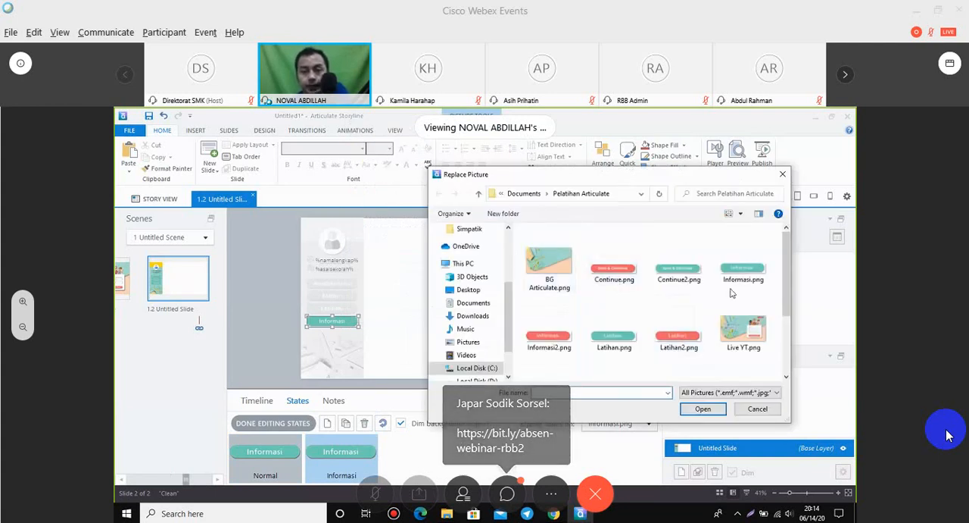
left_click(549, 335)
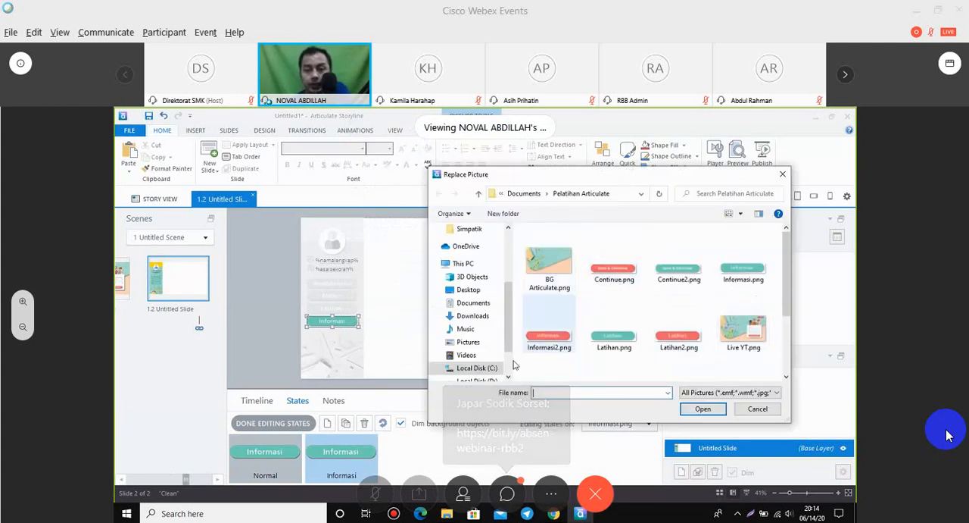
left_click(703, 408)
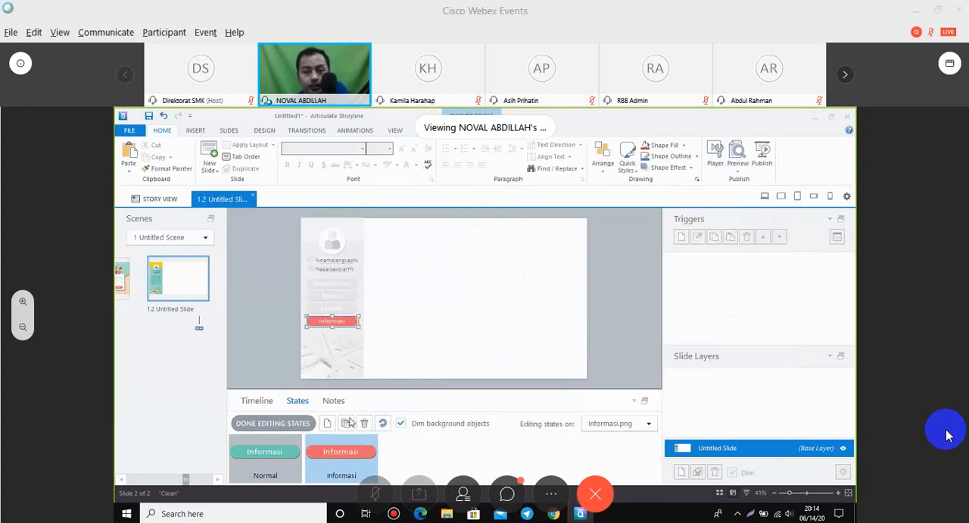
left_click(282, 424)
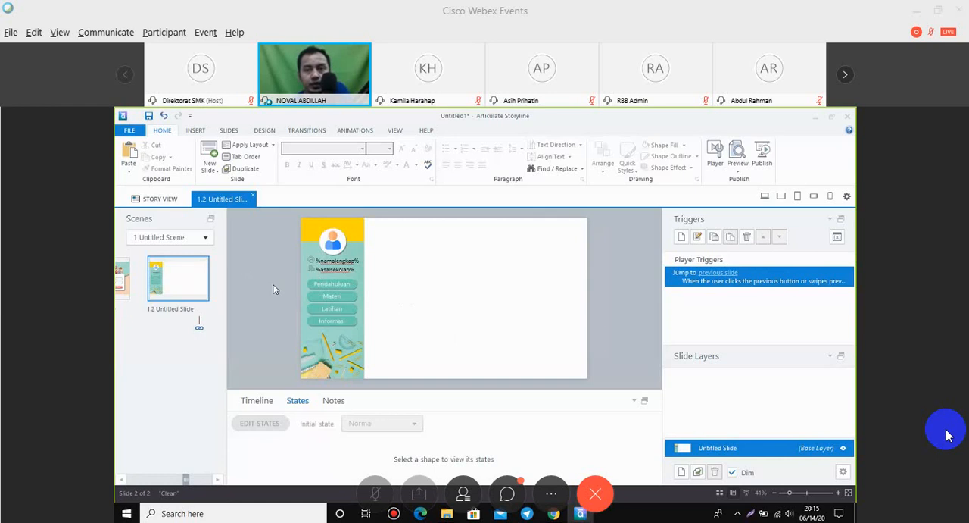
Preview only the current slide to check its menu sidebar, and close the preview.
left_click(740, 168)
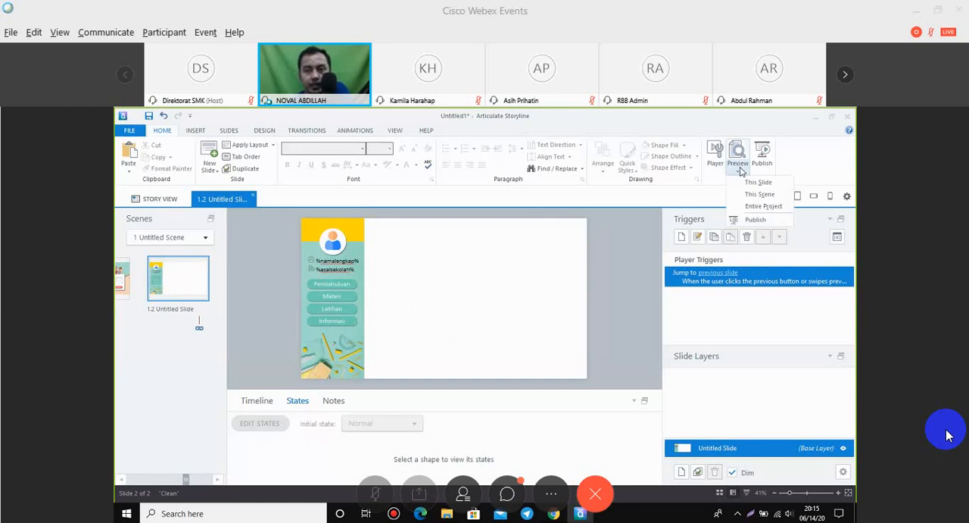
left_click(758, 182)
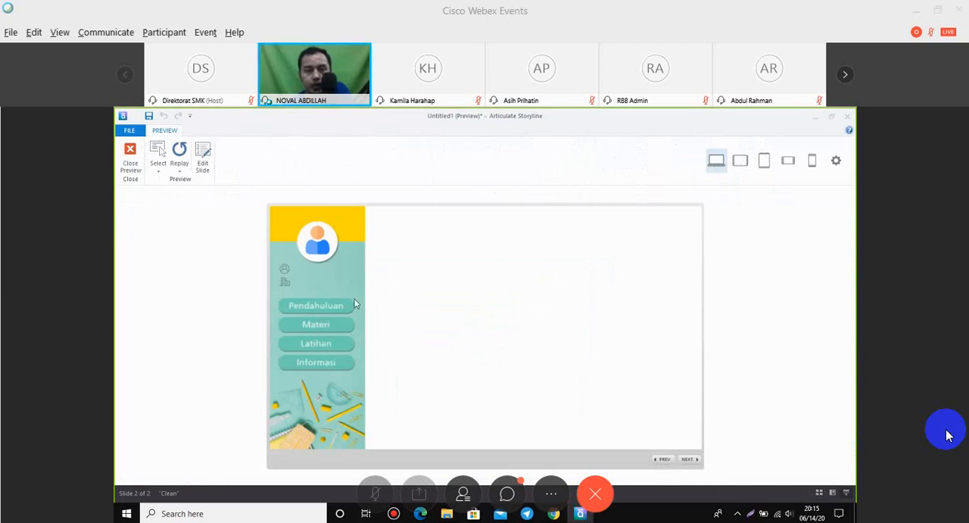
left_click(140, 173)
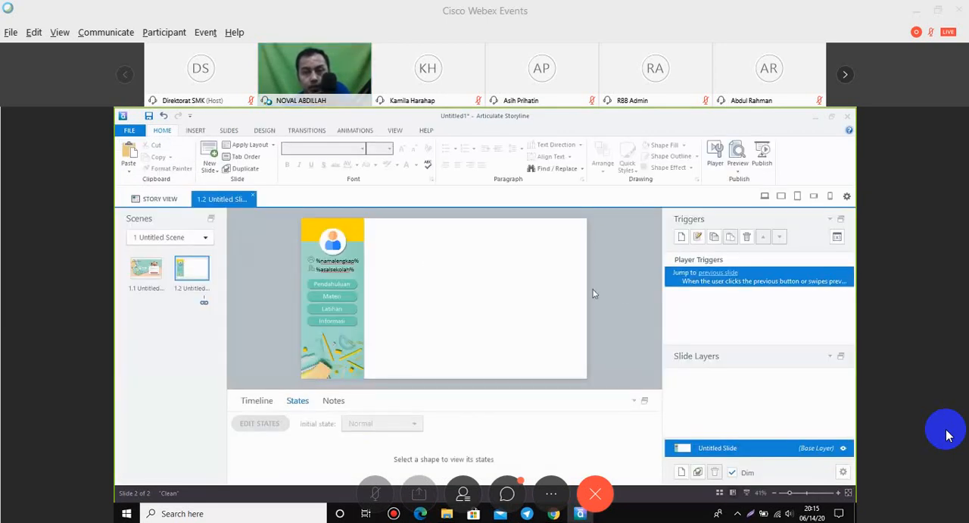
Delete the player trigger that jumps to the previous slide from slide 1.2.
left_click(345, 287)
left_click(765, 277)
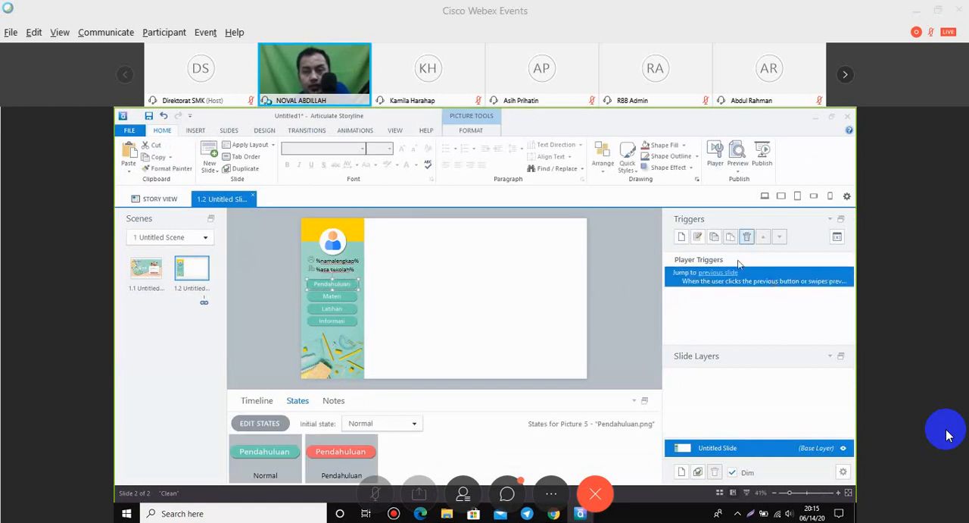
left_click(746, 236)
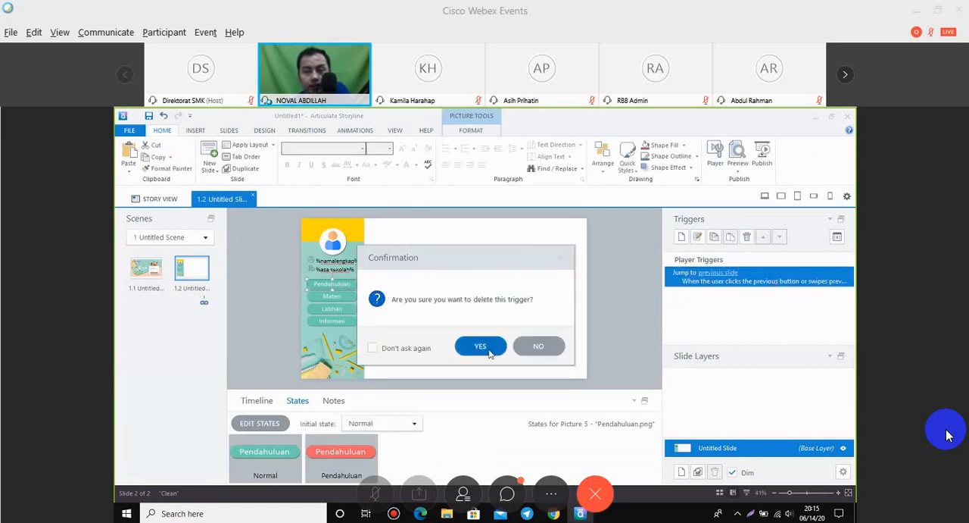
left_click(471, 344)
left_click(401, 287)
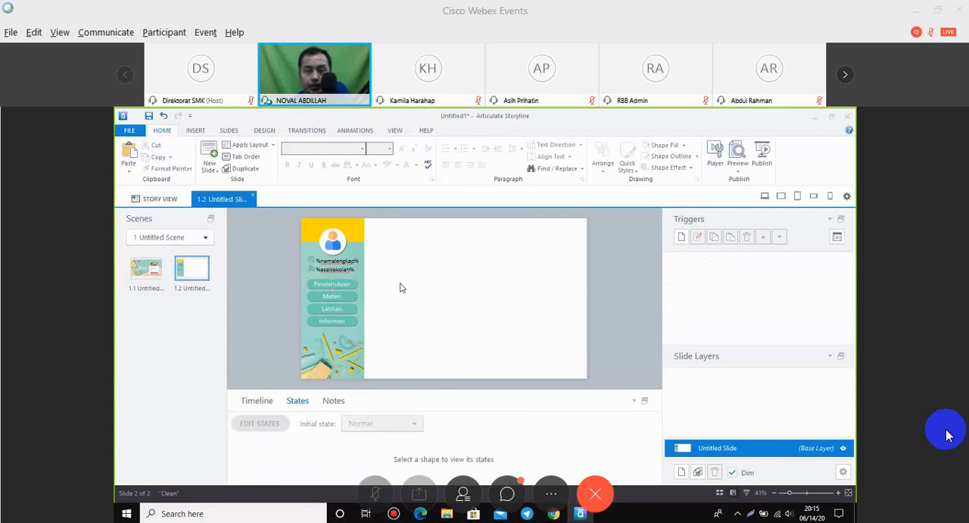
Create a trigger on the Pendahuluan button that changes the state of Picture 5 to Pendahuluan when the mouse hovers over it, restoring on mouse leave.
left_click(351, 284)
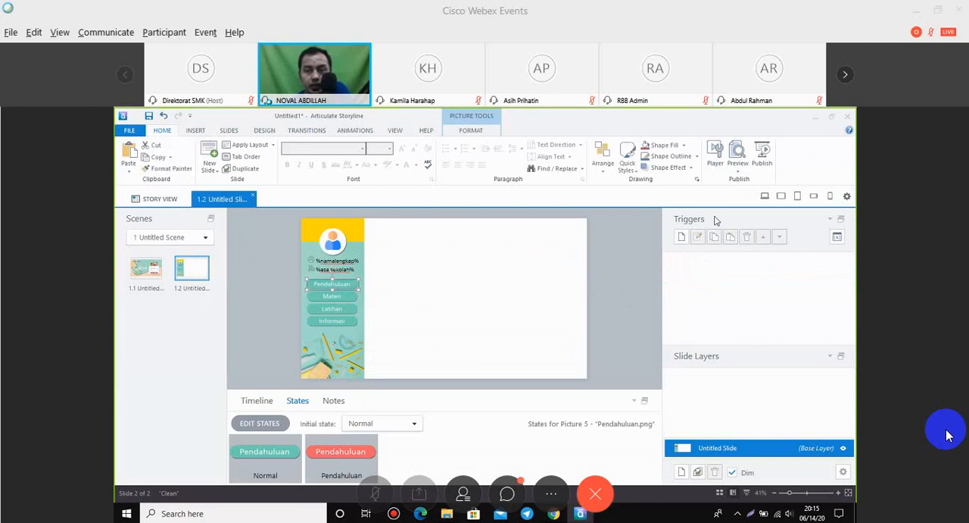
left_click(683, 239)
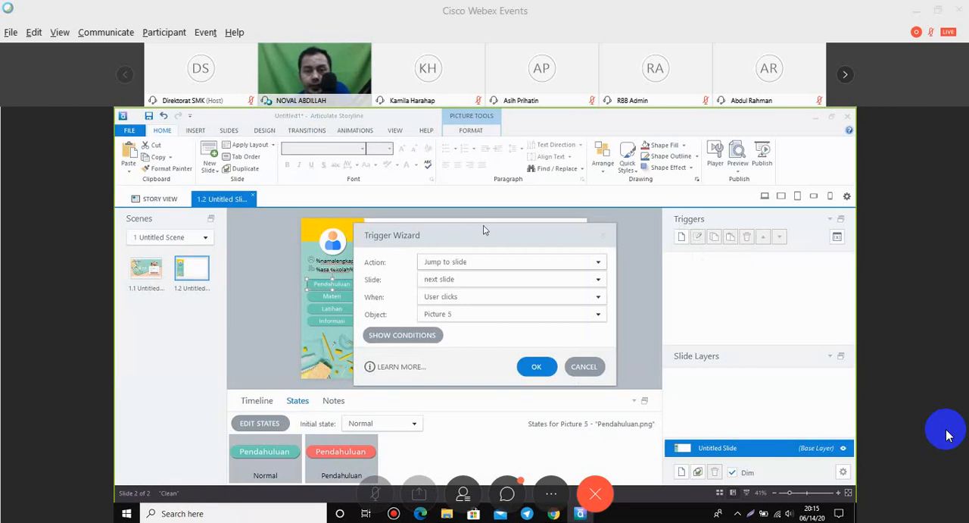
left_click_drag(481, 226, 509, 221)
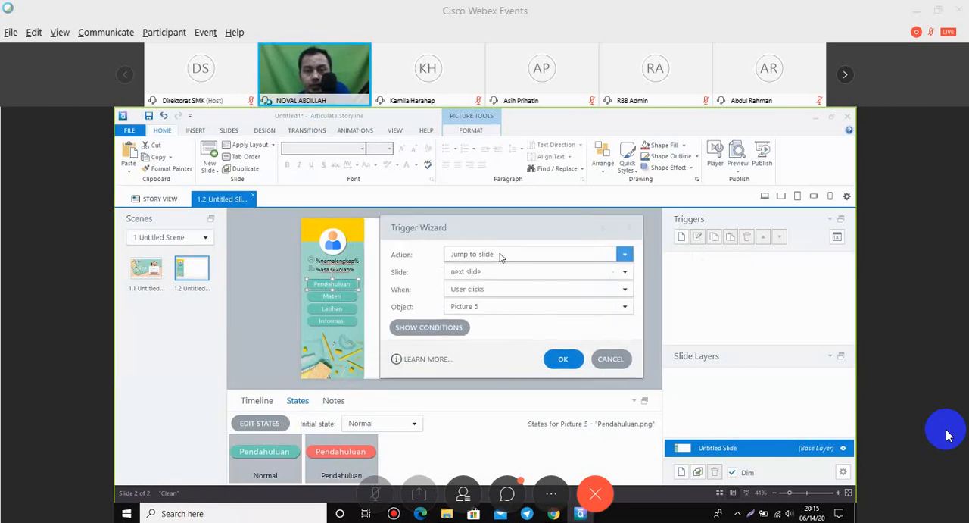
left_click(499, 256)
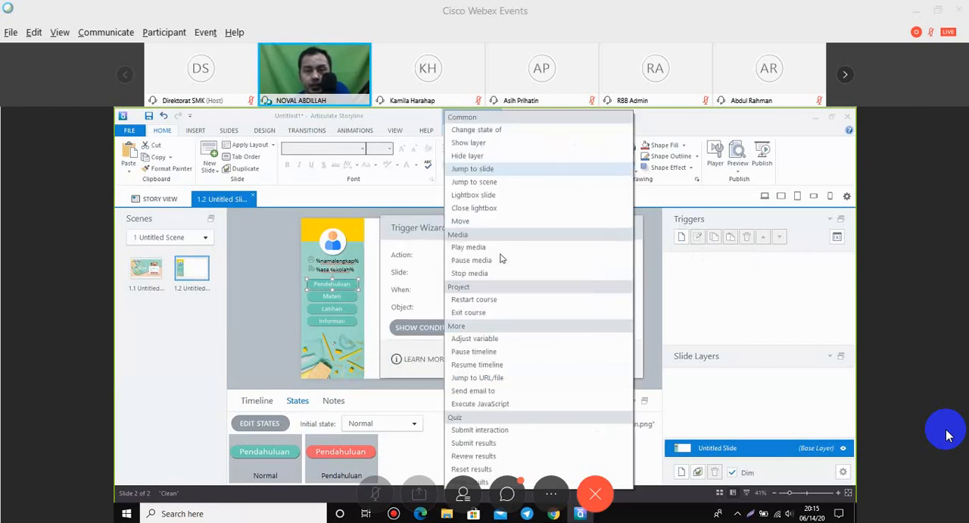
left_click(496, 130)
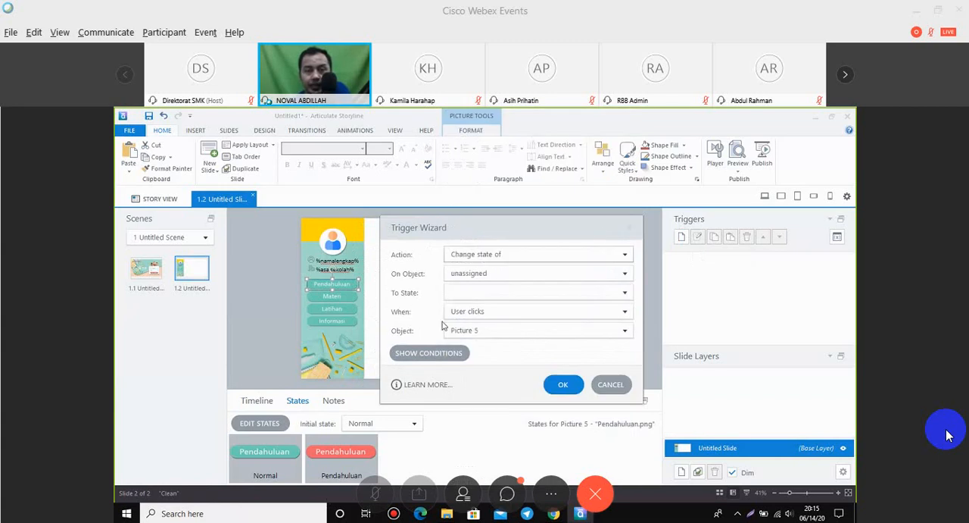
left_click(500, 277)
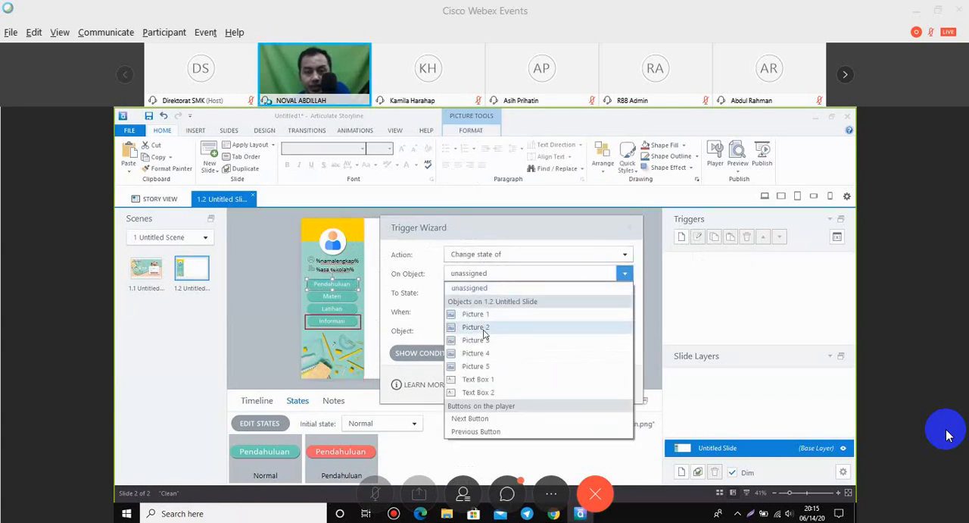
left_click(492, 366)
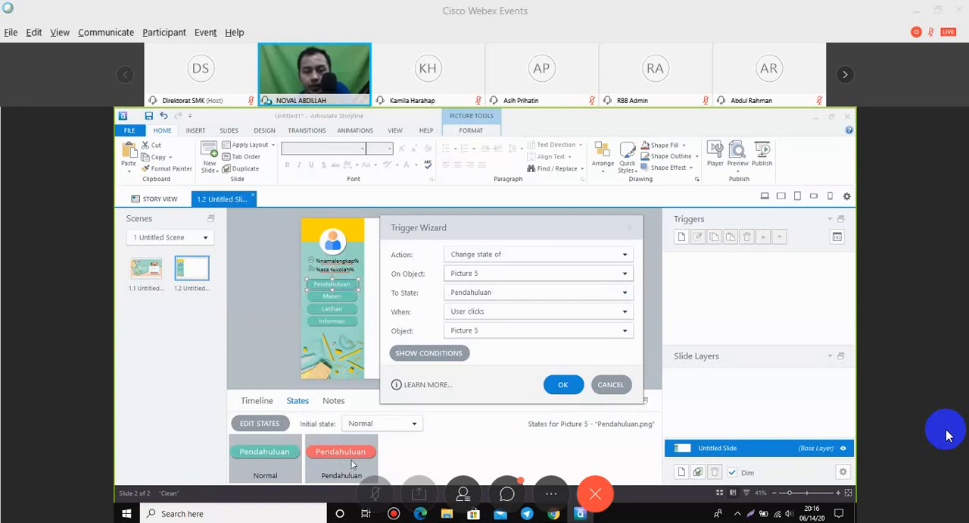
left_click(500, 316)
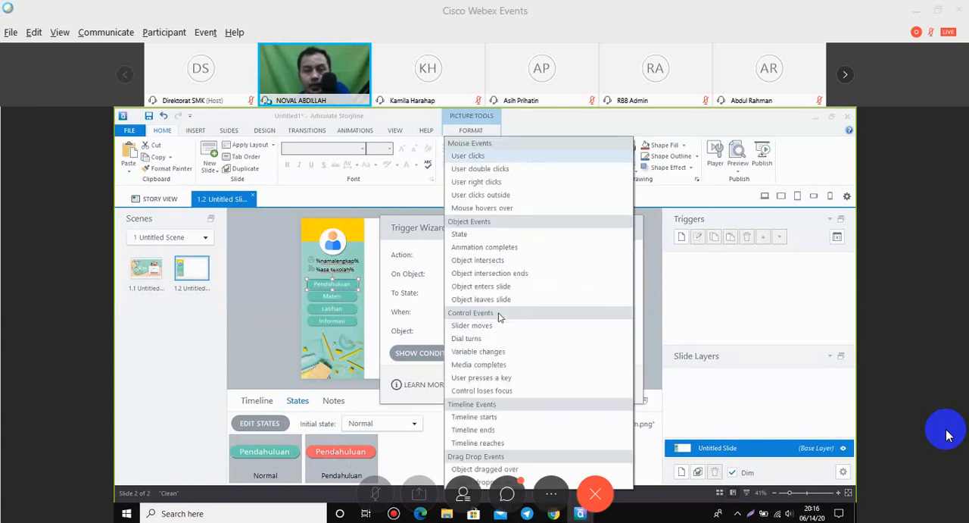
left_click(489, 208)
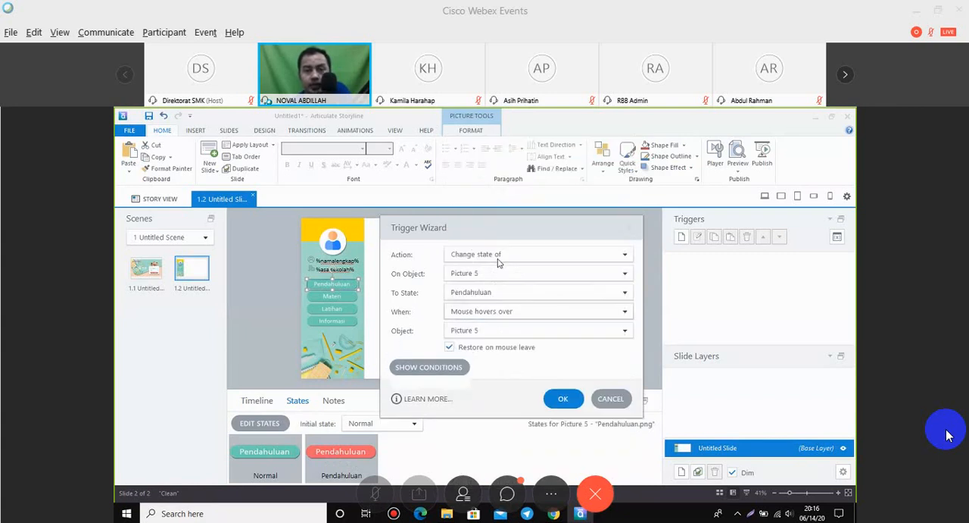
left_click(563, 397)
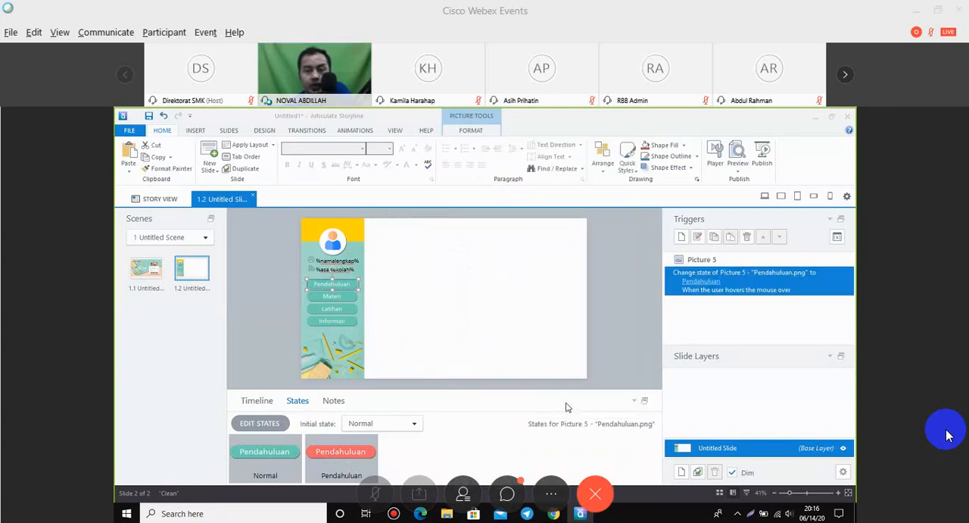
Create a trigger on the Materi button that changes the state of Picture 4 to Materi when the mouse hovers over it, restoring on mouse leave.
left_click(339, 300)
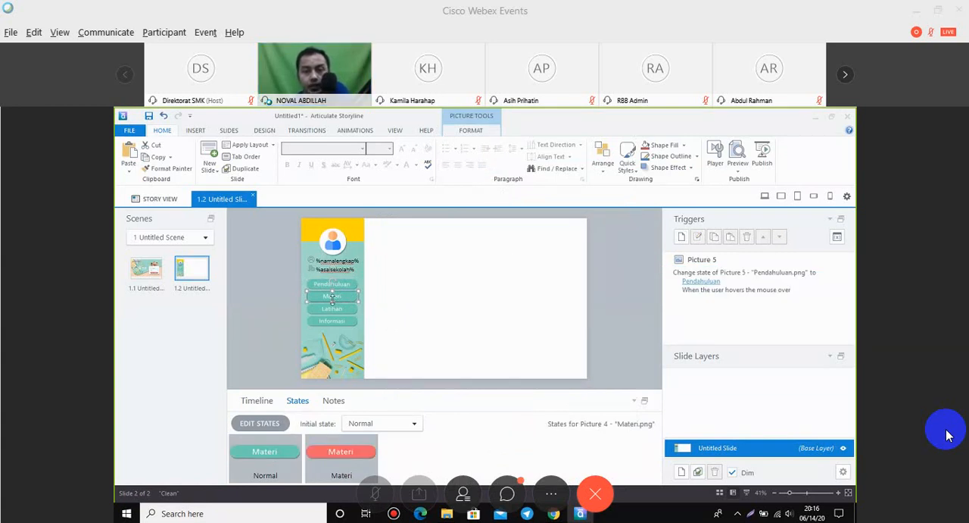
left_click(681, 236)
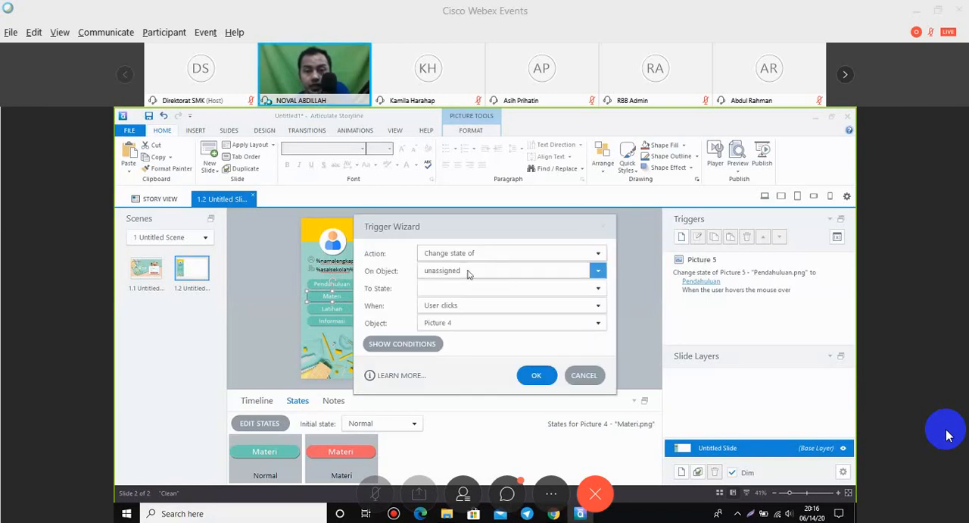
left_click(464, 270)
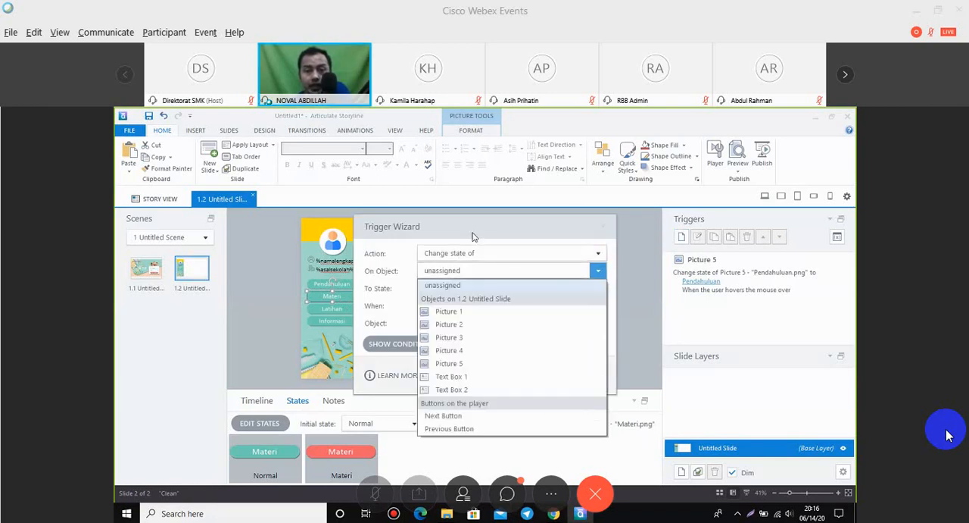
left_click(473, 237)
left_click_drag(533, 222, 594, 215)
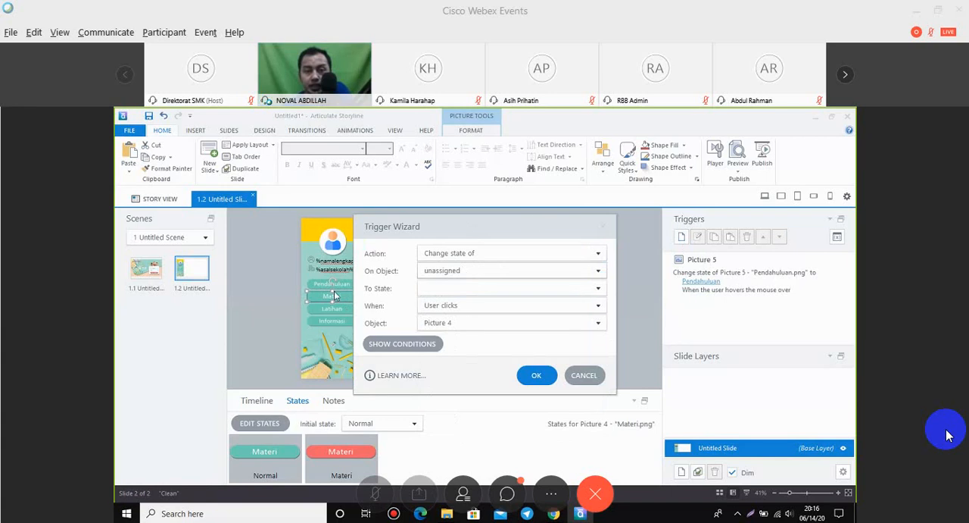
left_click(526, 264)
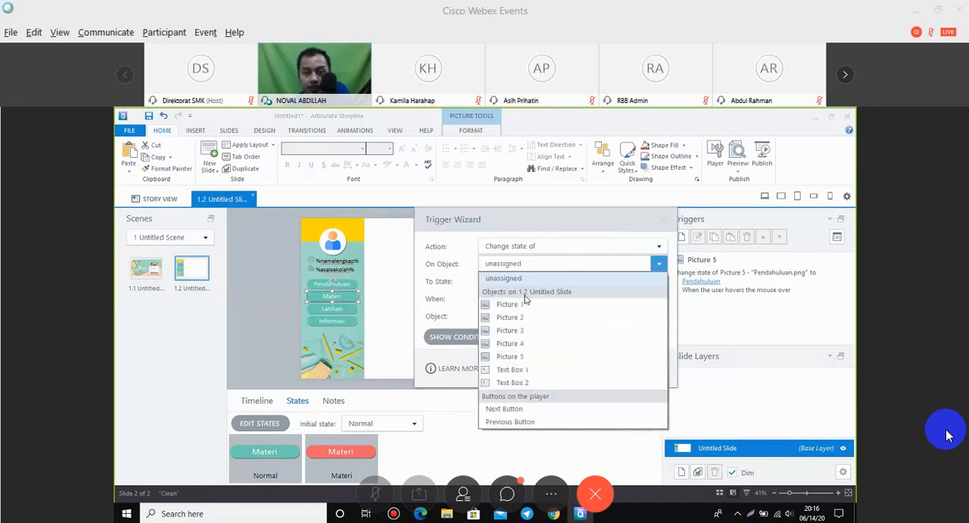
left_click(523, 345)
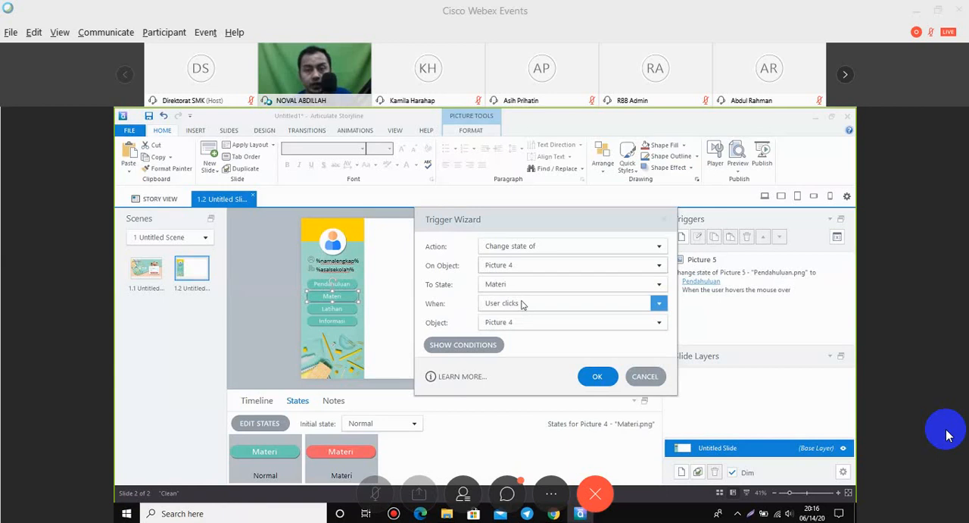
left_click(521, 303)
left_click(543, 209)
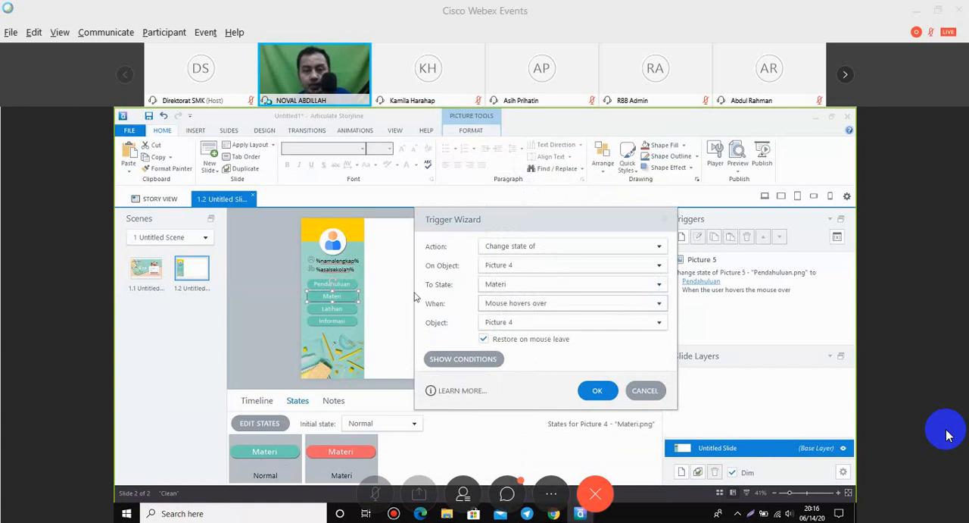
left_click(602, 390)
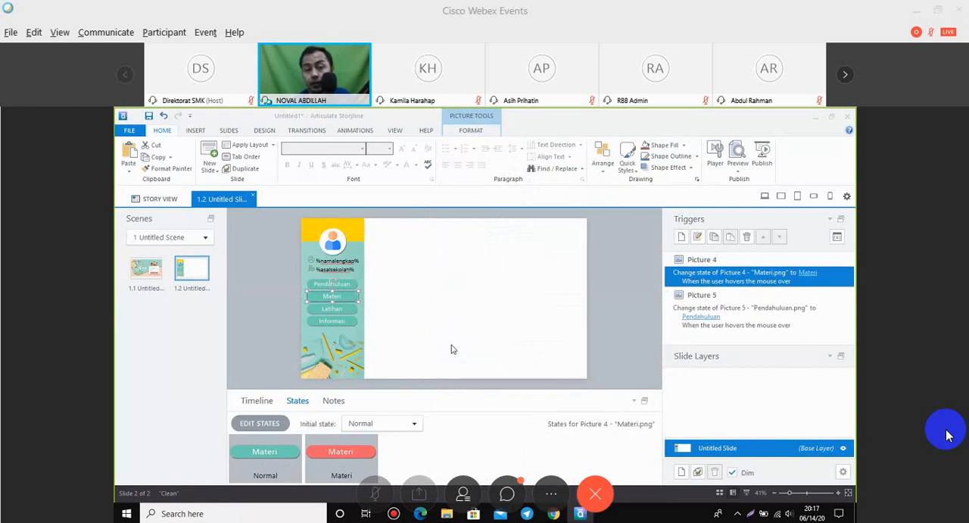
Create a trigger on the Latihan button that changes the state of Picture 3 to Latiihan when the mouse hovers over it, restoring on mouse leave.
left_click(331, 308)
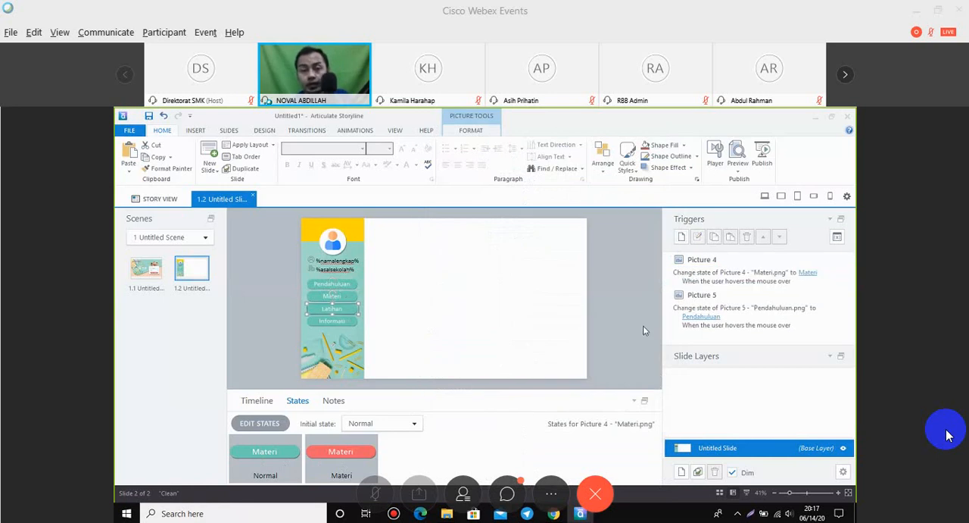
left_click(682, 237)
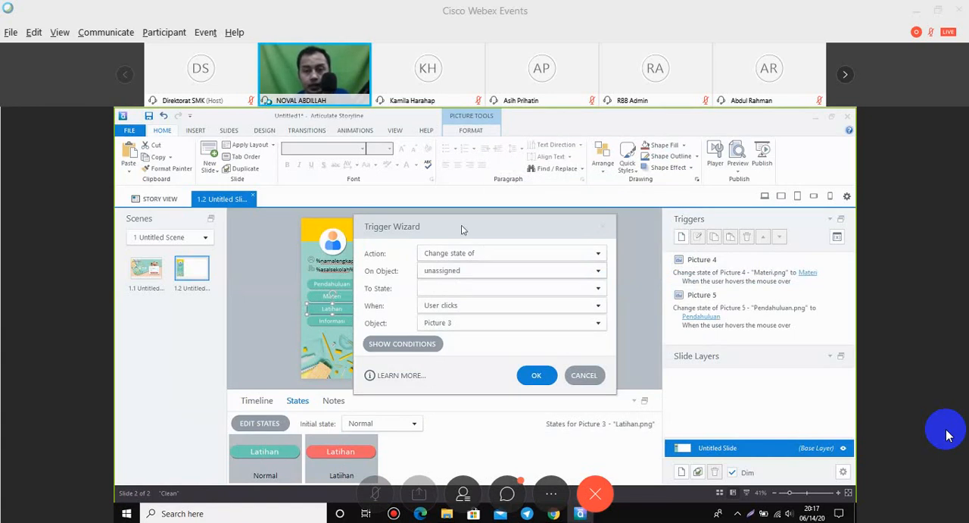
left_click_drag(463, 229, 587, 233)
left_click(723, 276)
left_click(628, 342)
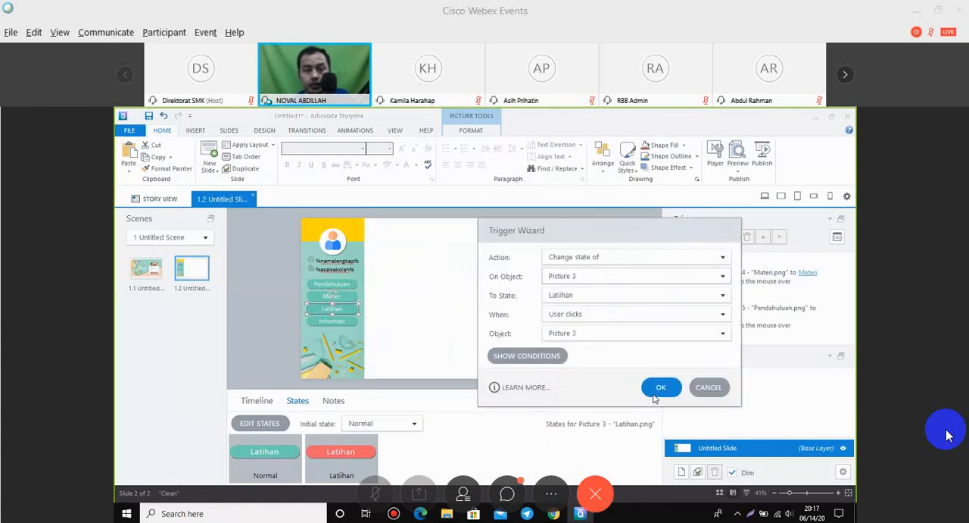
left_click(579, 314)
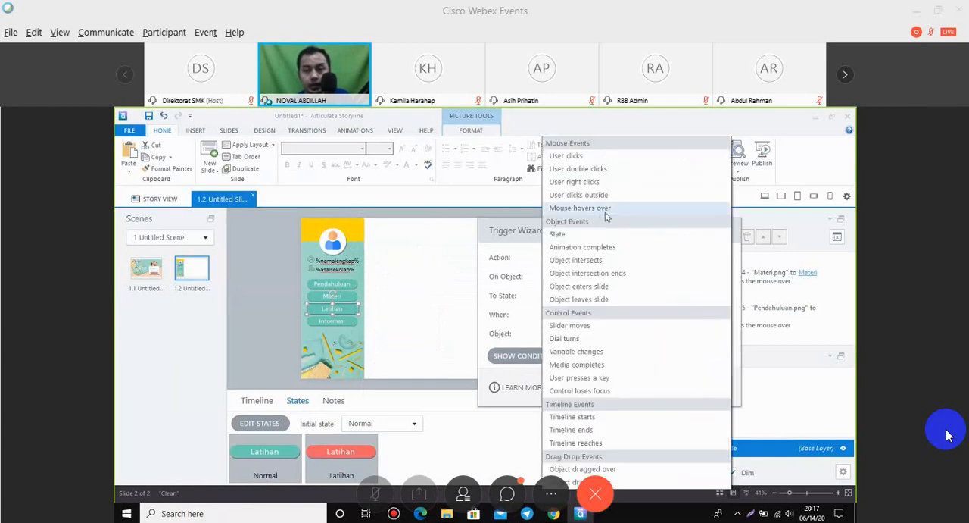
left_click(605, 216)
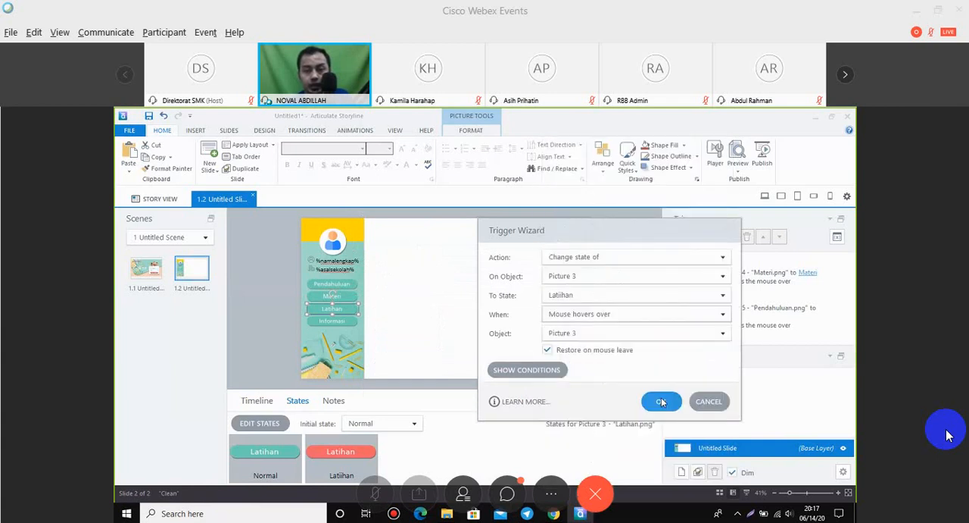
left_click(663, 402)
Create a trigger on the Informasi button that changes the state of Picture 2 to Informasi when the mouse hovers over it.
left_click(343, 322)
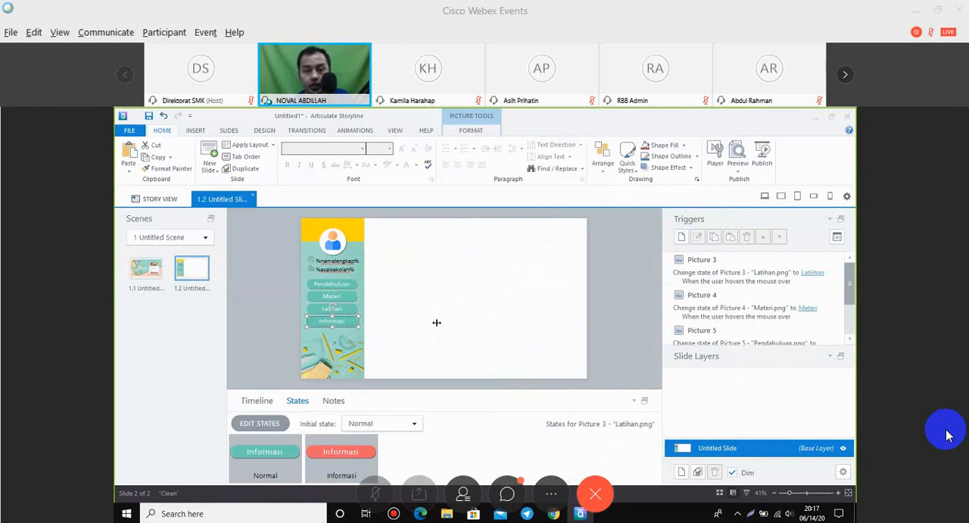
left_click(682, 237)
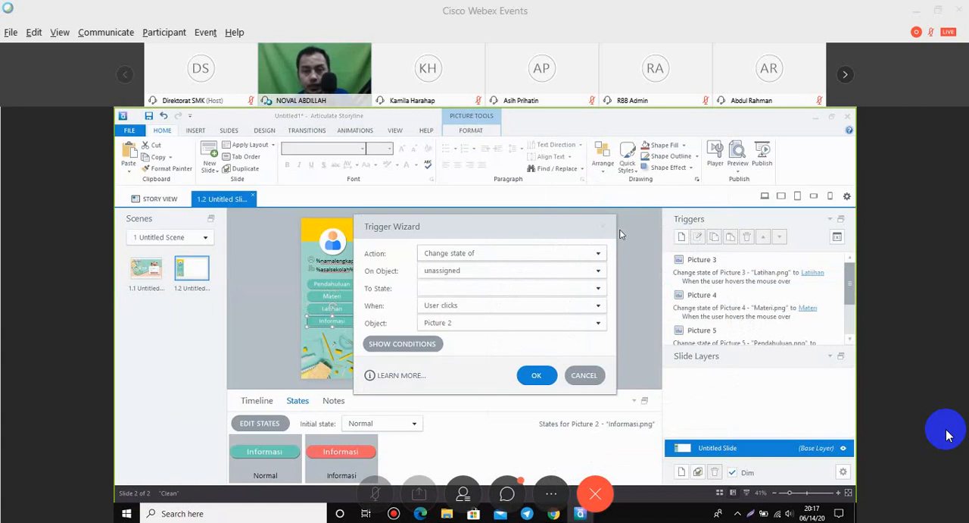
left_click_drag(610, 227, 776, 233)
left_click(763, 278)
left_click(630, 333)
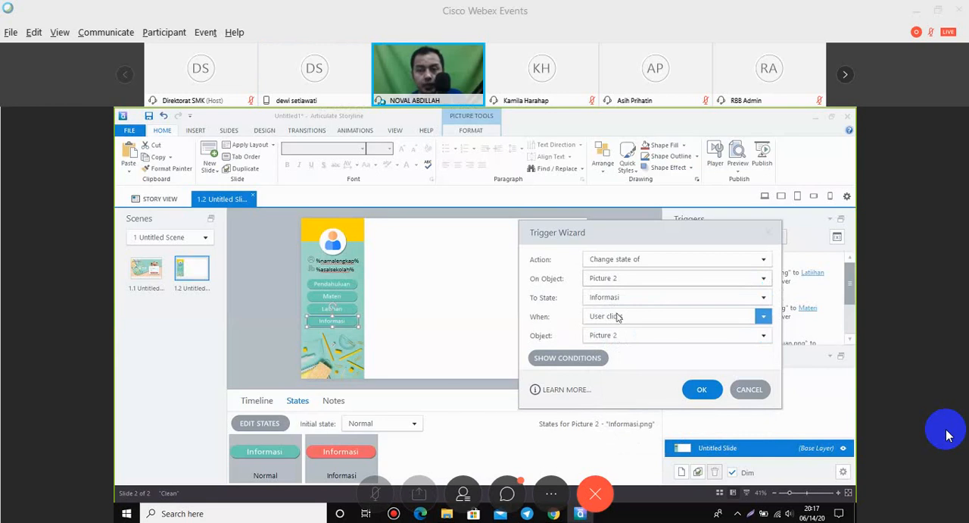
left_click(618, 316)
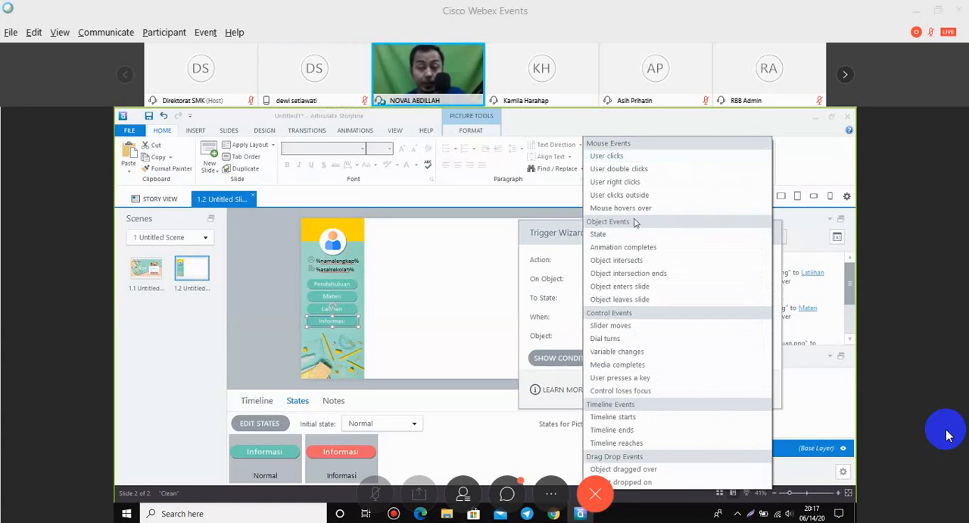
key("Escape")
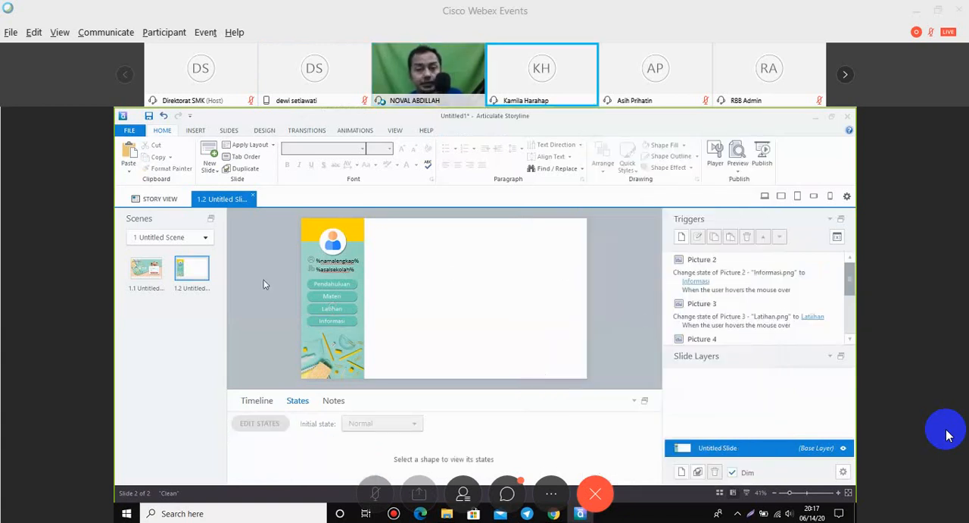
left_click(146, 268)
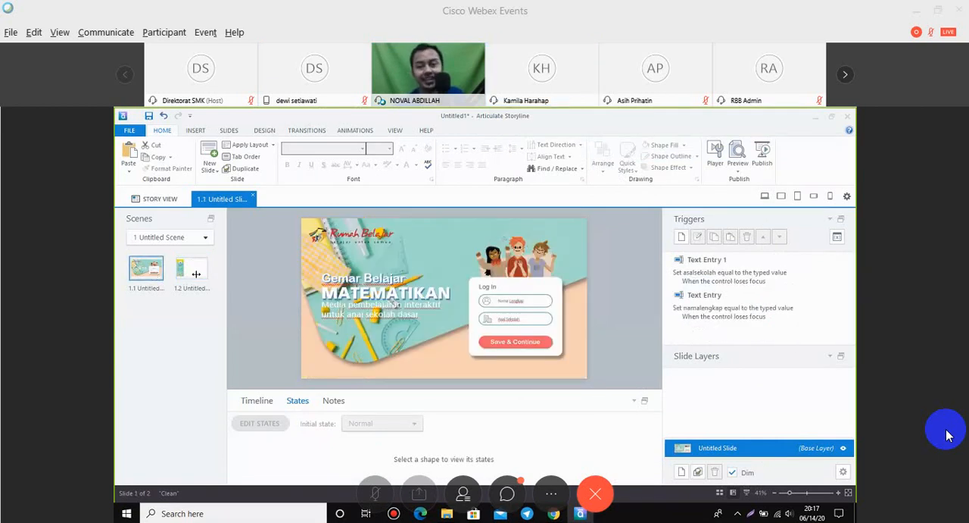
left_click(194, 271)
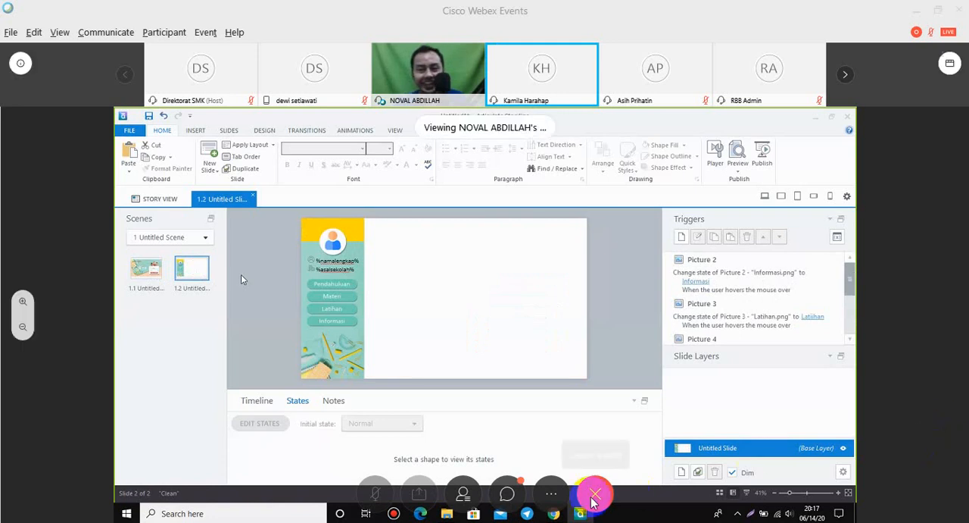
left_click(508, 493)
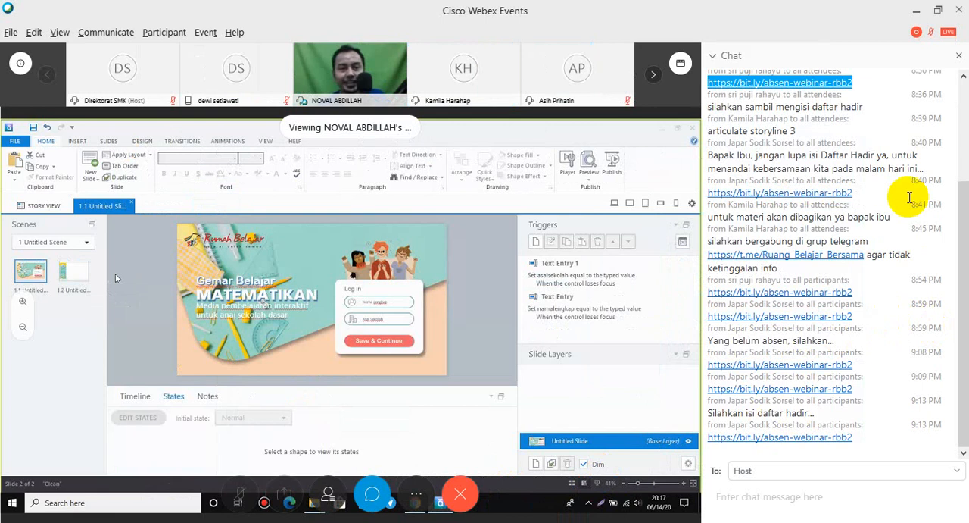
left_click(959, 59)
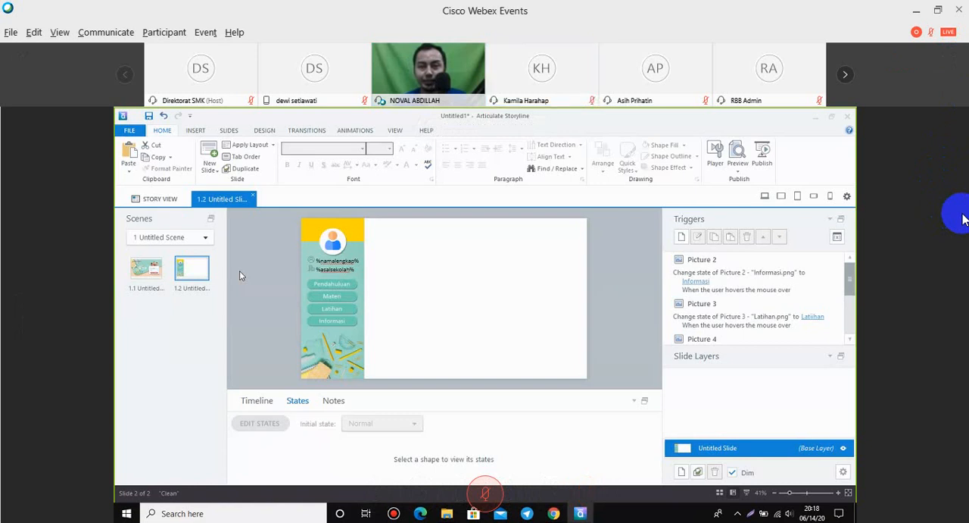
On slide 1.1, set up a trigger on the Save & Continue button that jumps to slide 1.2 Untitled Slide when the user clicks it.
left_click(156, 274)
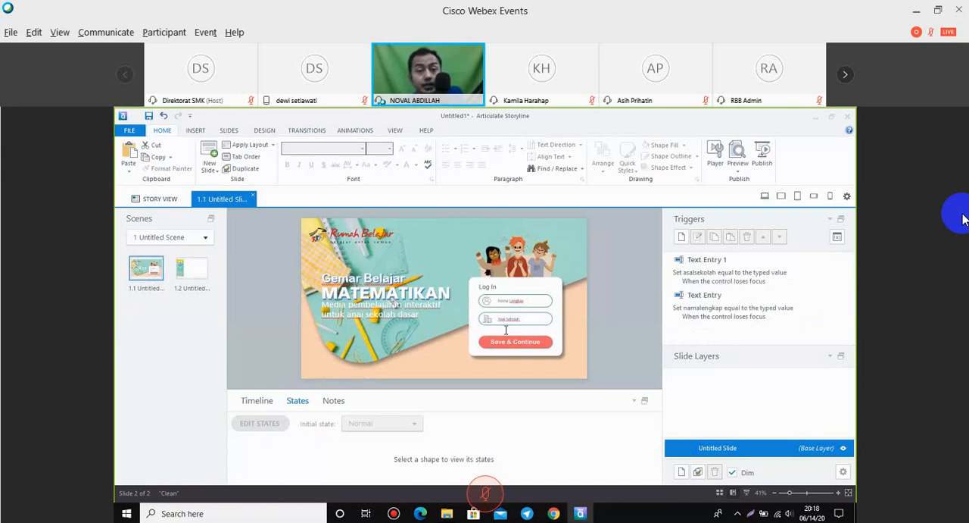
left_click(550, 347)
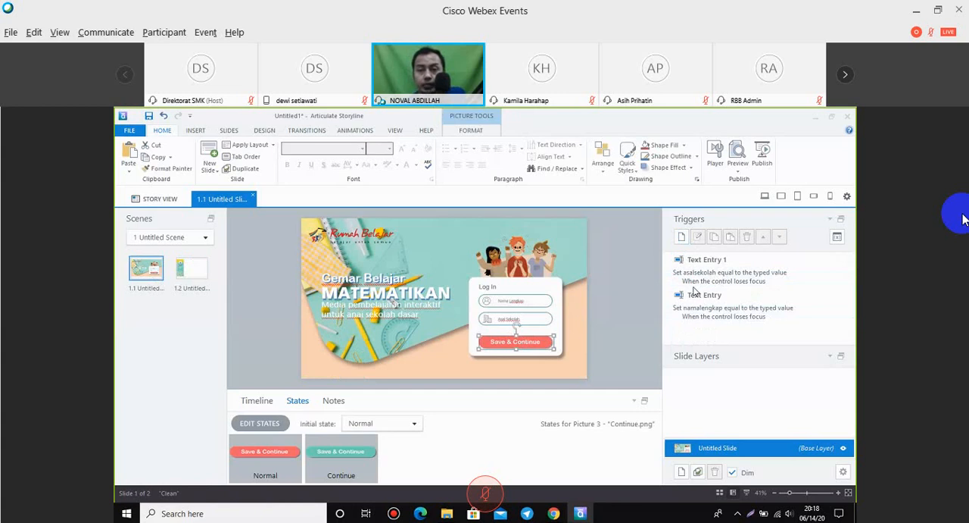
left_click(681, 237)
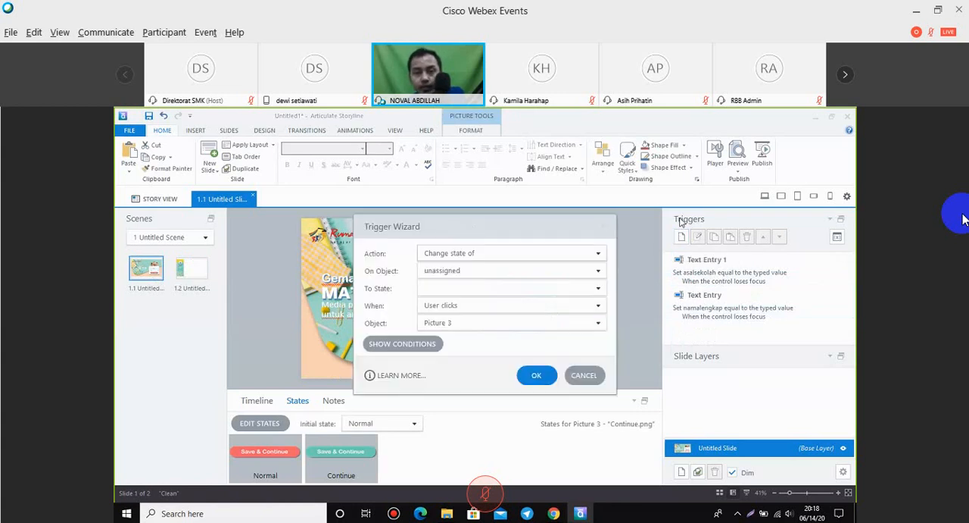
left_click_drag(576, 226, 797, 219)
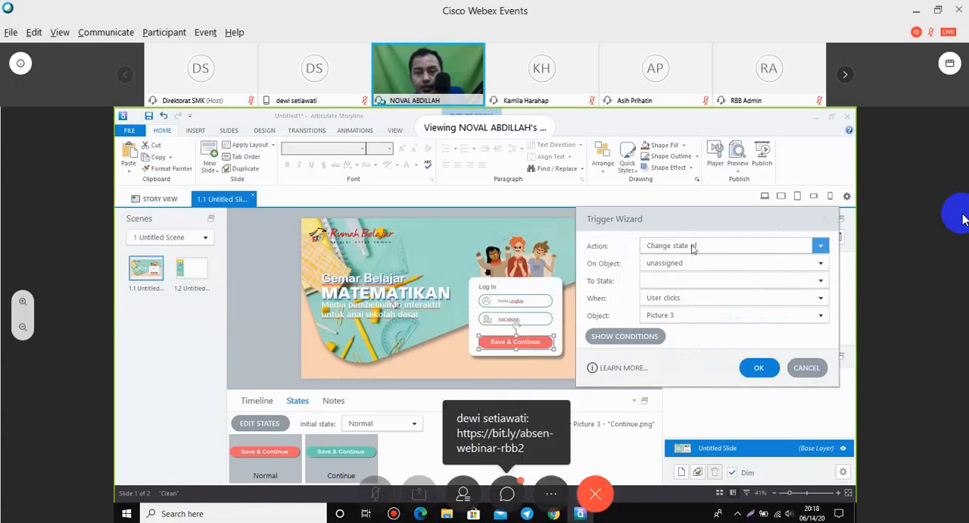
left_click(762, 246)
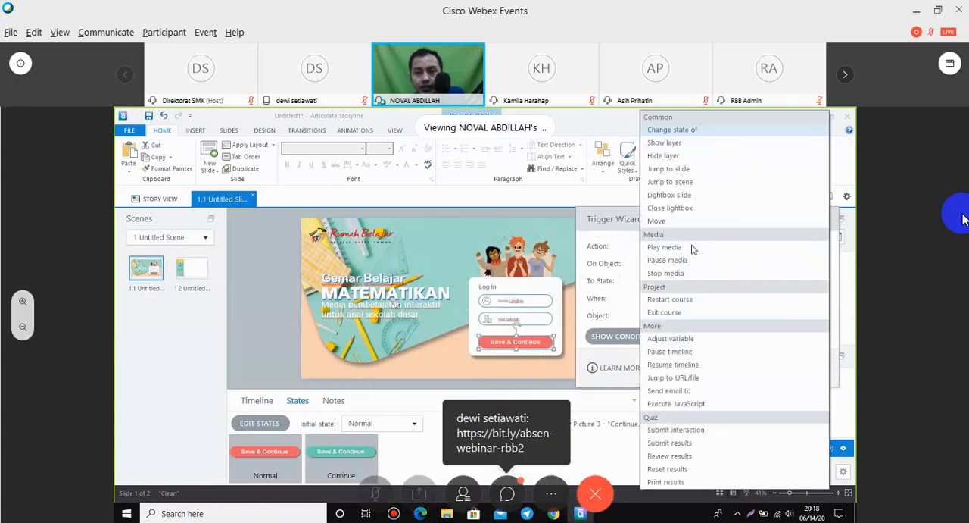
left_click(695, 172)
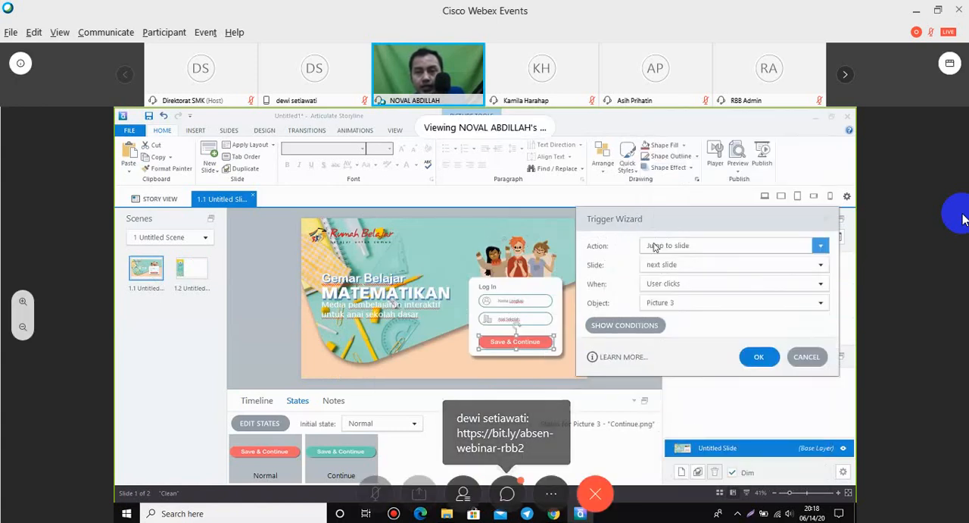
left_click(753, 265)
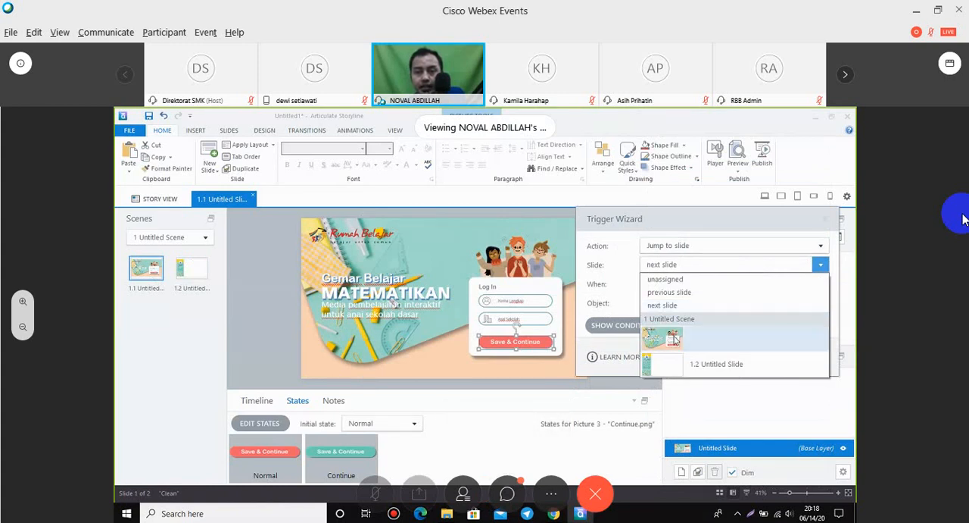
left_click(689, 364)
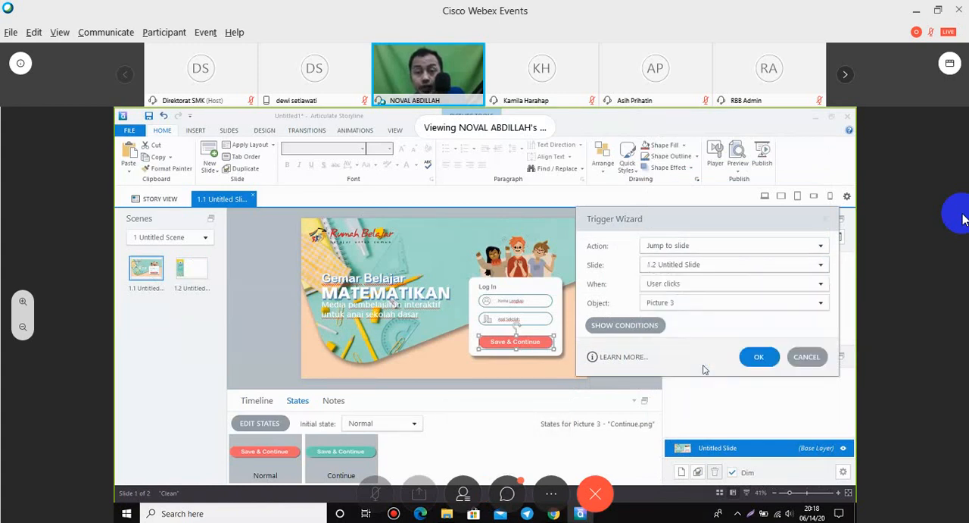
Add a condition to the jump trigger requiring the variable namalengkap to be not equal to (ignore case) an empty value.
left_click(656, 331)
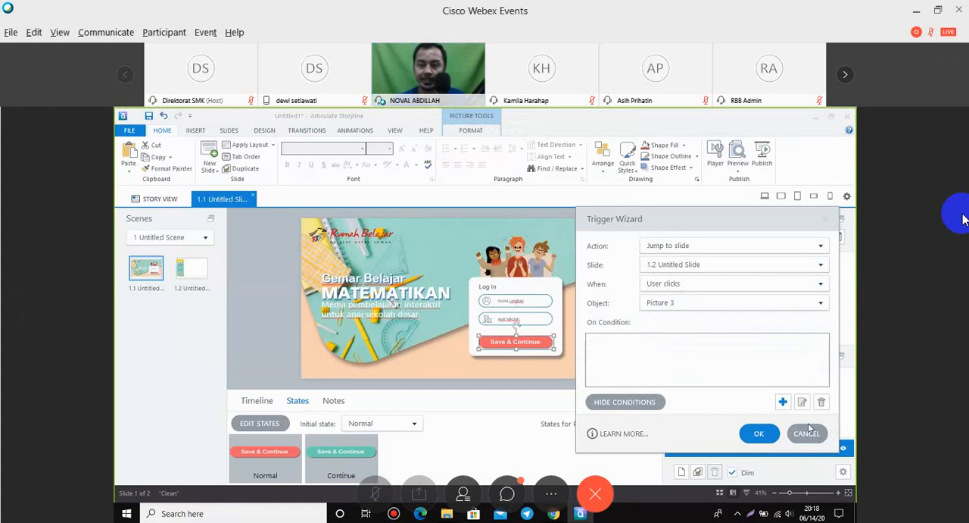
left_click(783, 402)
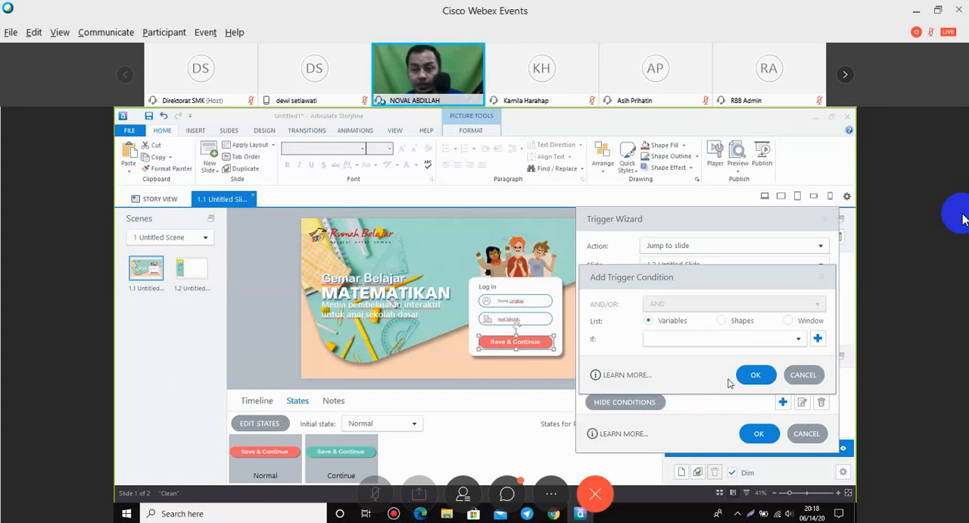
left_click(723, 339)
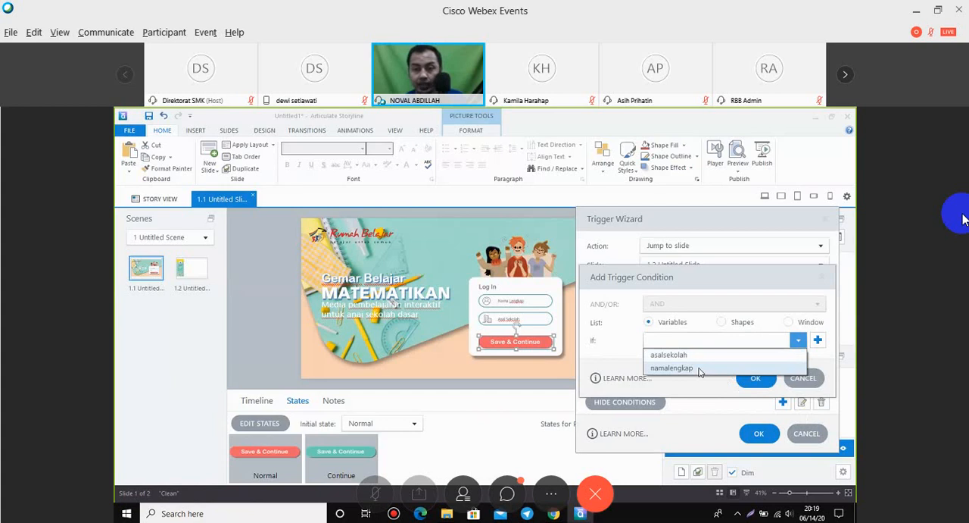
left_click(696, 369)
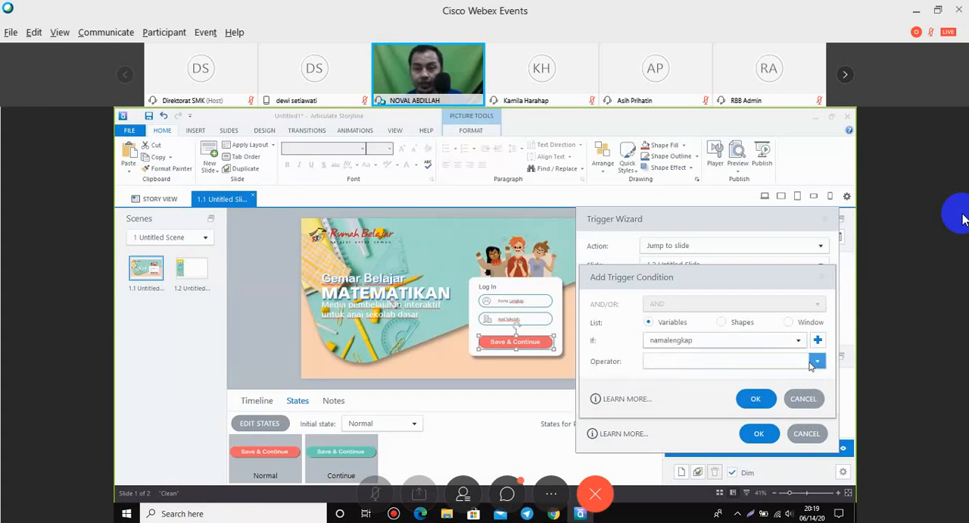
left_click(681, 362)
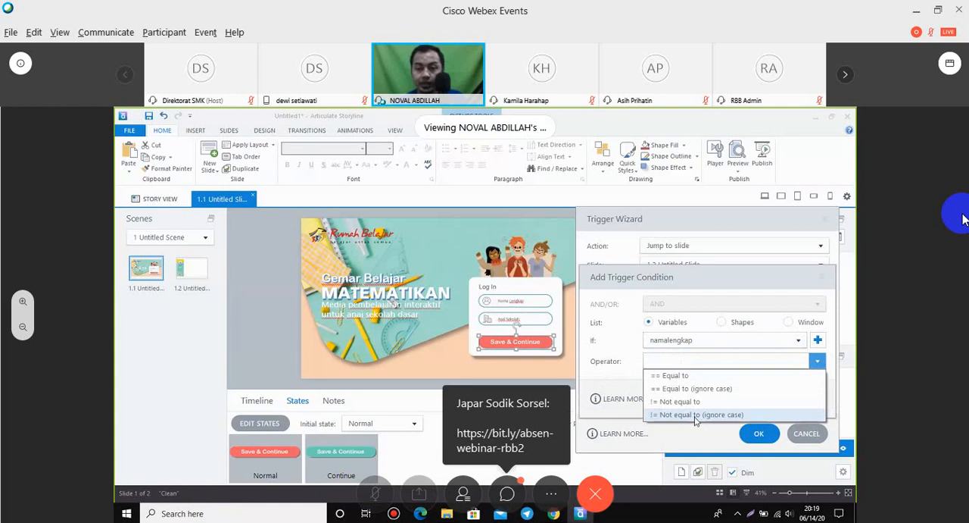
left_click(695, 416)
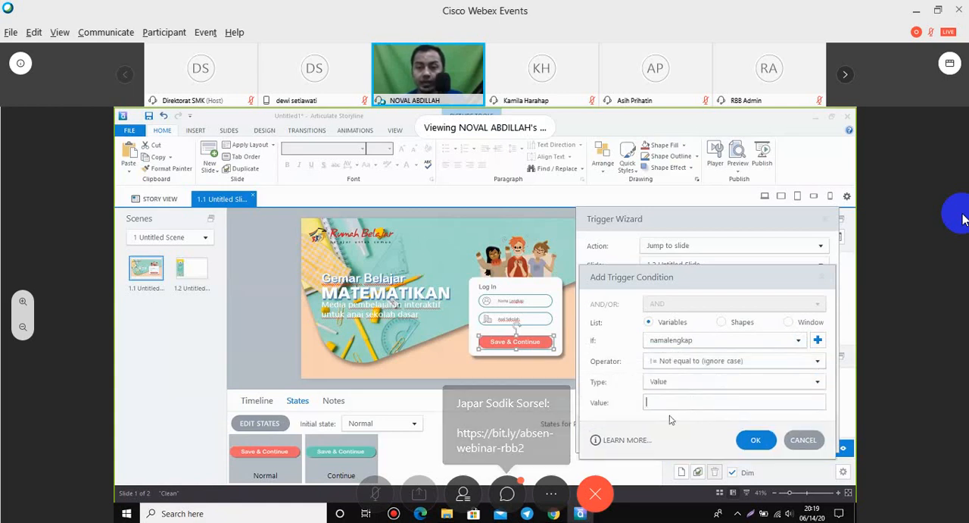
left_click(755, 441)
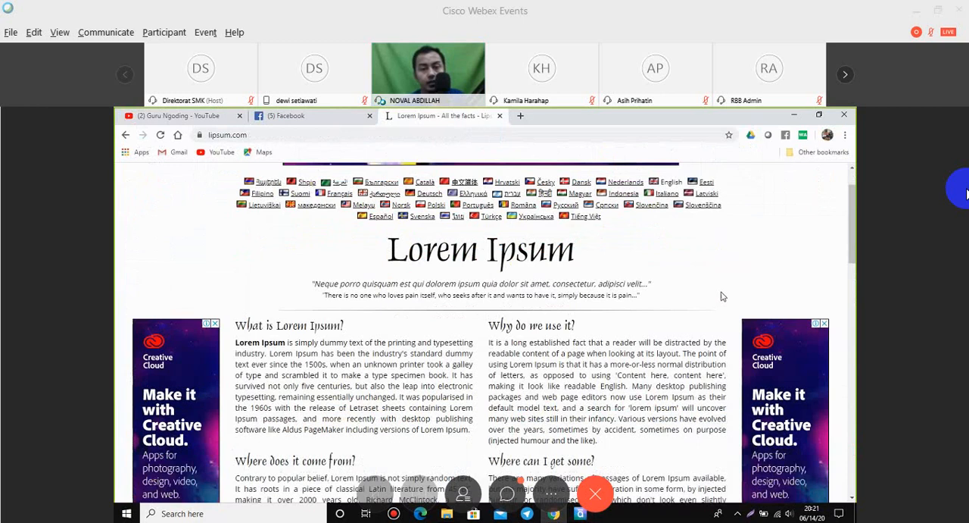
scroll(724, 296, "down", 1)
left_click_drag(597, 386, 234, 291)
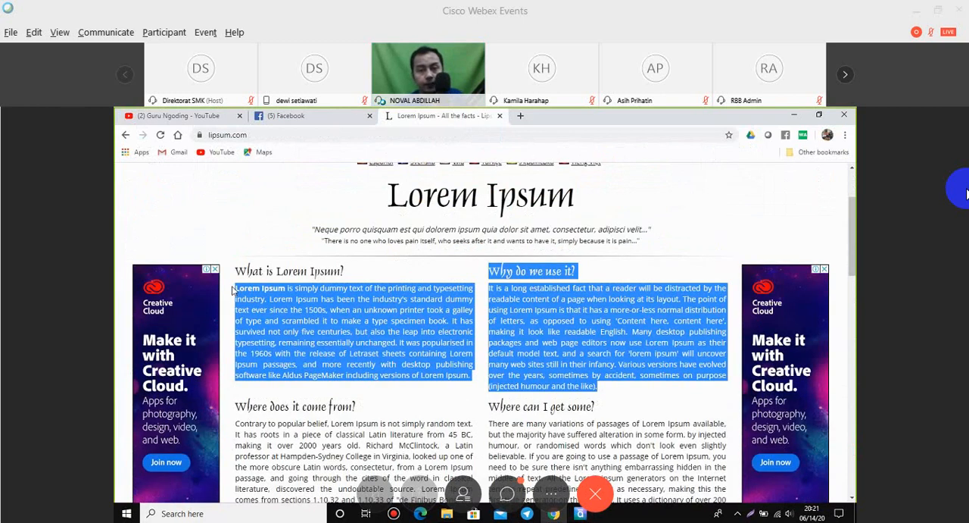
left_click(385, 356)
Copy the paragraph under "Why do we use it?" on lipsum.com, switch to Articulate Storyline and paste it into the text box below the Pendahuluan heading.
scroll(385, 357, "up", 1)
scroll(190, 361, "down", 2)
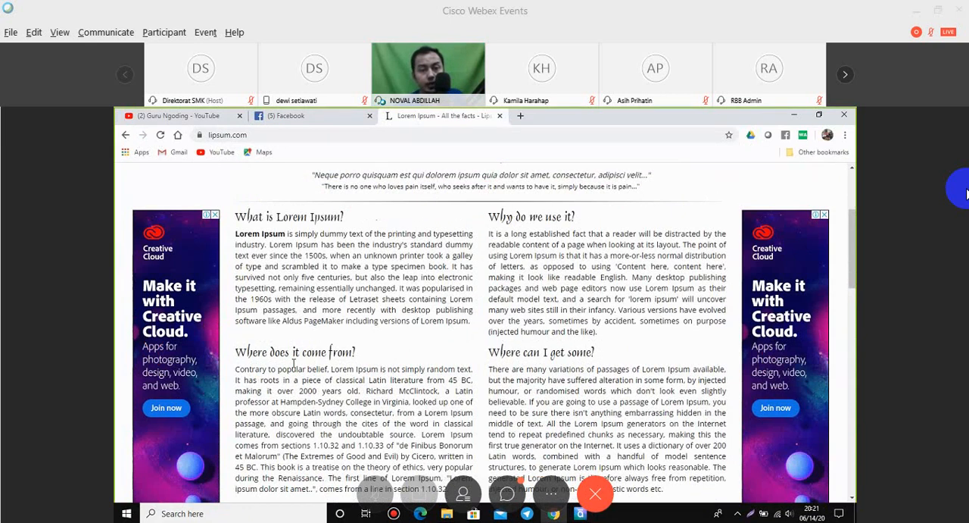
scroll(293, 362, "down", 2)
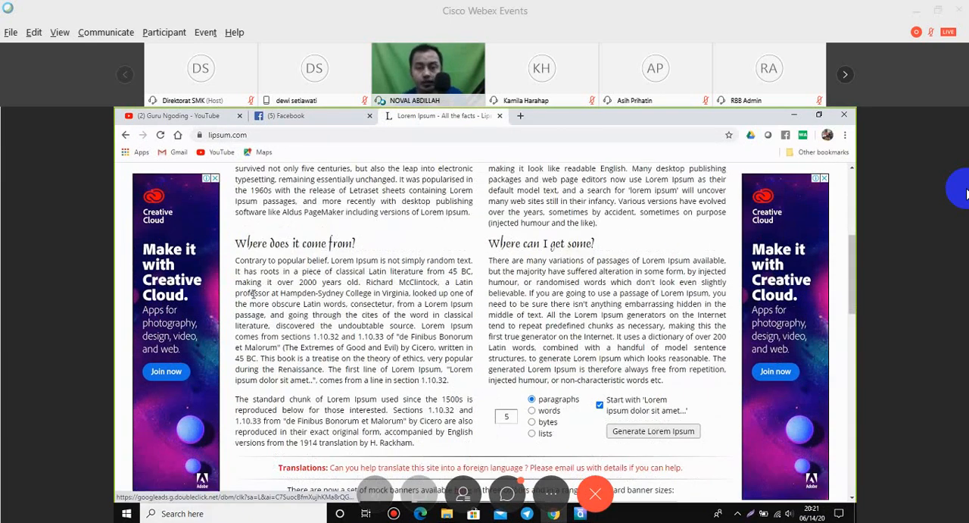
scroll(246, 310, "up", 3)
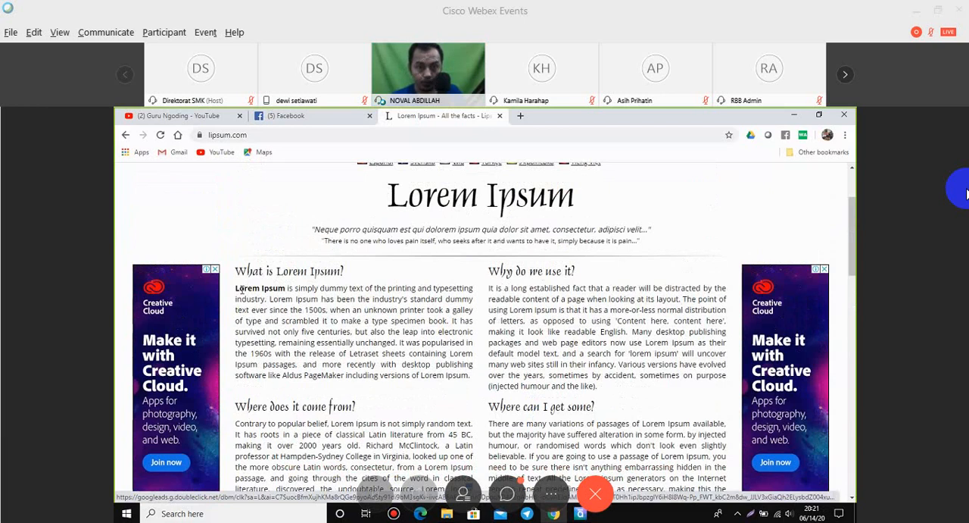
scroll(489, 236, "down", 1)
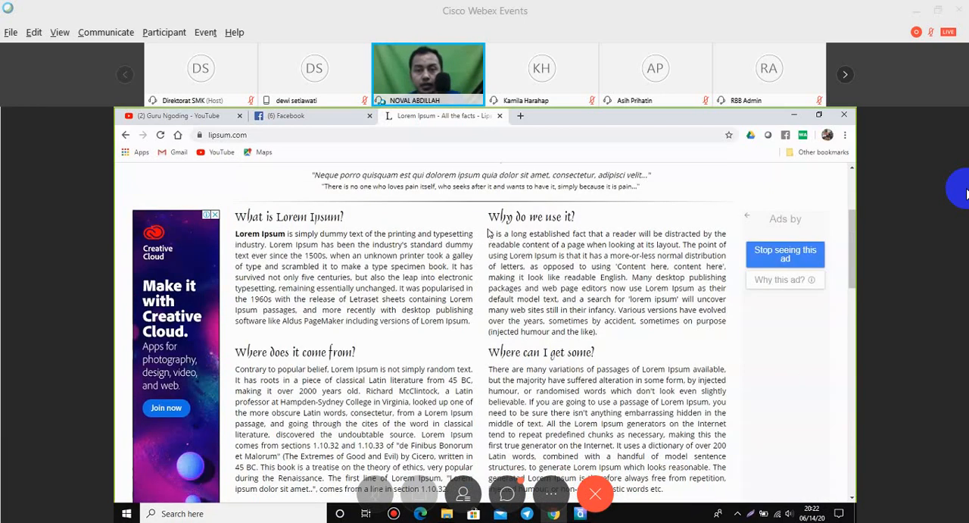
triple_click(524, 262)
key("ctrl+c")
right_click(524, 262)
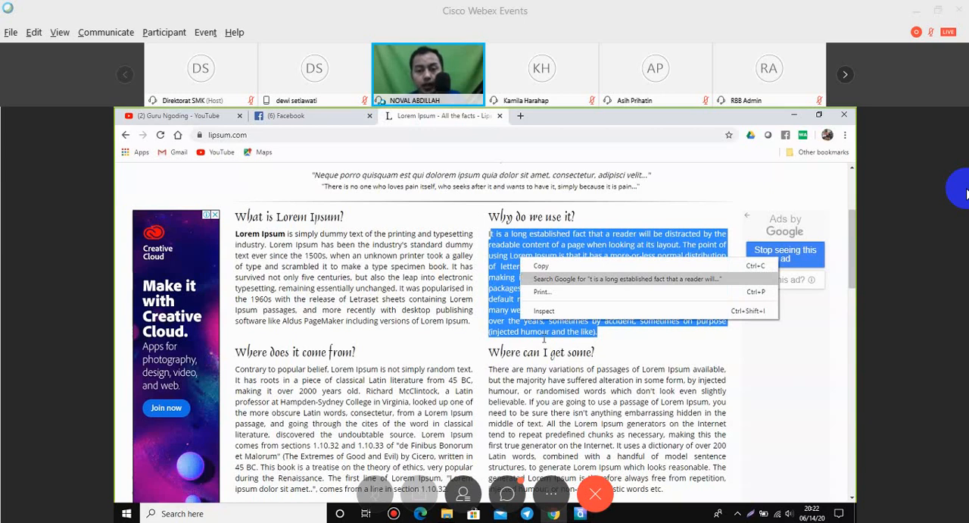
left_click(542, 266)
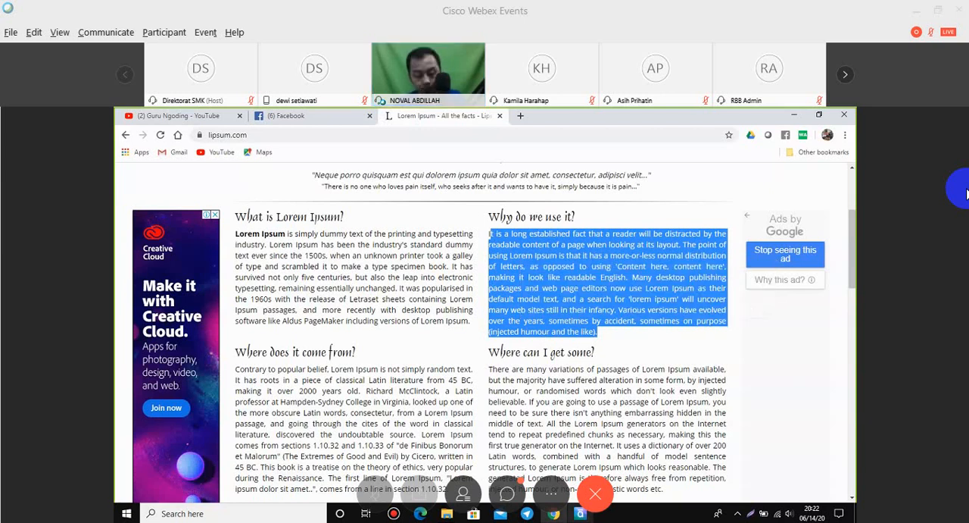
left_click(580, 513)
key("ctrl+v")
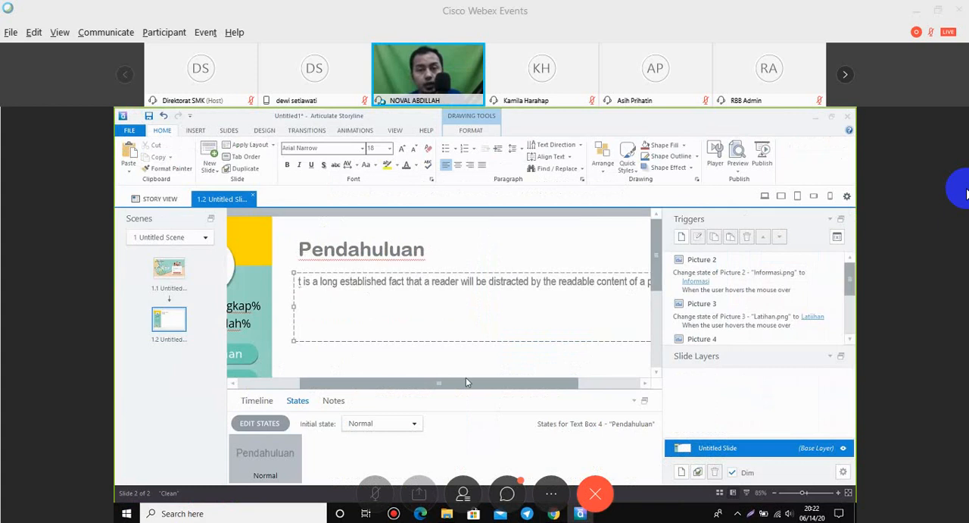
Narrow the overflowing paragraph's text box so it fits the white content area of slide 1.2, beside the sidebar.
left_click_drag(466, 379, 623, 383)
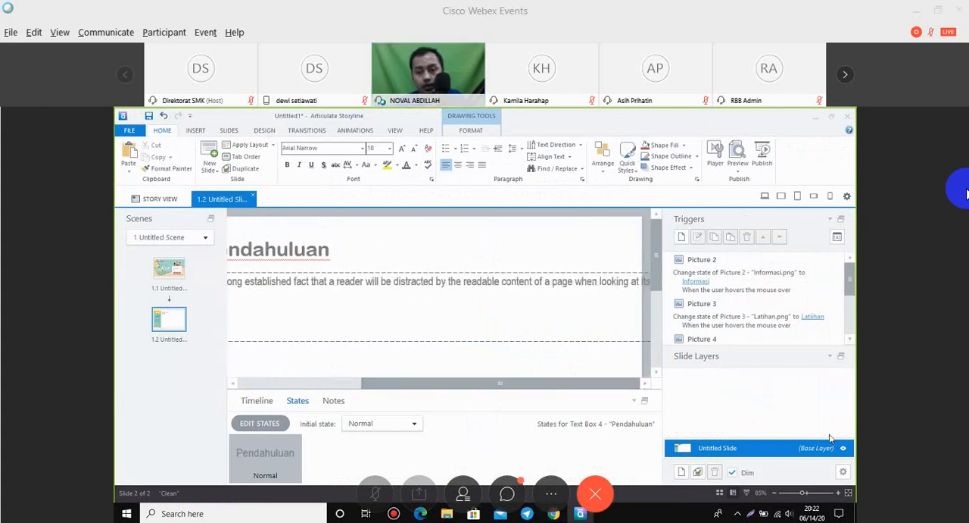
left_click(848, 493)
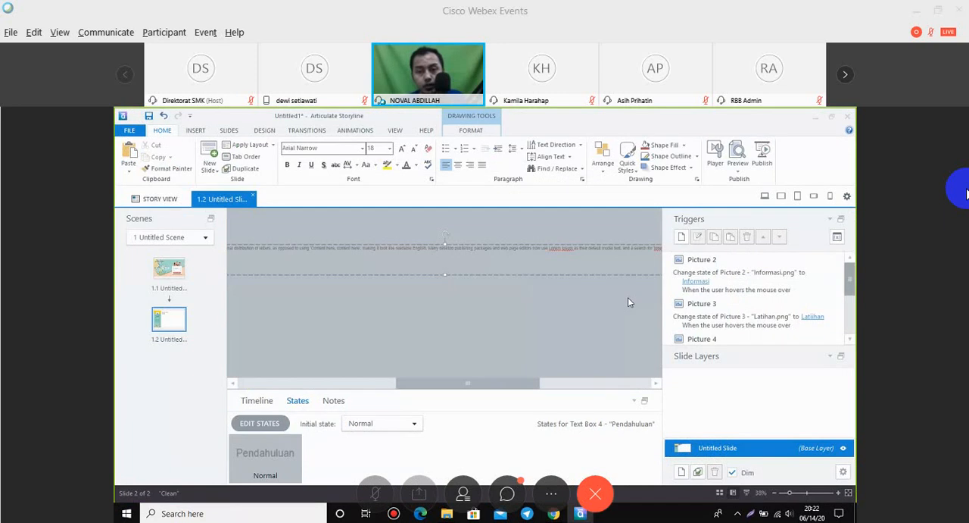
left_click(601, 389)
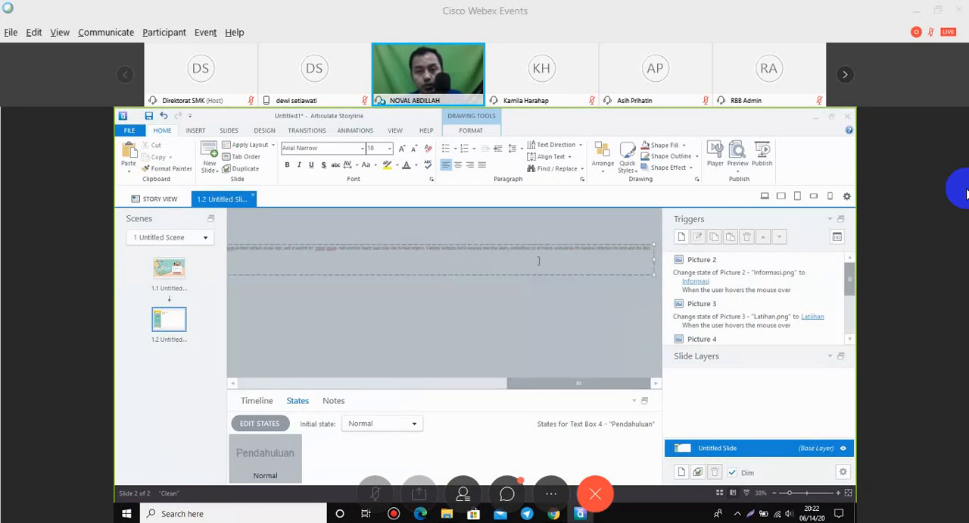
left_click_drag(651, 265, 501, 259)
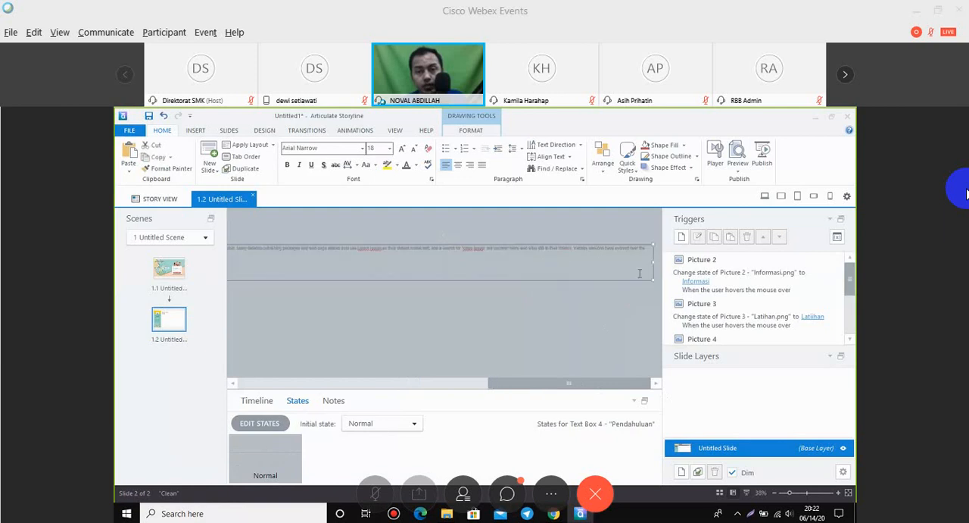
left_click_drag(653, 262, 263, 259)
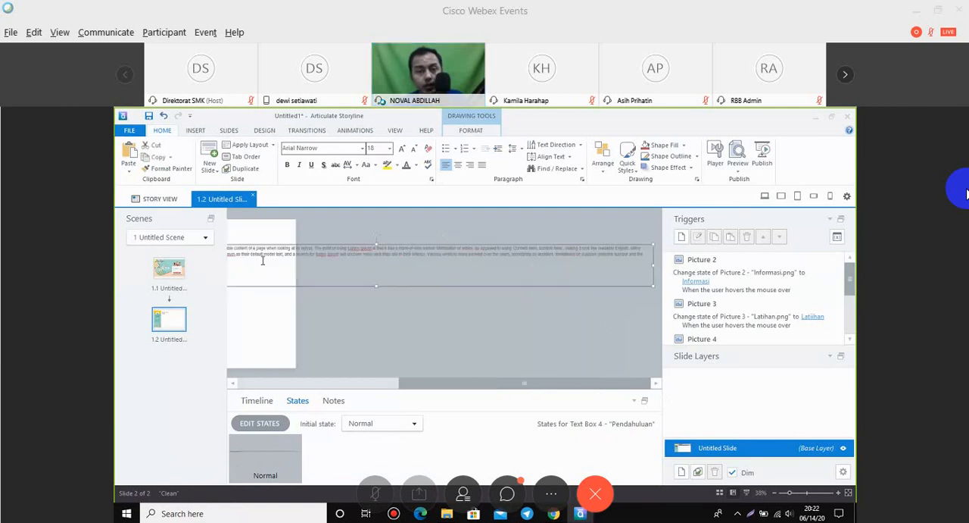
left_click_drag(651, 265, 284, 276)
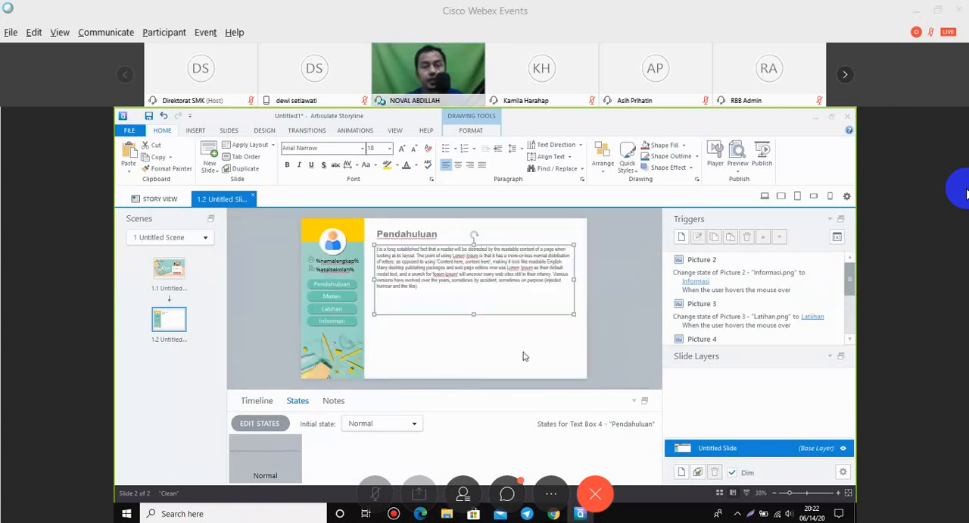
left_click(625, 310)
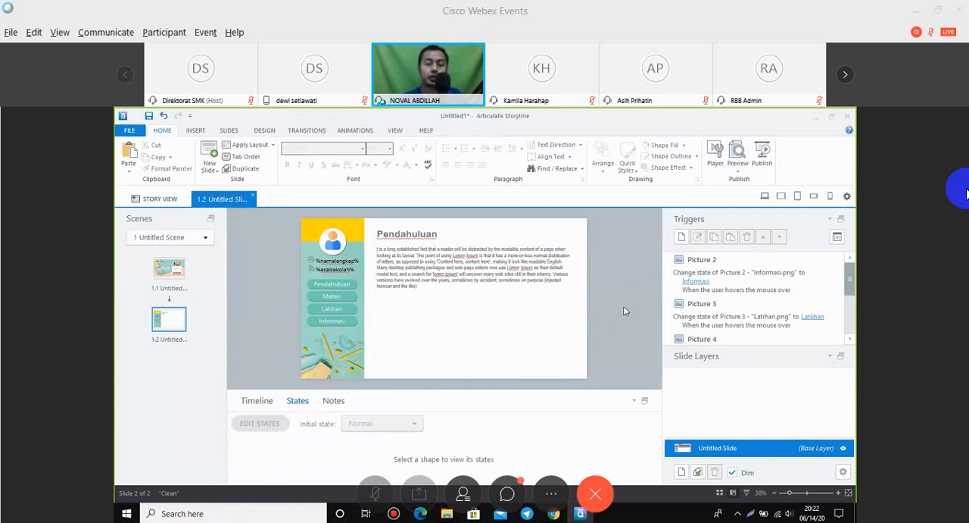
Paste a second copy of the paragraph below the first one, without a blank line between them.
left_click(464, 287)
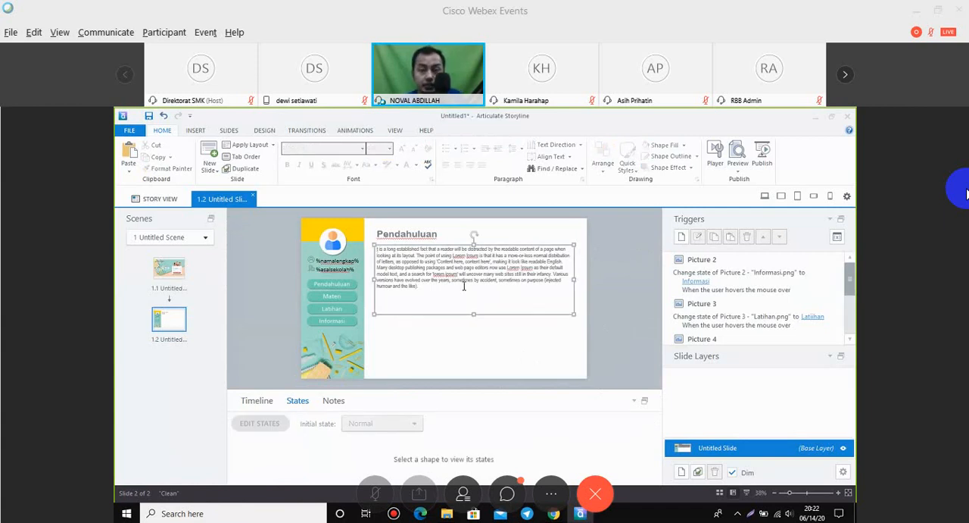
left_click(464, 287)
left_click_drag(381, 259, 370, 250)
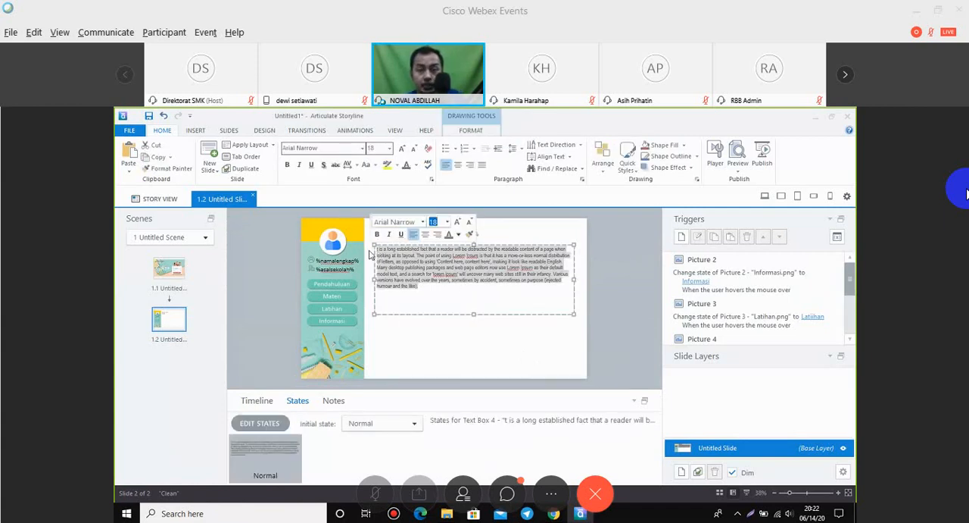
left_click(436, 292)
key("Return")
key("ctrl+v")
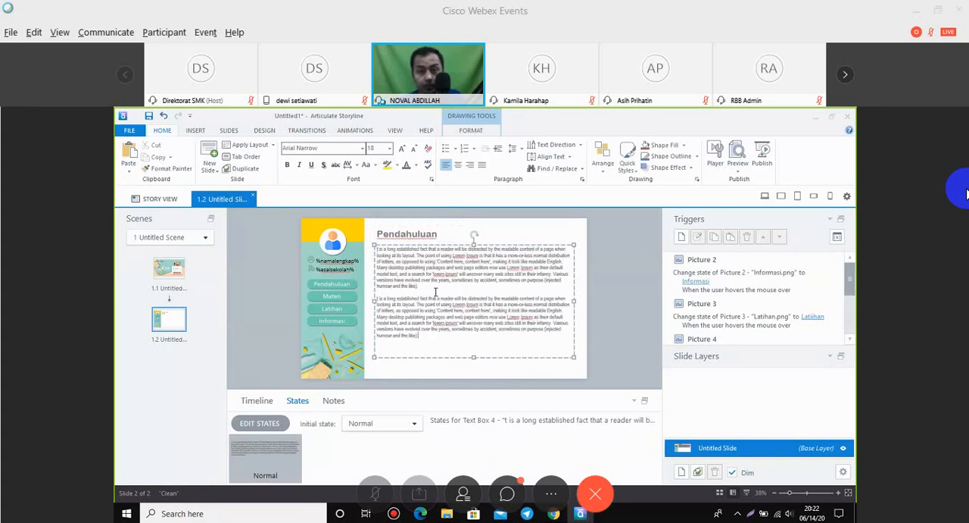
left_click(414, 294)
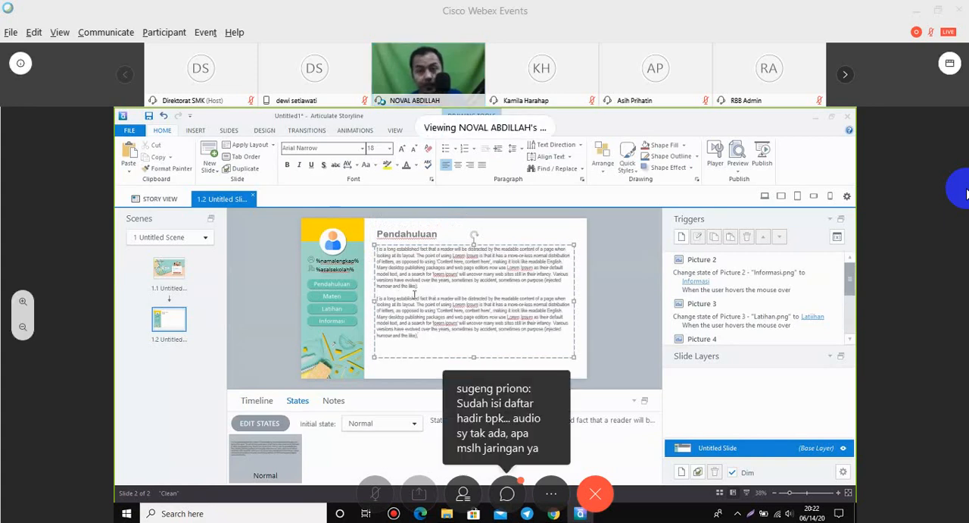
key("BackSpace")
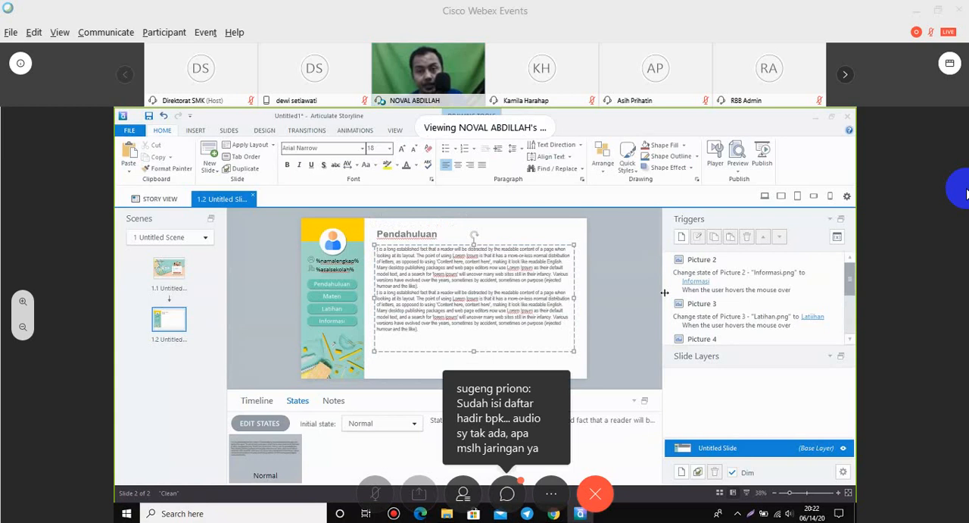
Justify both paragraphs below the Pendahuluan heading and widen their text box slightly.
left_click(612, 285)
left_click(508, 254)
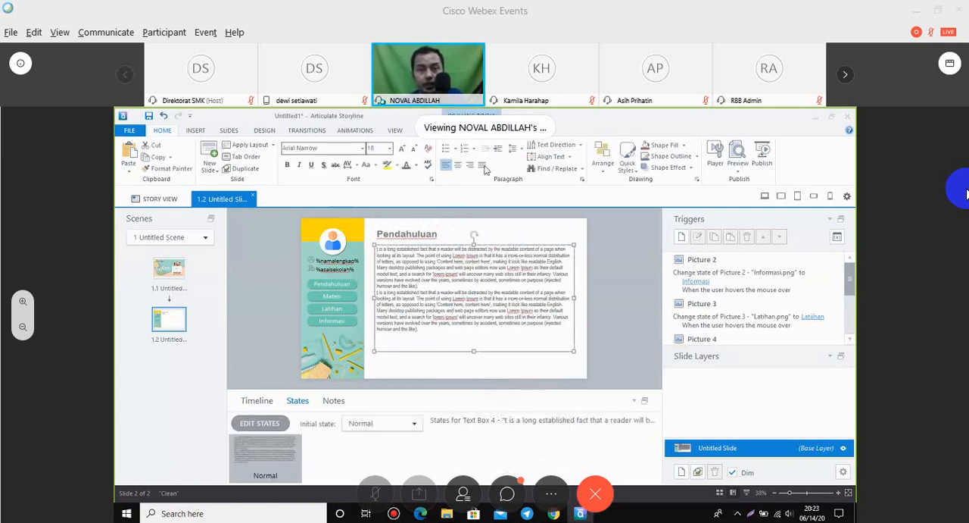
left_click(623, 262)
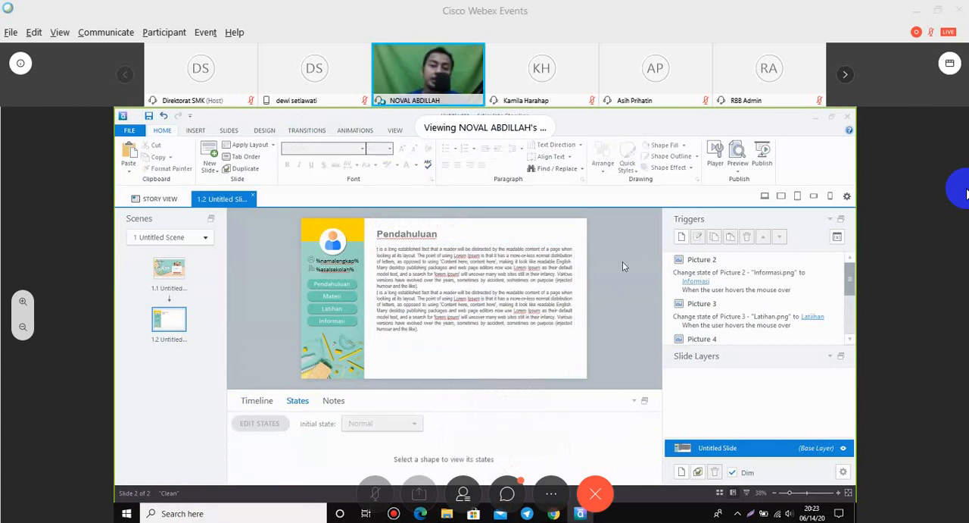
left_click(562, 248)
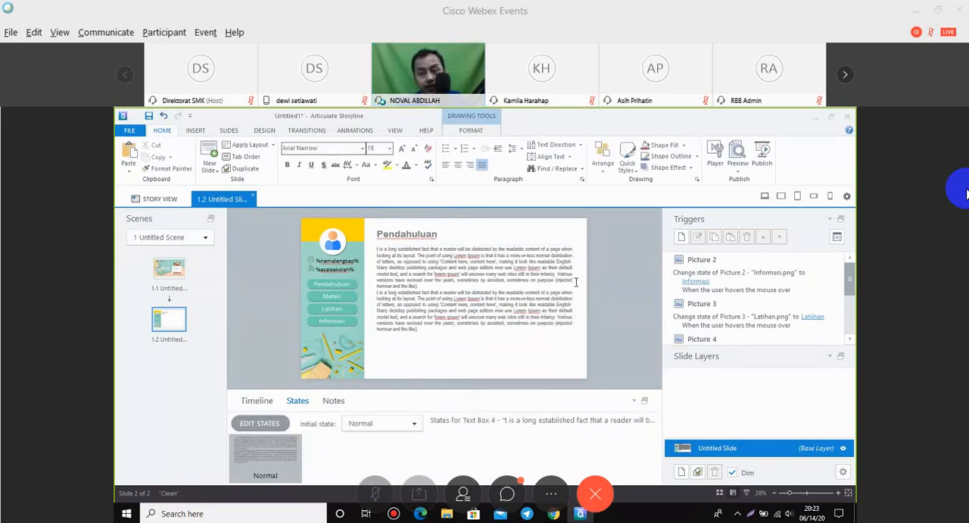
left_click(609, 295)
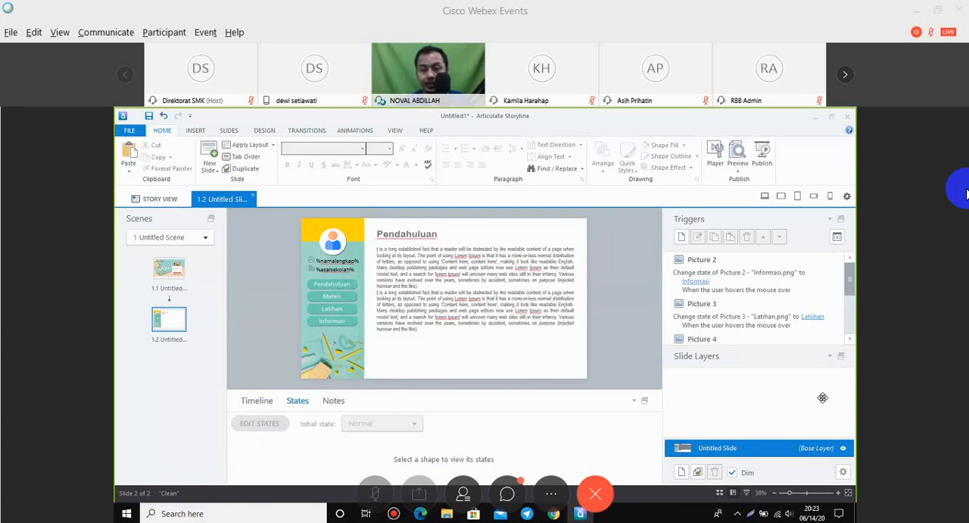
Rename the base layer of slide 1.2 to "Halaman Utana".
right_click(722, 449)
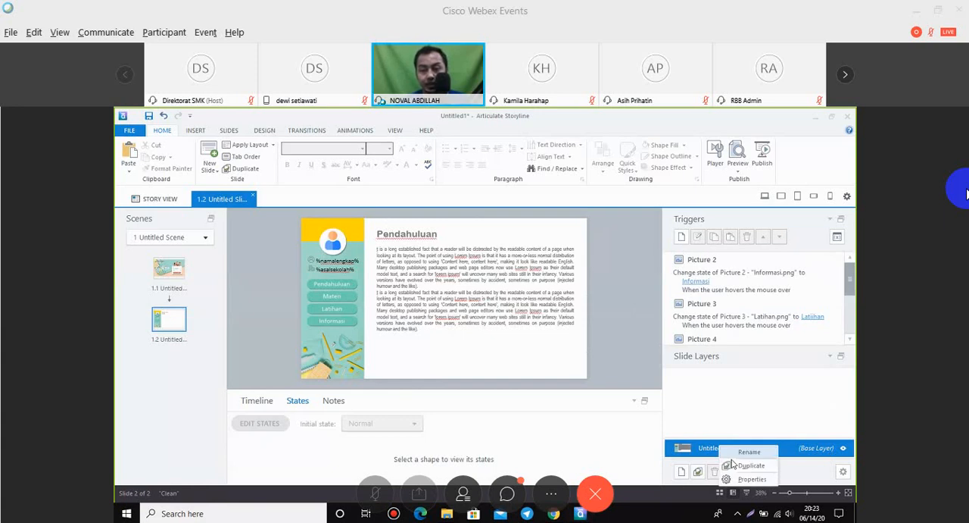
left_click(731, 460)
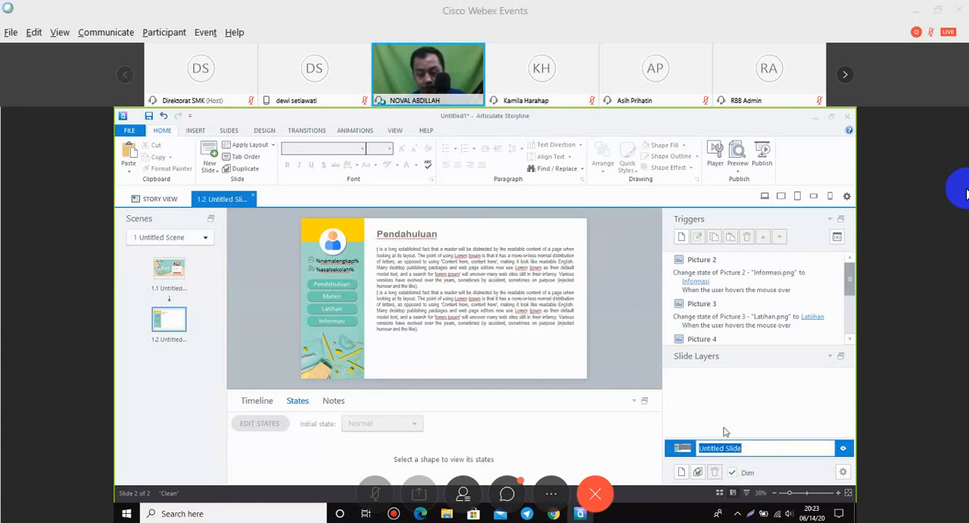
type("Halaman Utana")
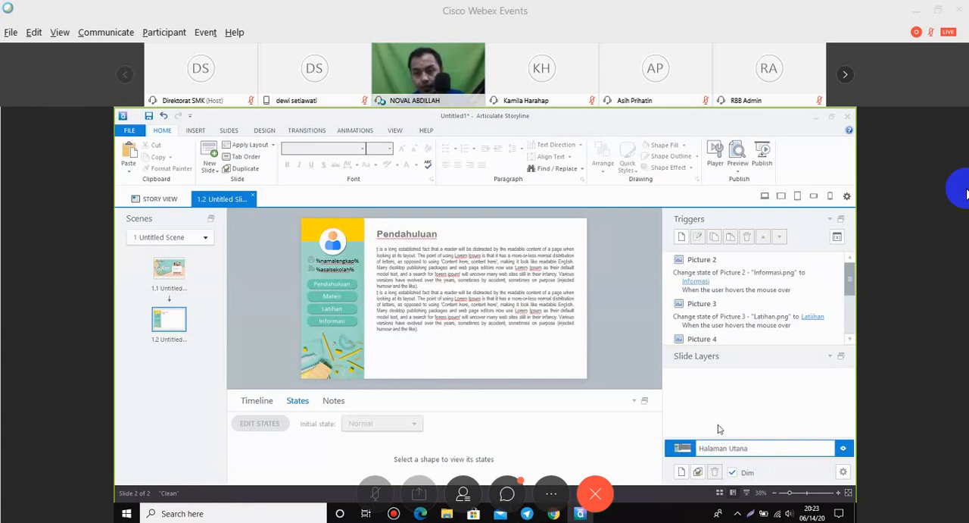
key("Return")
Add a new slide layer to slide 1.2 and name it "Materi".
left_click(682, 471)
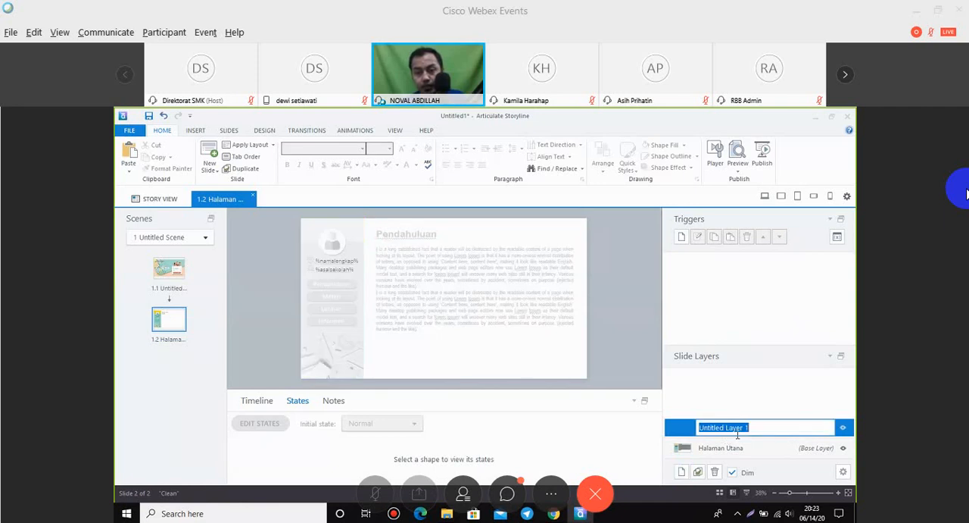
type("Materi")
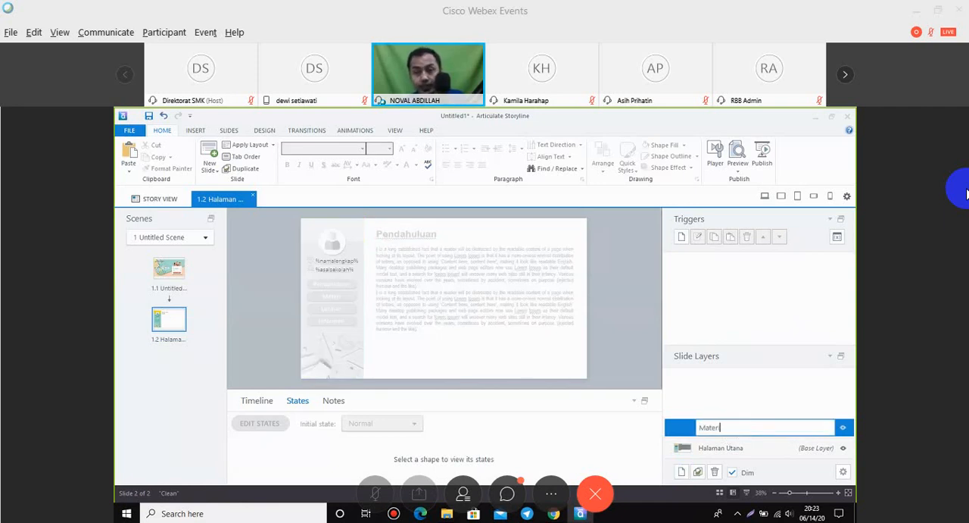
left_click(720, 404)
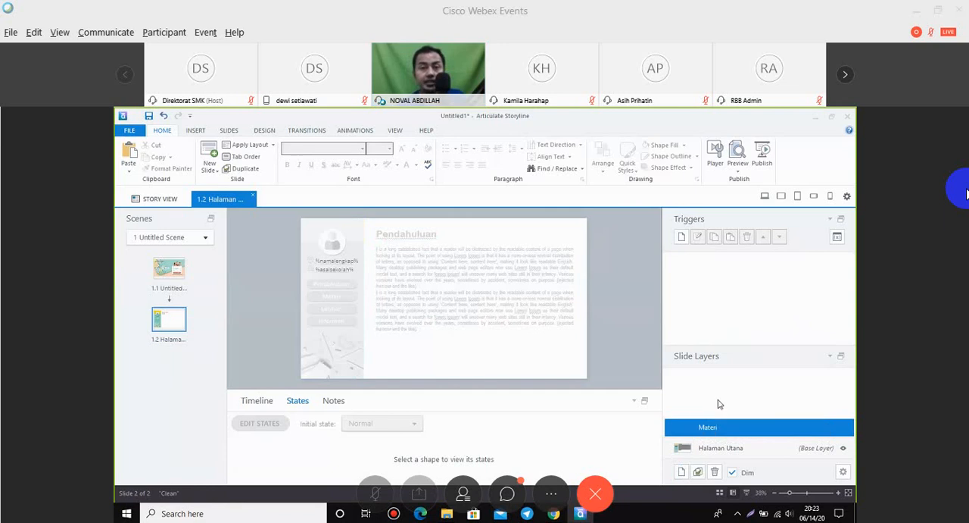
Draw a rectangle of about 992 by 720 px on the Materi layer, covering the whole content area beside the sidebar.
left_click(195, 132)
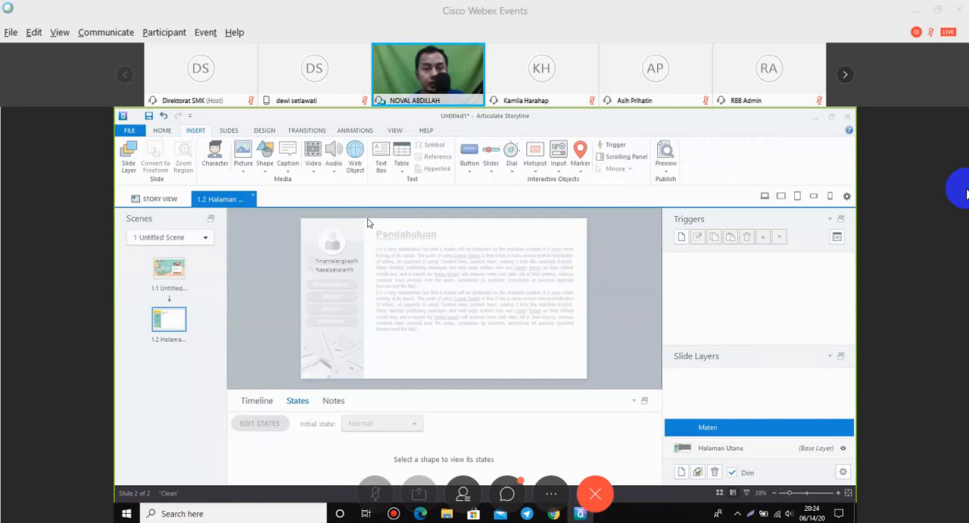
left_click(264, 163)
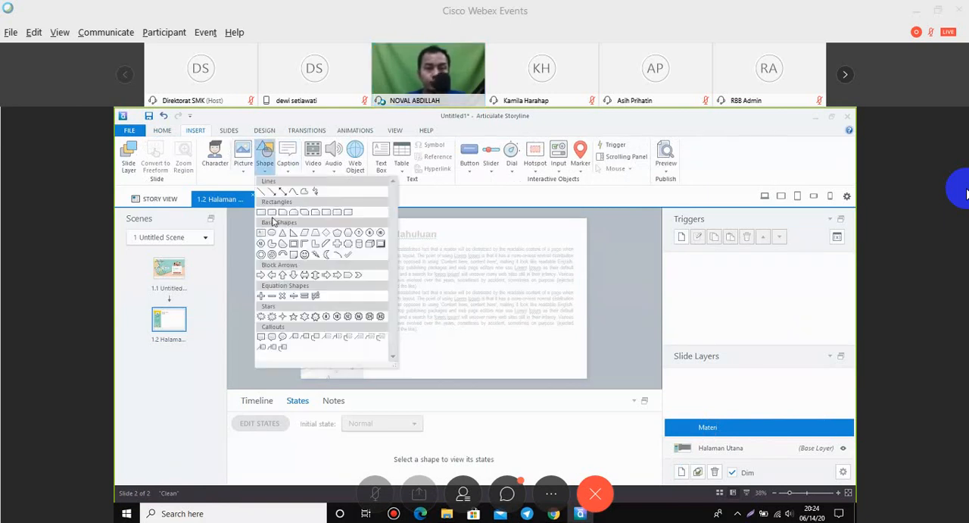
left_click(272, 214)
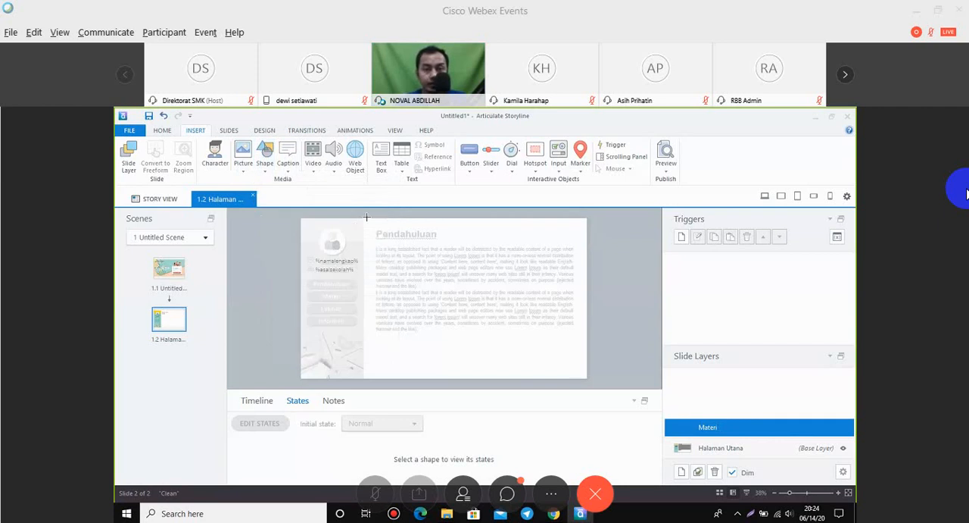
left_click_drag(366, 219, 585, 378)
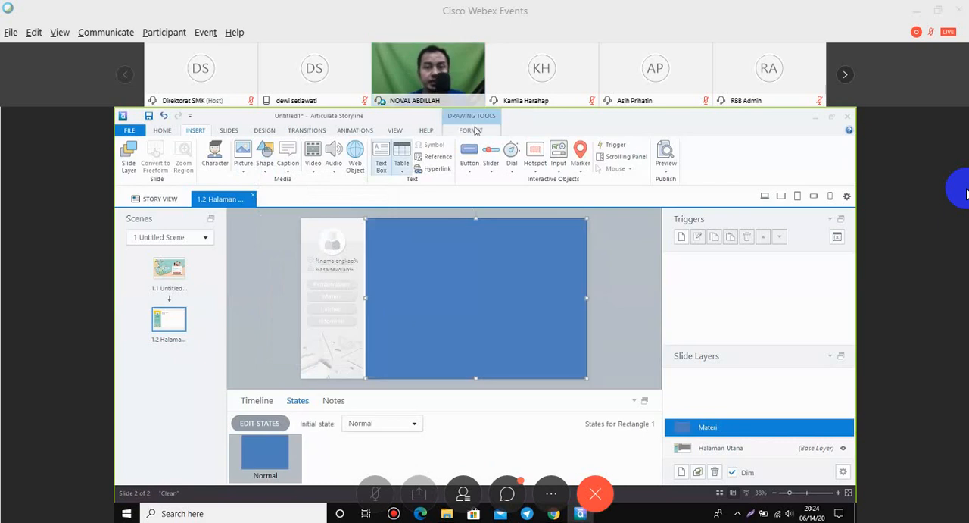
Fill the rectangle on the Materi layer with white.
left_click(471, 130)
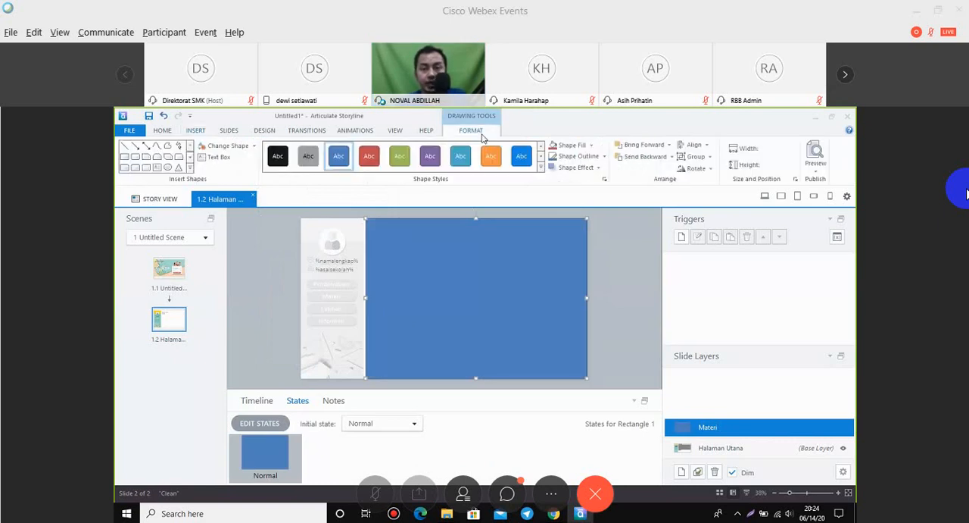
left_click(577, 145)
left_click(558, 171)
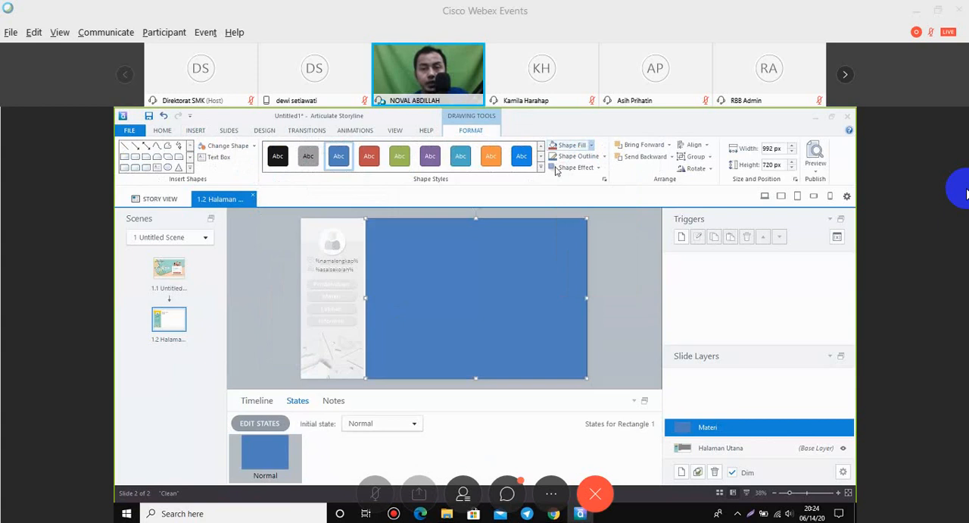
Remove the outline from the white rectangle on the Materi layer.
left_click(604, 157)
left_click(581, 246)
left_click(612, 252)
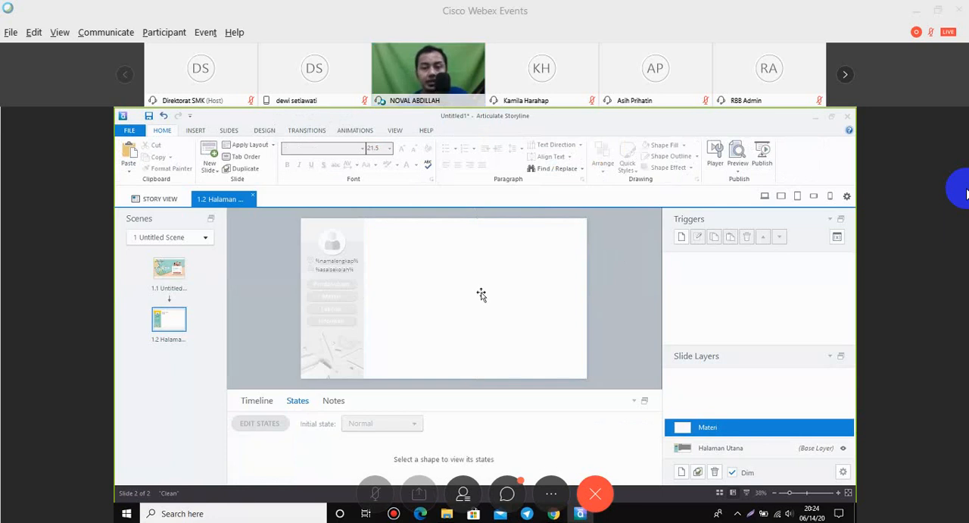
Copy the Pendahuluan heading and its body text from the Halaman Utana base layer onto the Materi layer.
left_click(722, 448)
left_click(450, 286)
left_click(406, 234, "shift")
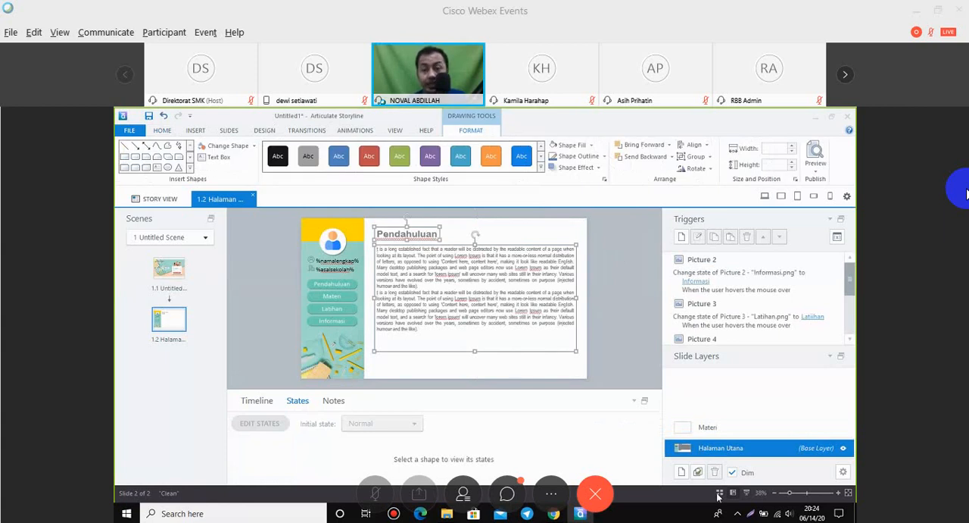
left_click(708, 427)
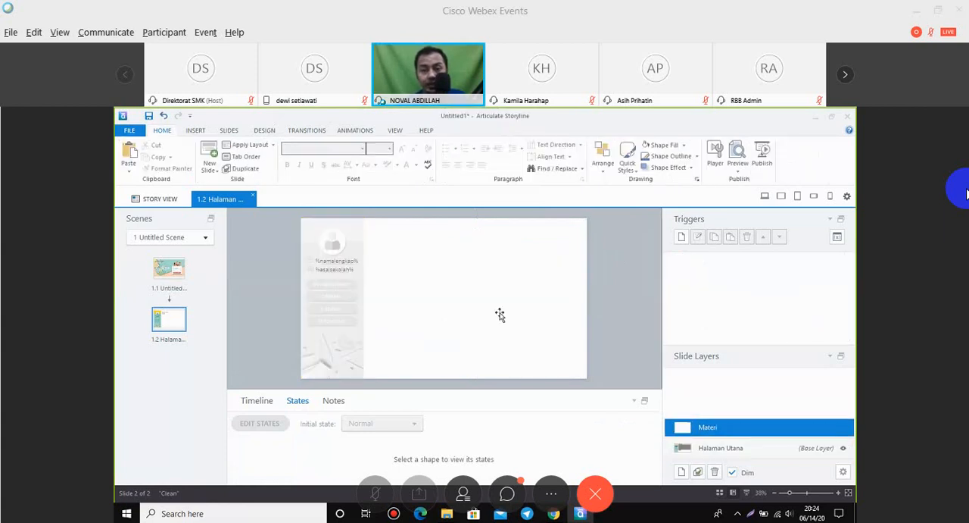
key("ctrl+v")
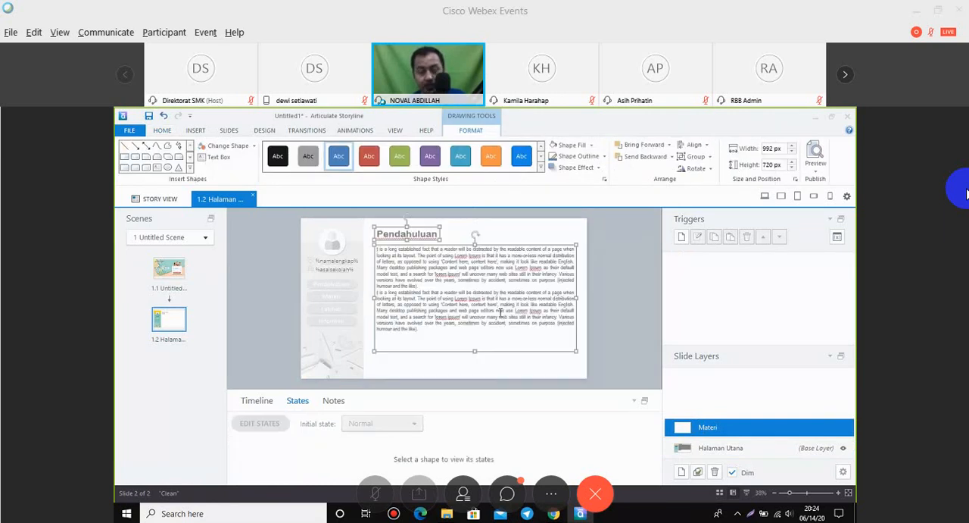
Change the heading on the Materi layer to "Materi Pembelajaran".
left_click(410, 235)
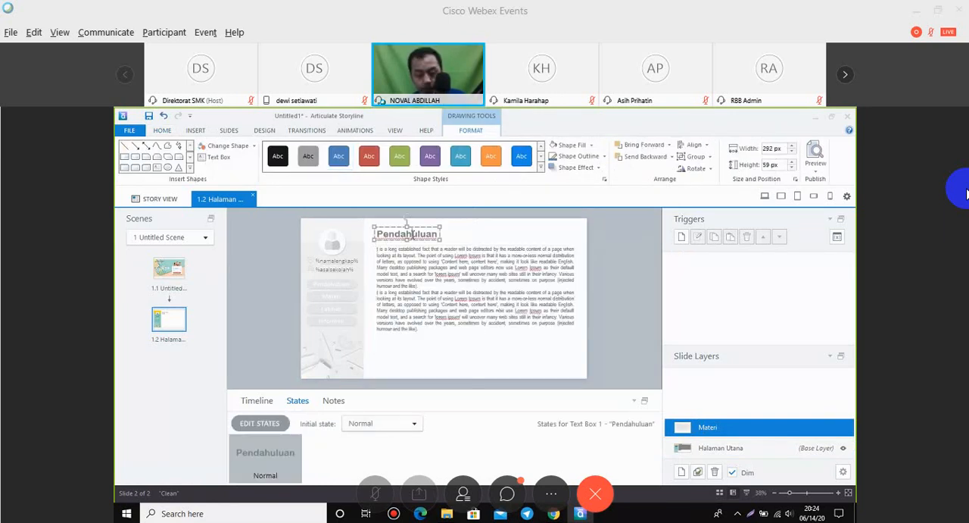
double_click(411, 233)
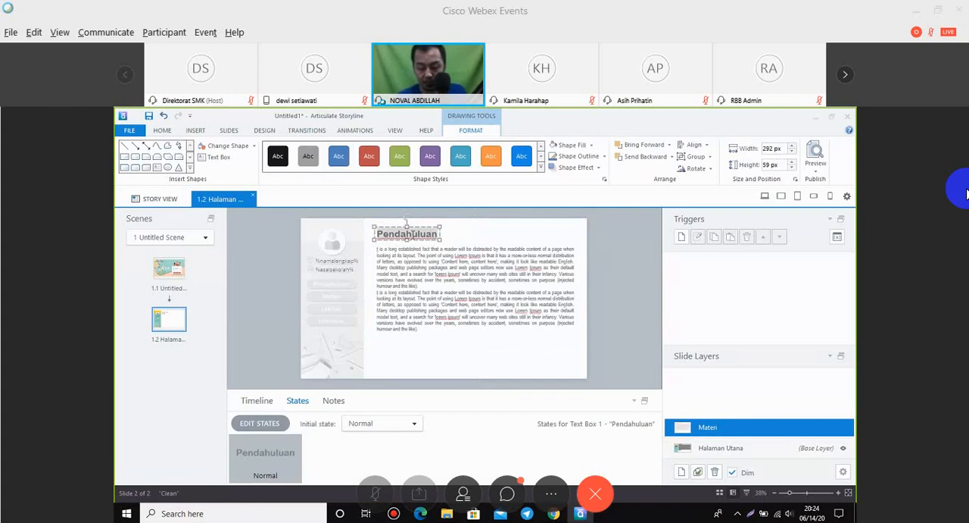
type("Mat")
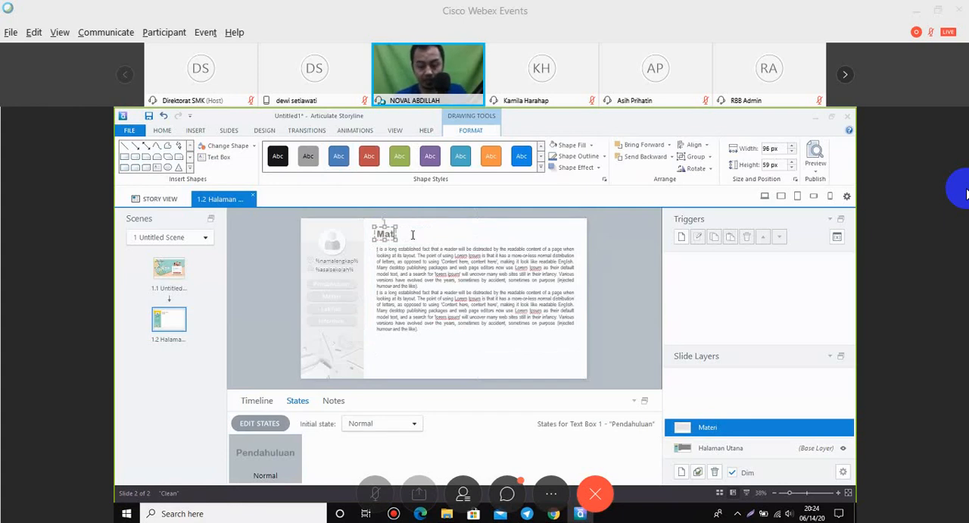
type("eri")
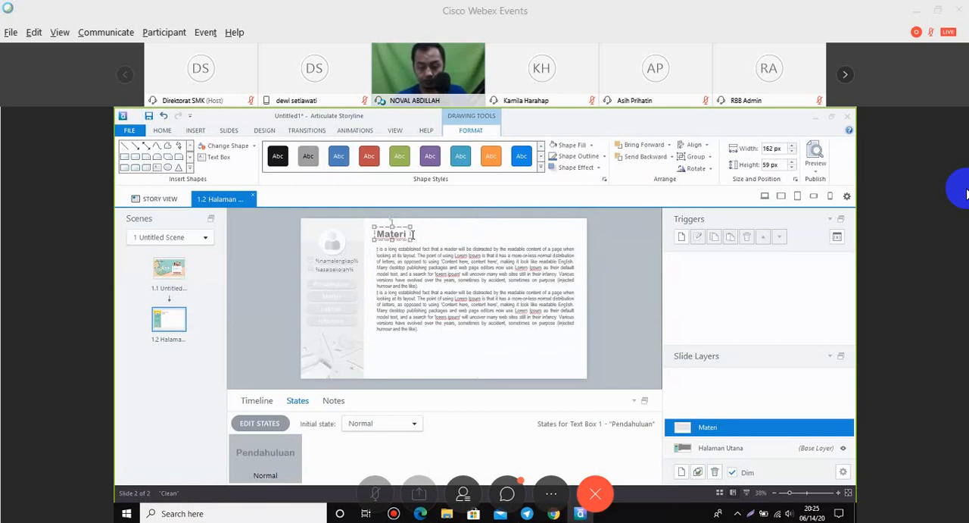
type(" Pembelajaran")
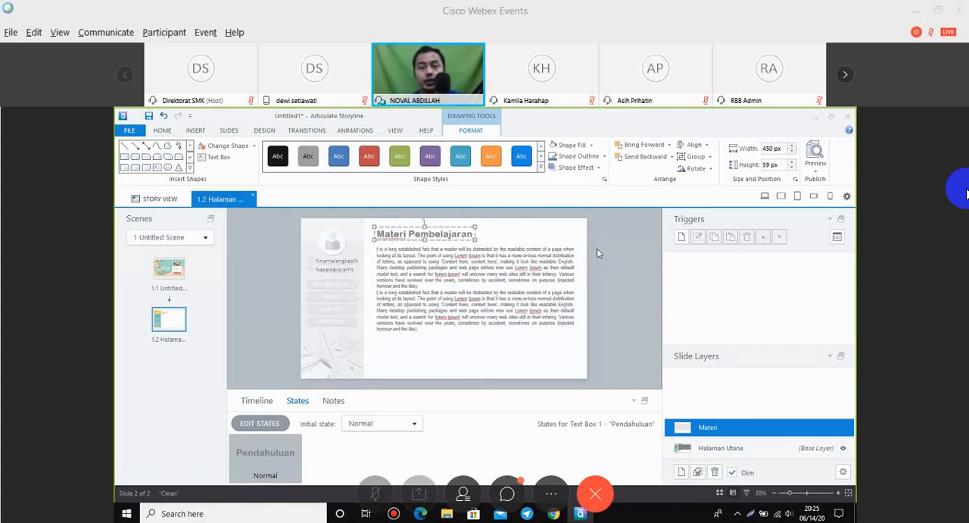
left_click(629, 250)
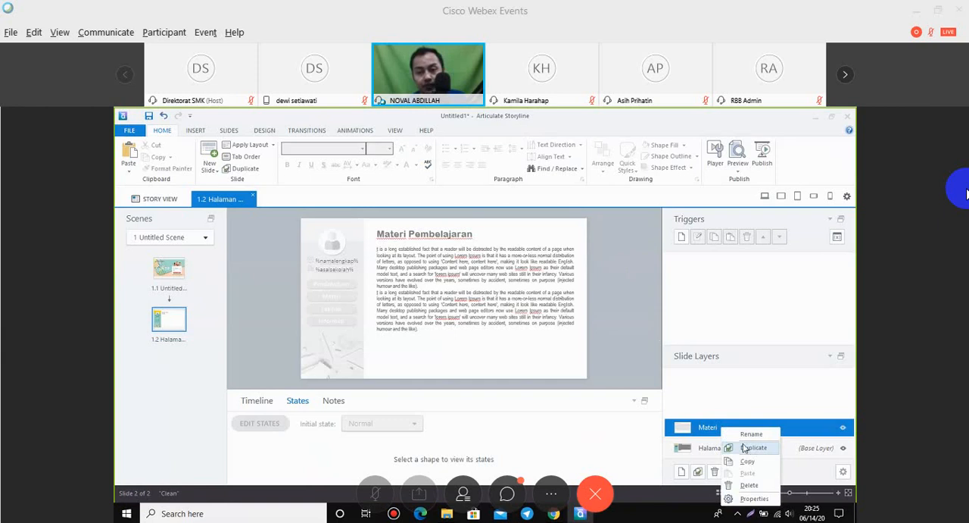
Duplicate the Materi layer of slide 1.2.
left_click(747, 449)
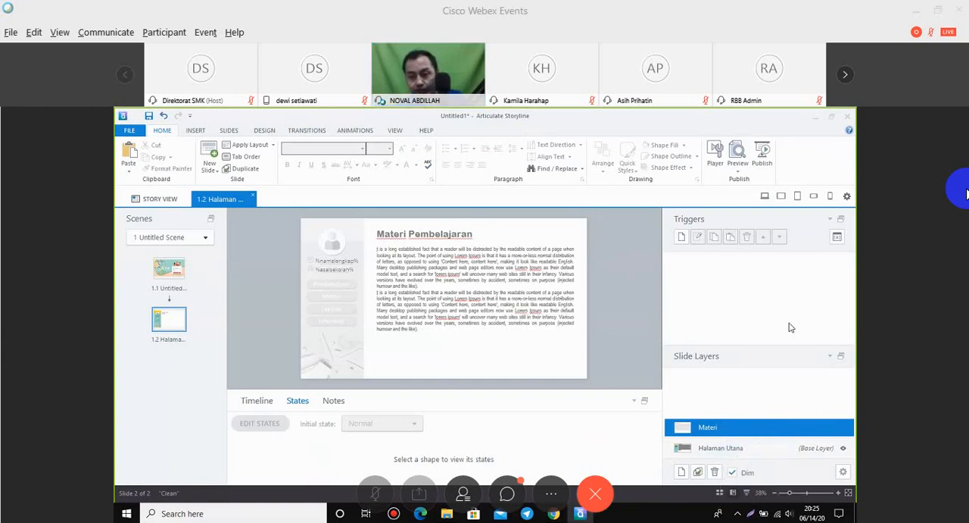
right_click(719, 427)
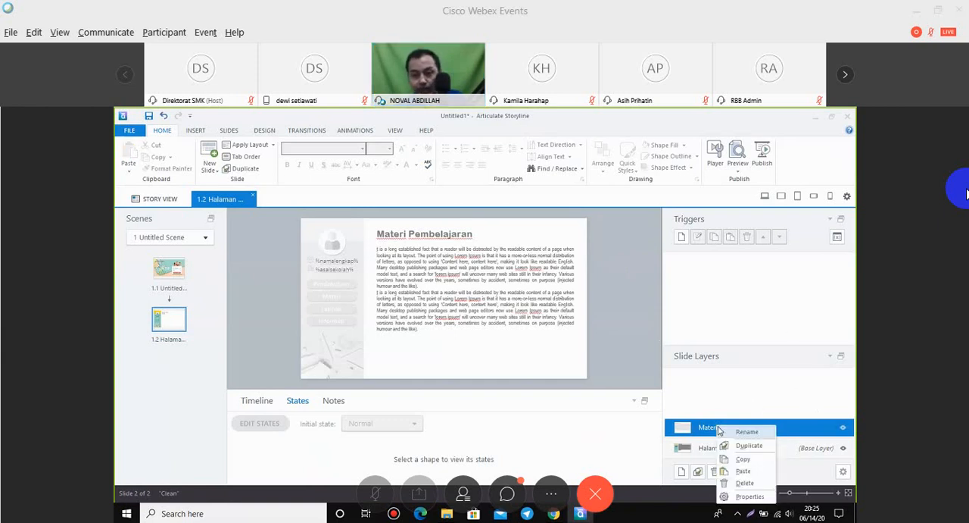
left_click(746, 446)
right_click(704, 415)
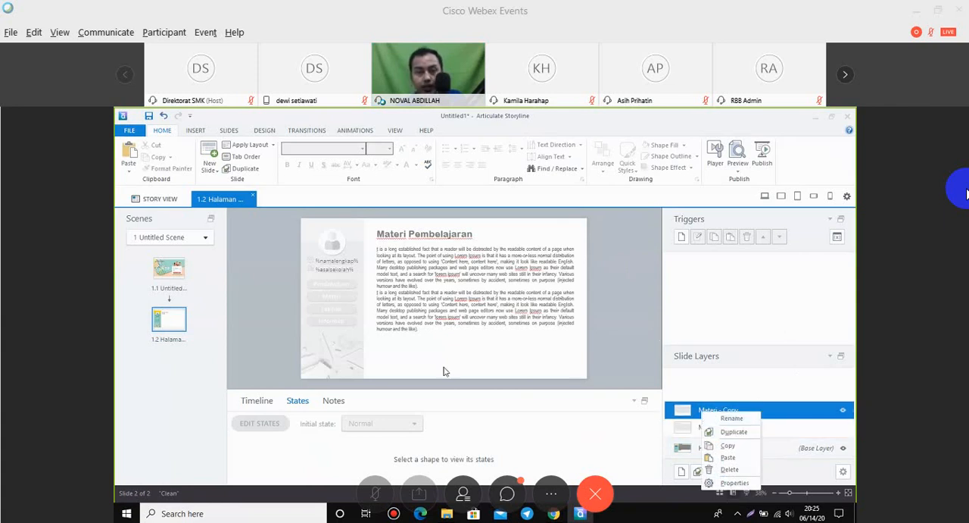
left_click(610, 322)
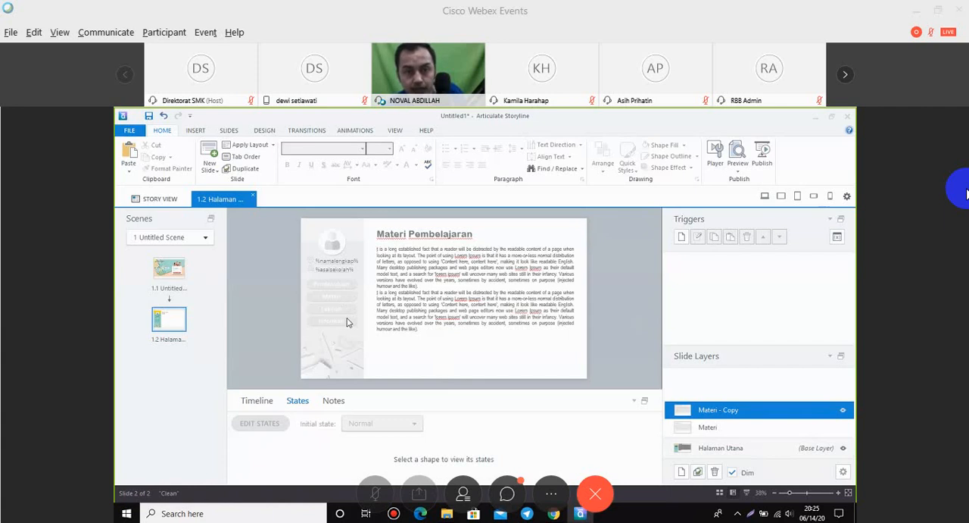
Rename the duplicated layer "Informasi".
right_click(711, 410)
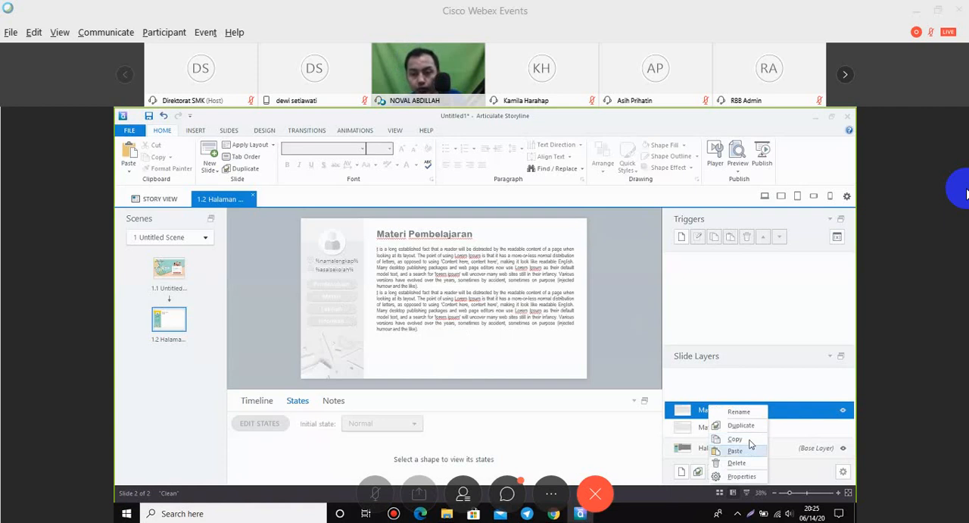
left_click(746, 411)
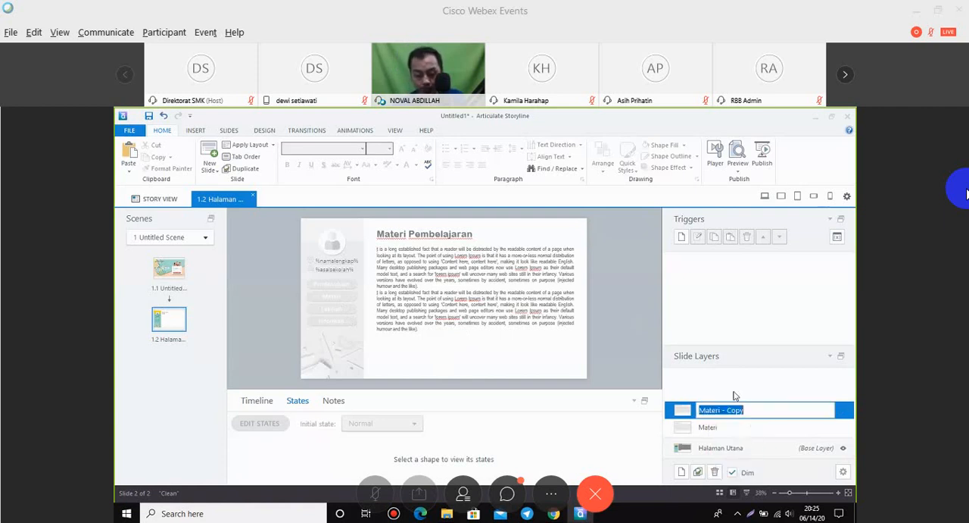
type("Info")
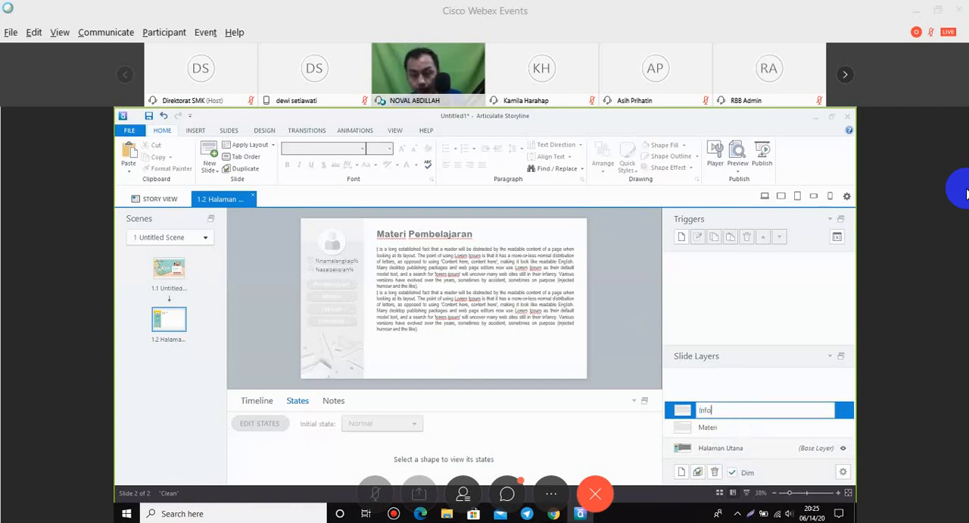
type("rmasi")
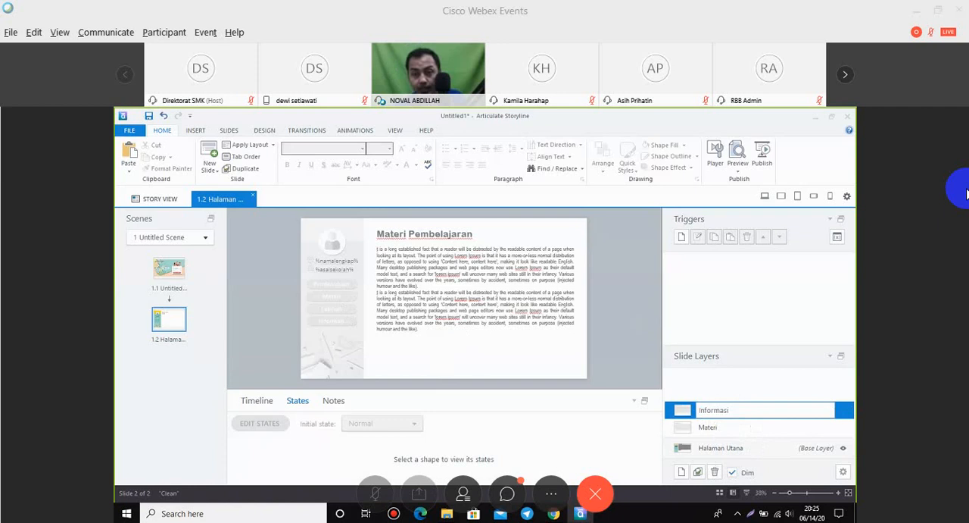
left_click(725, 387)
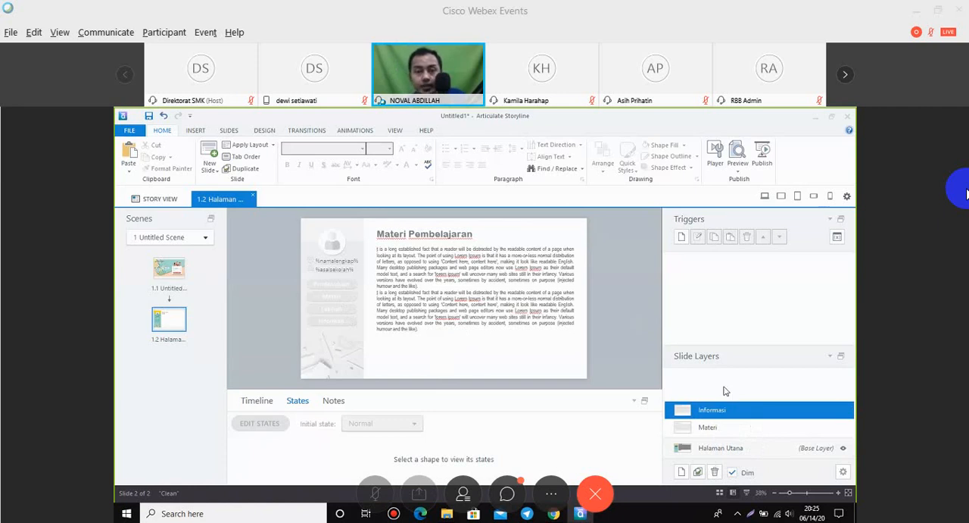
Replace the "Materi Pembelajaran" heading on the Informasi layer with "Informasi".
left_click(718, 433)
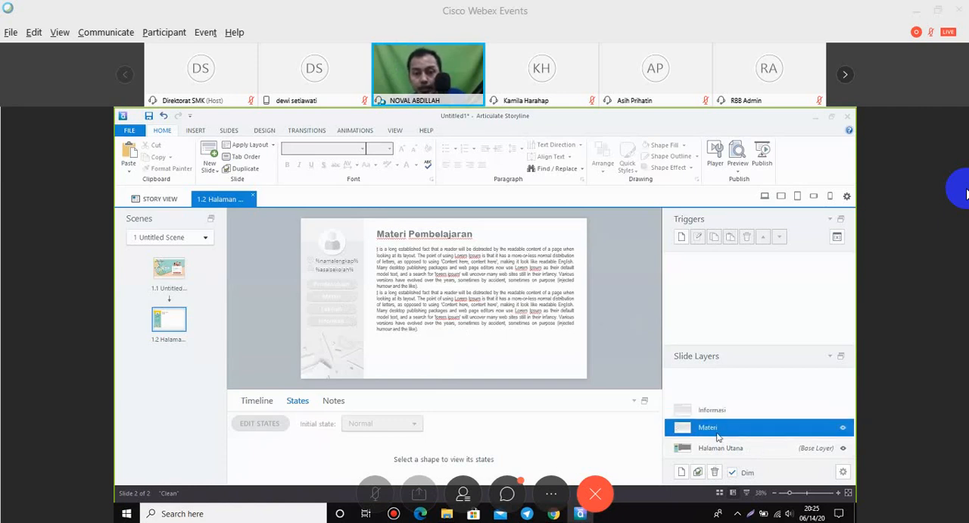
left_click(712, 409)
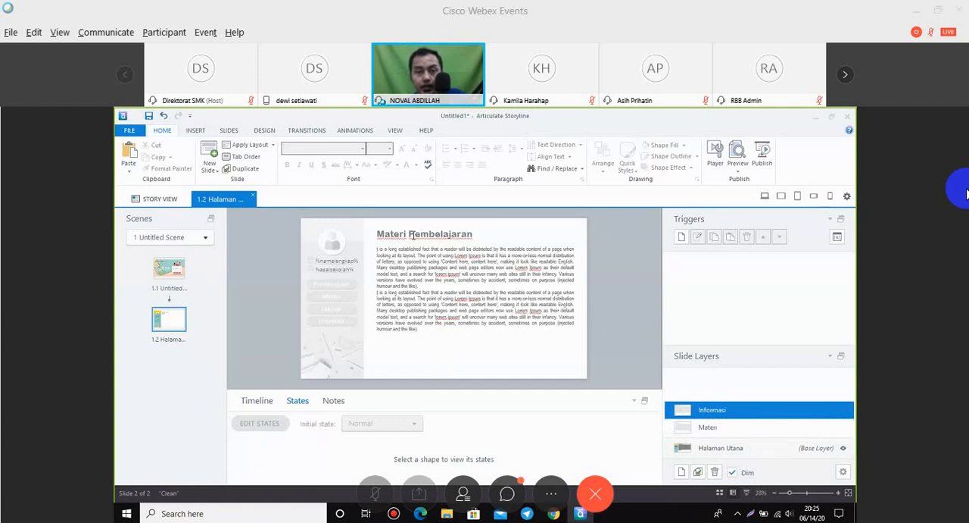
left_click(411, 235)
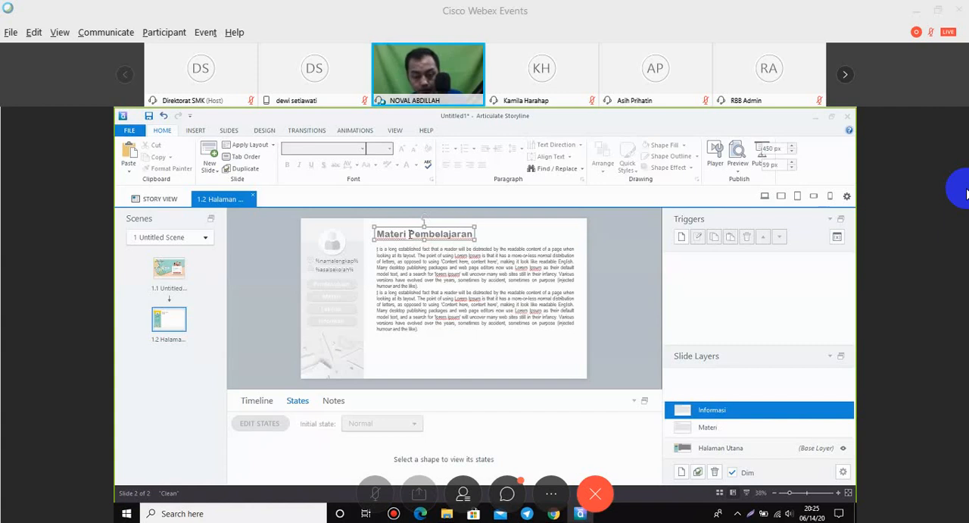
left_click_drag(474, 234, 368, 236)
type("Informasi")
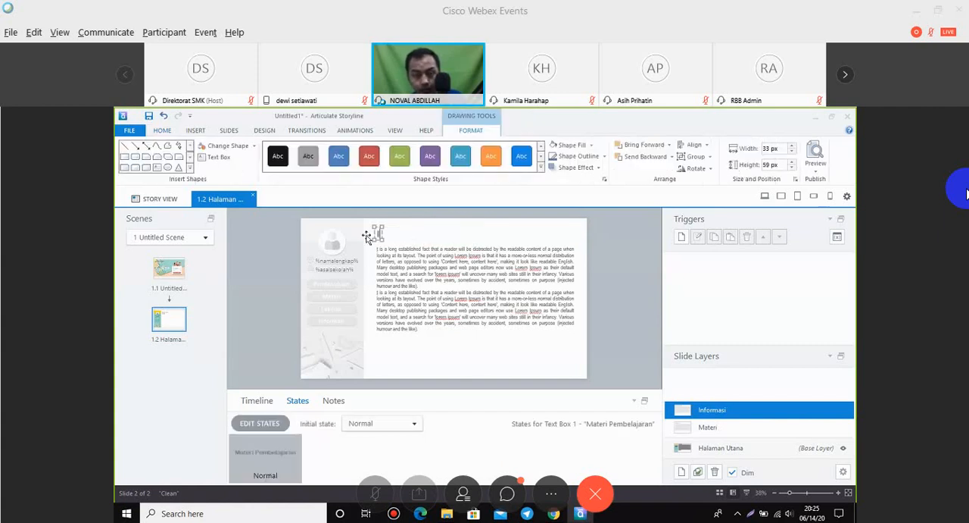
left_click(401, 258)
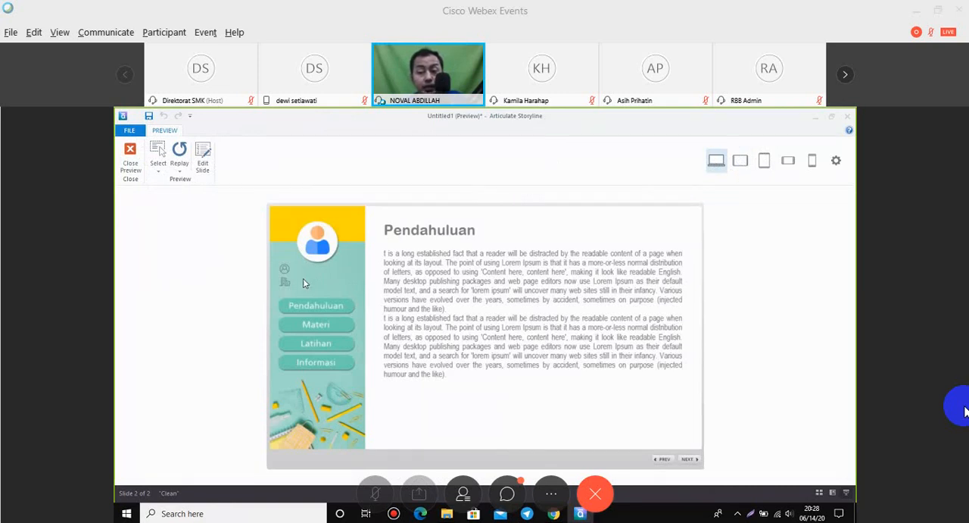
Test in the preview whether the Materi and Informasi menu buttons switch between their layers.
left_click(345, 325)
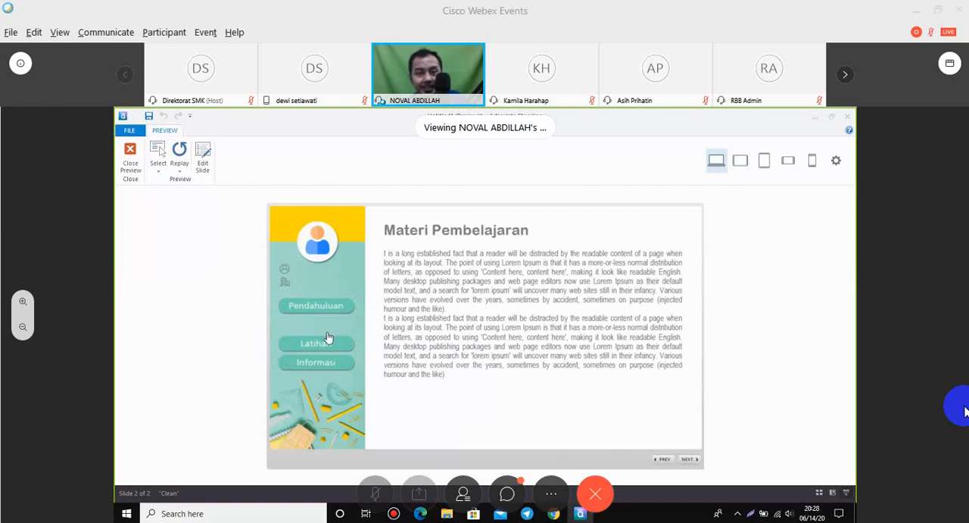
left_click(337, 364)
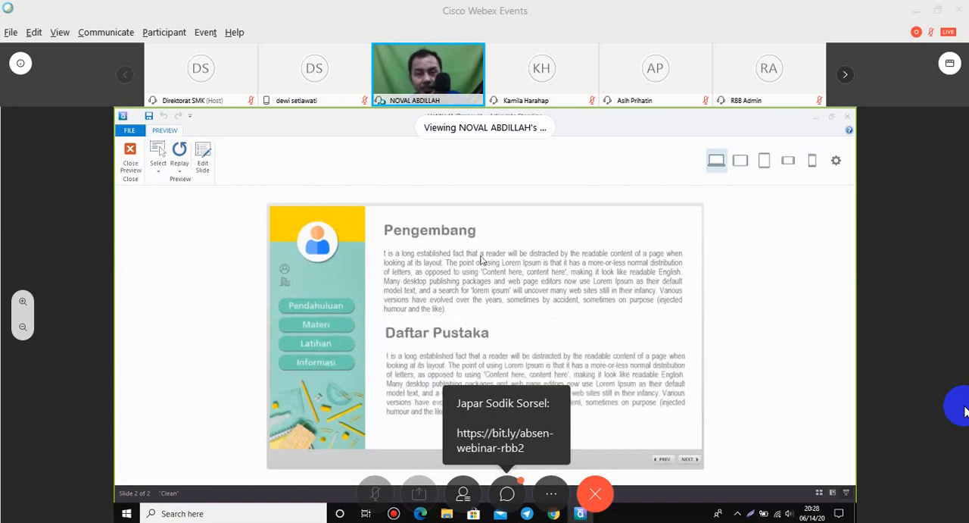
left_click(342, 327)
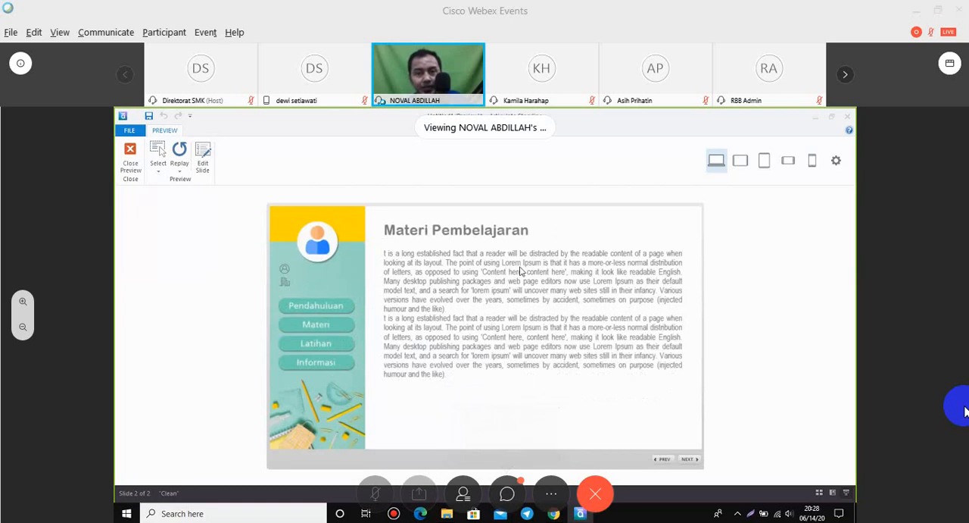
left_click(333, 364)
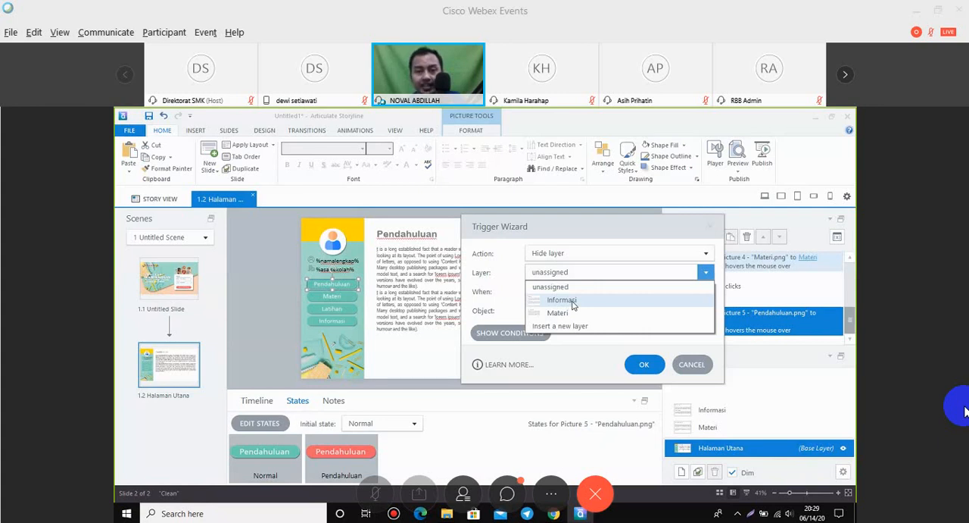
Give the Pendahuluan button two Hide layer triggers on user click, one for the Informasi layer and one for the Materi layer.
left_click(573, 303)
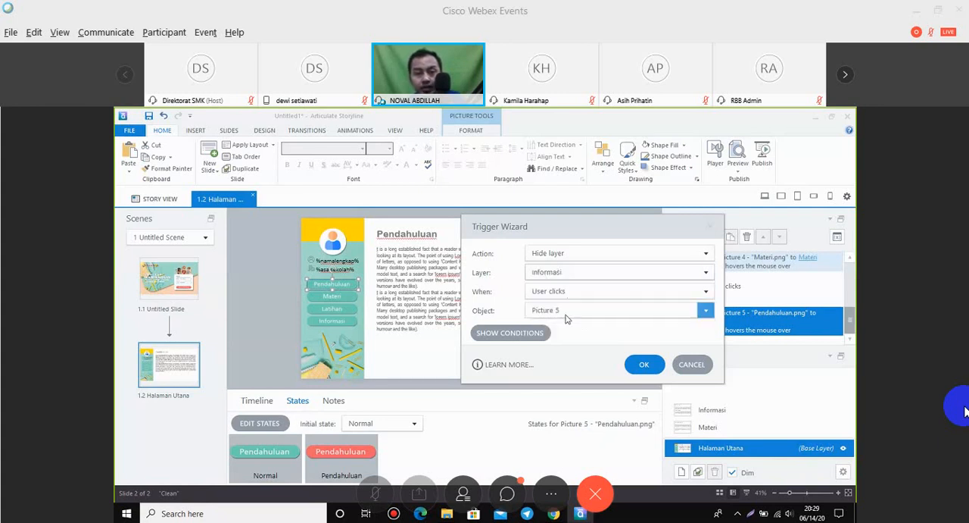
left_click(642, 365)
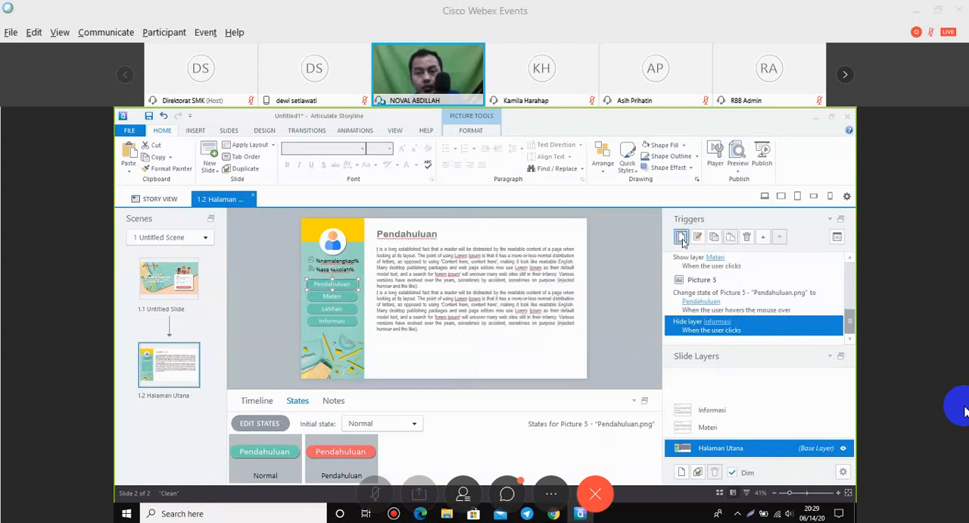
left_click(682, 238)
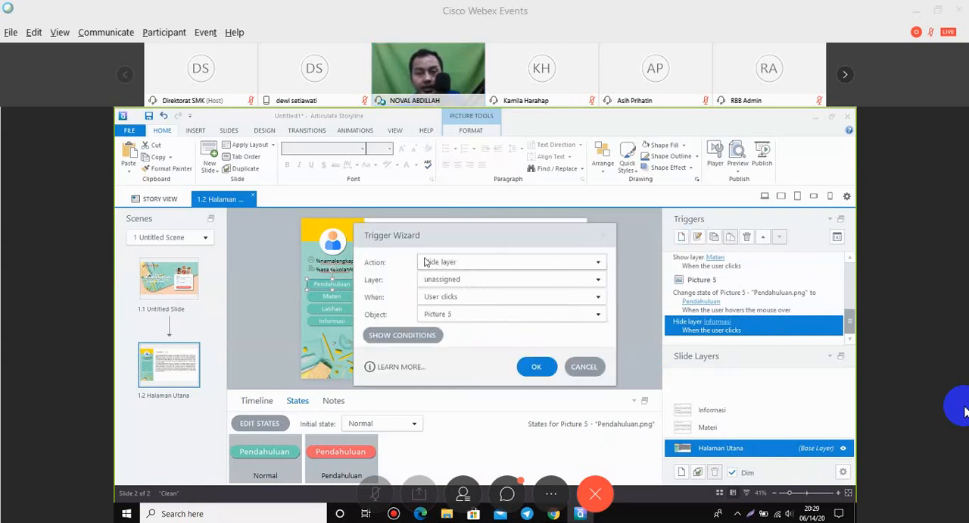
left_click(457, 280)
left_click(461, 306)
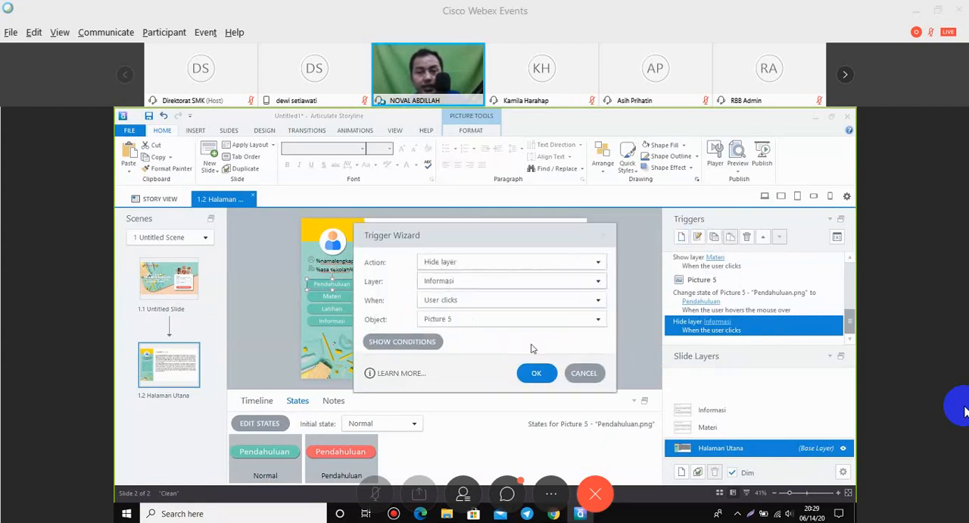
left_click(551, 379)
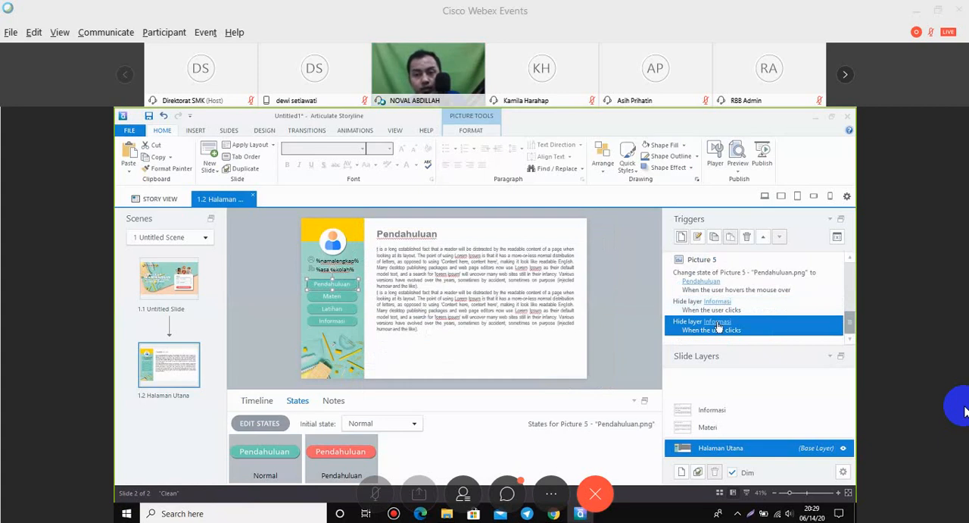
left_click(718, 323)
left_click(720, 347)
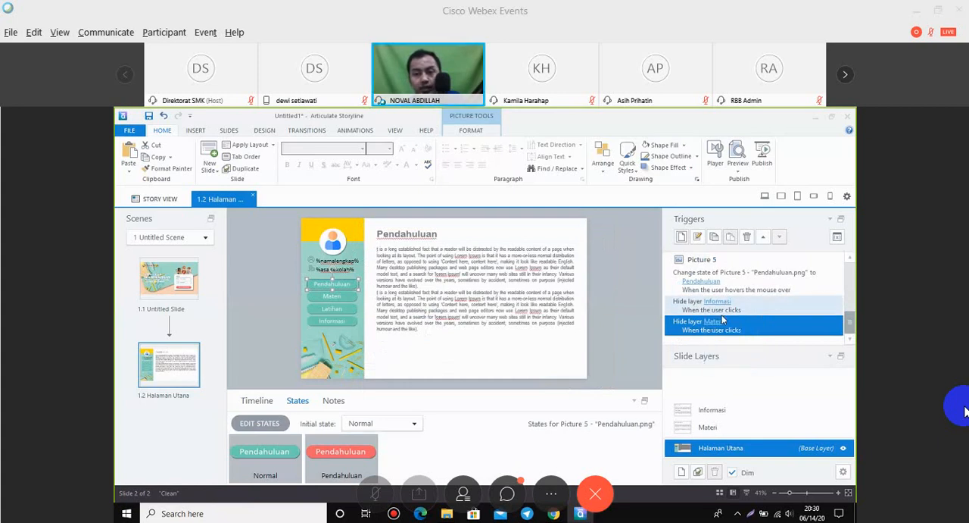
left_click(603, 279)
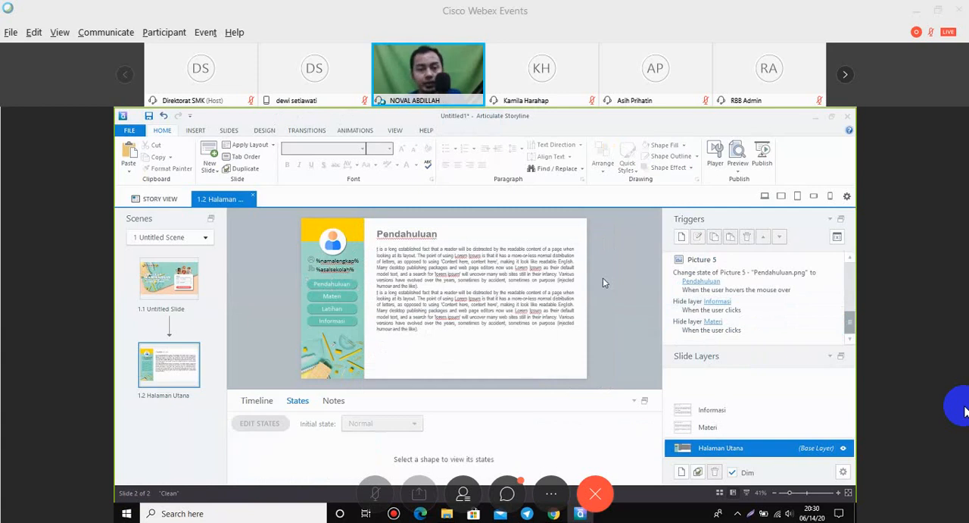
Insert a graded Multiple Choice question slide after the Halaman Utana slide.
left_click(345, 311)
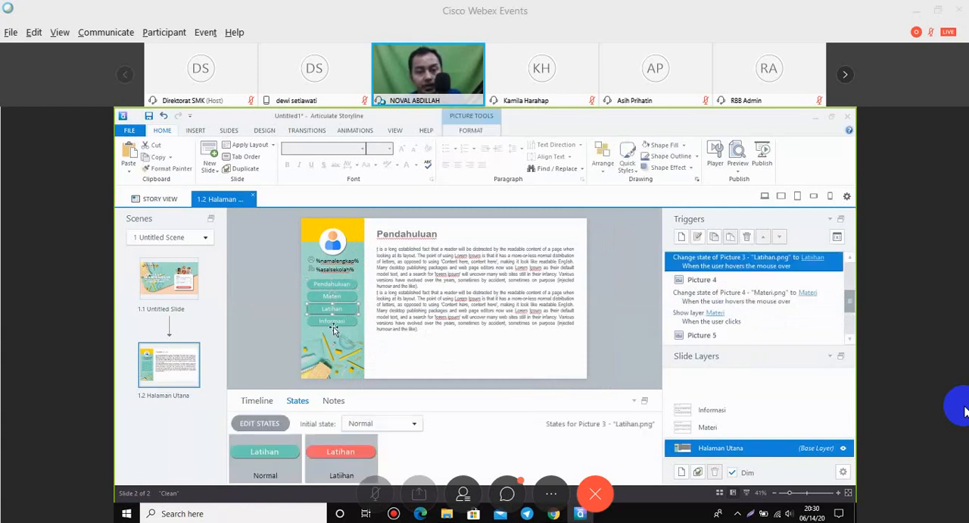
left_click(258, 309)
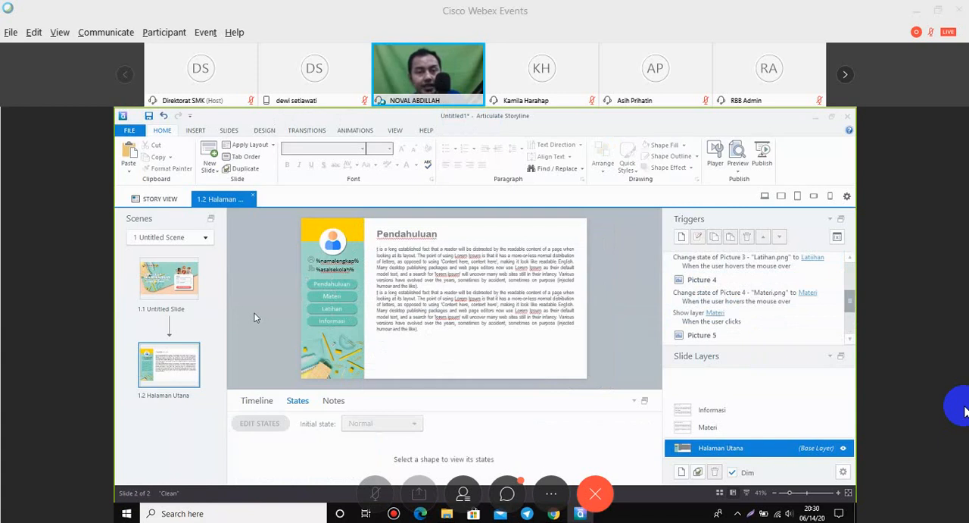
right_click(178, 428)
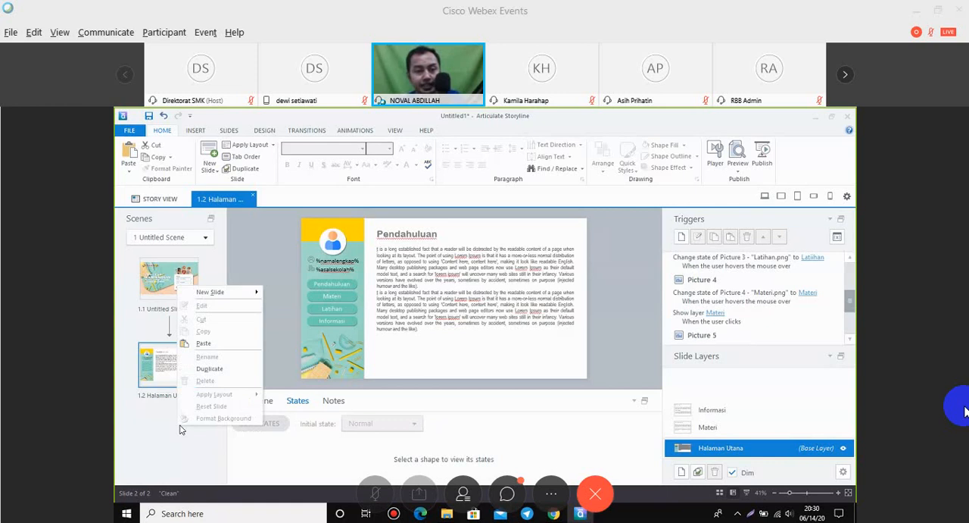
left_click(243, 295)
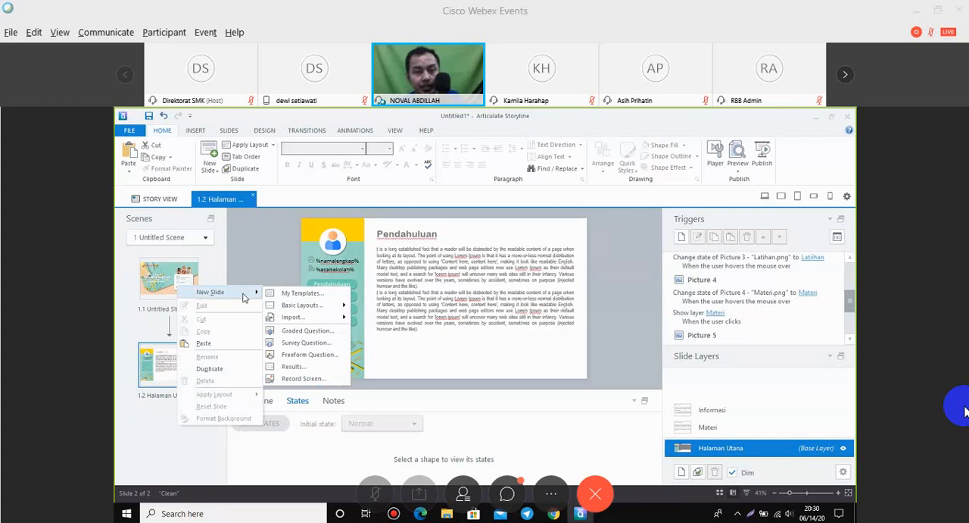
left_click(306, 337)
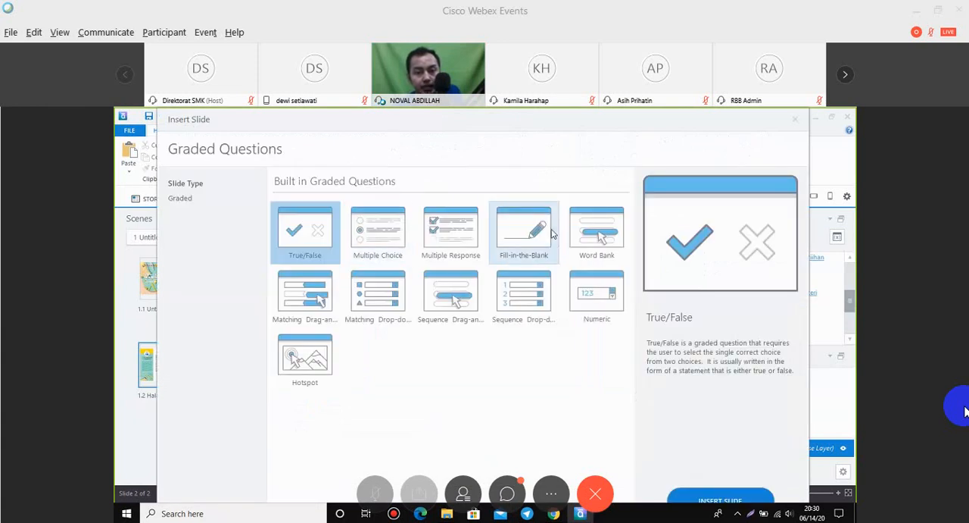
left_click(384, 237)
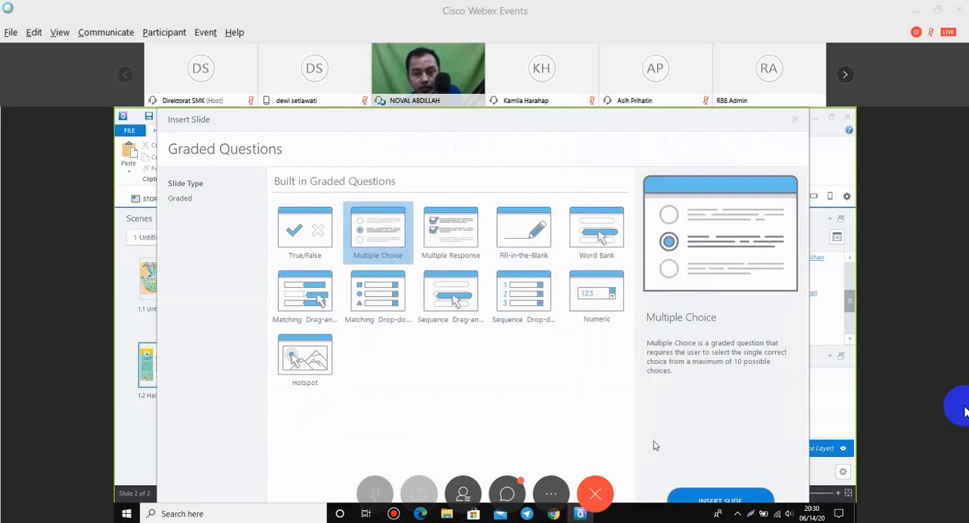
left_click(729, 498)
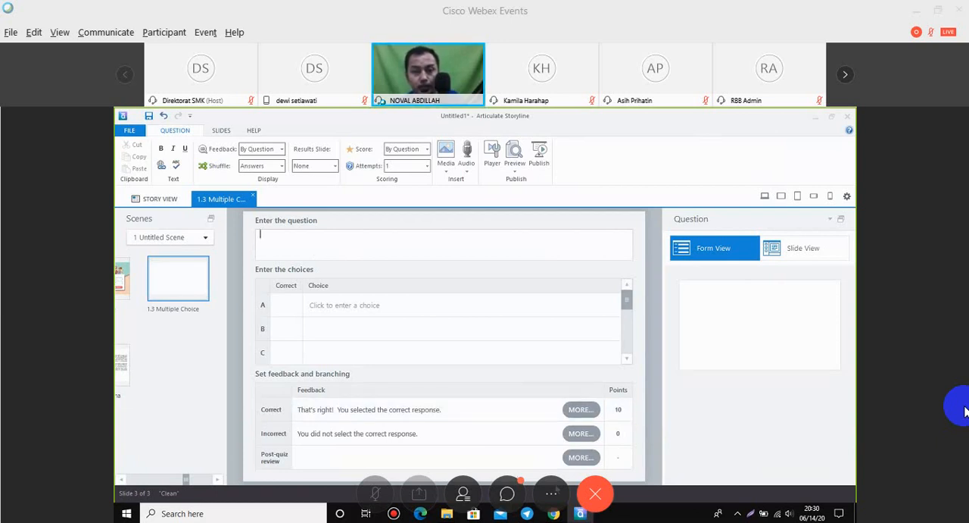
Set both the feedback and the score of the multiple-choice question to By Choice.
left_click(260, 151)
left_click(265, 198)
left_click(294, 240)
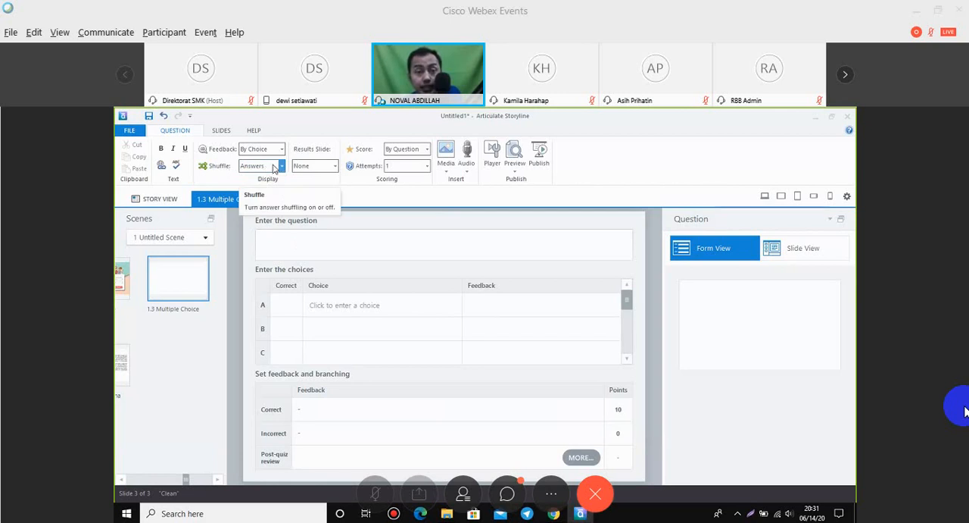
left_click(318, 165)
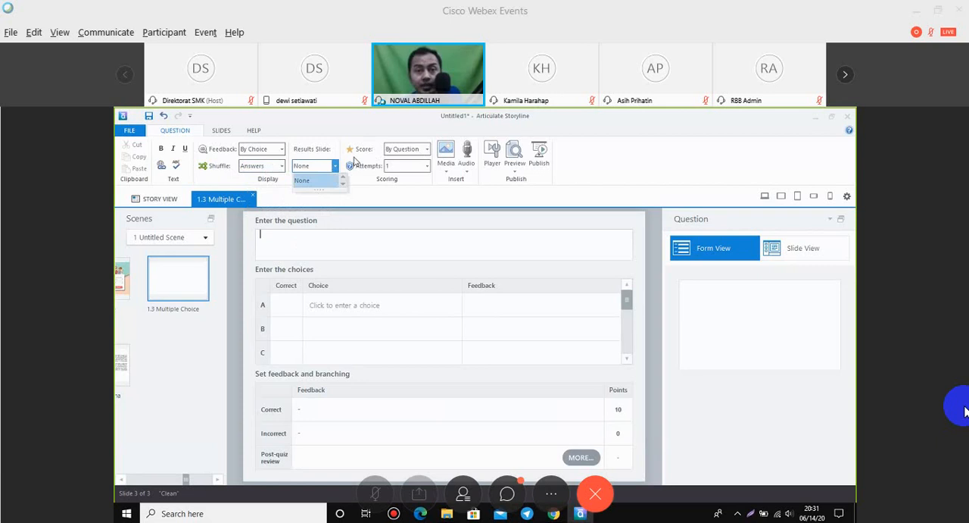
left_click(428, 149)
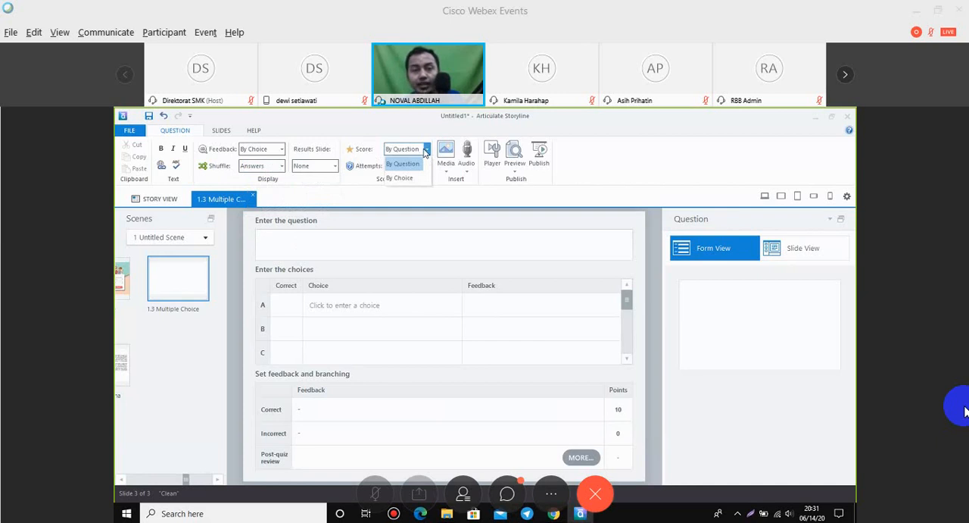
left_click(412, 179)
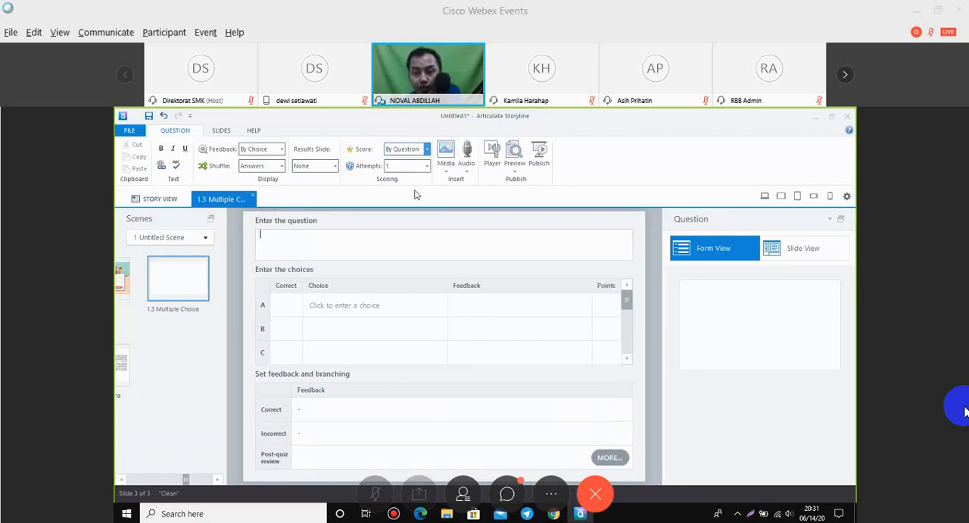
left_click(384, 244)
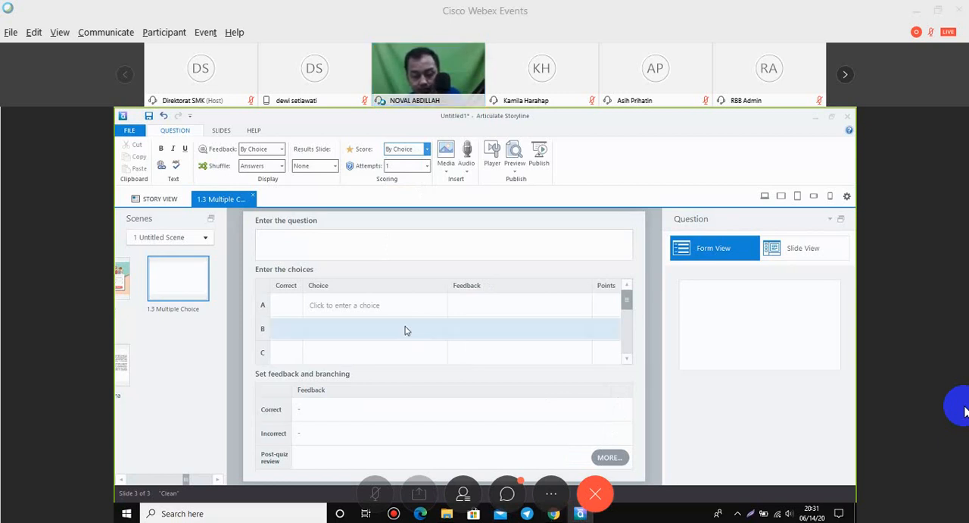
Enter the question text "Sebutkan bilangan cacah diantara 2 dan 10".
left_click(362, 244)
type("Sebutkan bi")
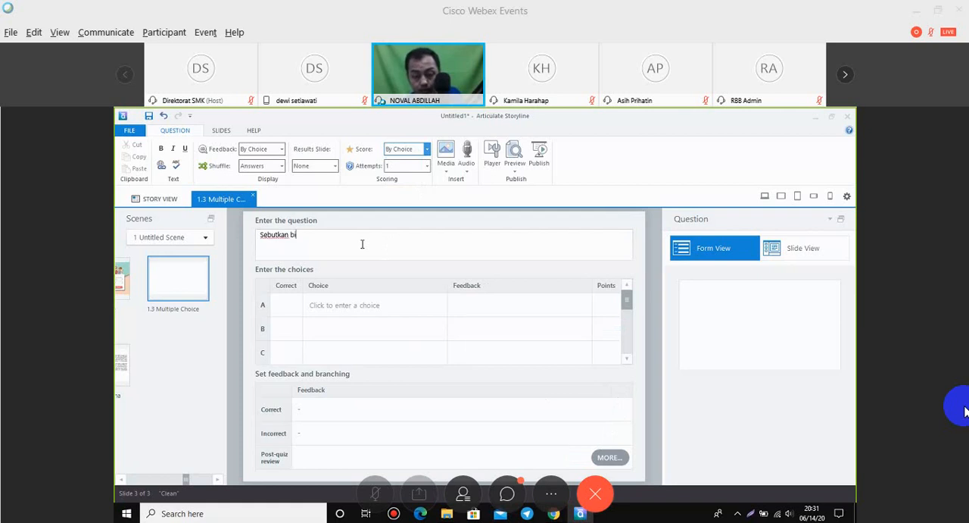
type("langa")
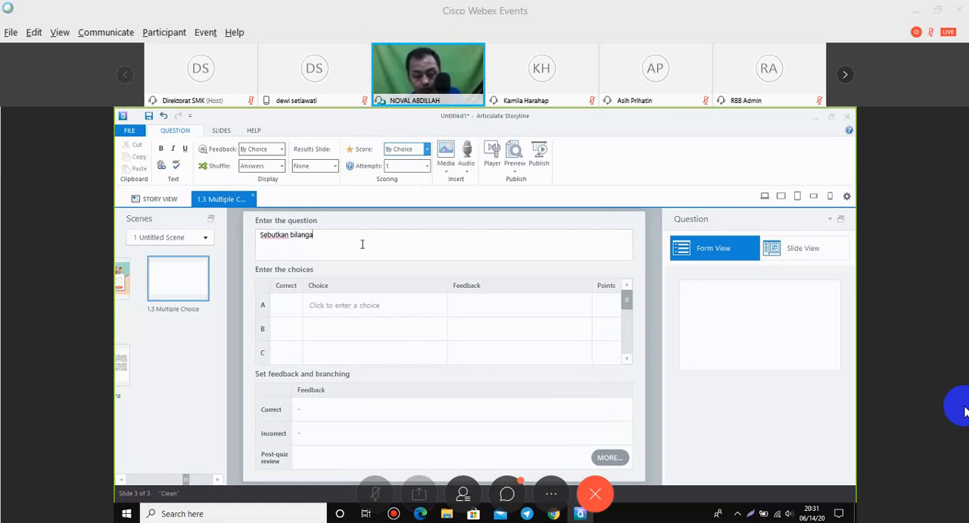
type("n cacah ")
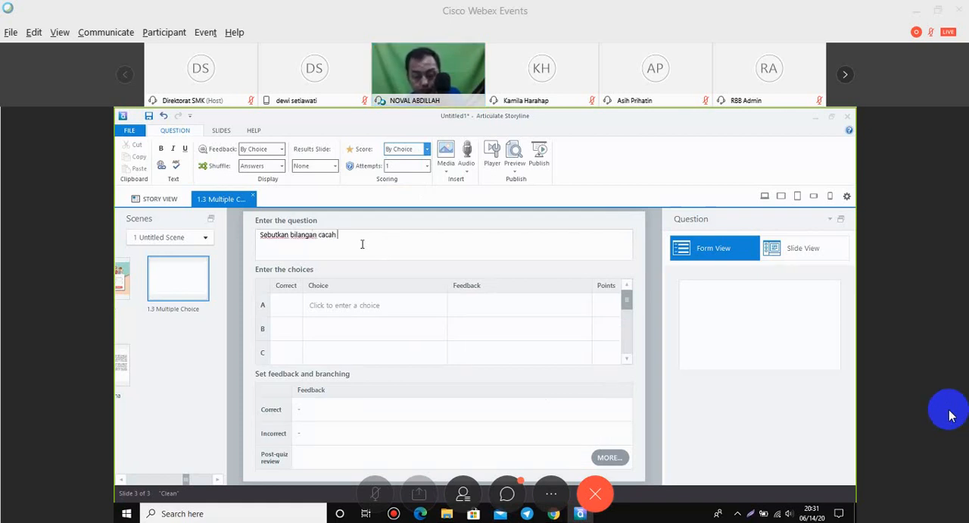
type("diat")
key("BackSpace")
type("ntara")
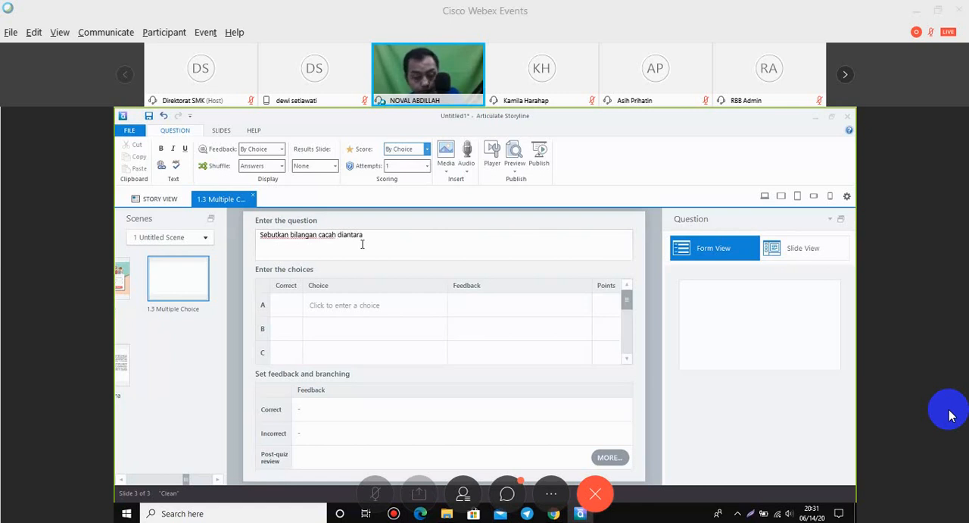
type(" 2")
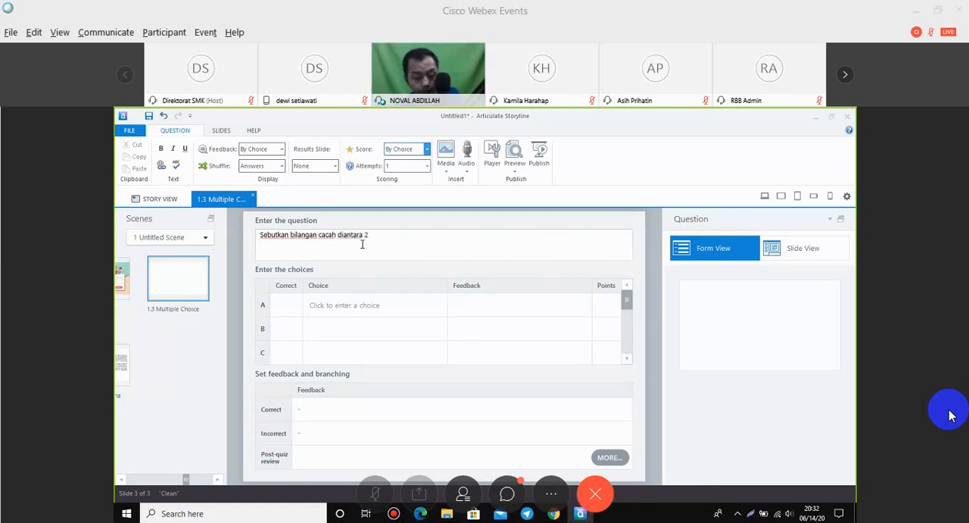
type(" dan 10")
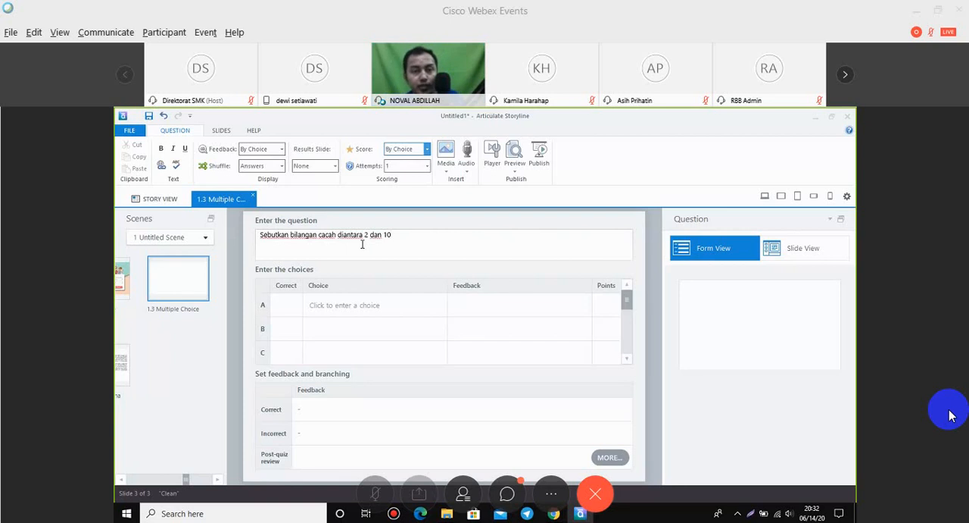
Enter "3, 4, 5, ... 9" as answer choice A.
left_click(359, 306)
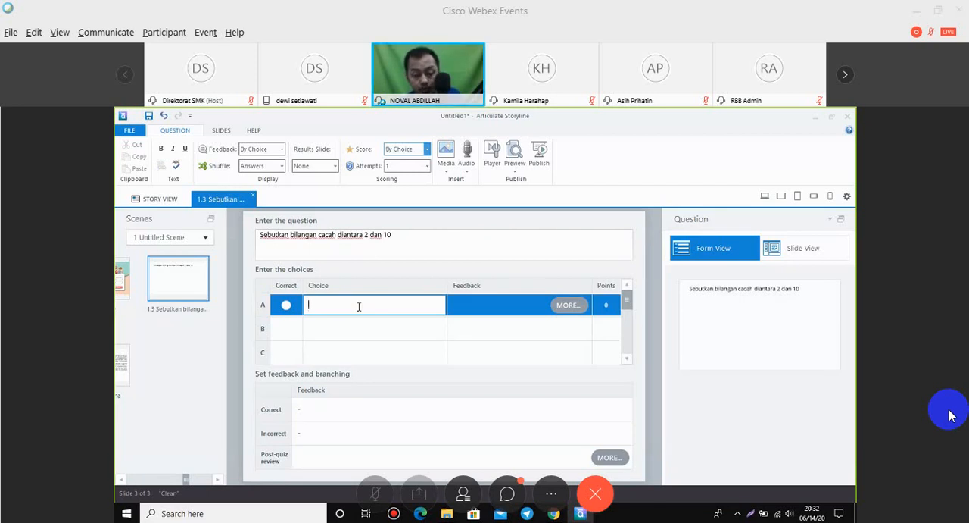
type("3")
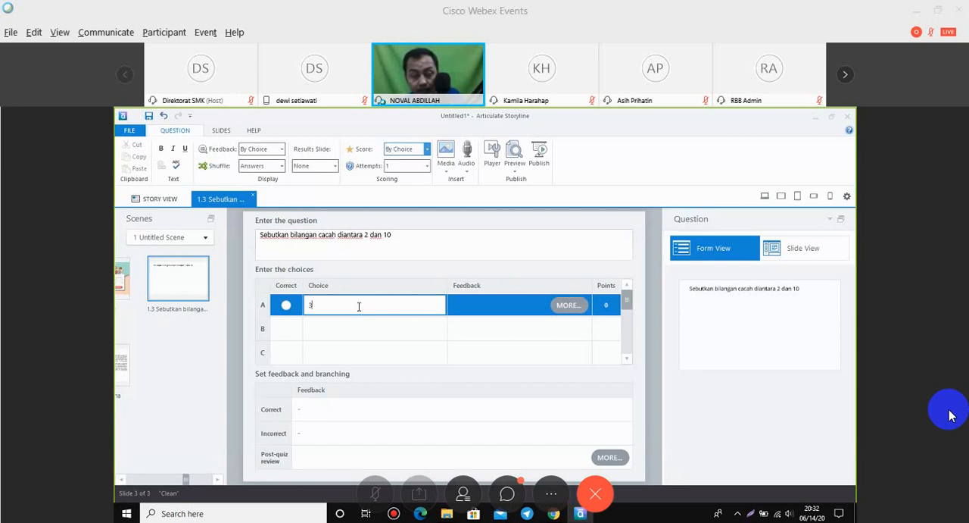
type(", 4, 5")
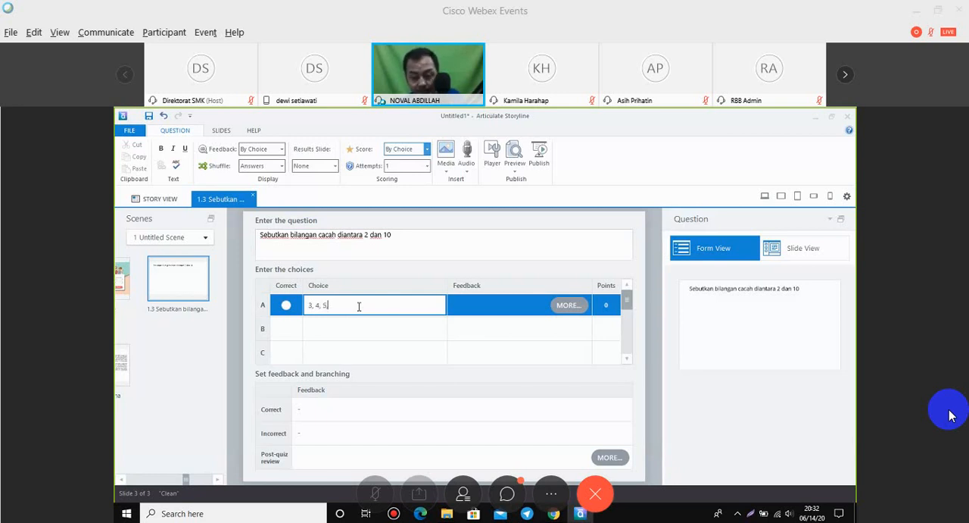
type(", ...")
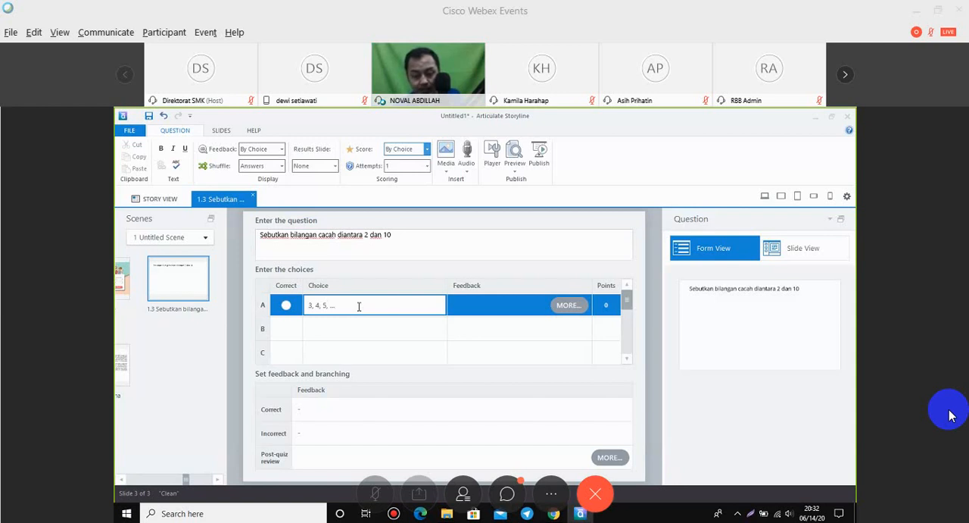
type(" 9")
Copy choice A's text into choices B and C, changing them to "3, 4, 5, ... 8" and "3, 4, 5, ... 7".
left_click_drag(359, 307, 301, 307)
key("ctrl+c")
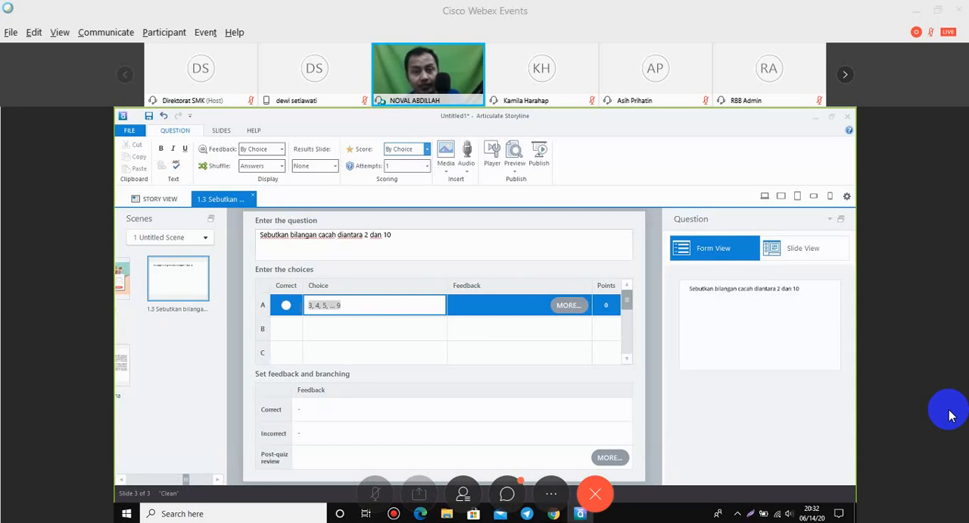
left_click(320, 332)
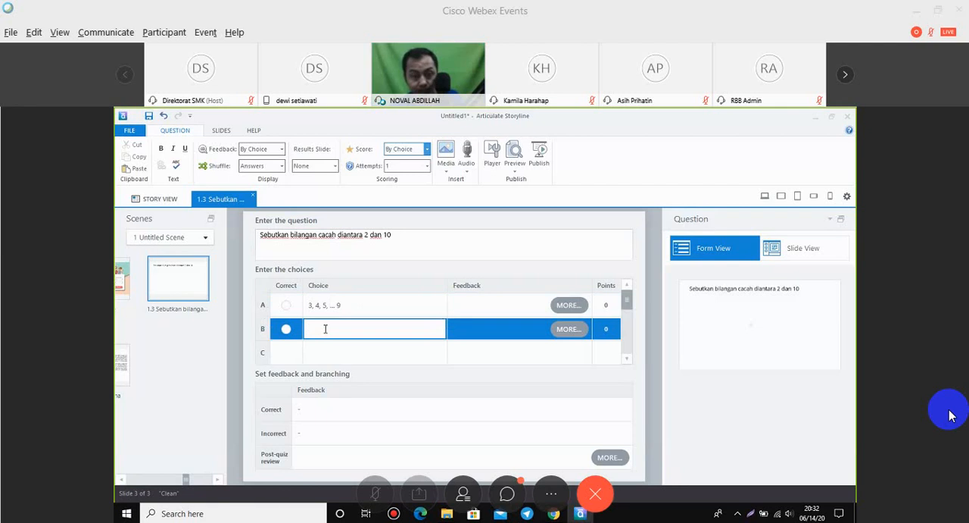
key("ctrl+v")
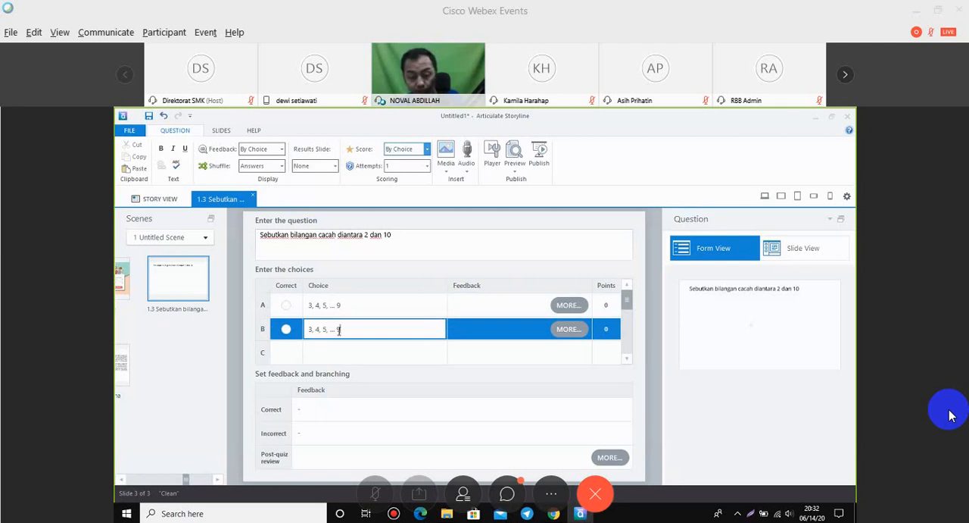
key("BackSpace")
type("8")
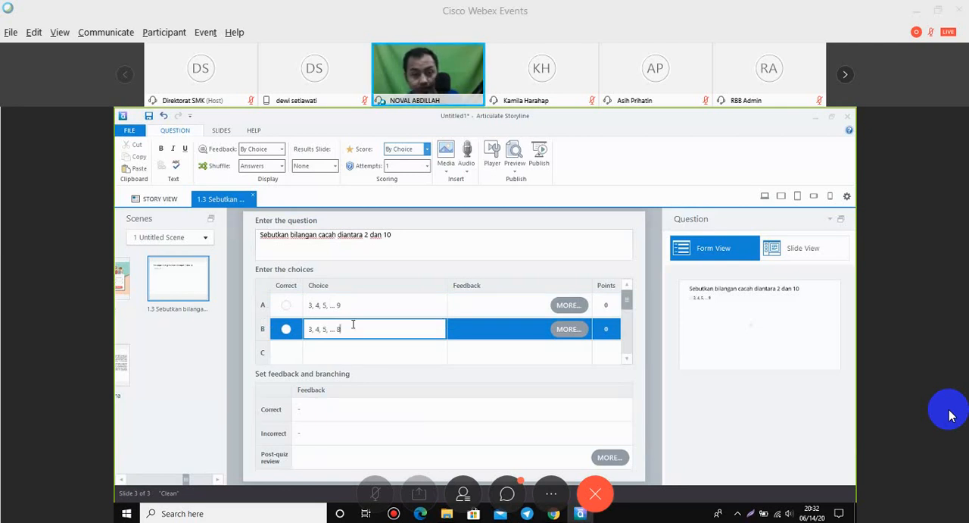
left_click(349, 352)
key("ctrl+v")
key("BackSpace")
type("7")
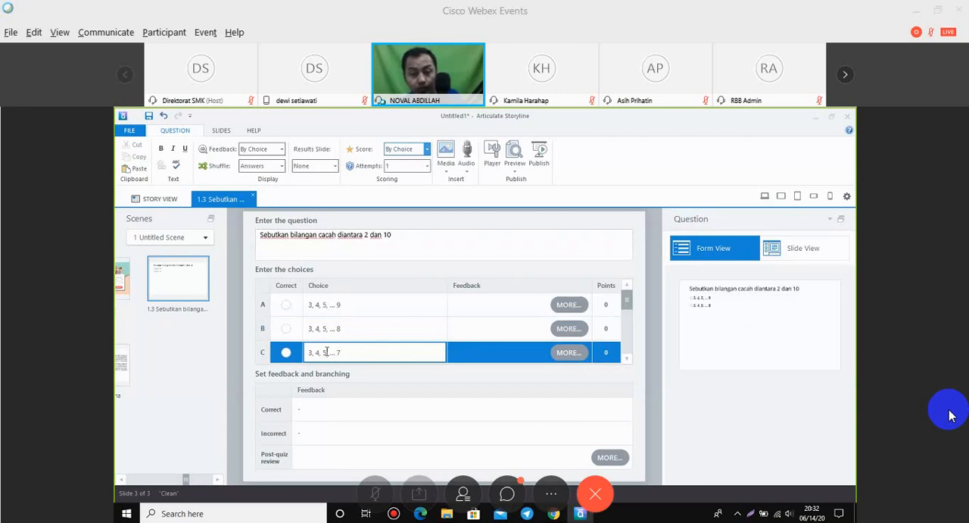
Mark choice A as the correct answer and give it 10 points.
left_click(286, 305)
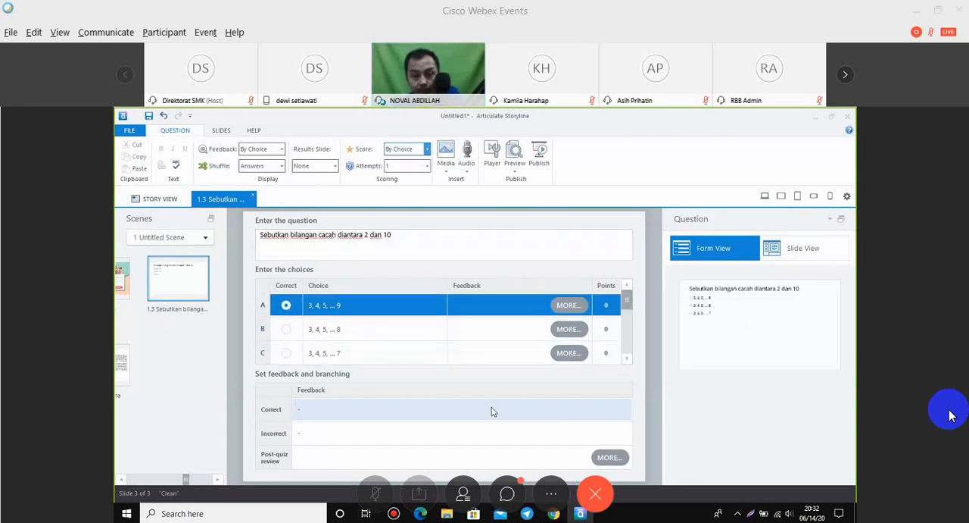
left_click(584, 417)
left_click(606, 304)
left_click(606, 305)
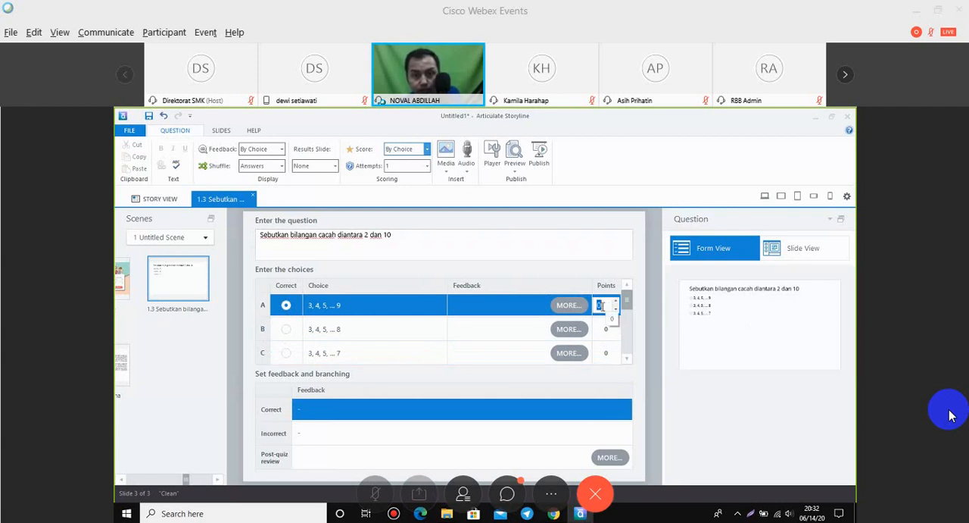
left_click(286, 306)
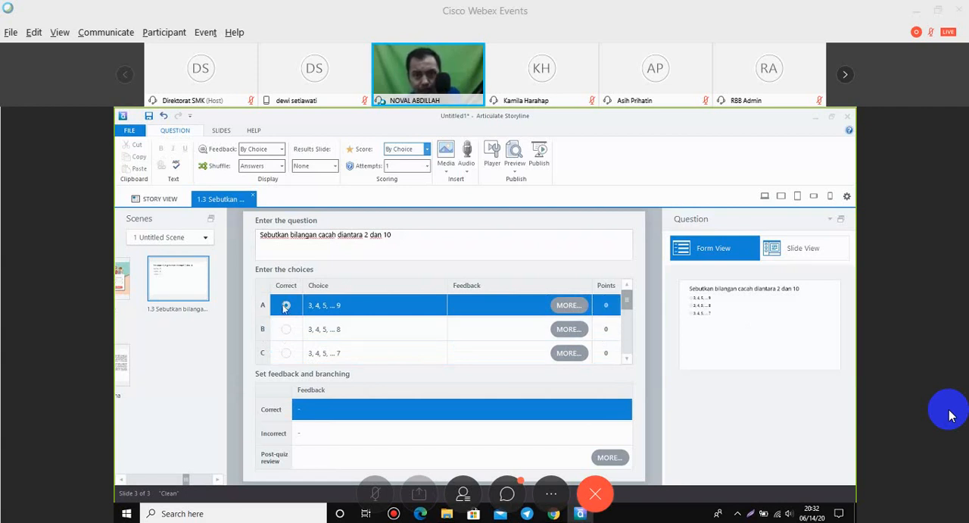
left_click(285, 306)
left_click(606, 305)
left_click(608, 306)
type("10")
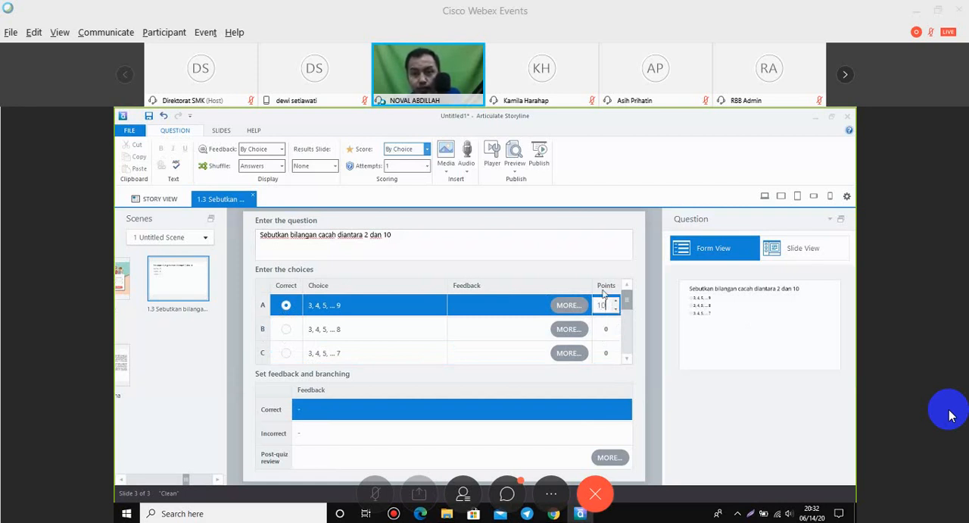
View the question in Slide View, and look at the Halaman Utana slide and the login slide.
left_click(804, 256)
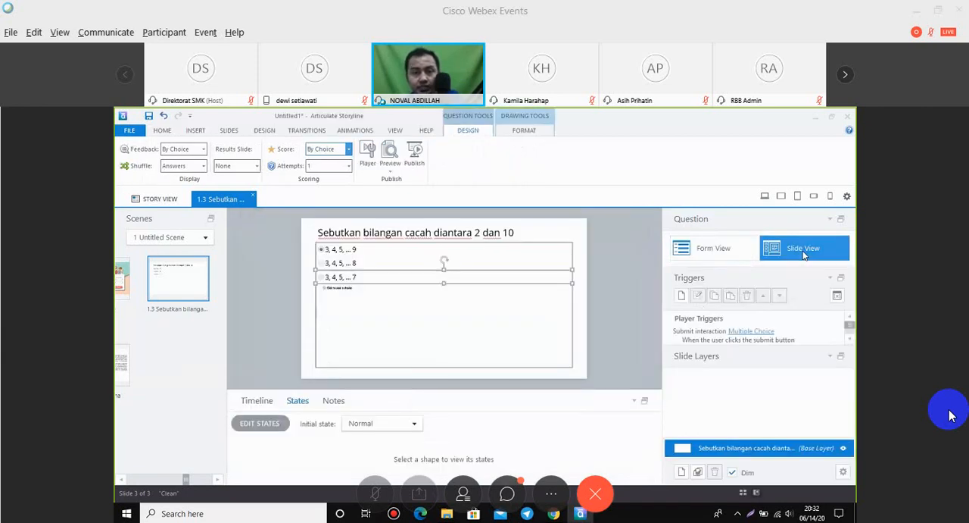
left_click(617, 264)
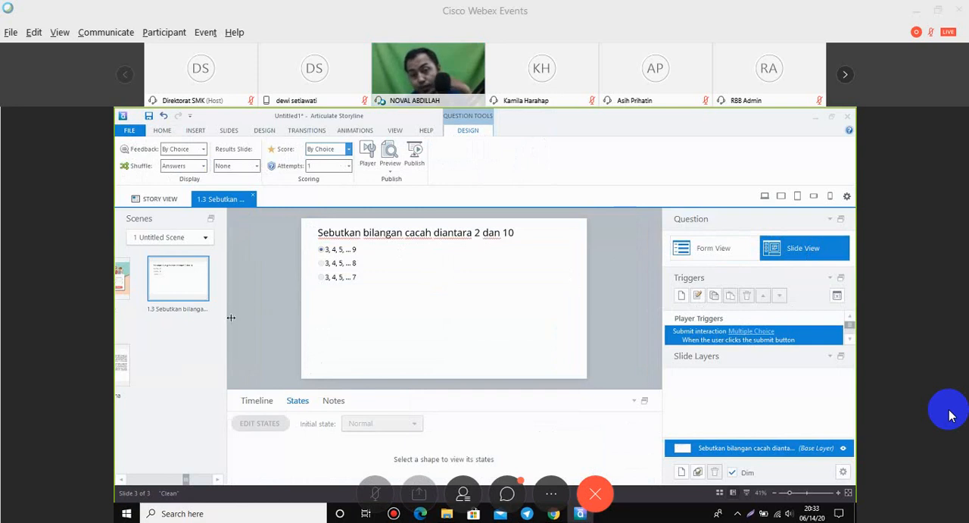
left_click(118, 368)
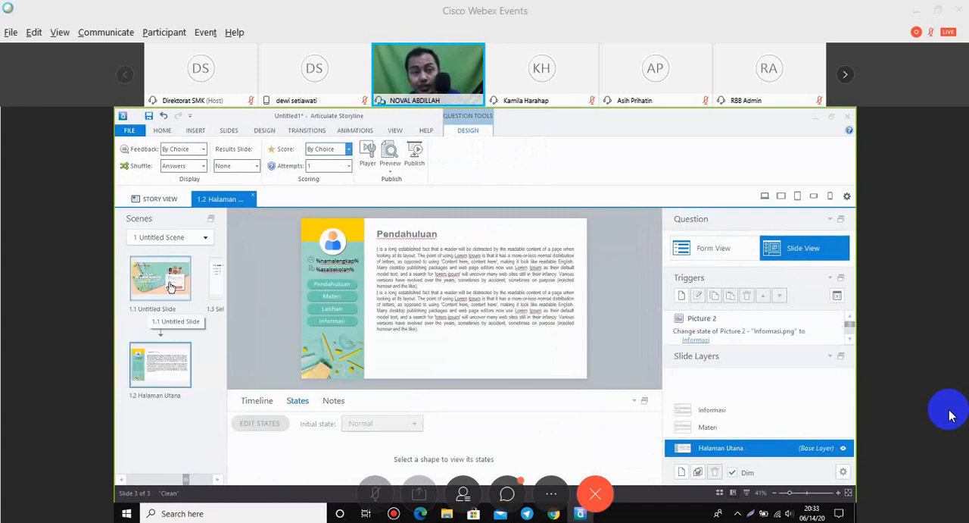
left_click(173, 284)
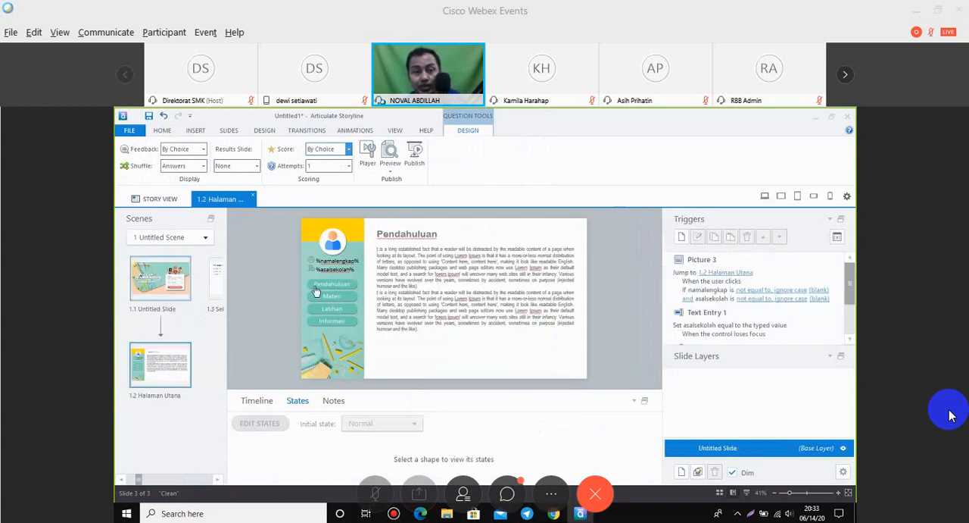
Resize the answer choices box on the question slide so its left edge lines up with the question and its top sits below it.
left_click(217, 281)
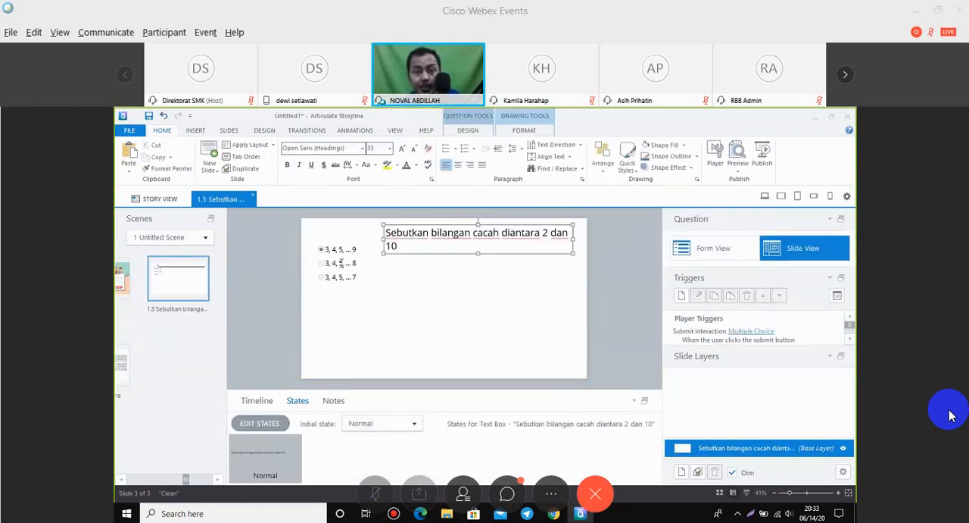
left_click(333, 263)
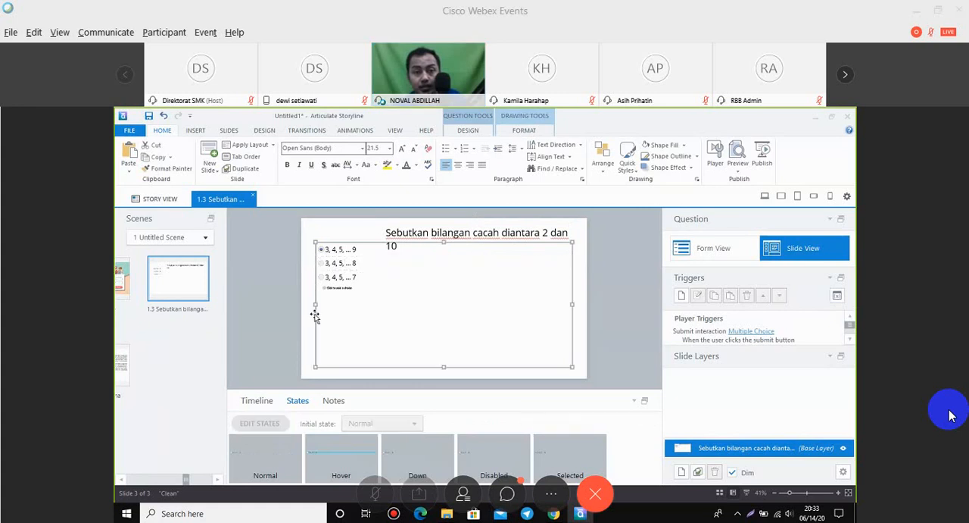
left_click(316, 303)
left_click_drag(316, 303, 387, 305)
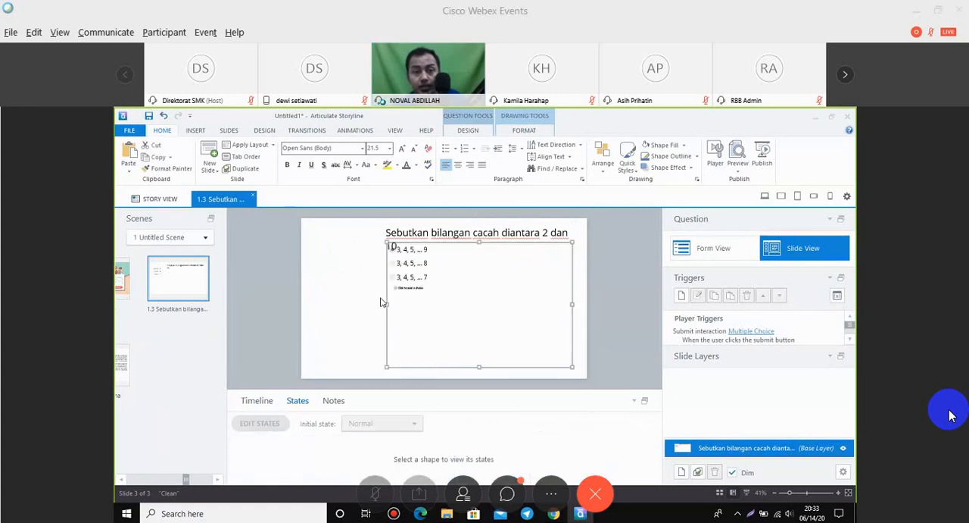
left_click_drag(479, 243, 585, 261)
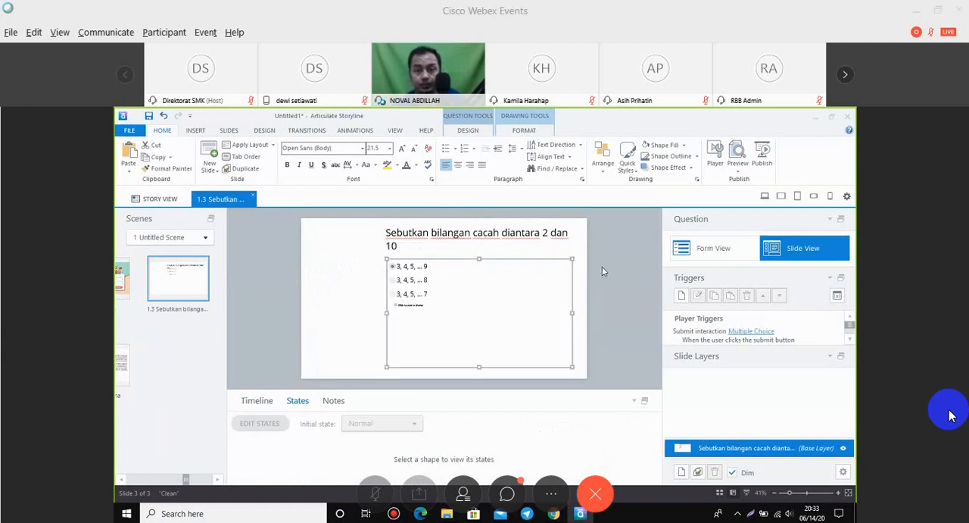
left_click(604, 271)
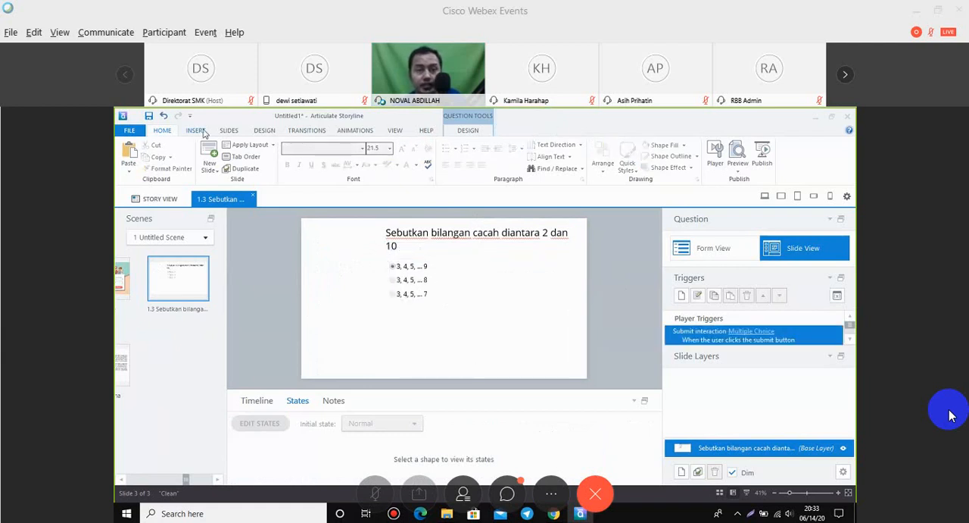
left_click(198, 131)
left_click(238, 166)
left_click(261, 183)
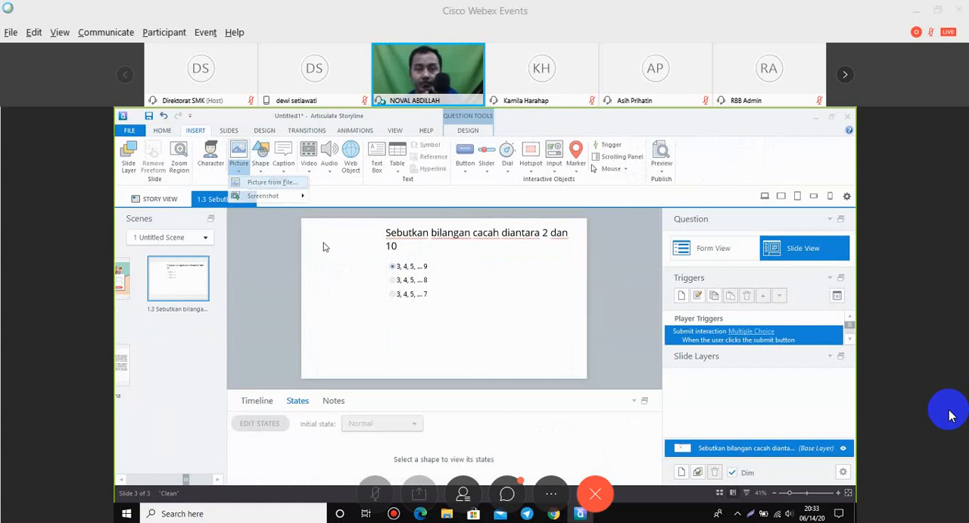
scroll(643, 318, "down", 3)
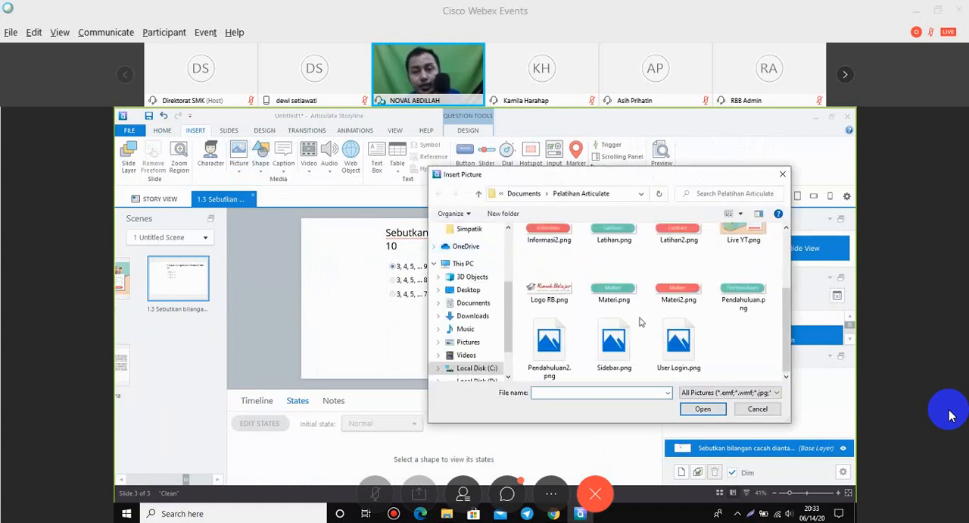
left_click(614, 340)
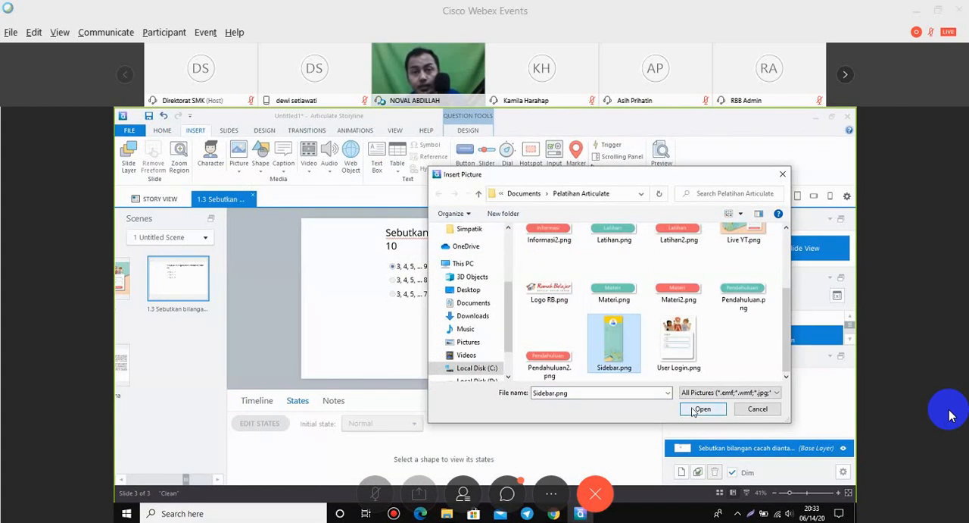
left_click(701, 409)
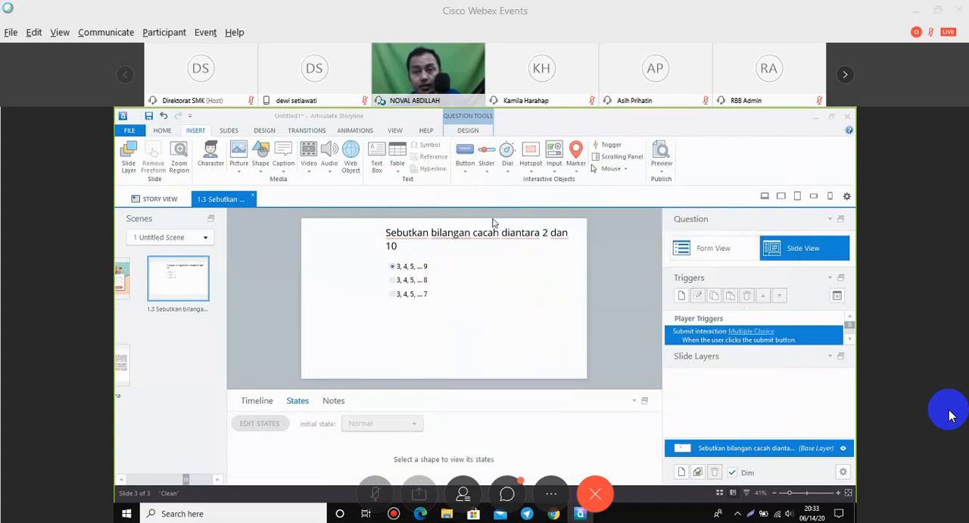
left_click(672, 144)
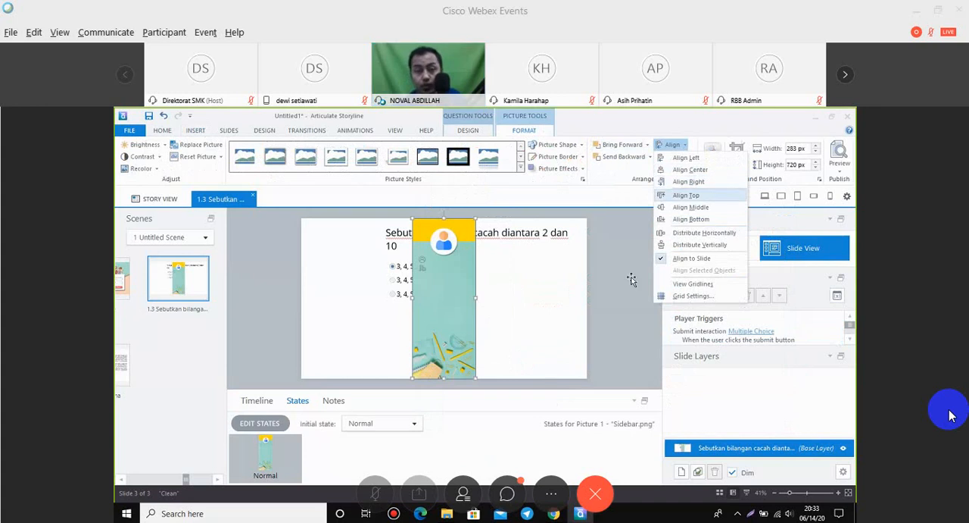
left_click(591, 292)
key("Delete")
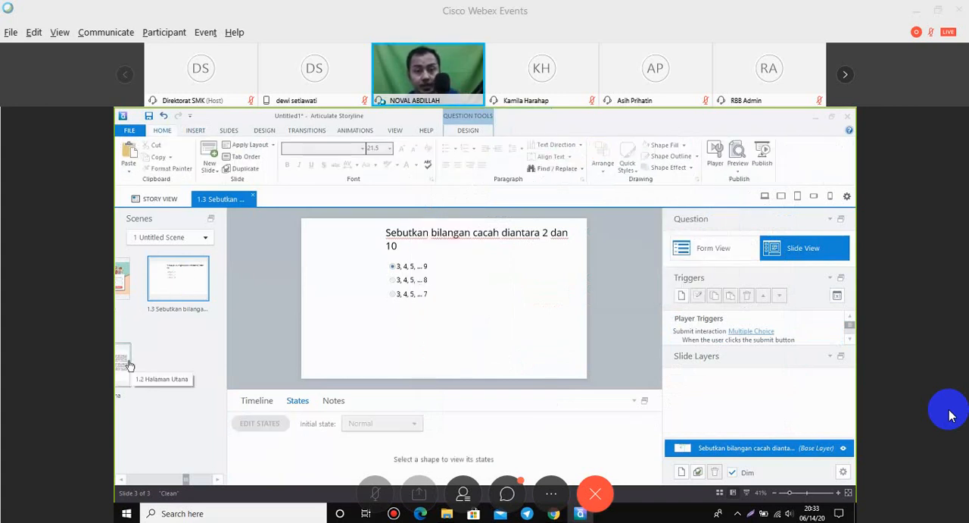
Copy the sidebar with its profile fields and menu buttons from the Halaman Utana slide onto the question slide.
left_click(130, 366)
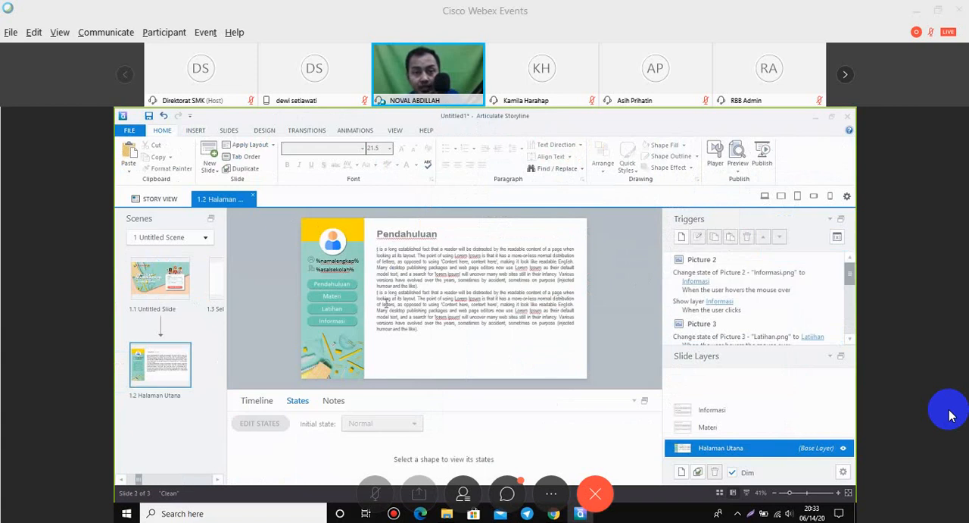
mouse_move(283, 214)
left_mouse_down()
mouse_move(380, 379)
mouse_move(376, 389)
left_mouse_up()
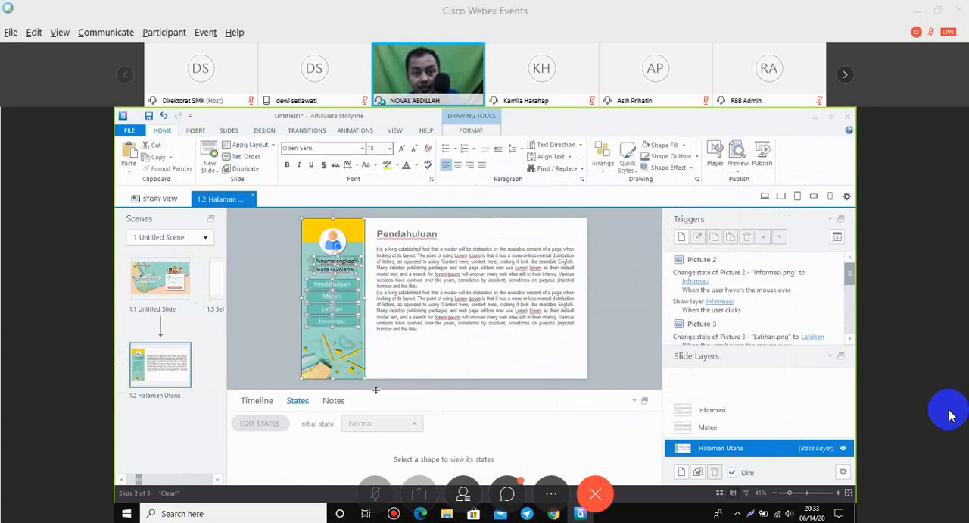
left_click(217, 278)
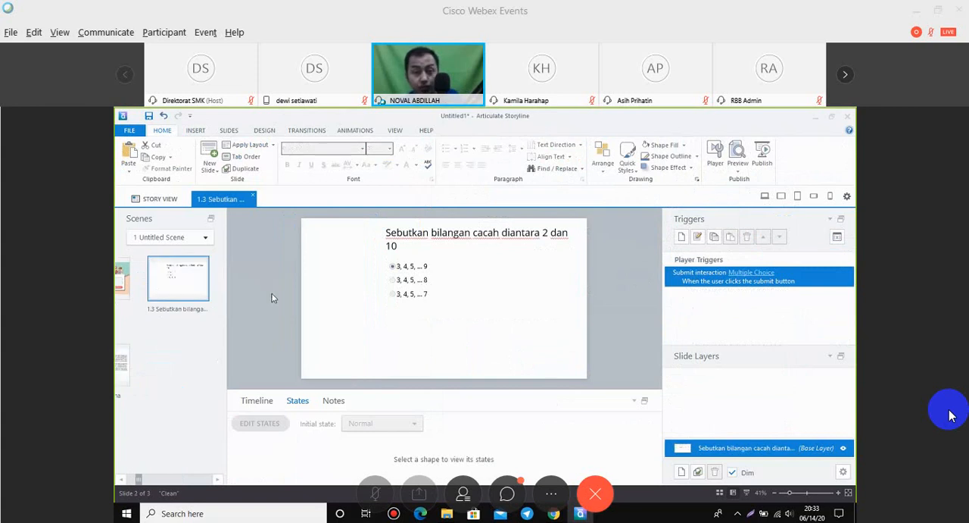
key("ctrl+v")
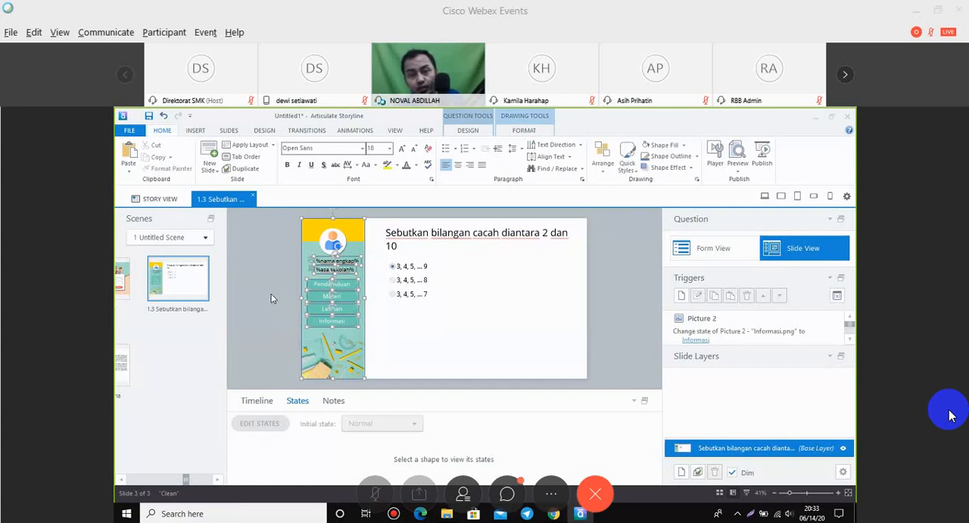
left_click(271, 298)
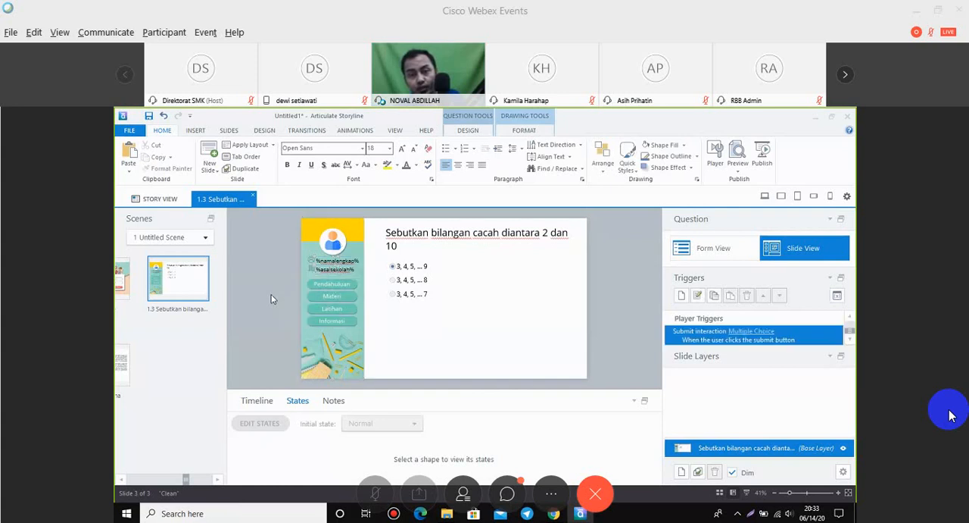
Widen the question text box and the answer choices box towards the sidebar, with the question on a single line.
left_click(381, 240)
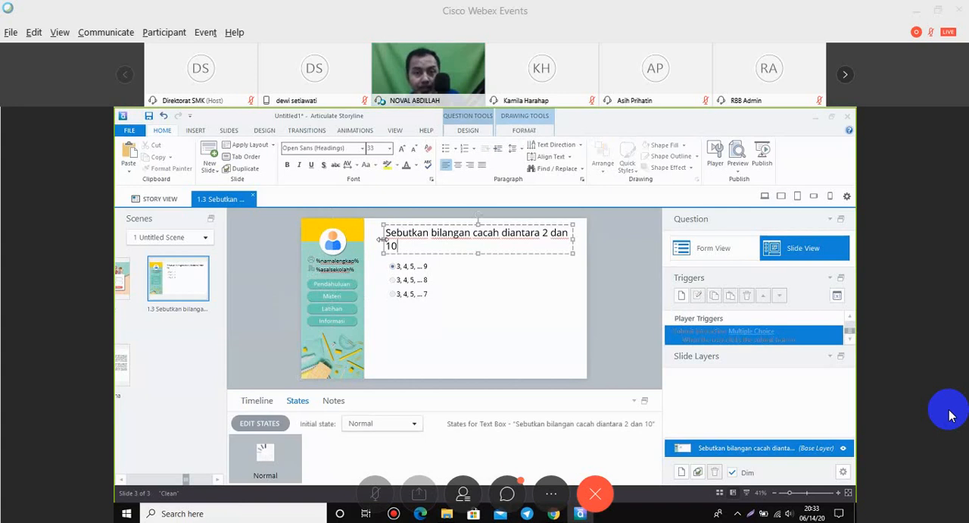
left_click_drag(381, 239, 370, 239)
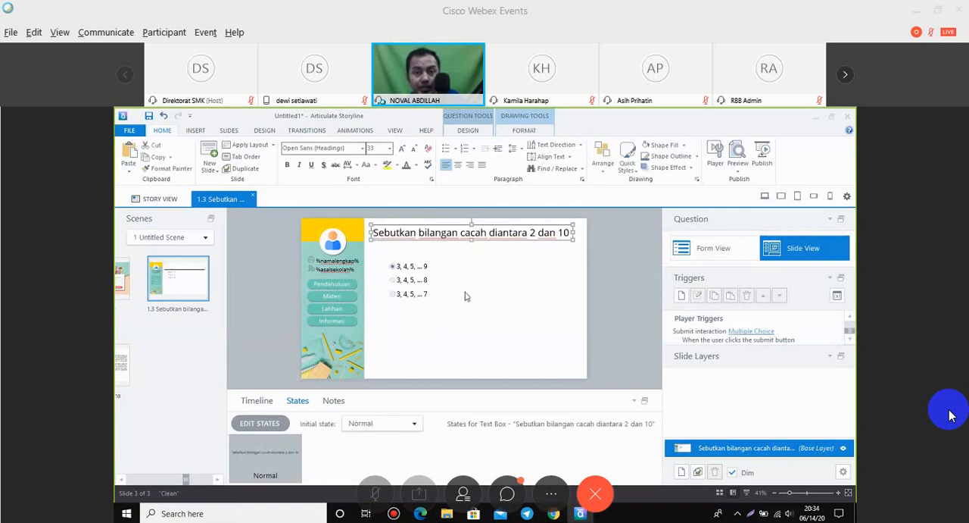
left_click(466, 296)
left_click(401, 294)
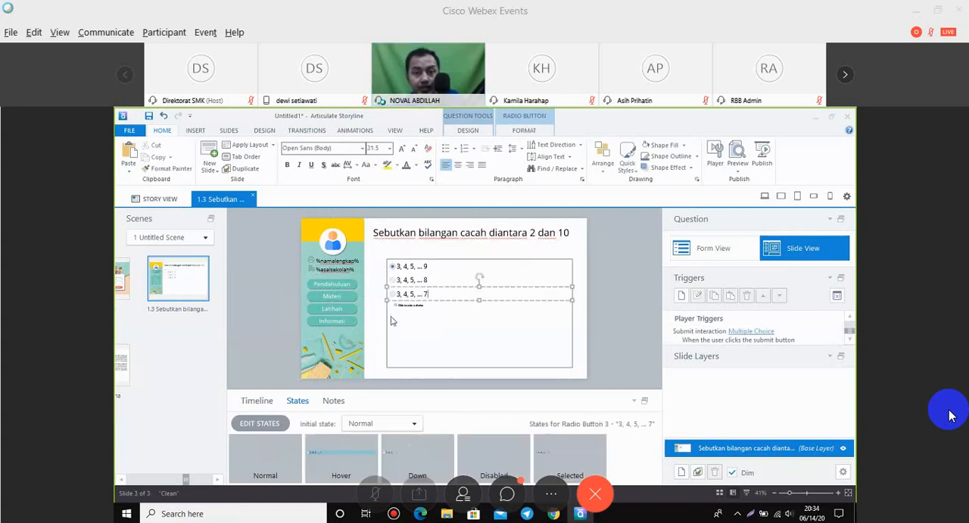
left_click(387, 315)
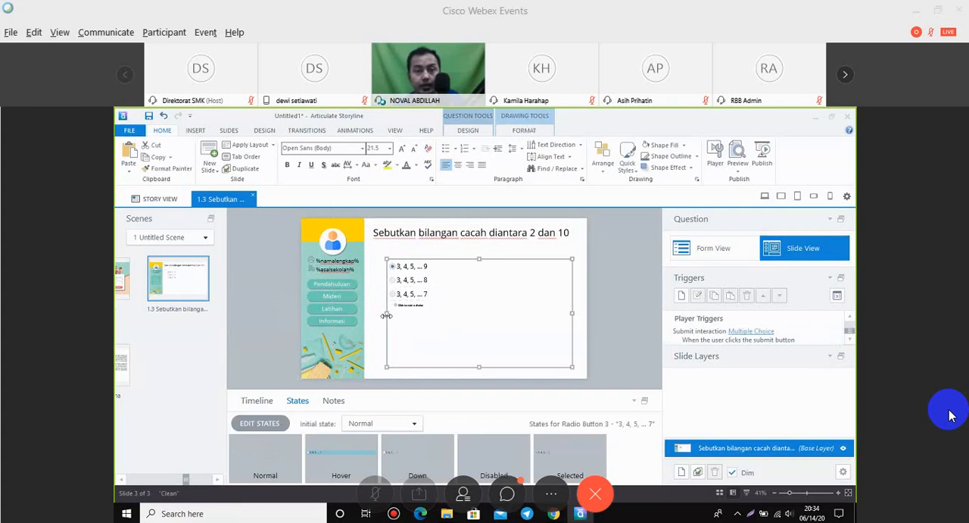
left_click_drag(387, 314, 374, 314)
left_click(593, 237)
Move the question text down and lower the top edge of the answer choices box slightly.
left_click(480, 242)
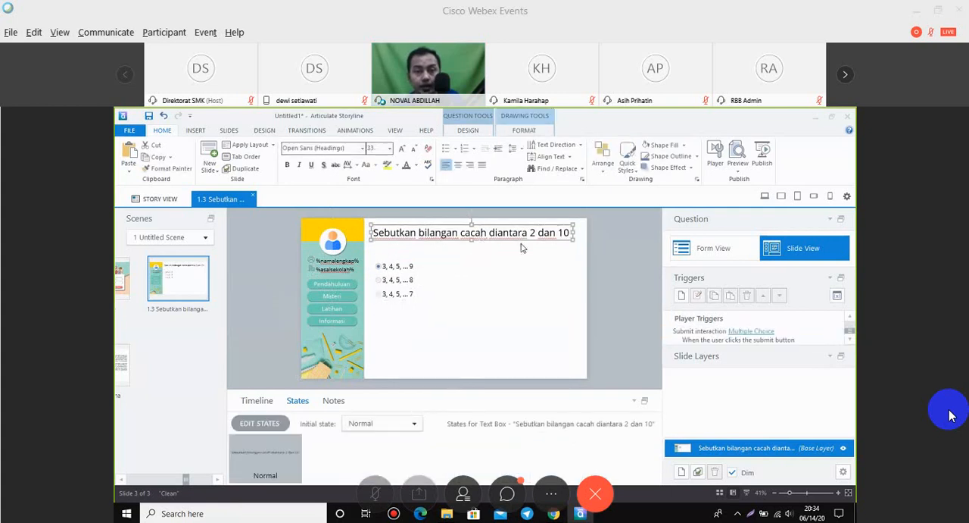
key("Down")
key("Down")
key("Down")
key("Down")
key("Down")
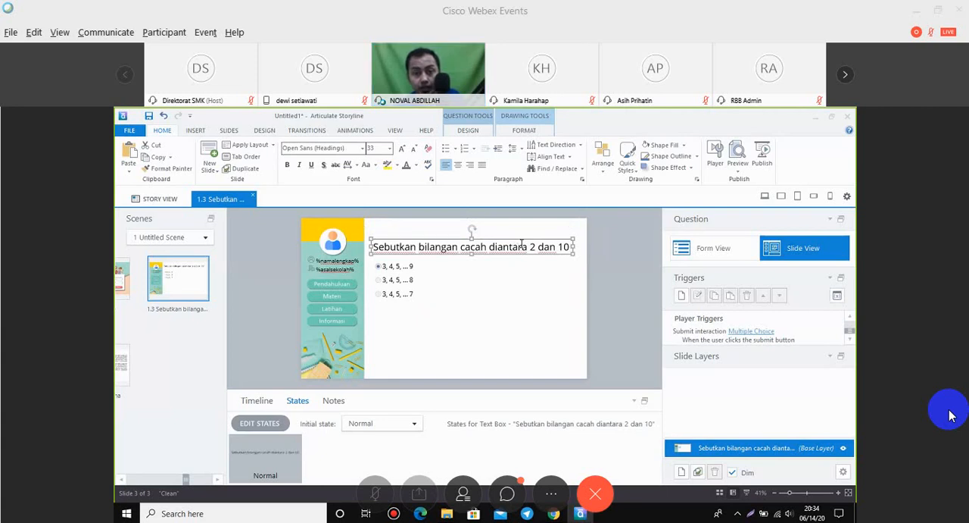
left_click(472, 261)
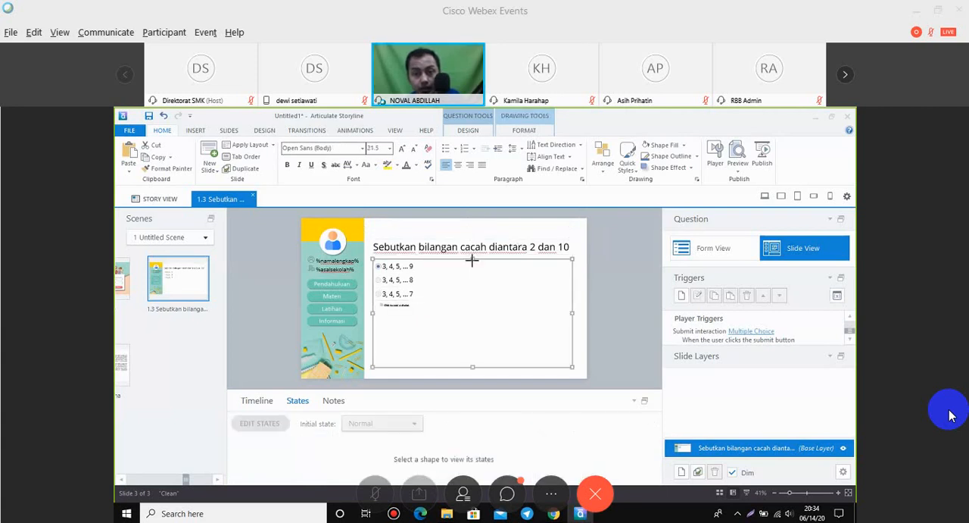
left_click_drag(473, 266, 473, 265)
Nudge the question text further down until it sits just above the first answer choice.
left_click(532, 255)
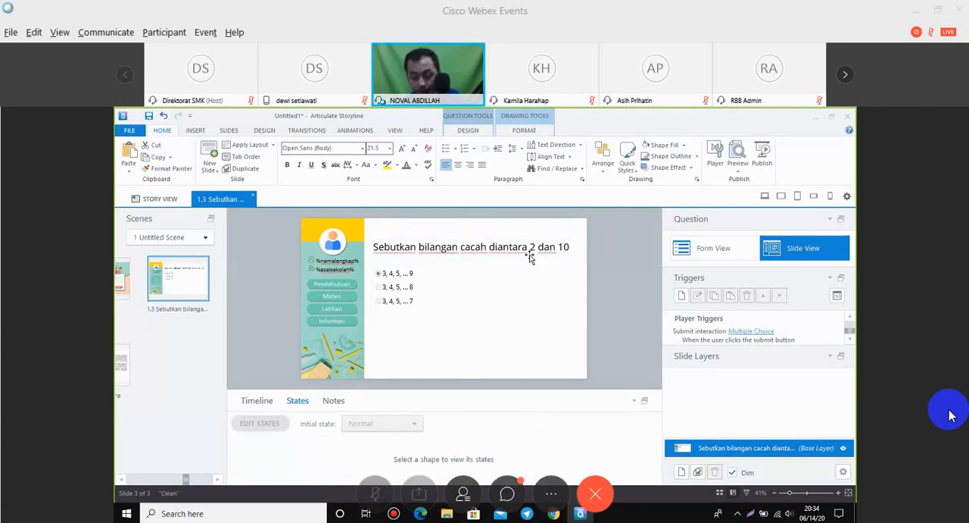
key("Down")
key("Down")
key("Down")
key("Down")
key("Down")
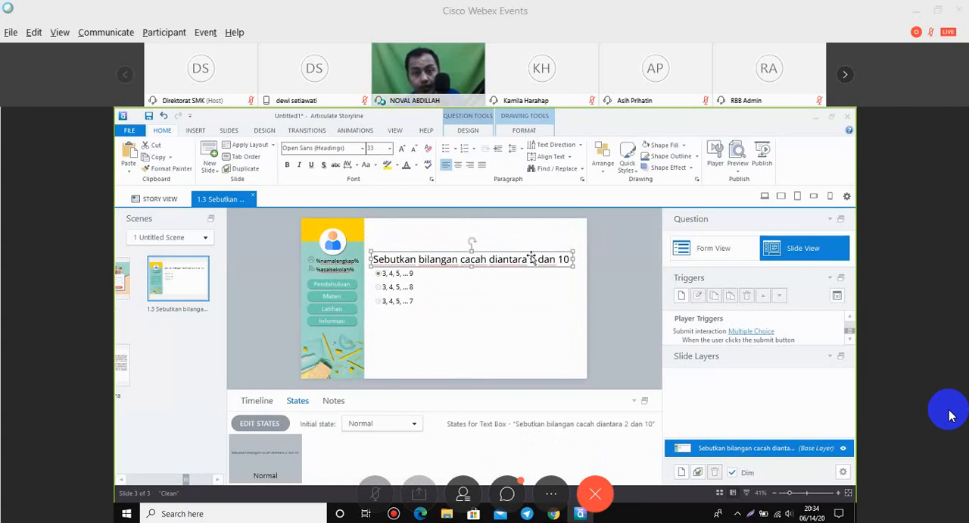
key("Up")
left_click(727, 335)
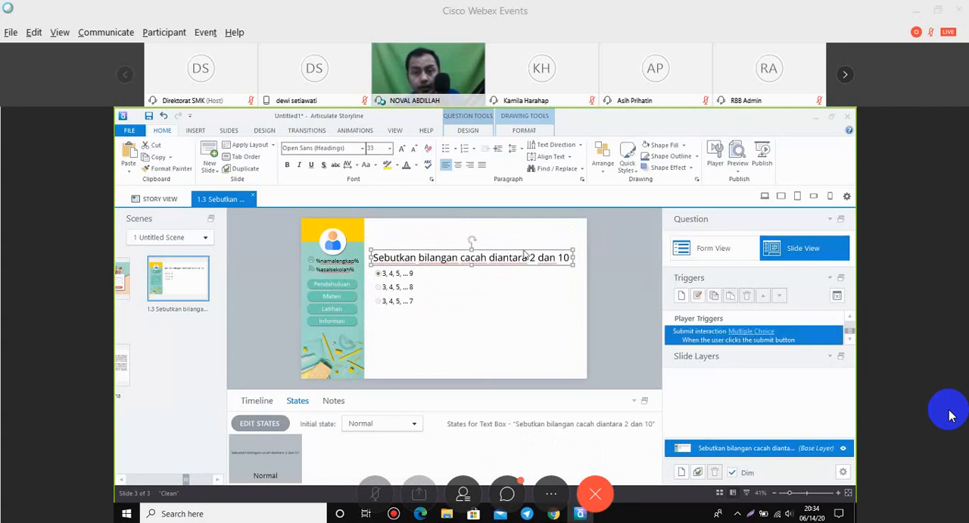
left_click(368, 260)
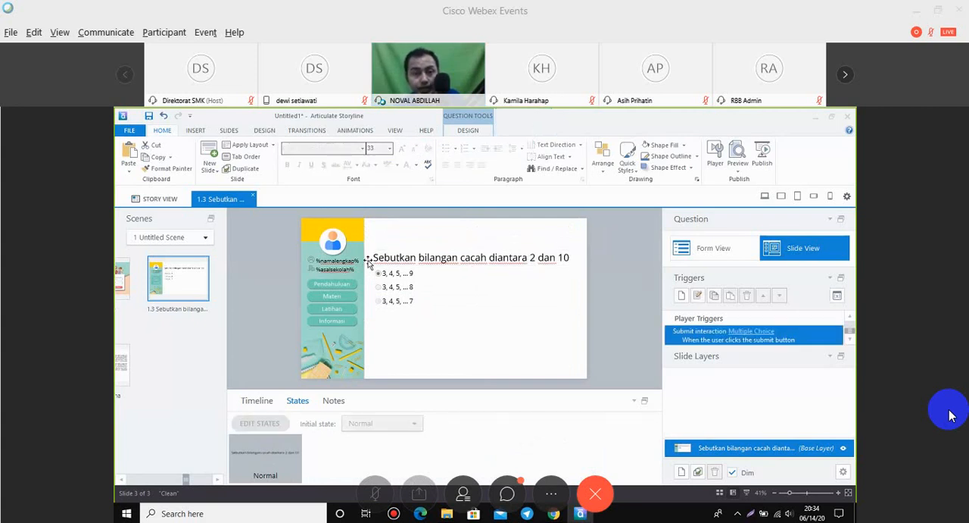
Open the Halaman Utana slide and select the body text box under the Pendahuluan heading.
left_click(126, 366)
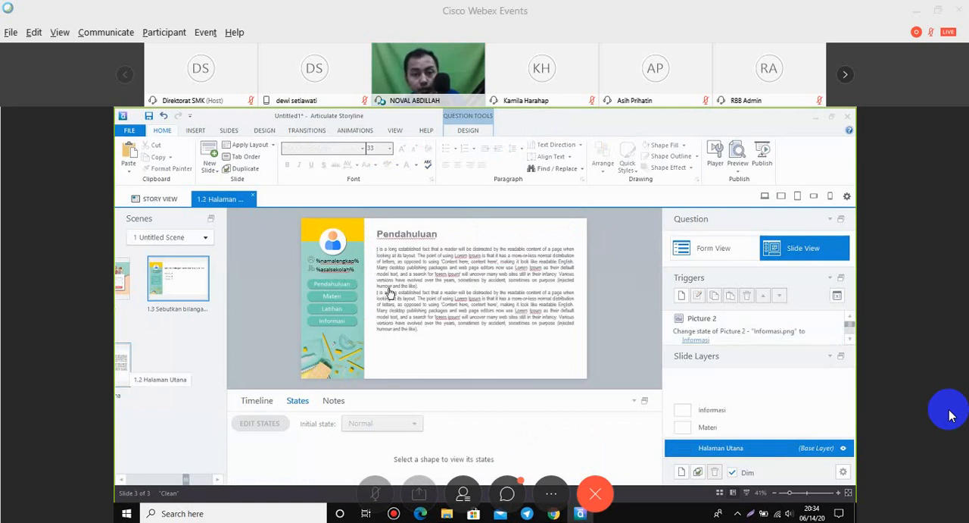
left_click(420, 239)
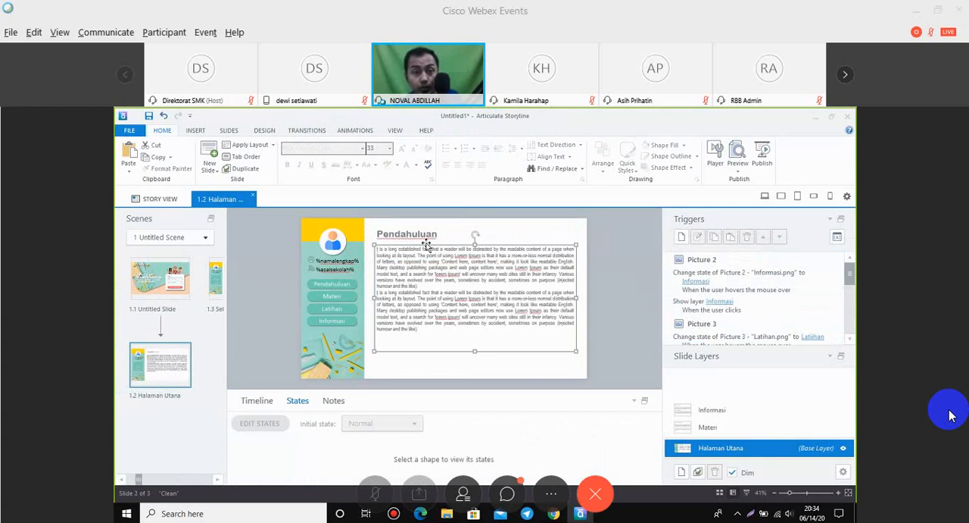
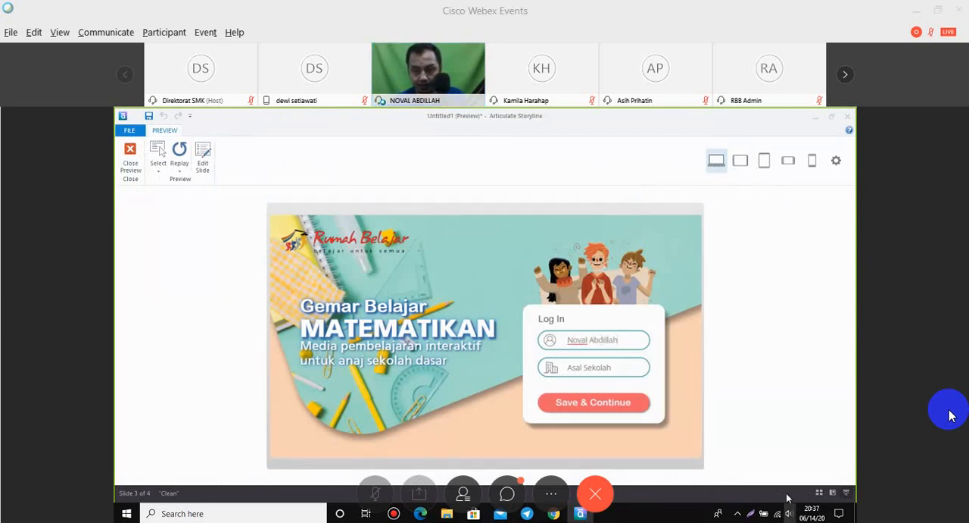
left_click(791, 515)
left_click(758, 487)
left_click(952, 416)
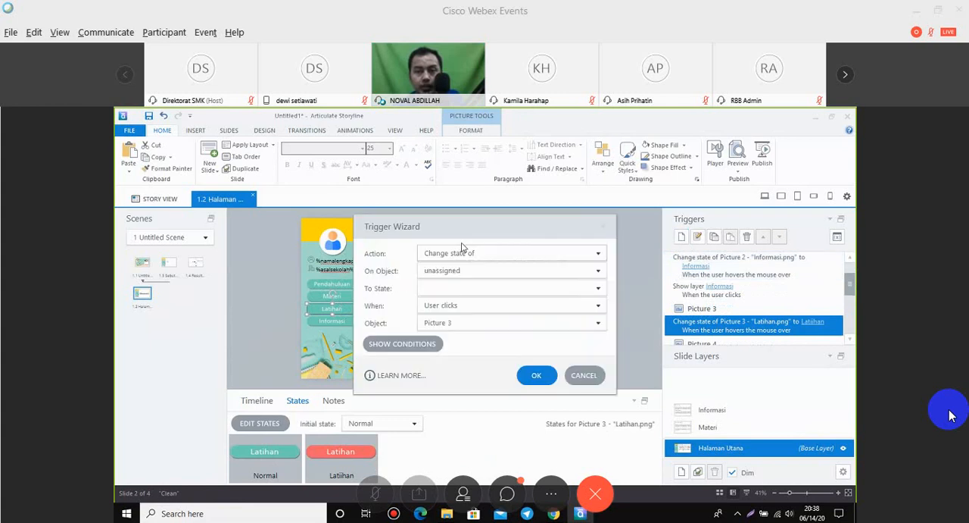
Add a trigger to the Latihan button that jumps to slide 1.3, Sebutkan bilangan cacah diantara 2 dan 10, when the user clicks.
left_click_drag(431, 227, 572, 222)
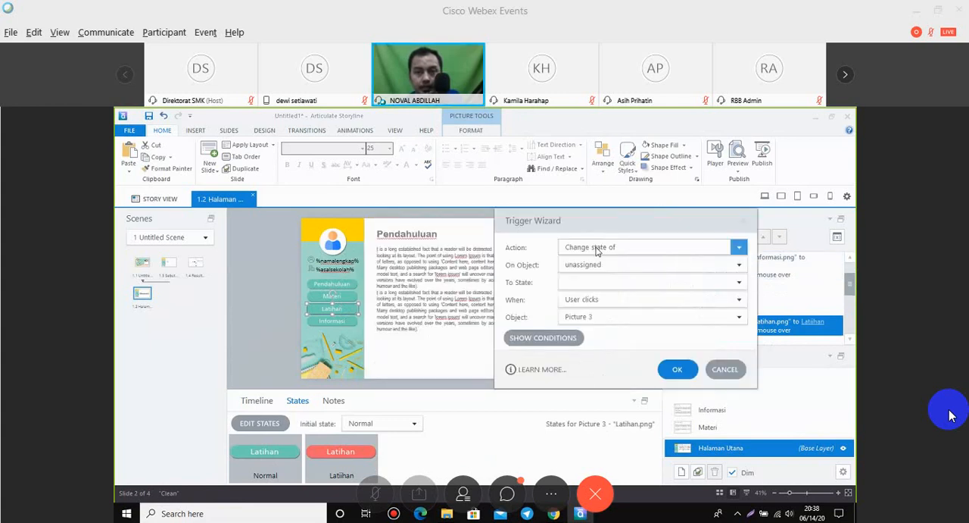
left_click(596, 247)
left_click(599, 131)
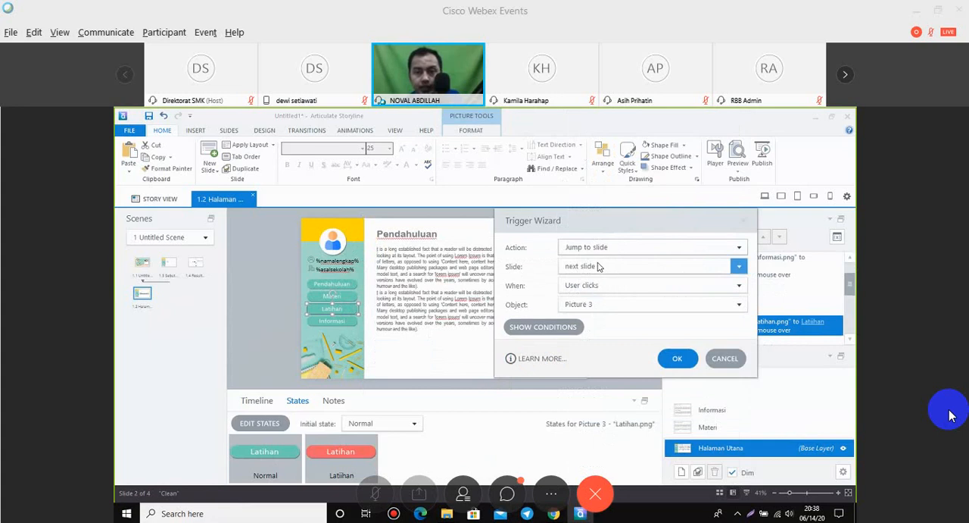
left_click(601, 267)
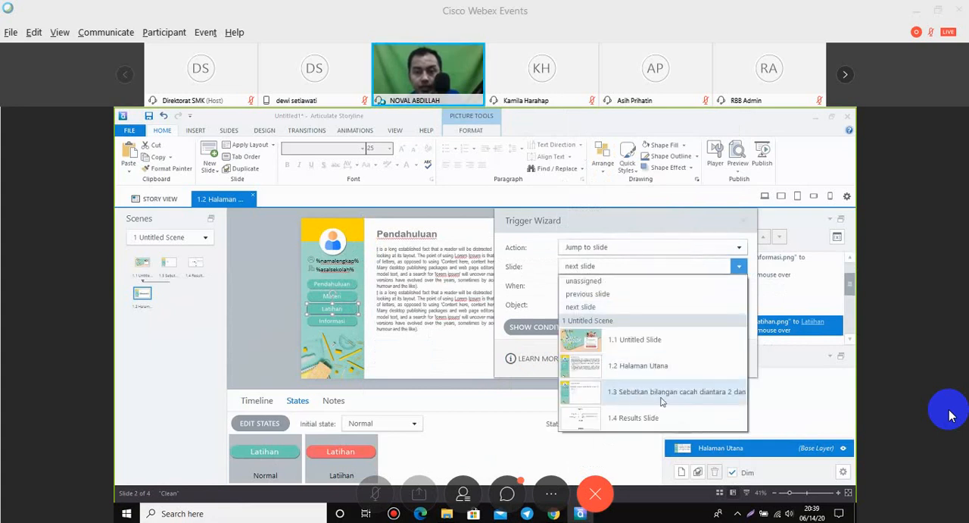
left_click(618, 397)
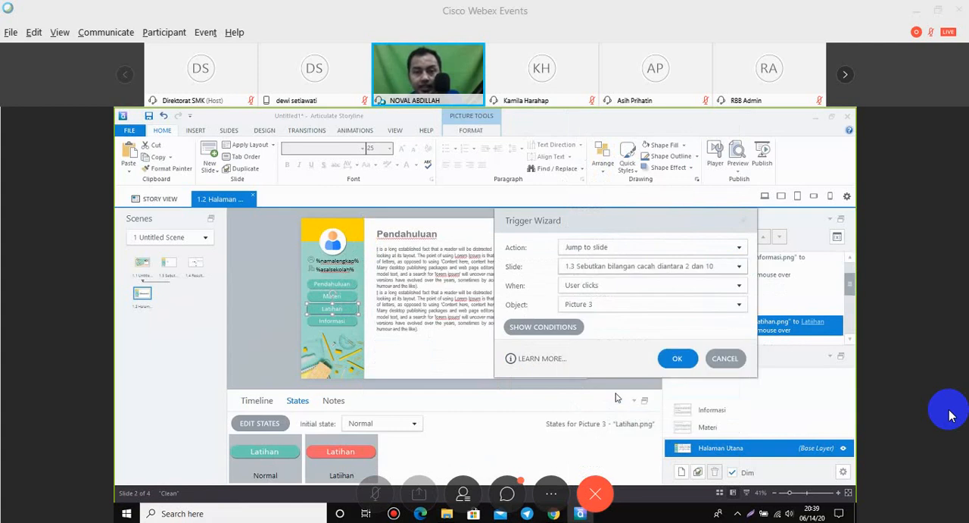
left_click(675, 360)
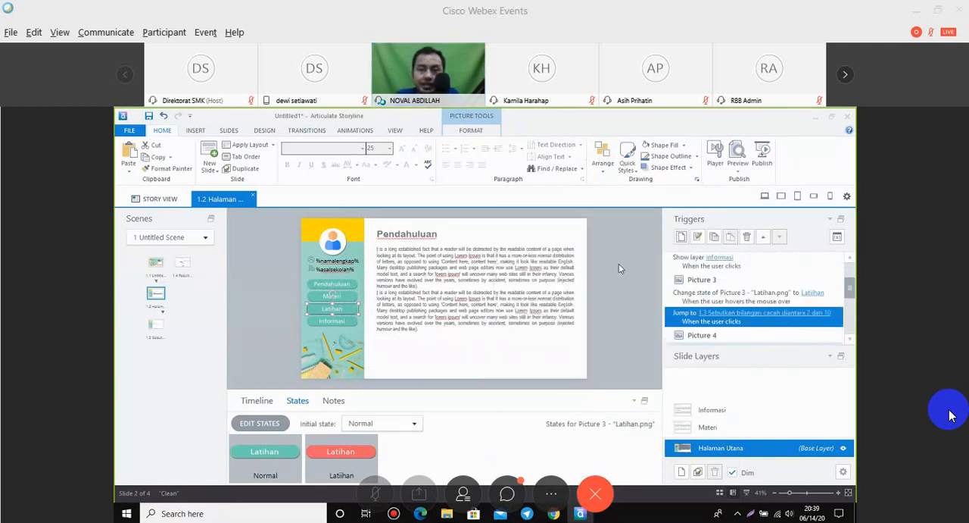
Preview the project and submit the login form with the student's full name and SDN 3 Tlogosari as the school.
key("F12")
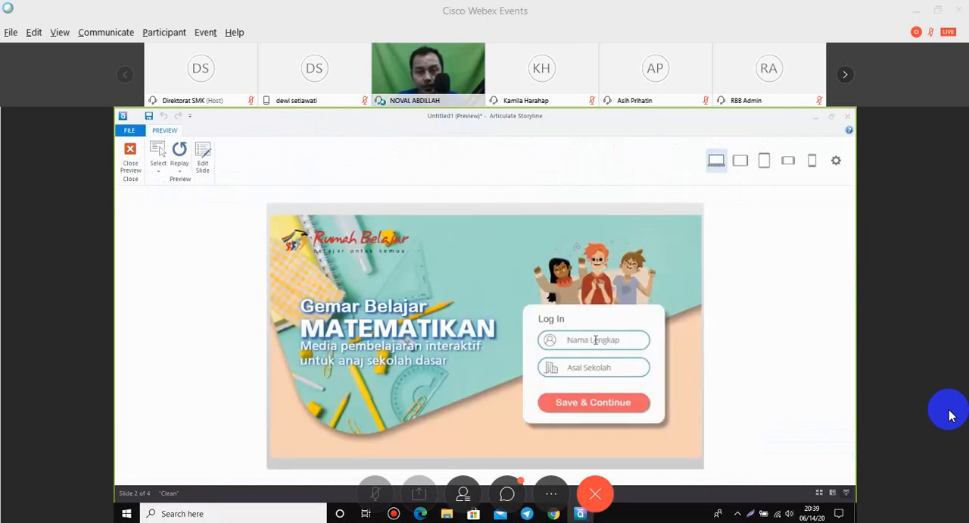
left_click(596, 340)
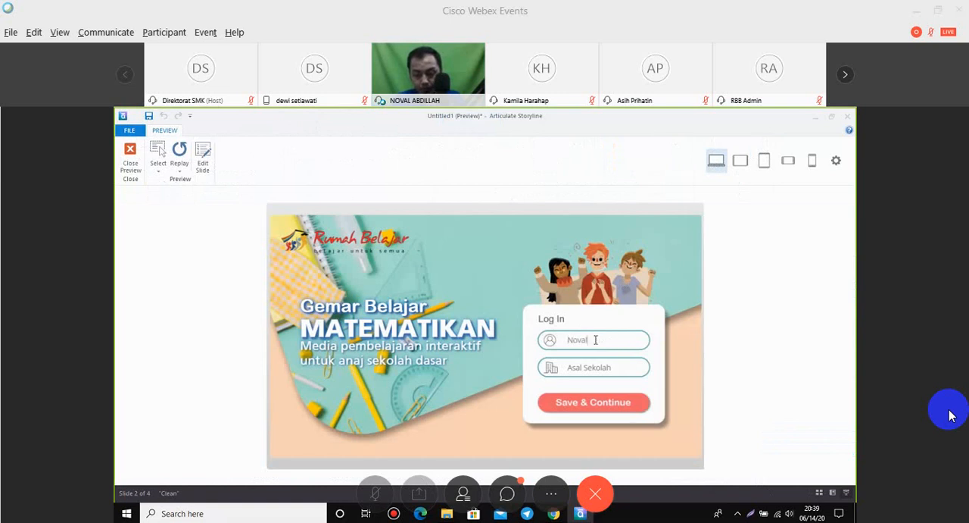
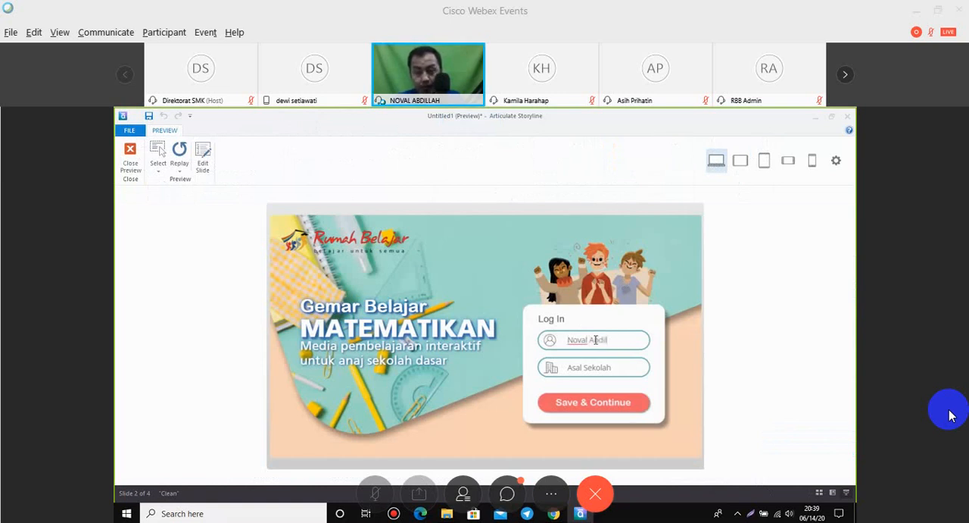
left_click(602, 368)
type("SDN")
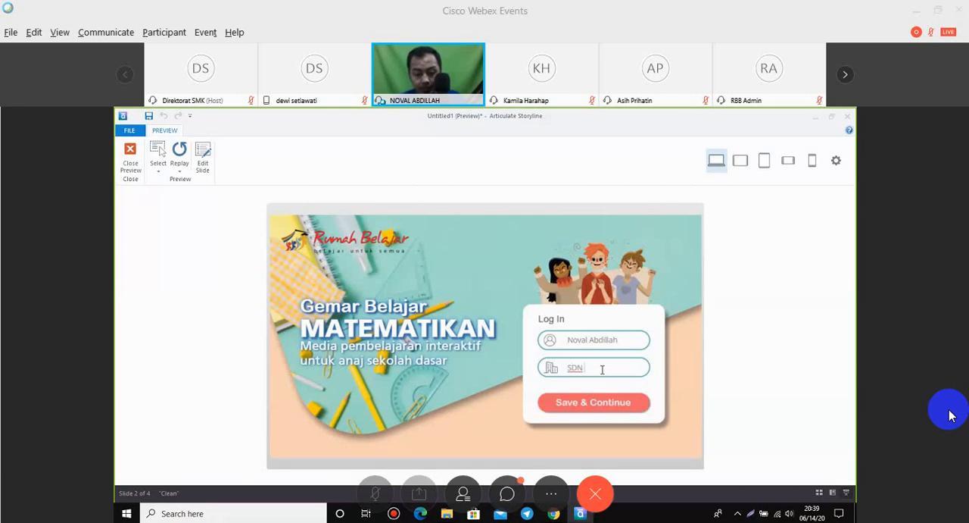
type(" 3 Tlogosari")
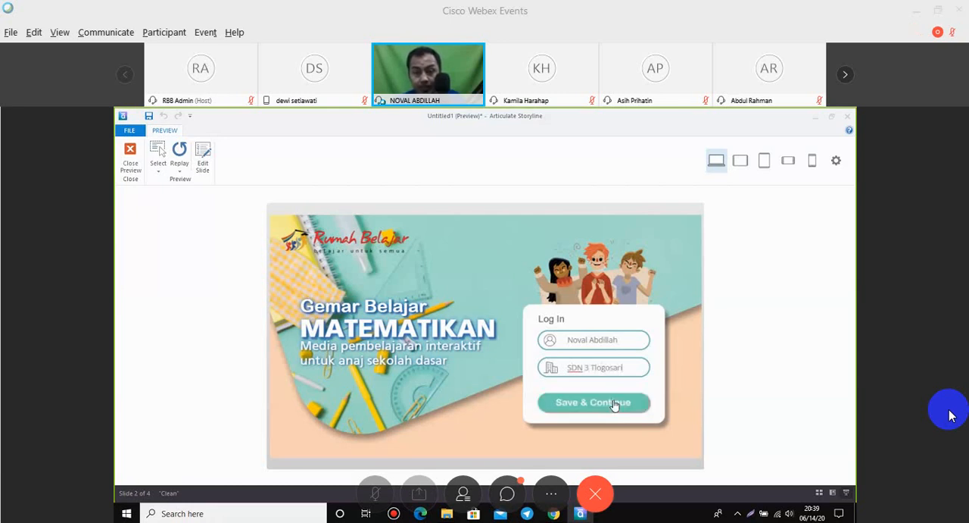
left_click(617, 405)
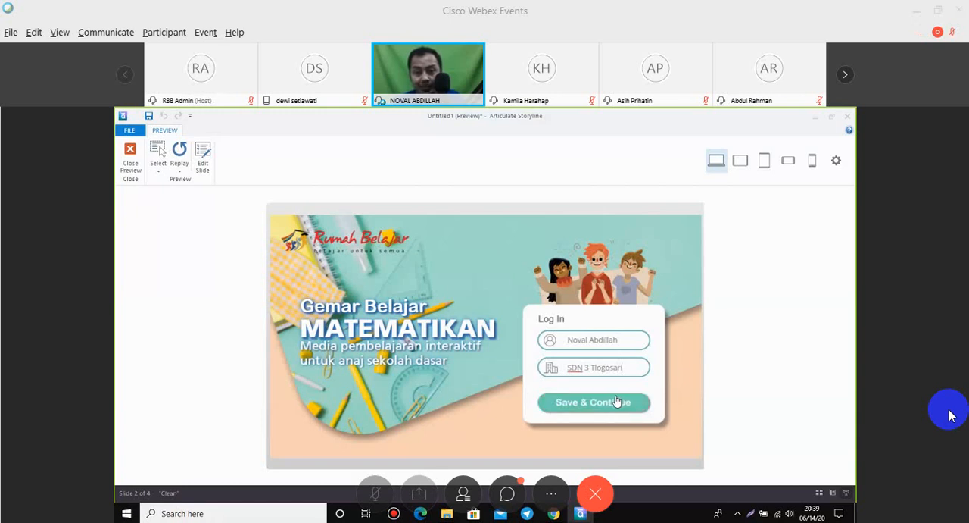
left_click(616, 403)
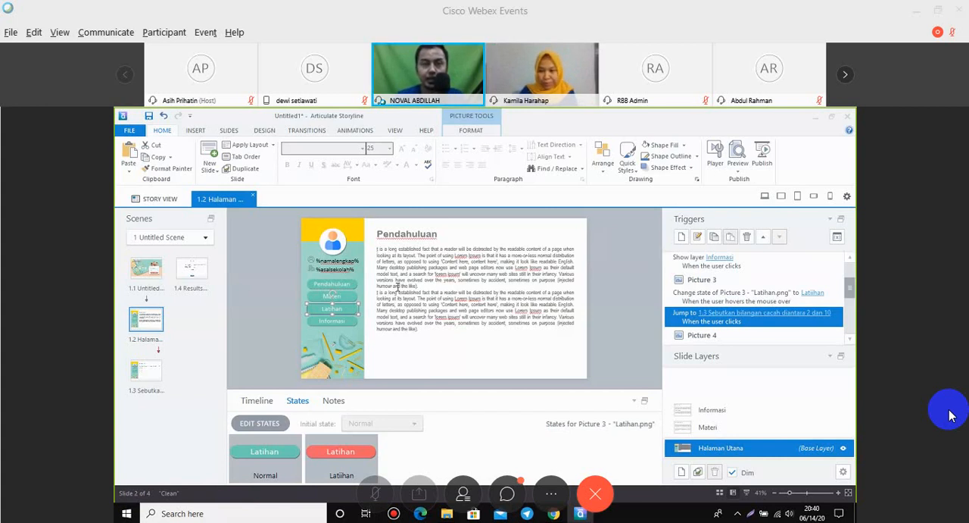
left_click(396, 286)
left_click(342, 131)
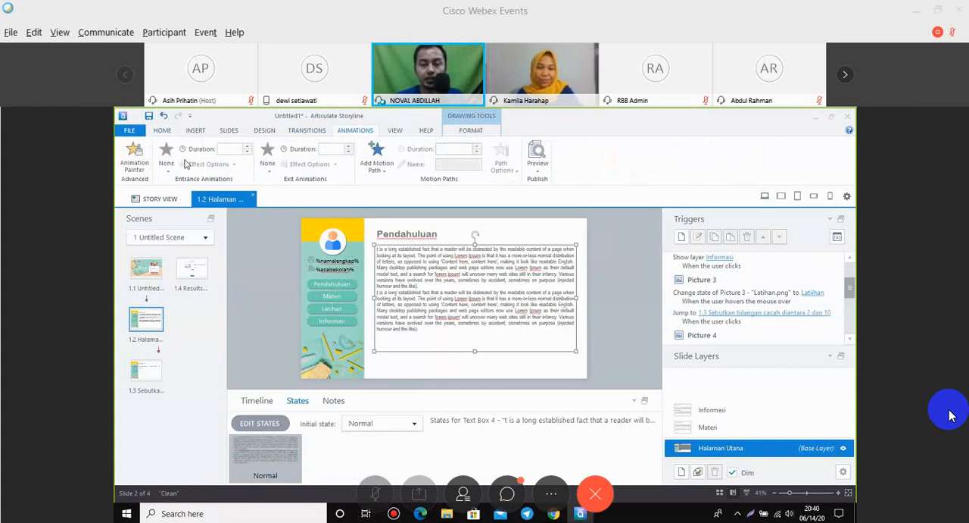
left_click(273, 307)
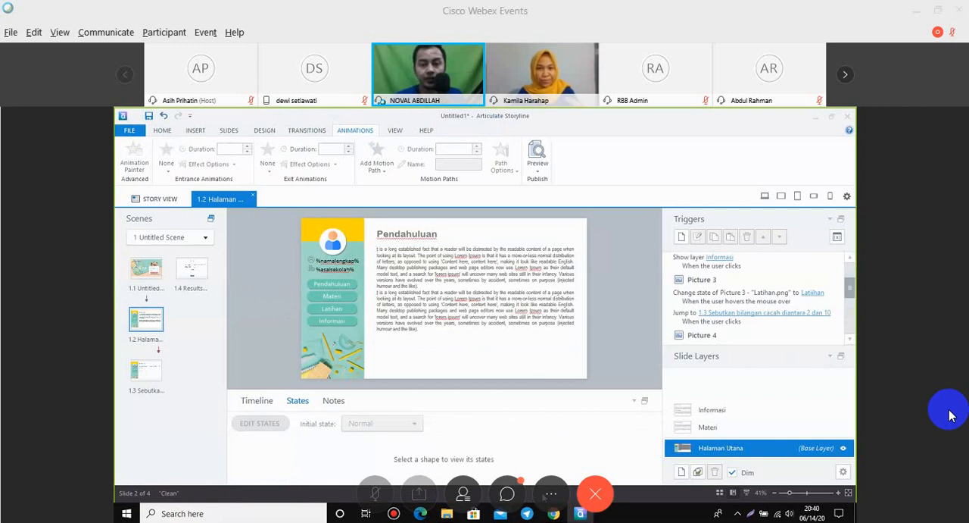
left_click(348, 326)
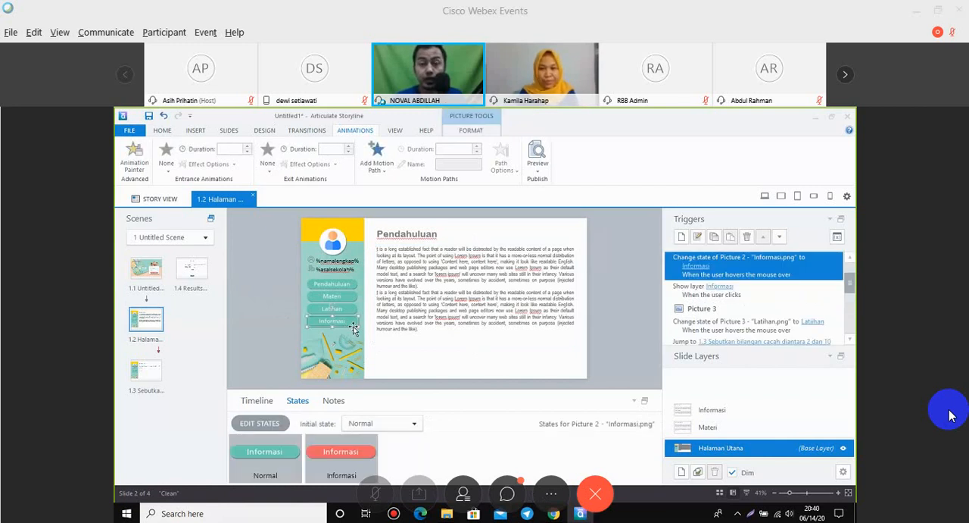
left_click(272, 319)
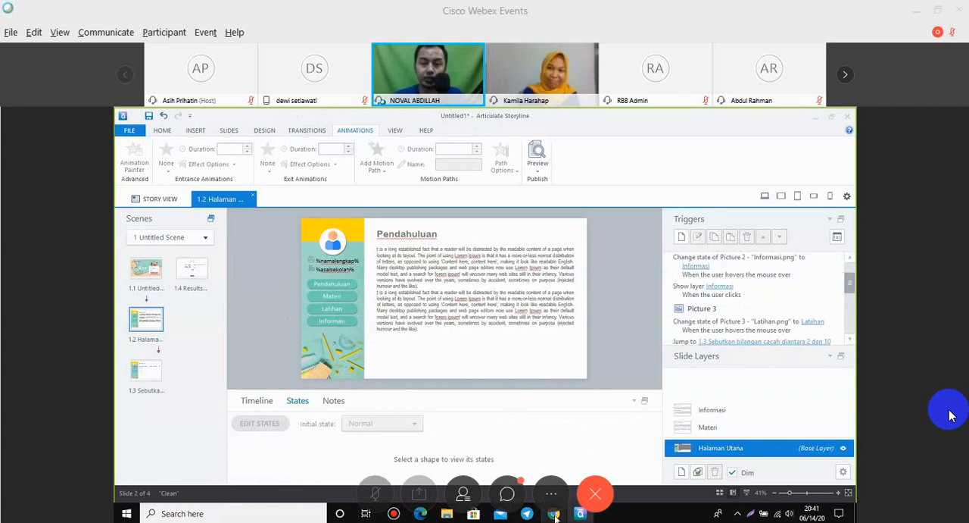
mouse_move(555, 517)
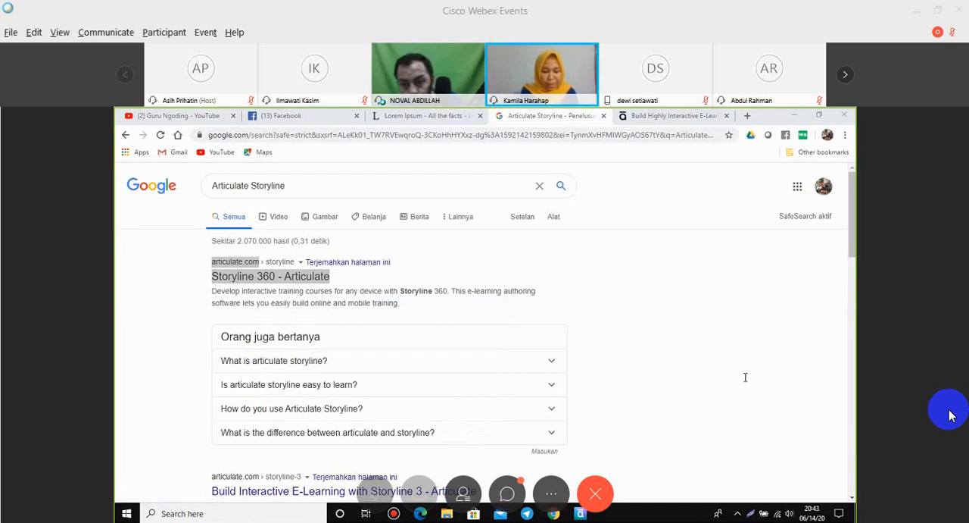
Open the Webex meeting chat, set the message recipient to All Panelists, and close the chat.
left_click(507, 493)
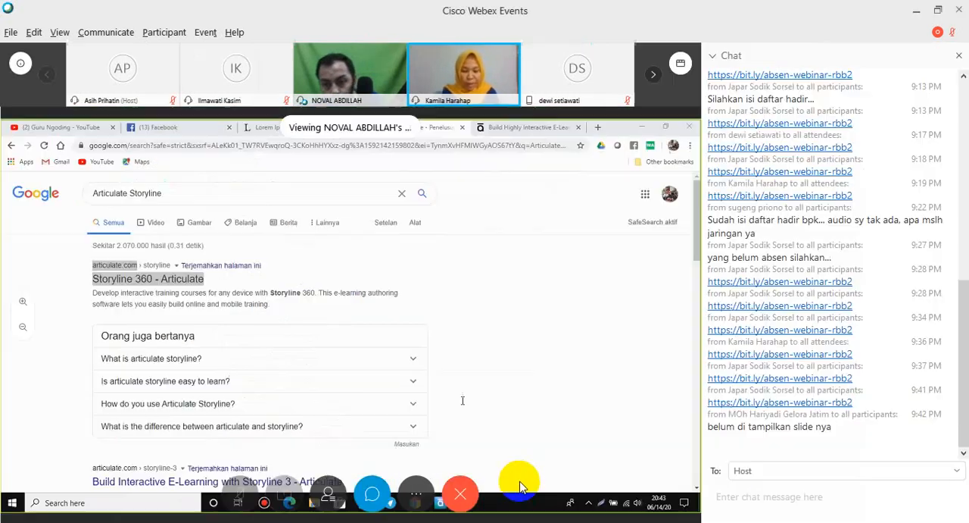
scroll(817, 474, "down", 2)
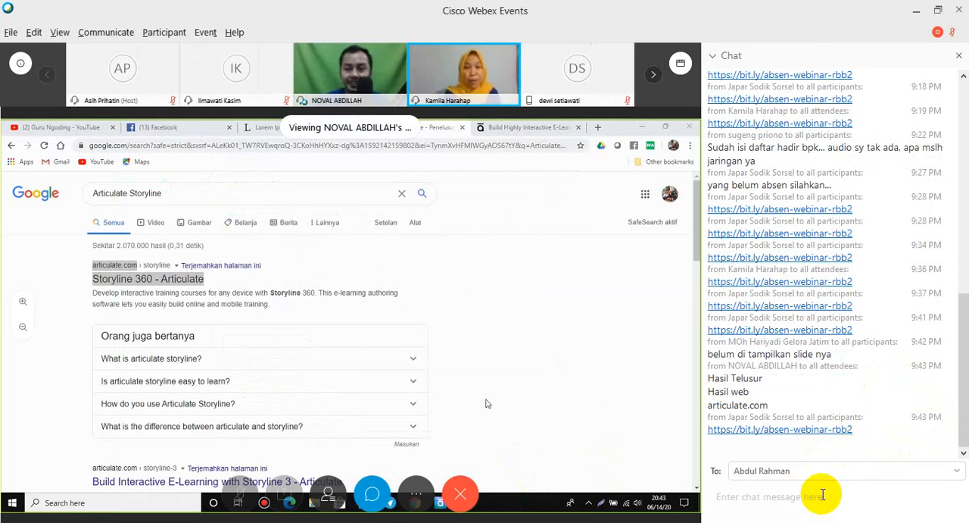
left_click(956, 471)
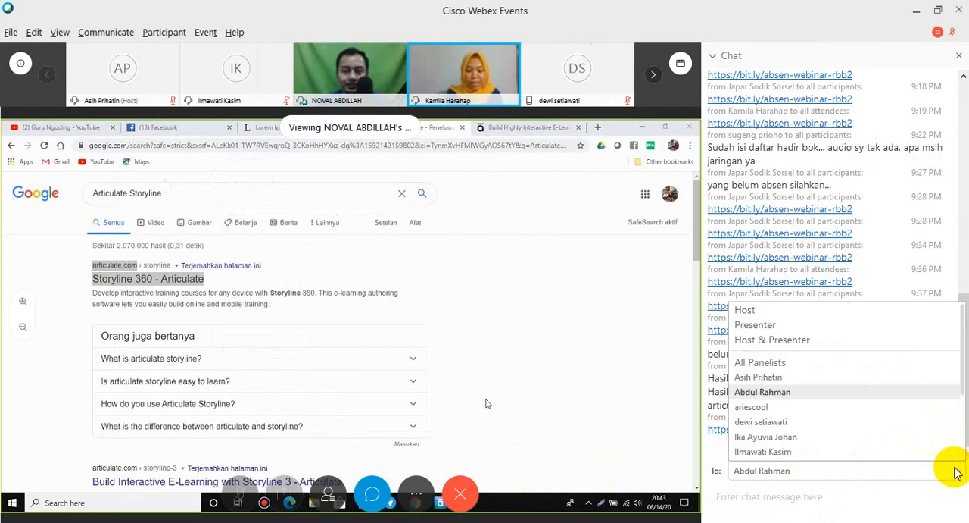
left_click(777, 364)
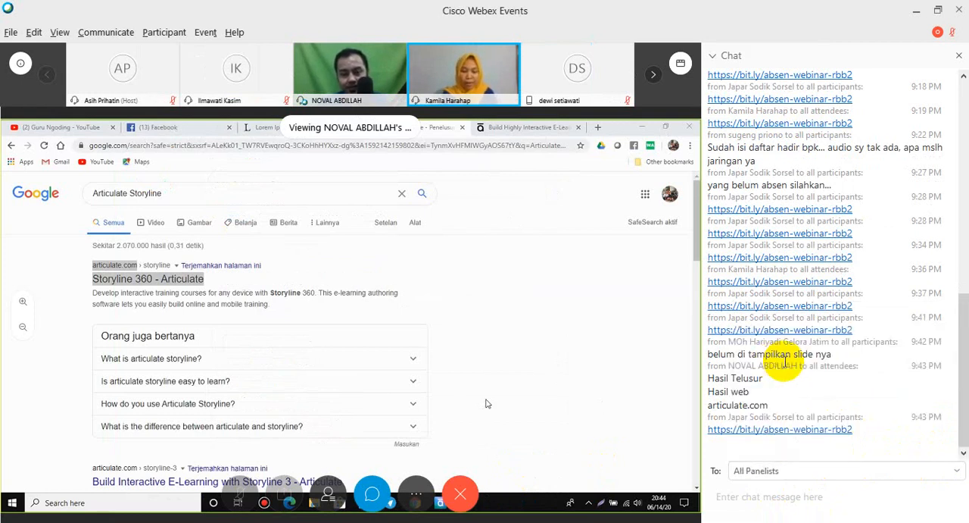
left_click(960, 55)
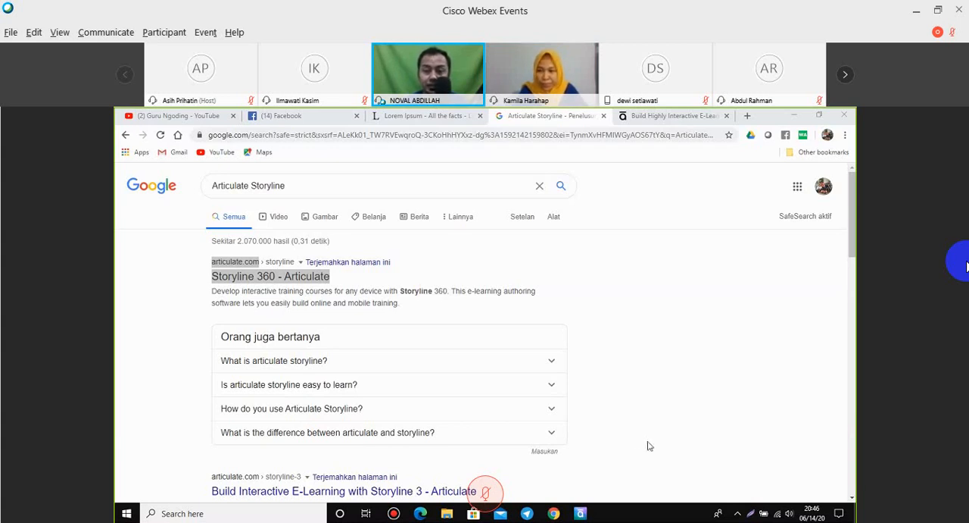
Switch back to Articulate Storyline and open the project's publish settings.
left_click(582, 513)
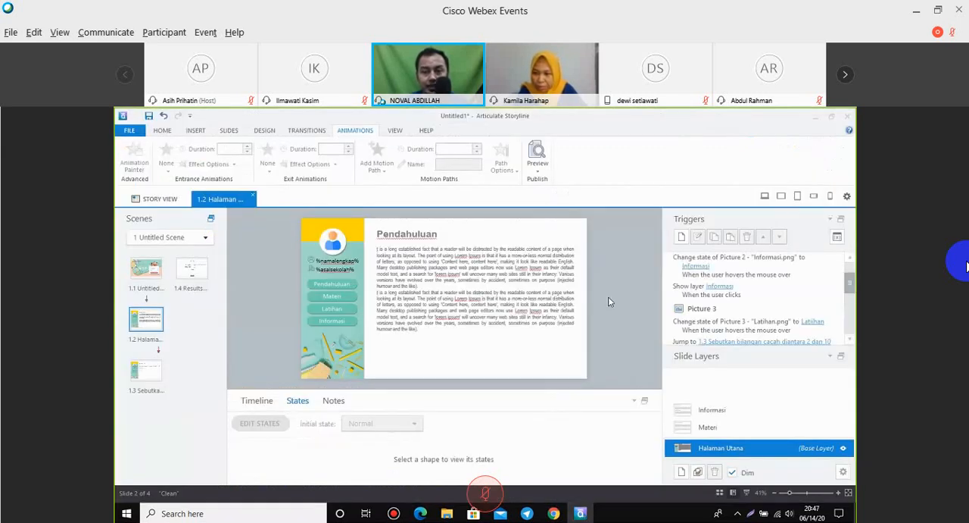
left_click(128, 132)
left_click(162, 131)
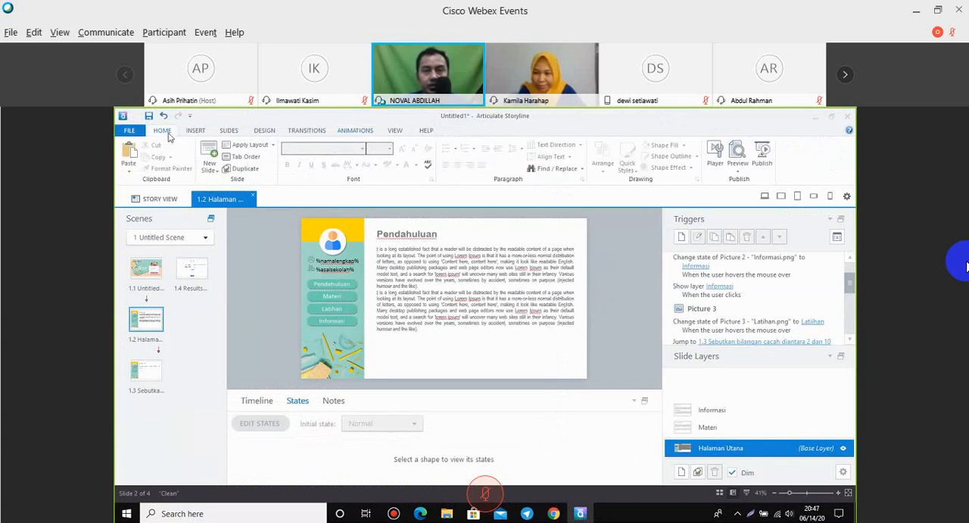
left_click(763, 153)
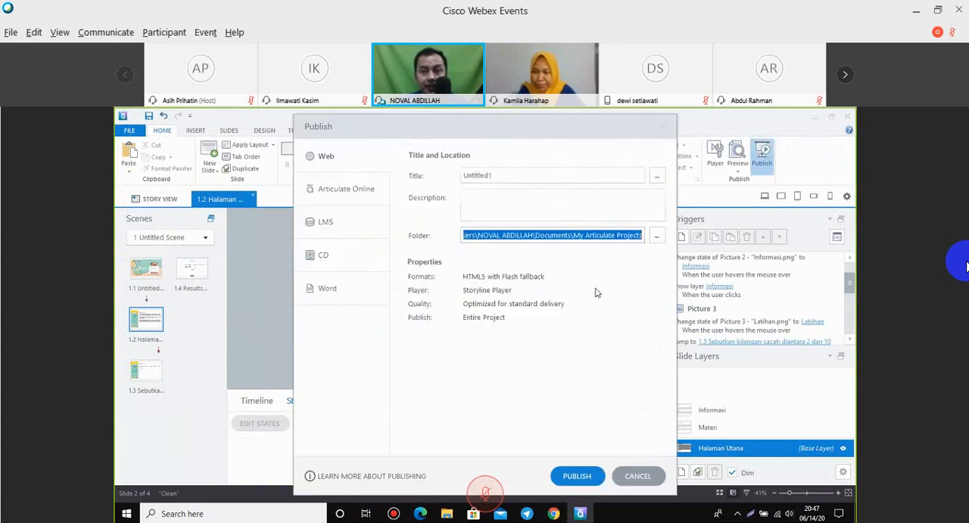
Set the published project's title to Gemar Matematika.
left_click(502, 177)
left_click_drag(502, 176, 433, 181)
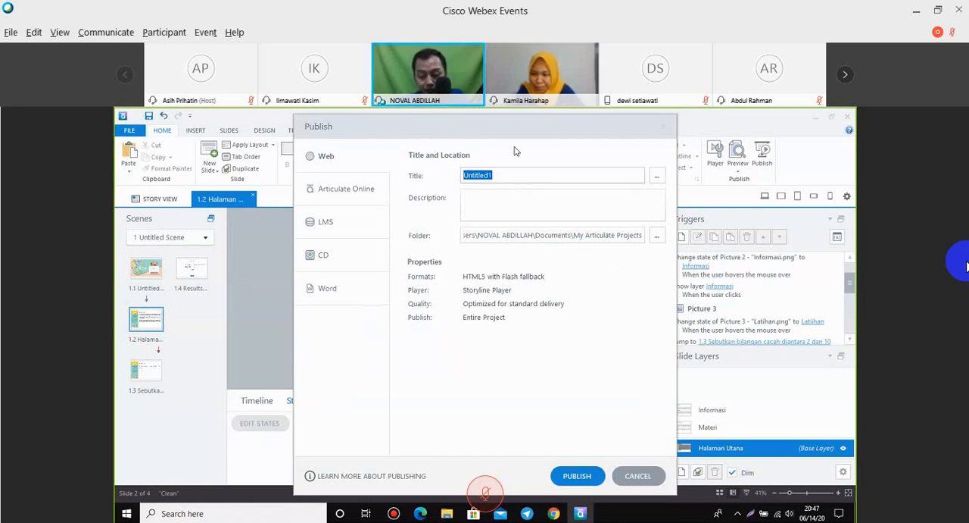
type("Ge")
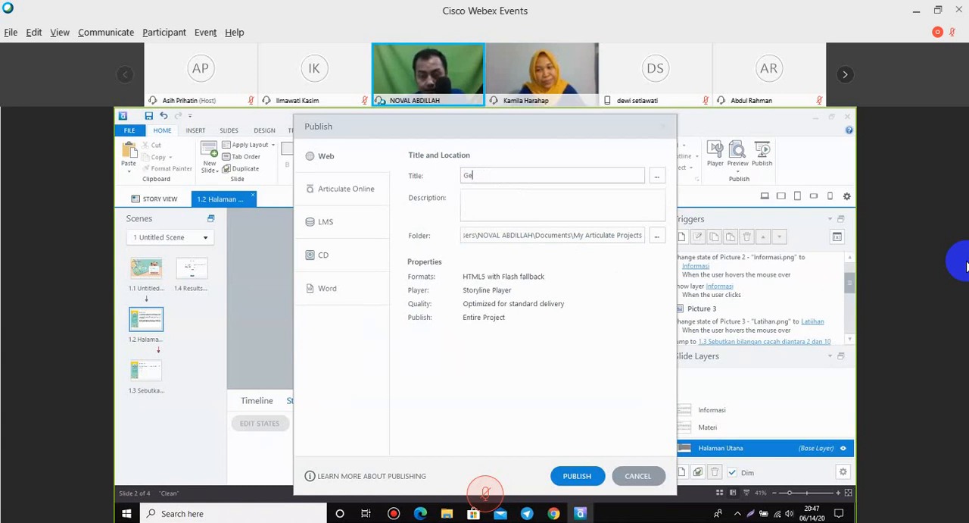
type("mar")
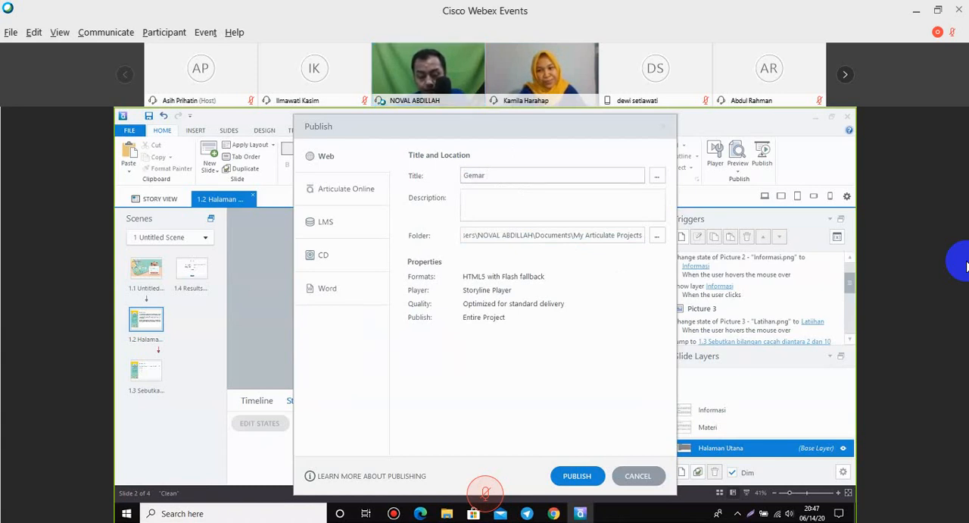
type(" Matematika")
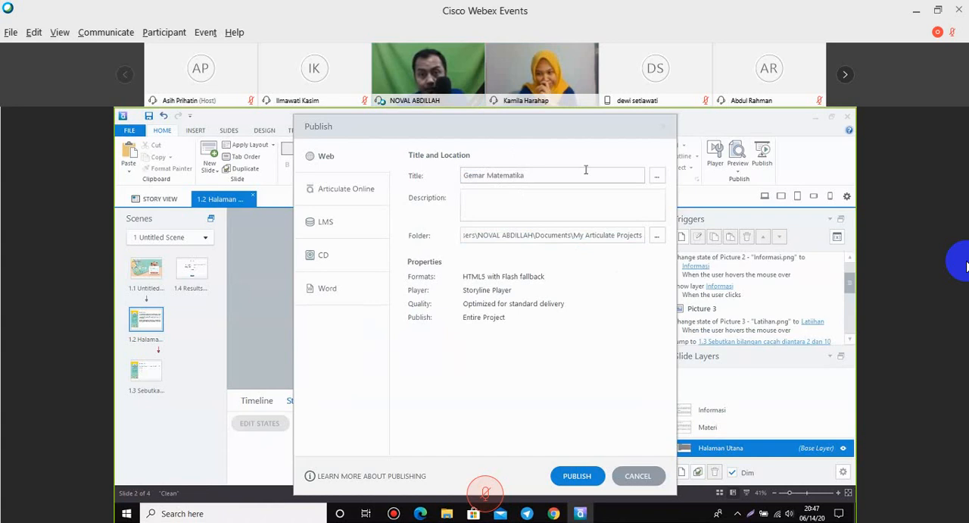
left_click(537, 201)
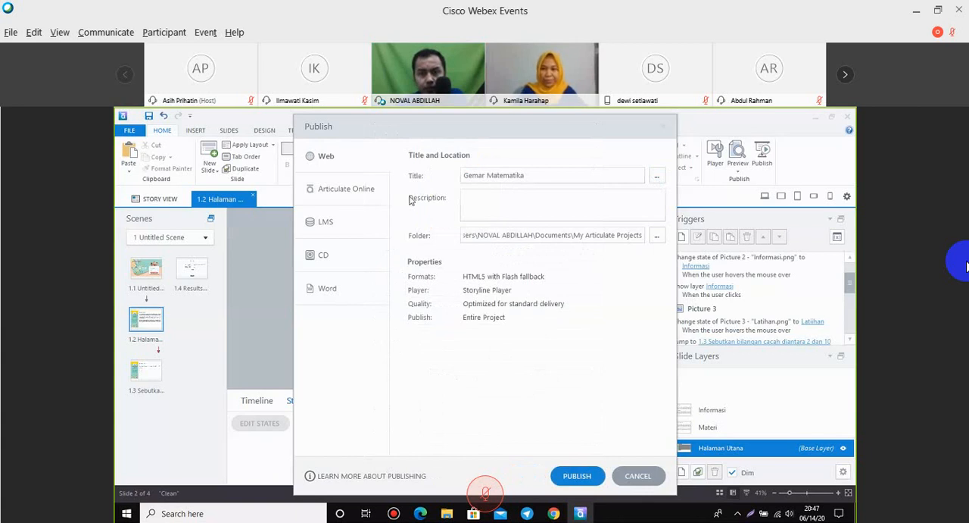
left_click(503, 276)
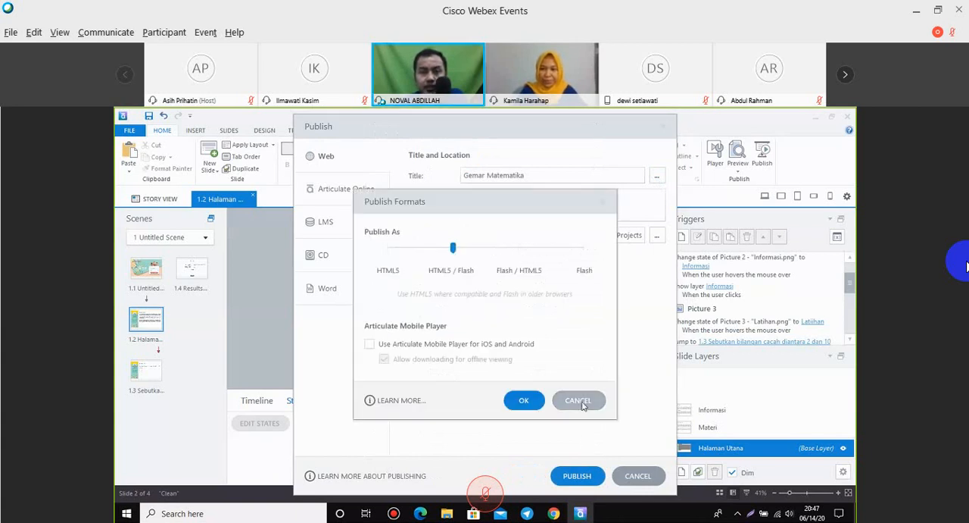
left_click(581, 402)
left_click(500, 277)
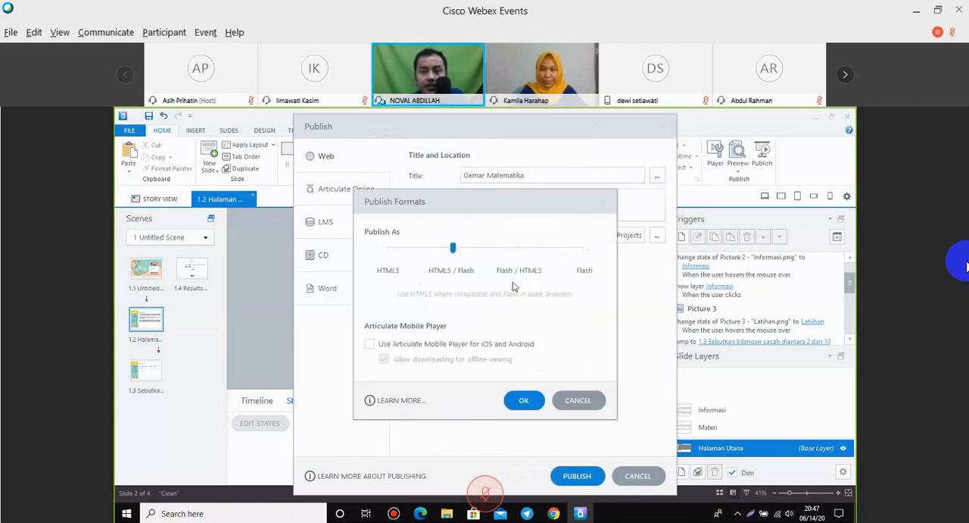
left_click_drag(549, 209, 730, 214)
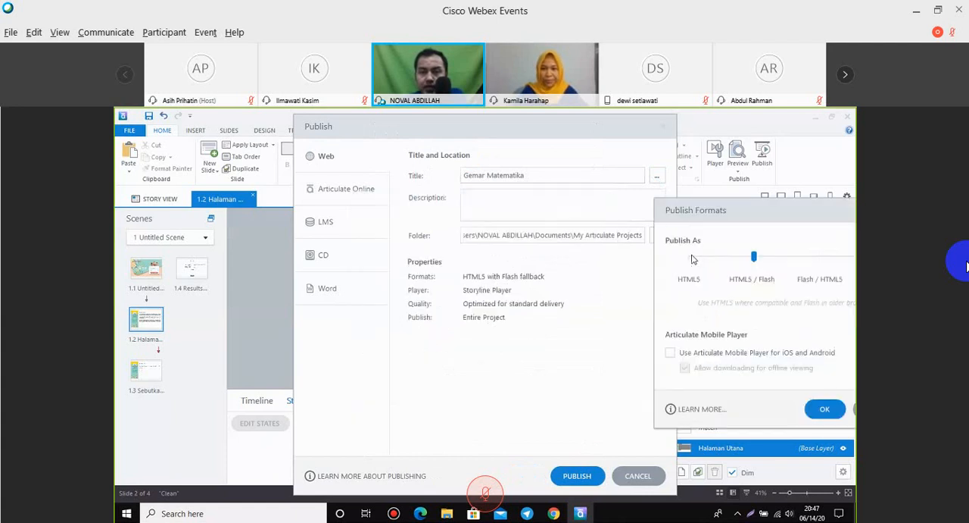
left_click(689, 257)
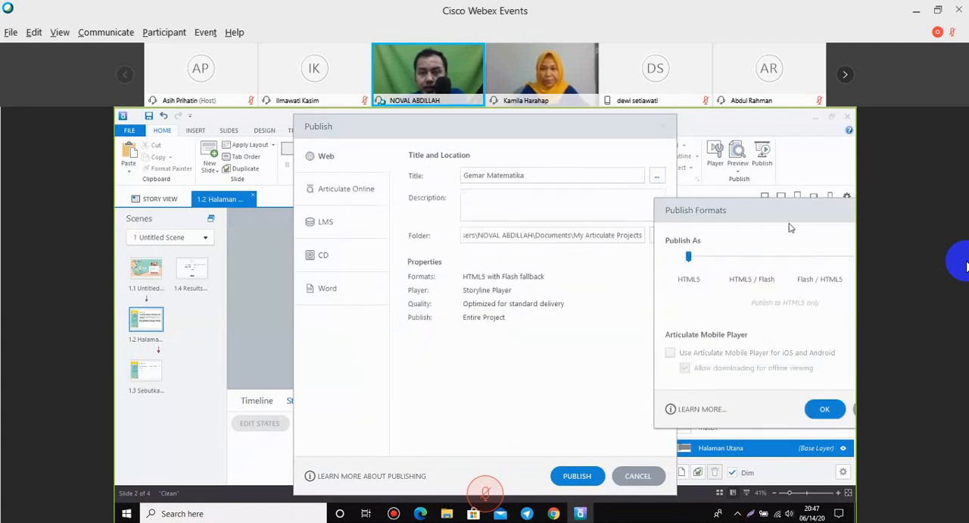
left_click_drag(773, 212, 597, 199)
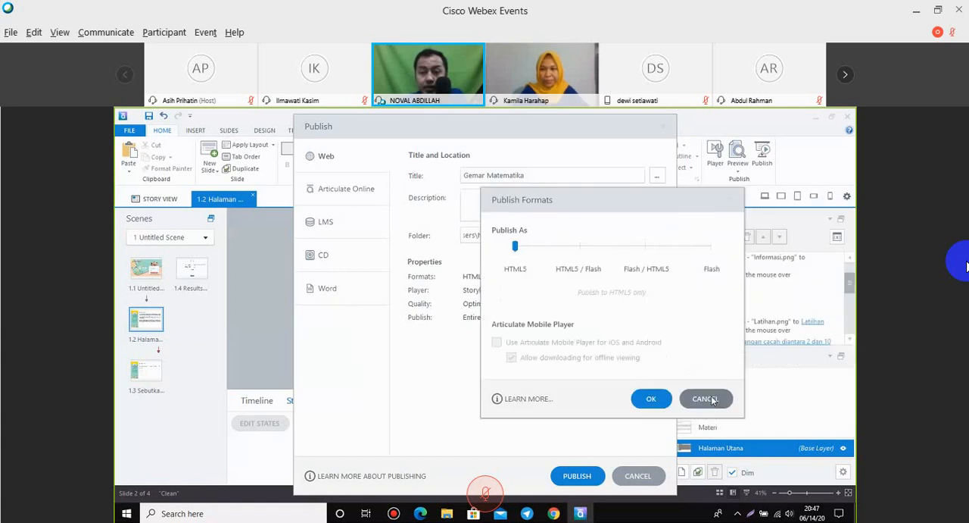
left_click(710, 397)
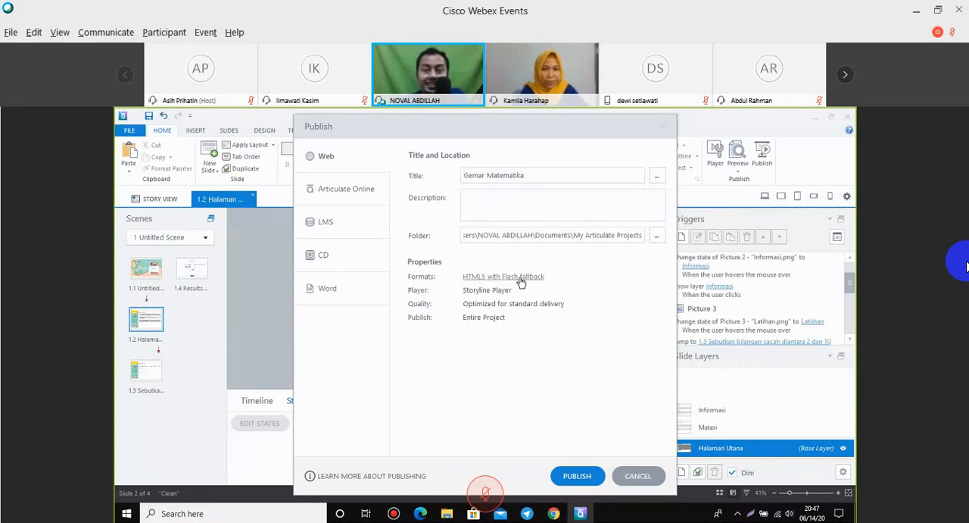
left_click(521, 279)
left_click(575, 398)
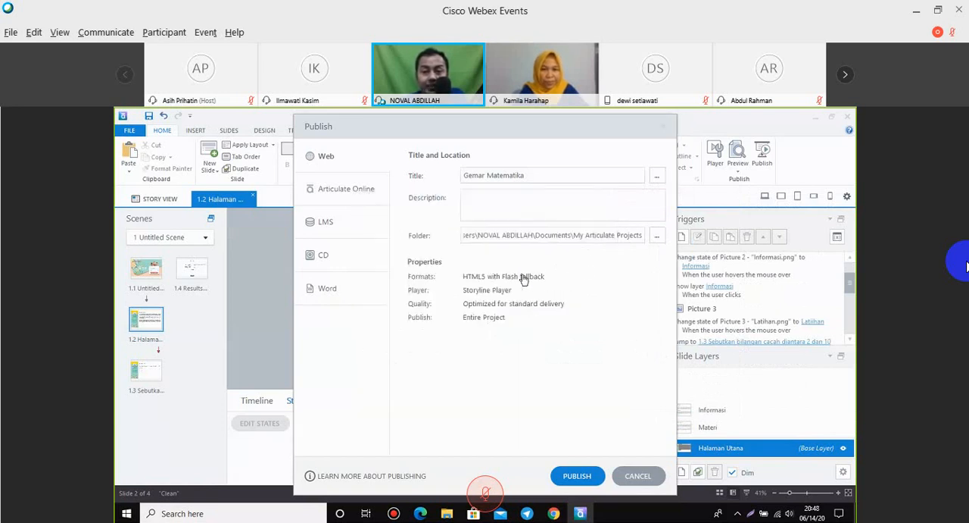
Set the web publishing format to HTML5 only and confirm the format settings.
left_click(523, 279)
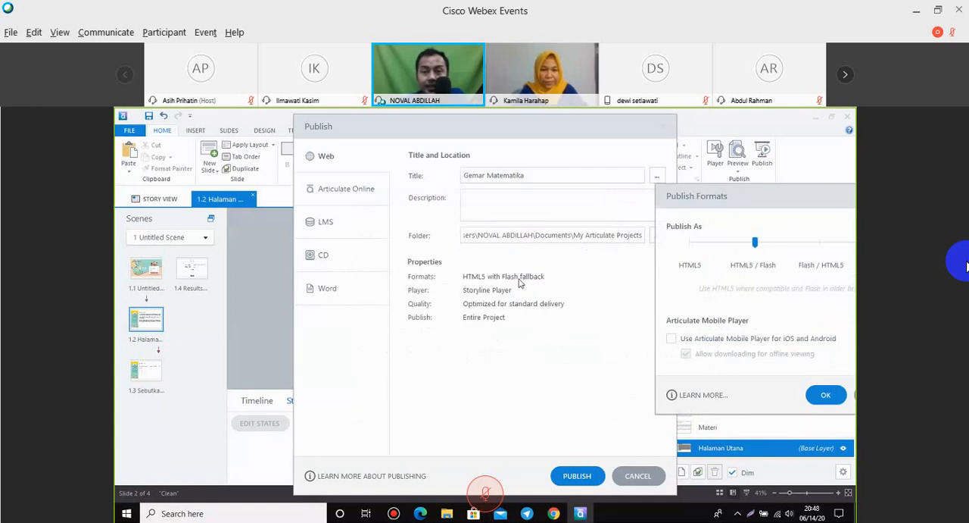
left_click(689, 242)
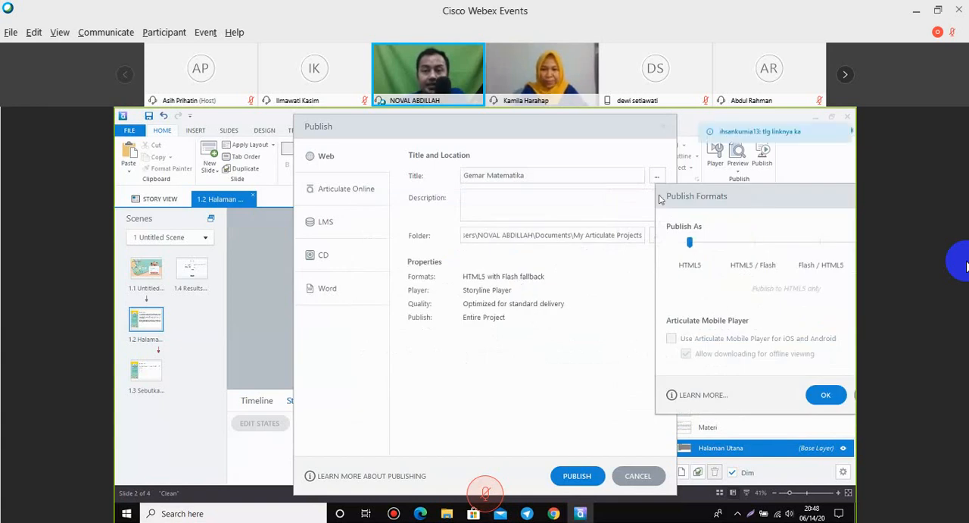
left_click_drag(659, 198, 555, 193)
left_click(721, 390)
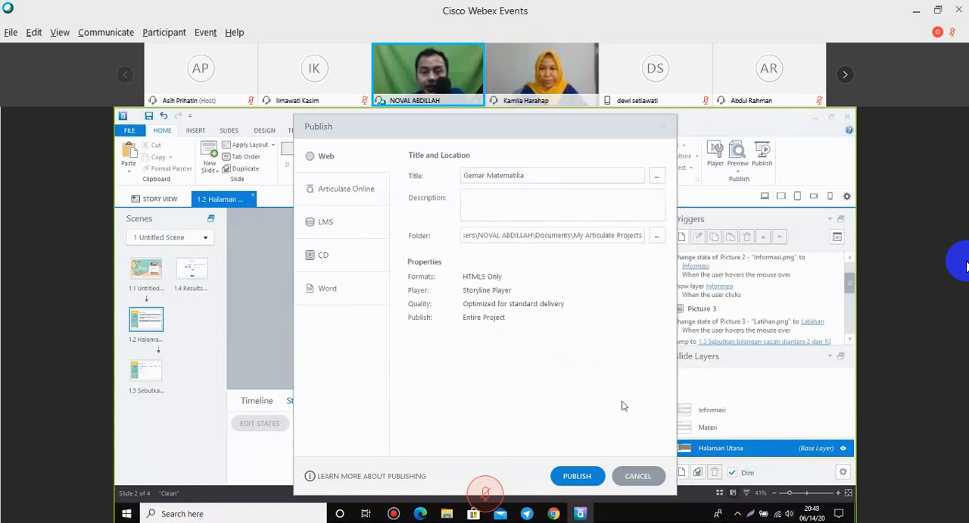
Publish the project for web and open its output folder to examine the generated files.
left_click(576, 475)
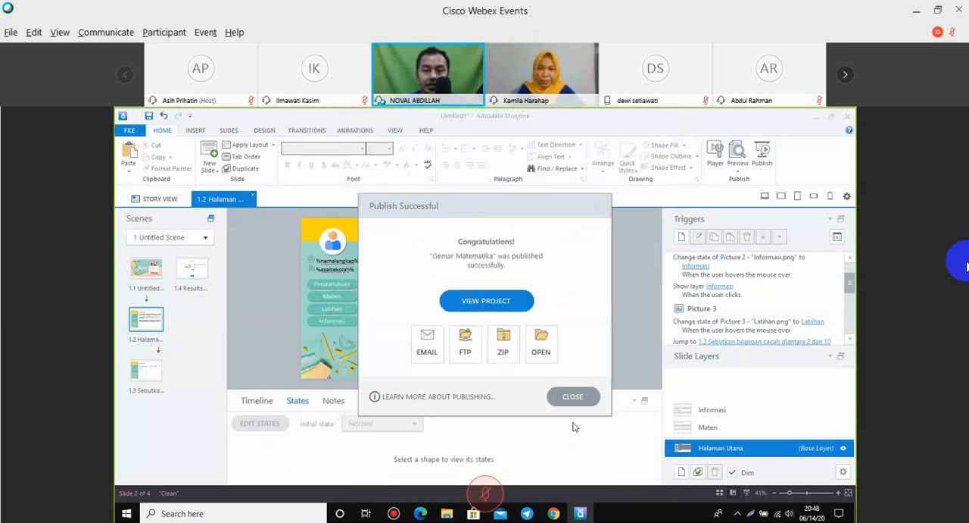
left_click(541, 348)
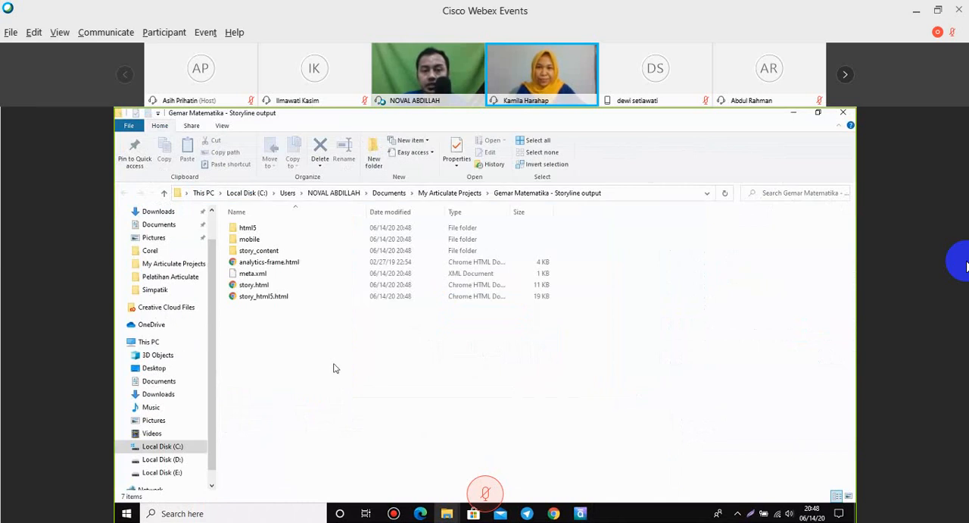
left_click_drag(271, 346, 253, 227)
left_click(270, 324)
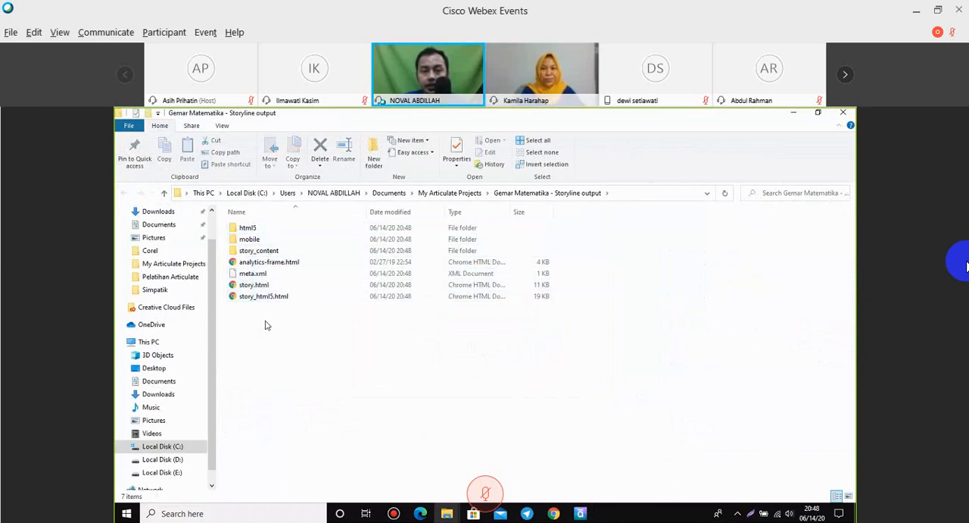
left_click(262, 261)
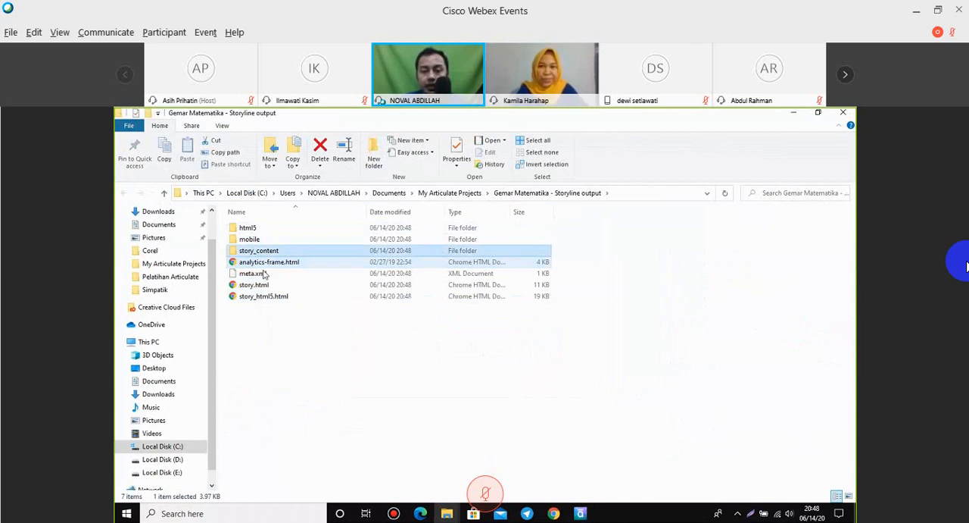
left_click(256, 284)
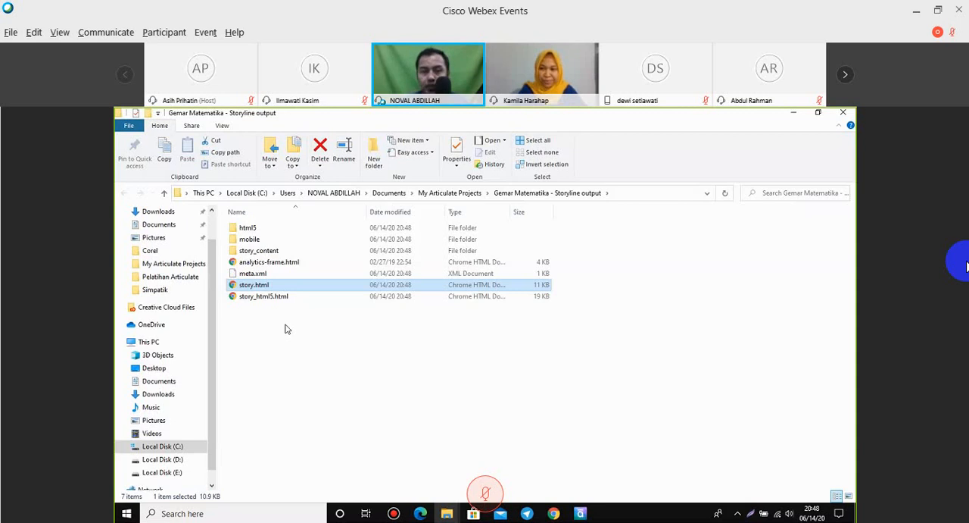
left_click(285, 328)
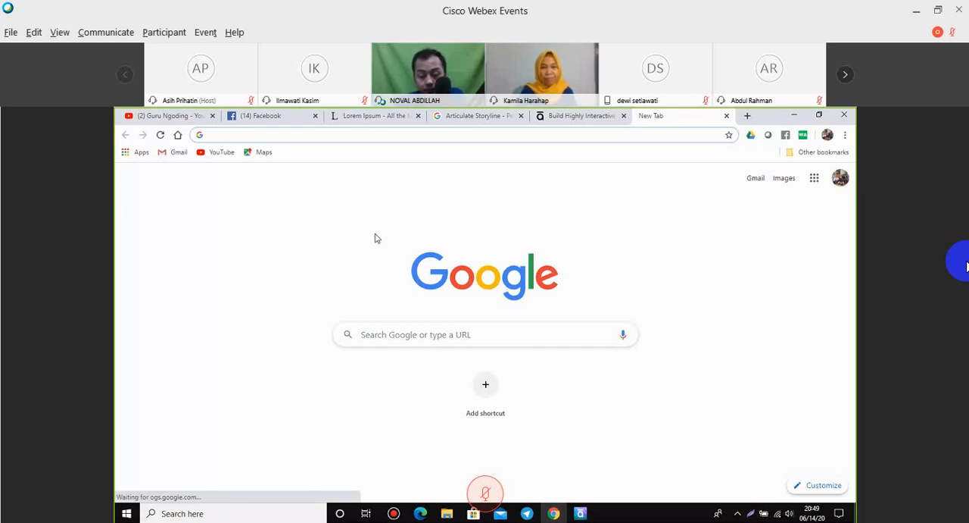
In Chrome, search Google for google drive and open My Drive from the results.
type("googl")
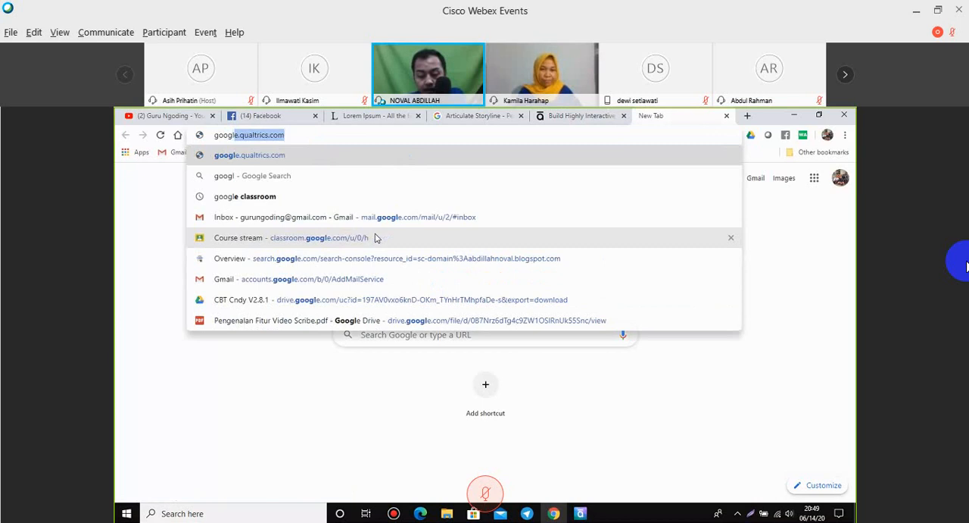
type("e drive")
key("Return")
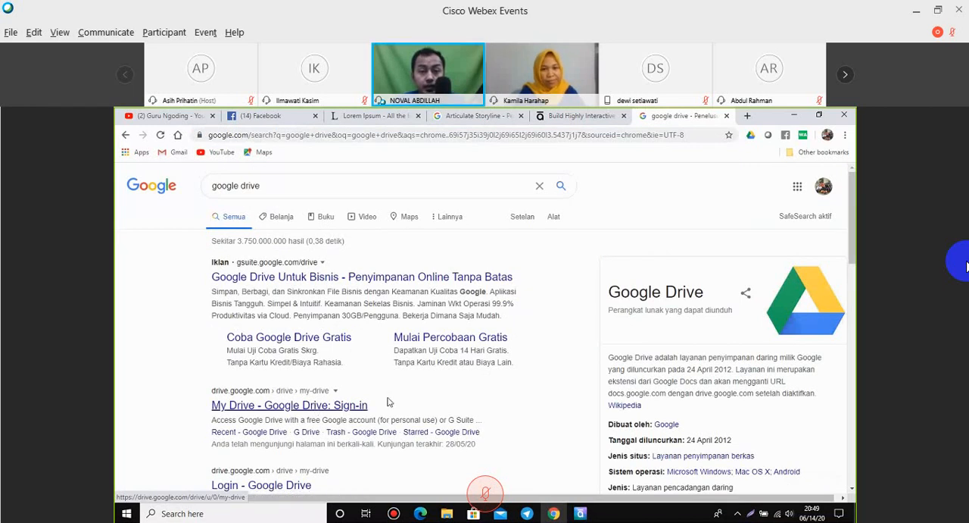
left_click(350, 405)
Switch to the Storyline output folder in File Explorer, review the files intended for upload, and minimize the window.
left_click(447, 513)
left_click_drag(712, 358, 508, 271)
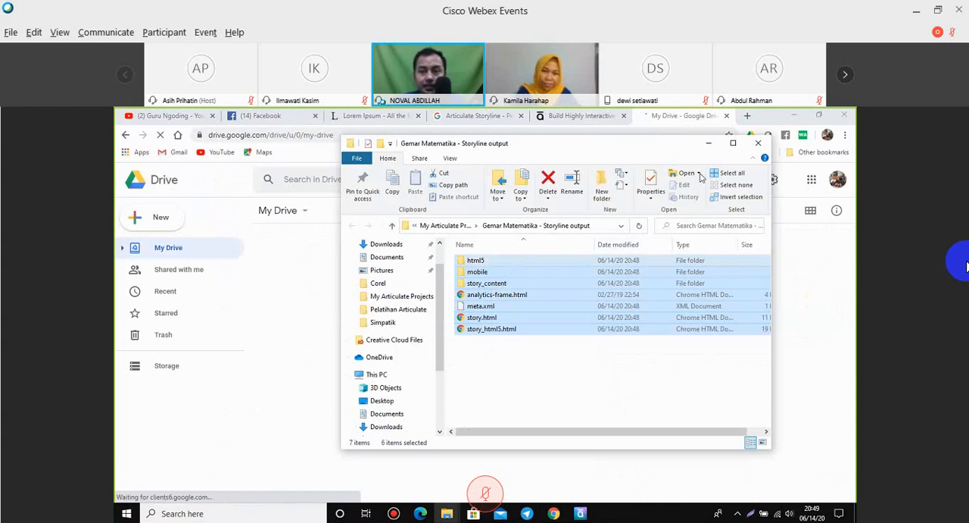
left_click(475, 260)
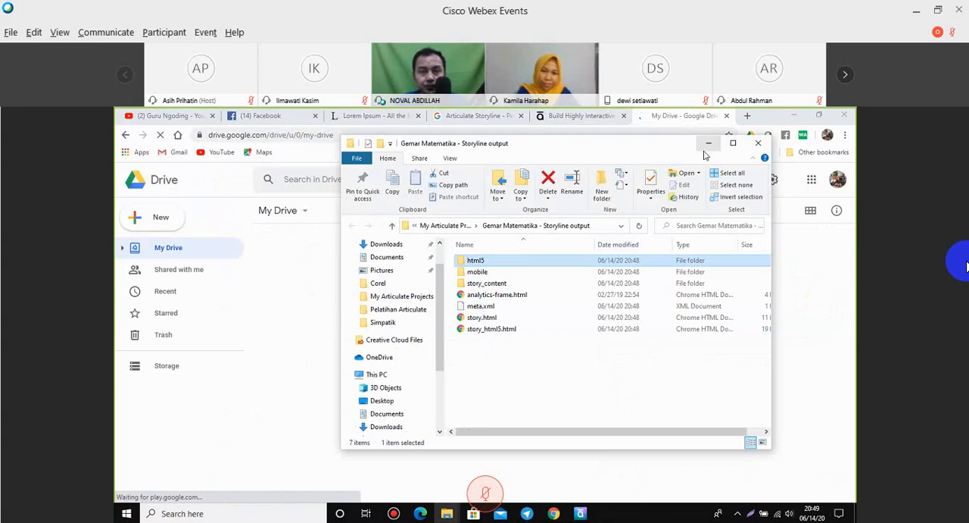
left_click(707, 144)
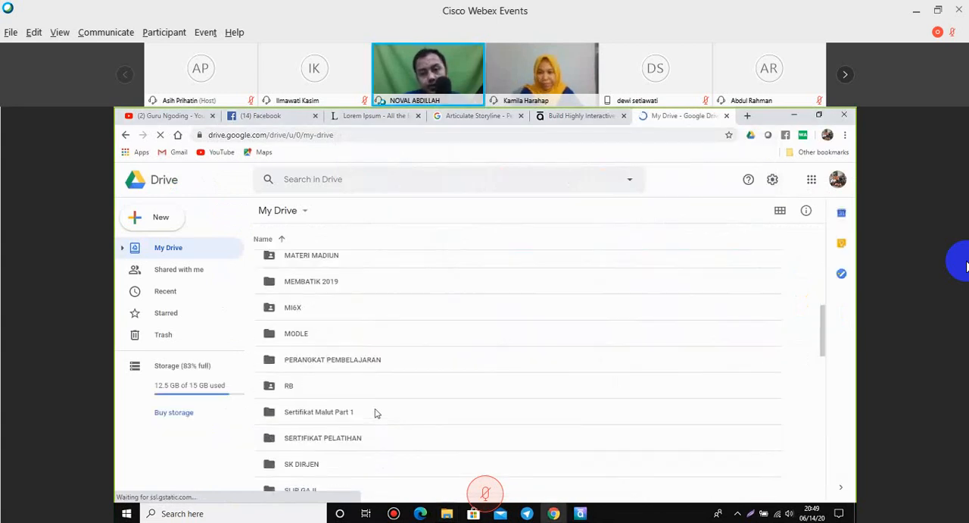
Dismiss the Drive notification prompt and create a new folder named Gemar in My Drive.
left_click(161, 218)
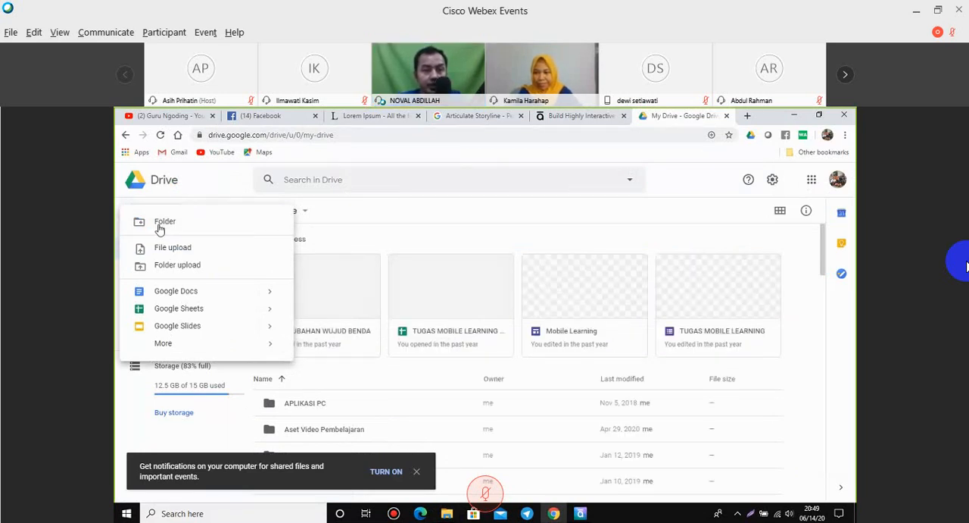
left_click(381, 343)
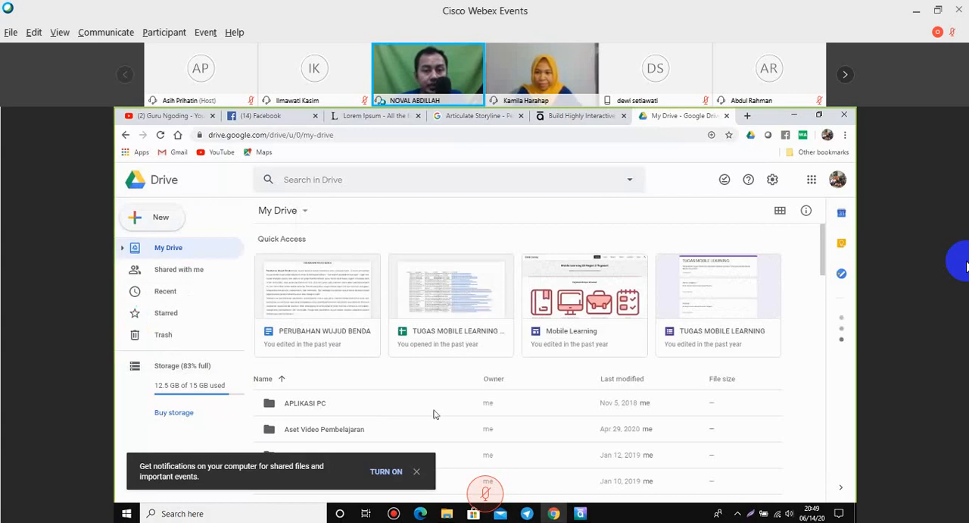
scroll(434, 415, "down", 1)
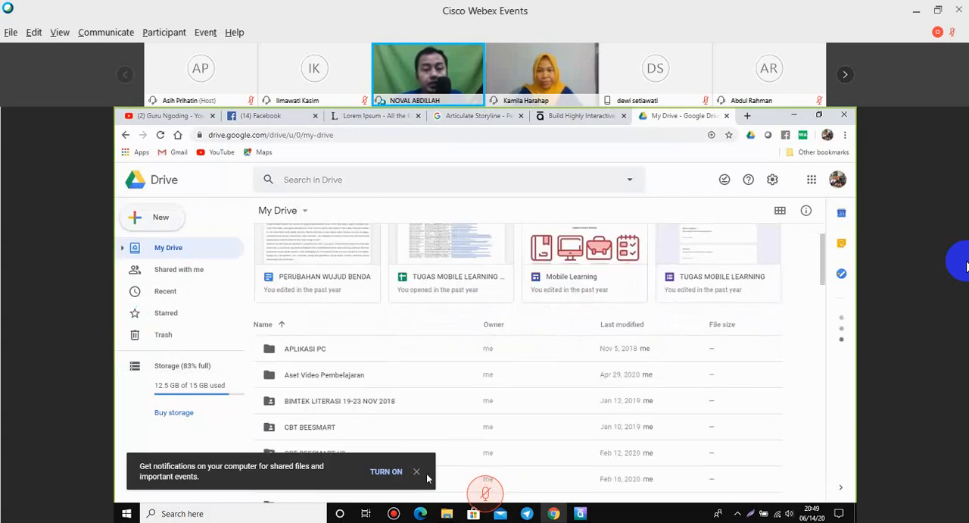
left_click(416, 471)
left_click(160, 217)
left_click(159, 222)
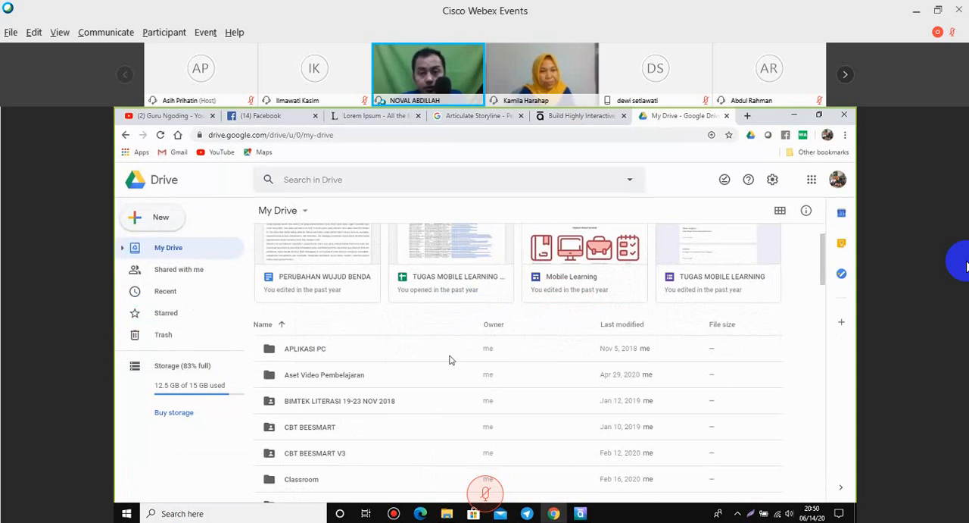
type("Gemar")
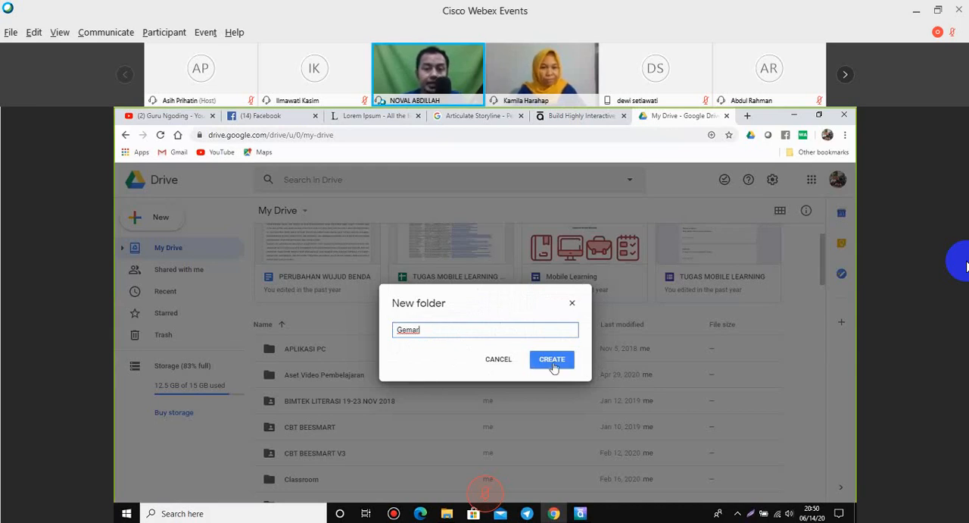
key("ctrl+z")
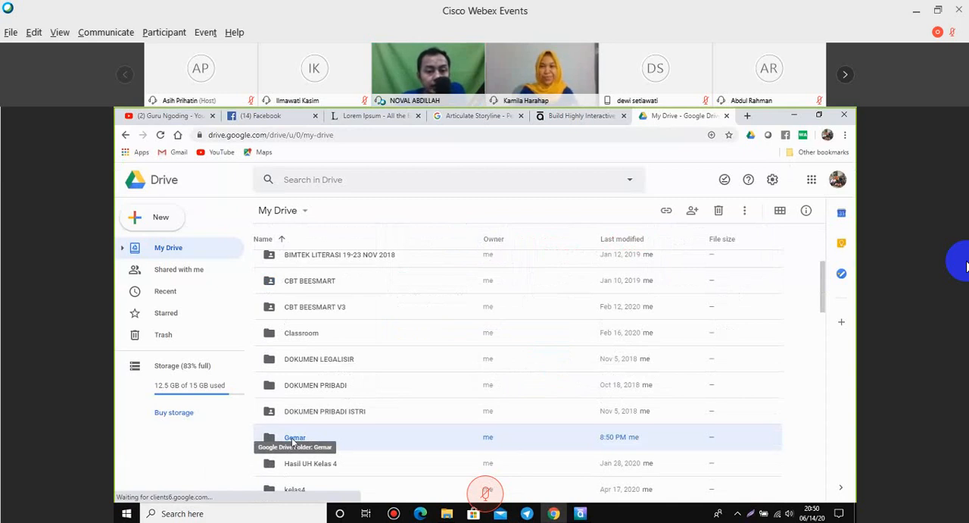
Open the Gemar folder and upload all the published folders and files from the Storyline output folder into it.
double_click(295, 438)
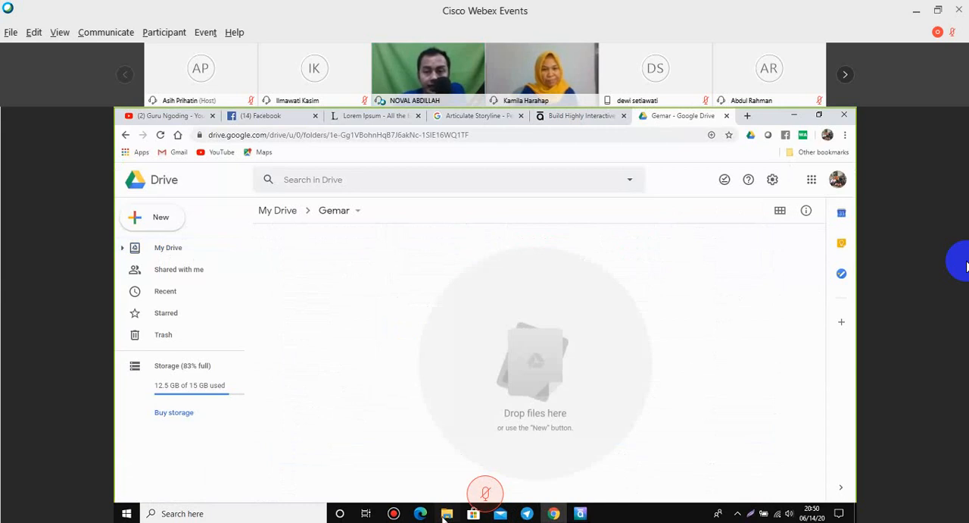
mouse_move(445, 515)
left_click(647, 463)
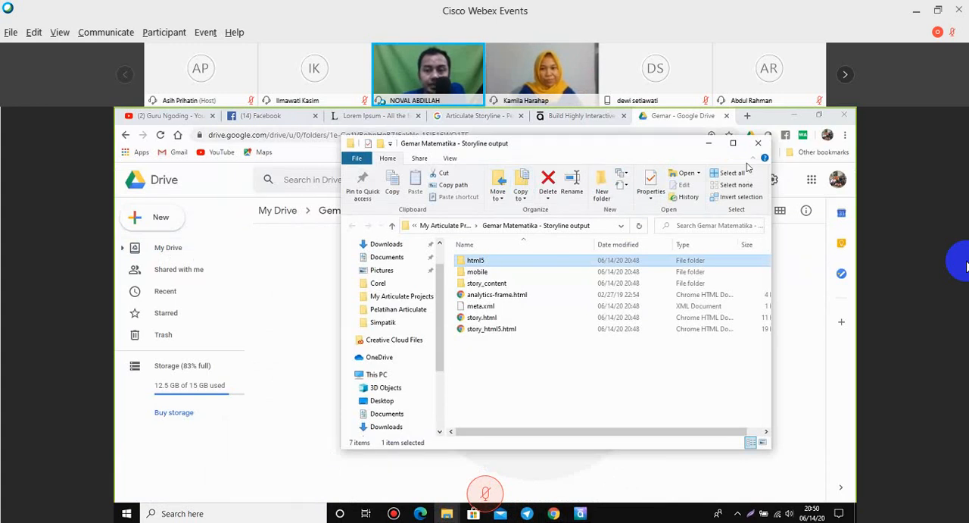
left_click_drag(520, 142, 746, 162)
left_click_drag(708, 380, 700, 277)
left_click_drag(692, 314, 528, 381)
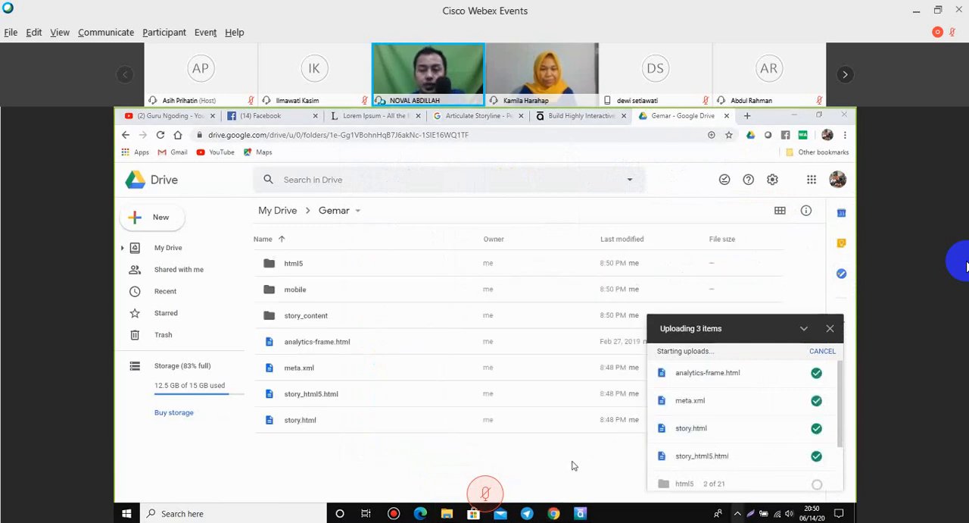
scroll(729, 433, "down", 1)
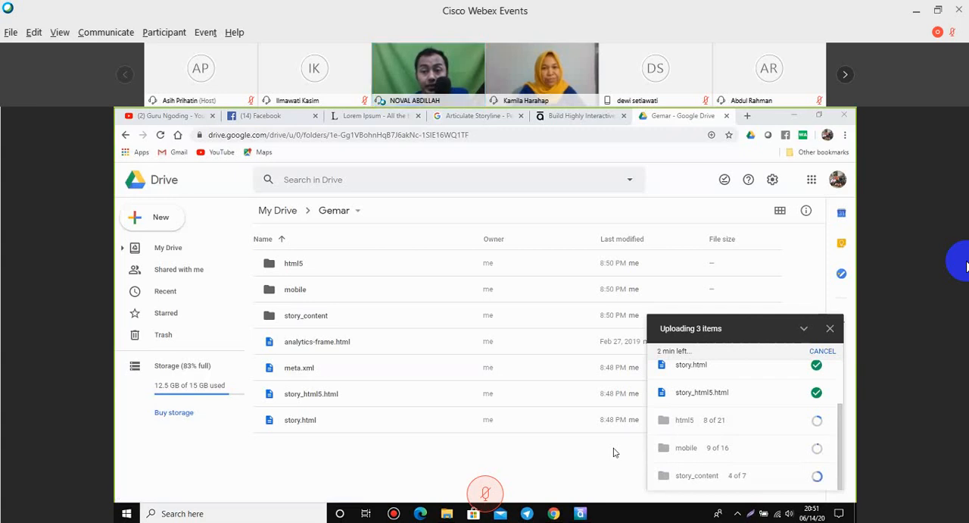
Load the drv.tw website in a new browser tab.
key("ctrl+t")
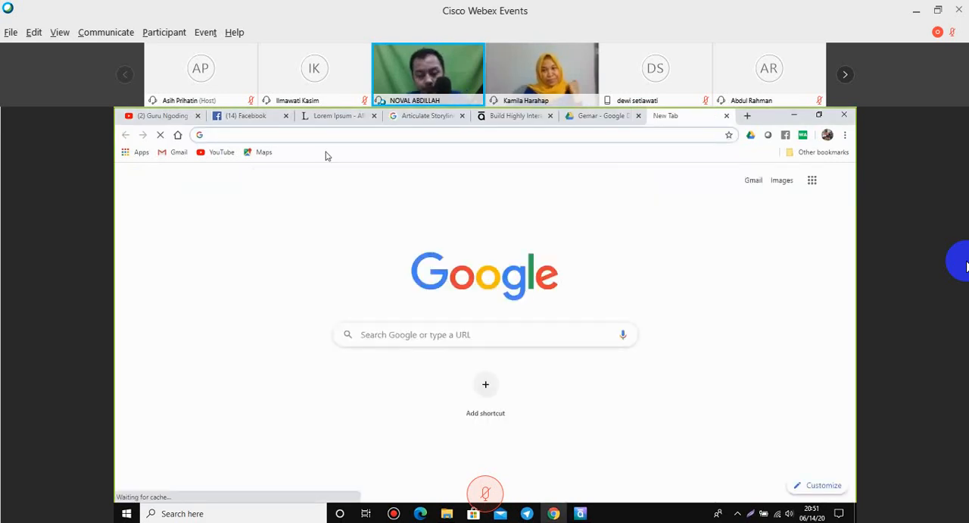
type("drv.t")
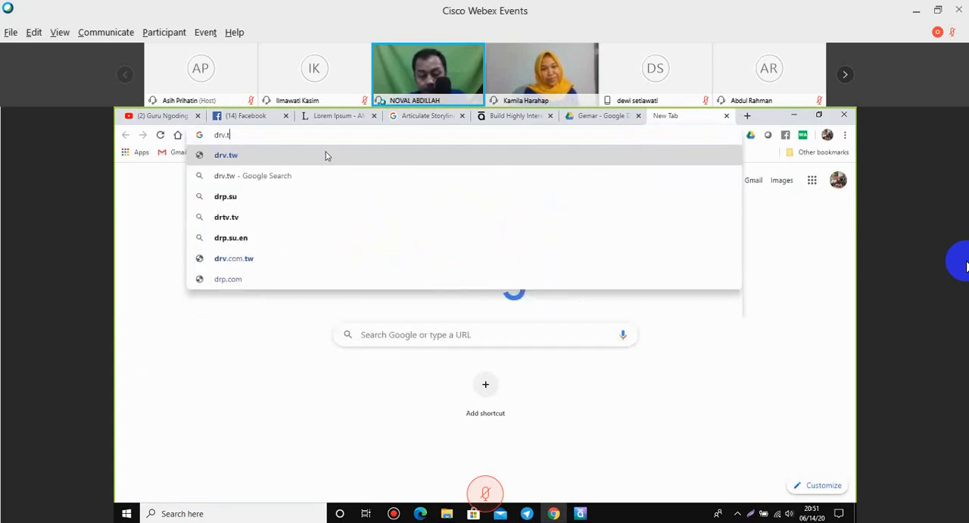
type("w")
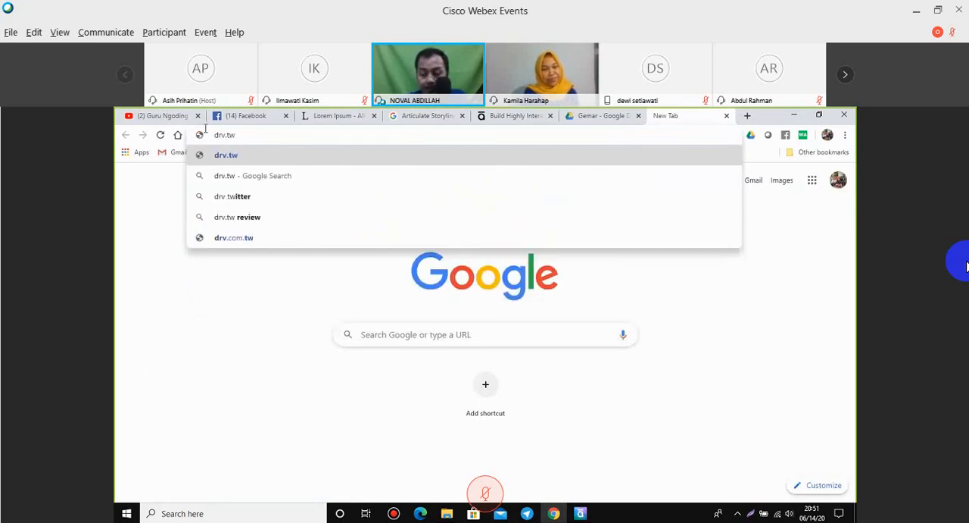
key("Return")
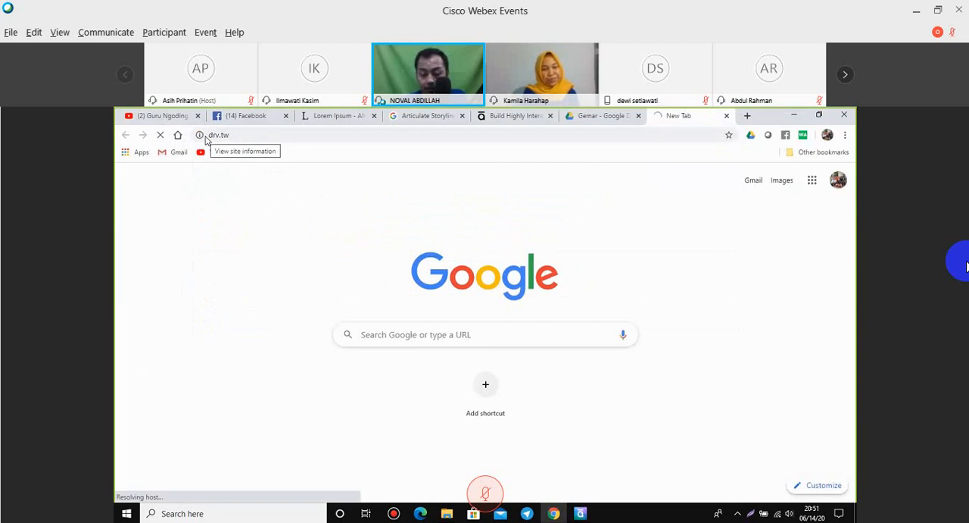
Check the upload progress in the Gemar Drive folder and get past the internet provider's welcome page to drv.tw.
left_click(608, 117)
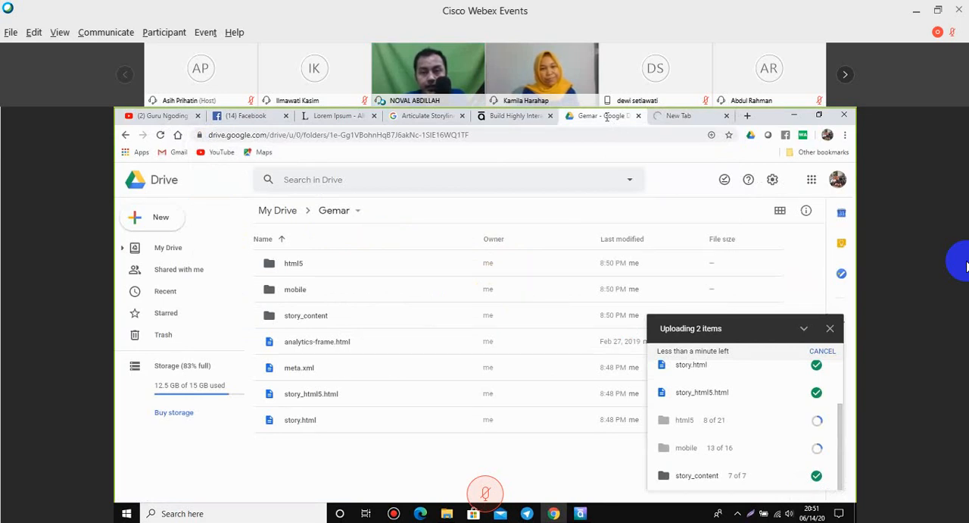
left_click(684, 118)
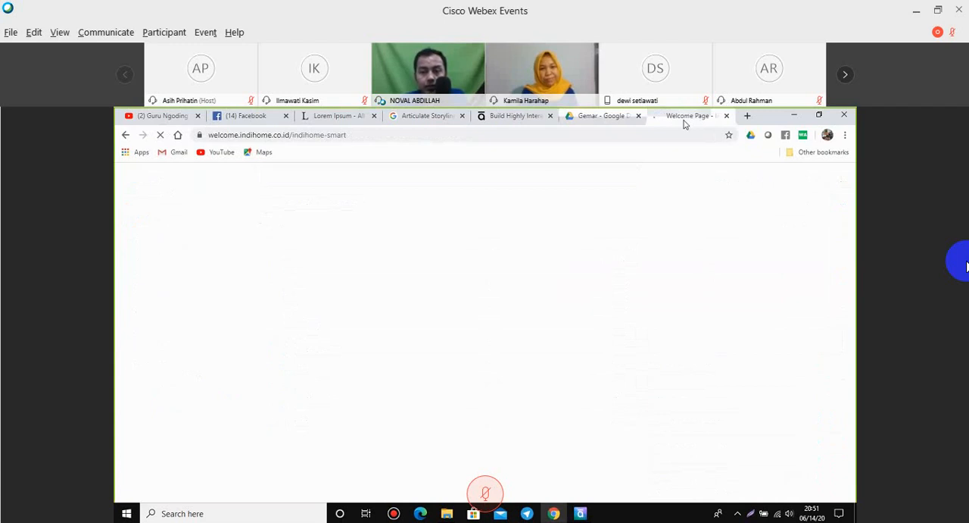
left_click(694, 488)
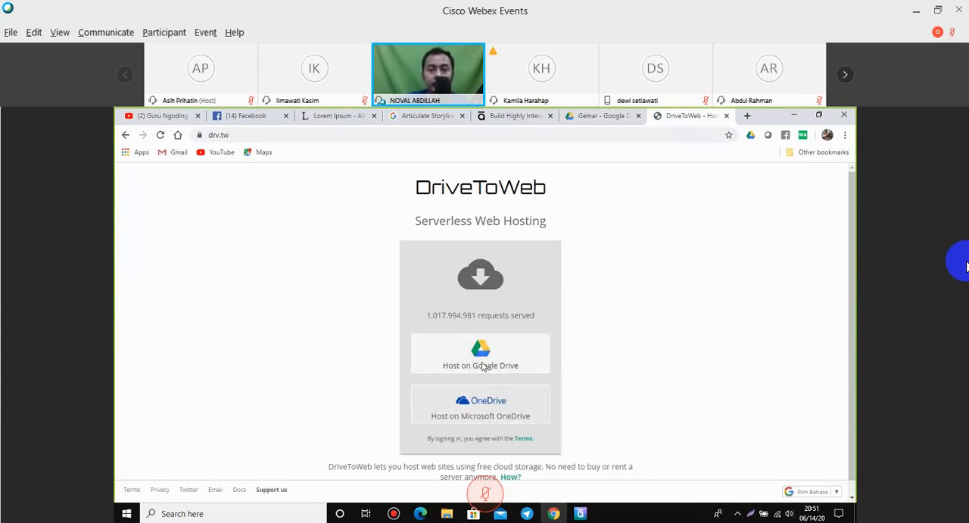
left_click(598, 115)
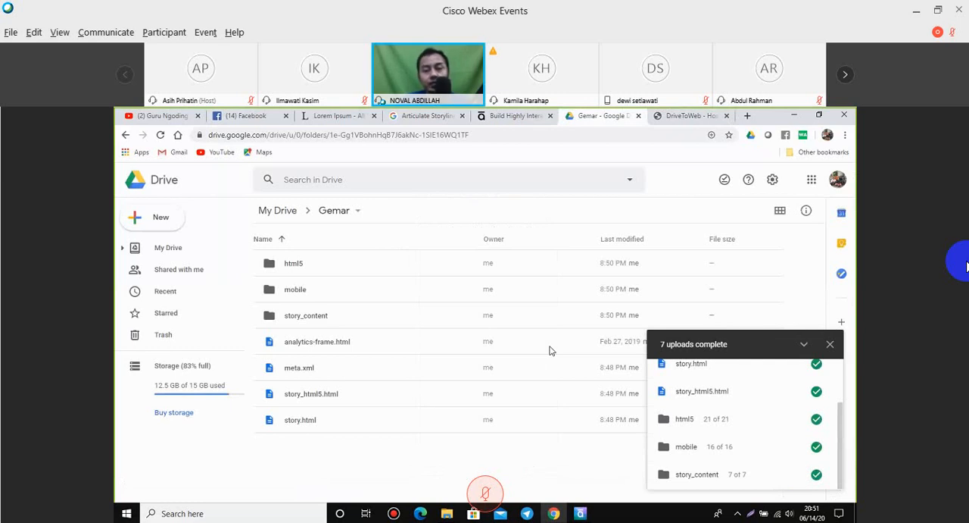
Choose to host on Google Drive at DriveToWeb, select the first listed Google account, and allow access to its Drive files.
key("ctrl+Tab")
left_click(493, 361)
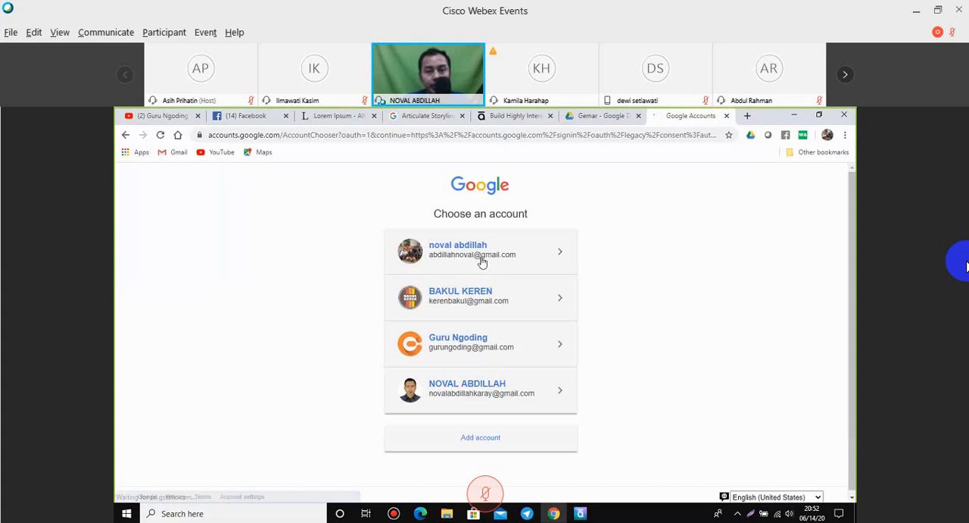
left_click(484, 261)
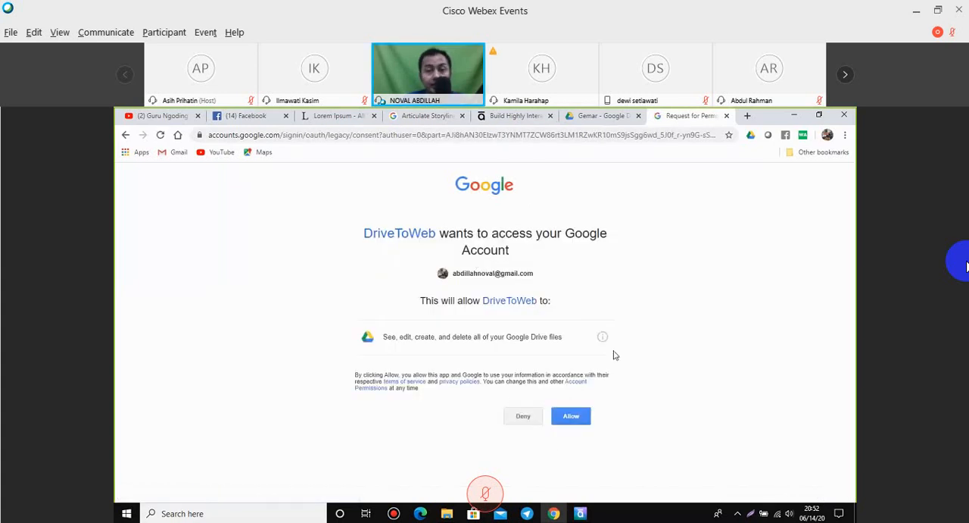
left_click(571, 419)
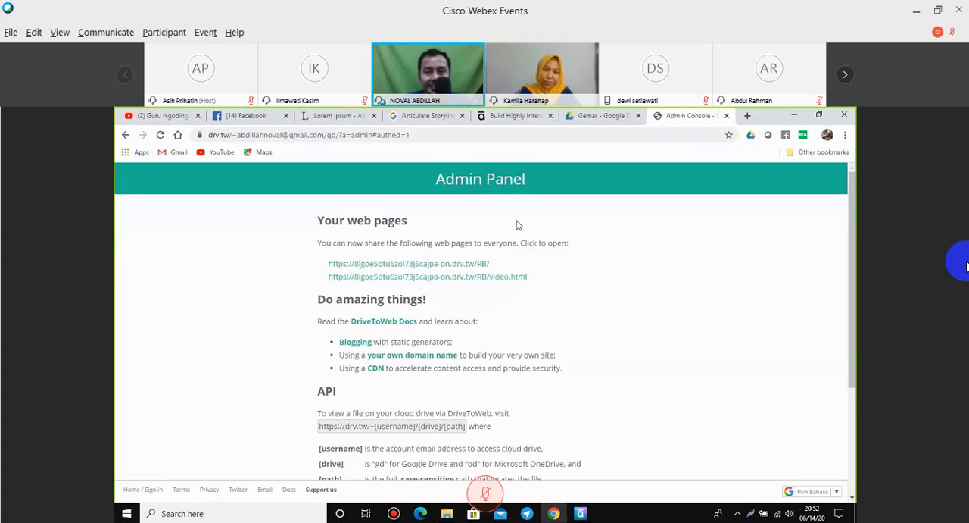
Share the Gemar folder in Google Drive by link with Anyone with the link as Viewer.
left_click(594, 116)
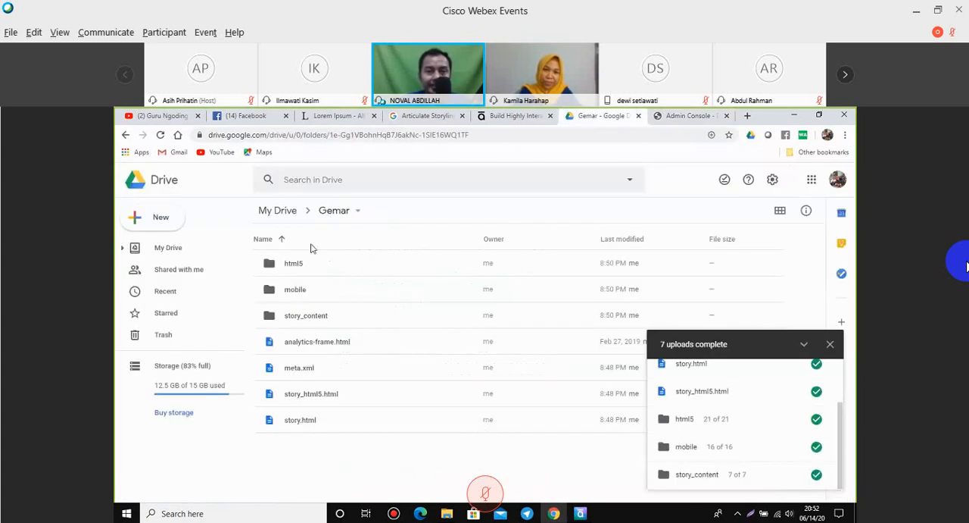
left_click(358, 213)
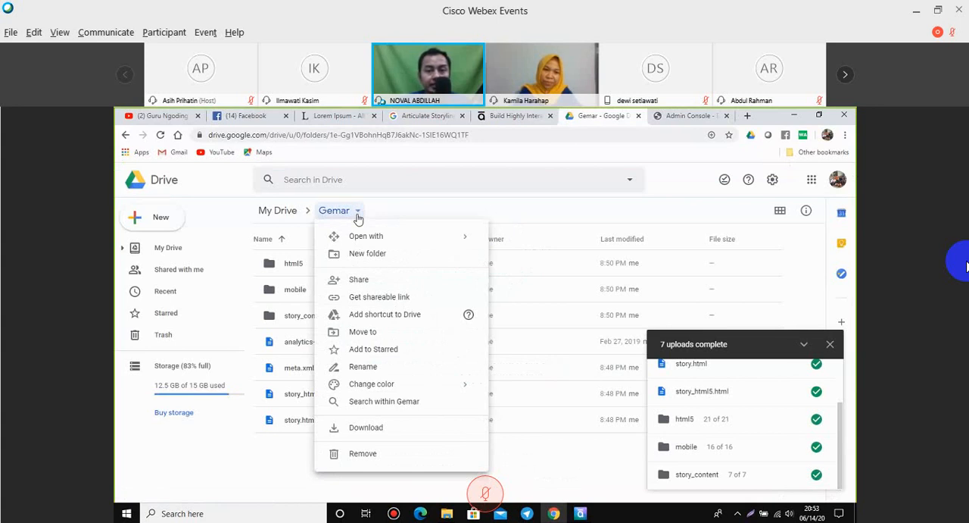
left_click(389, 302)
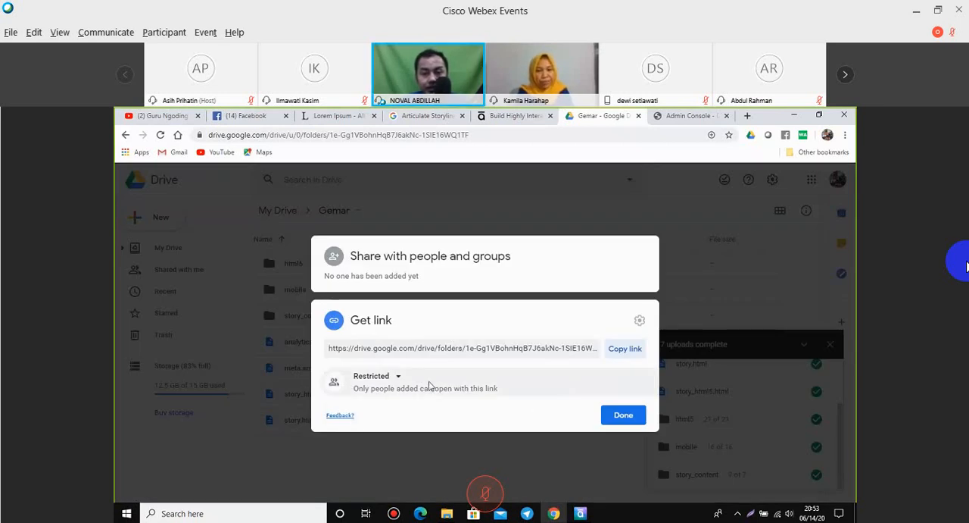
left_click(399, 380)
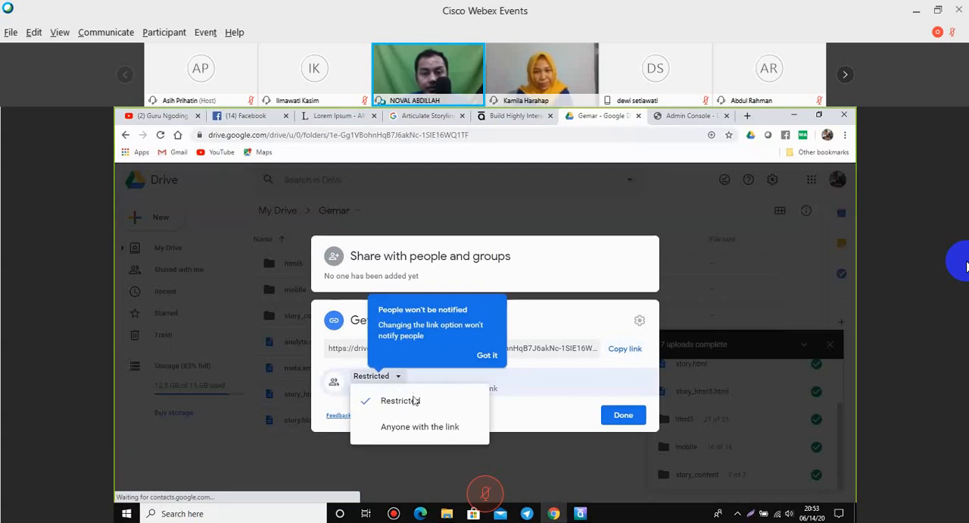
left_click(441, 429)
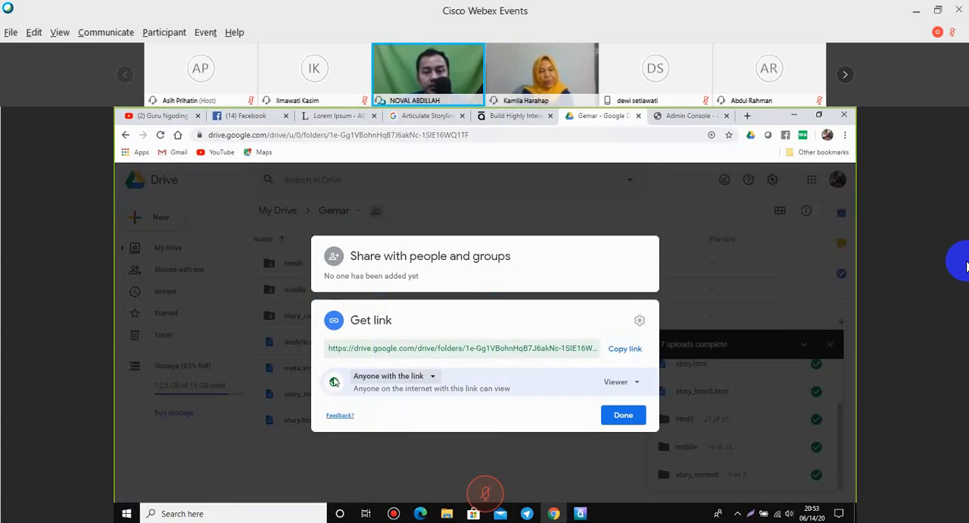
left_click(640, 383)
left_click(639, 382)
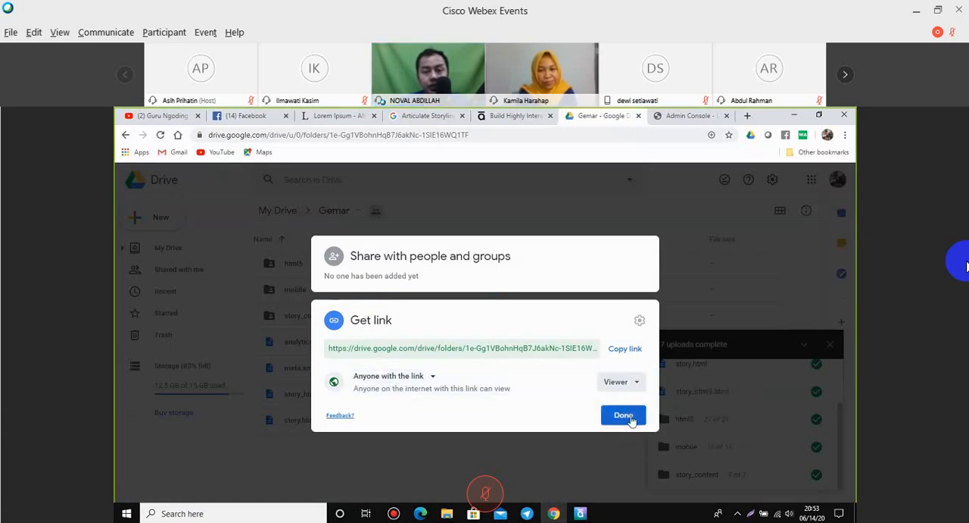
left_click(623, 415)
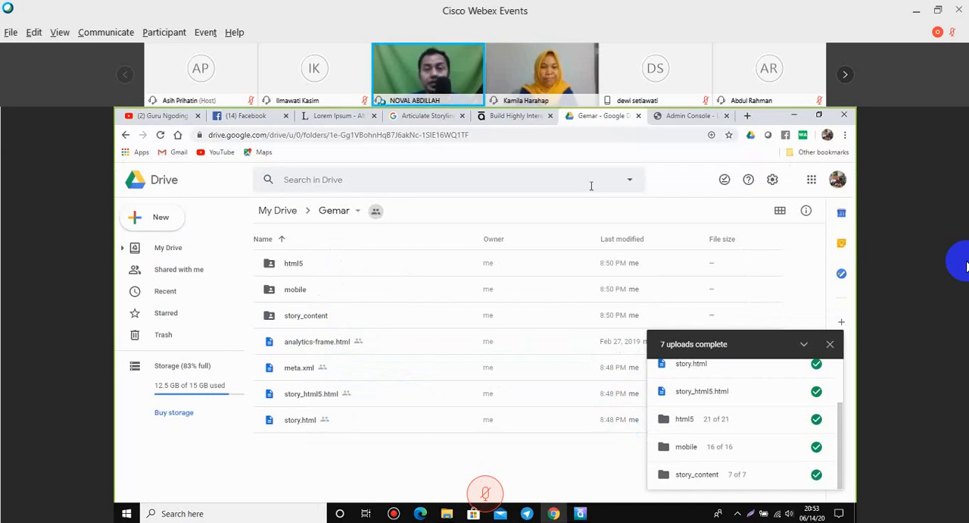
Reload the DriveToWeb Admin Panel and copy the web page link for Gemar/story_html5.html.
left_click(696, 118)
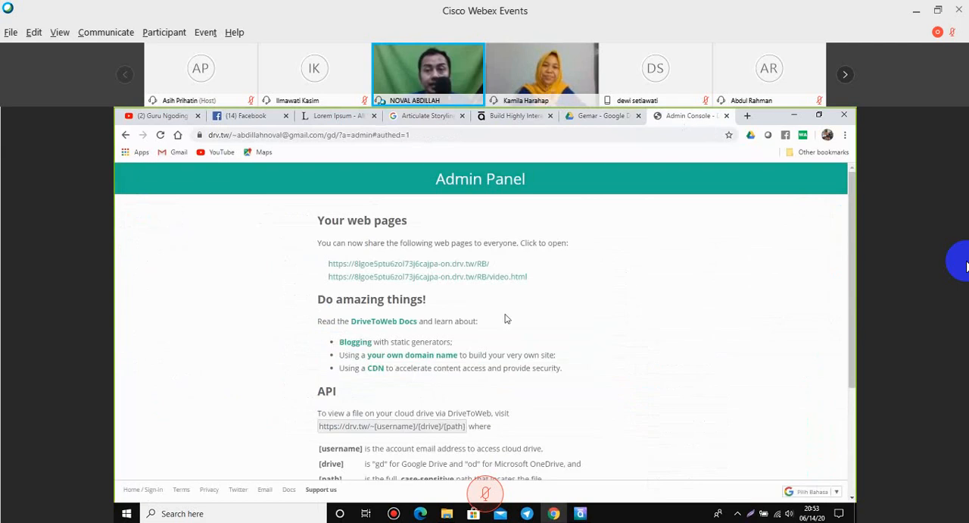
left_click(161, 134)
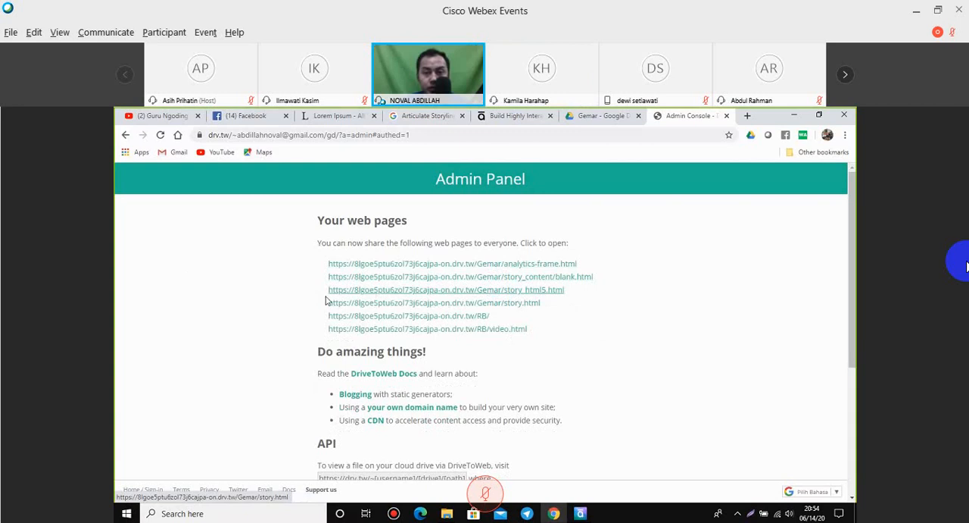
left_click_drag(326, 294, 562, 290)
right_click(562, 290)
left_click(607, 390)
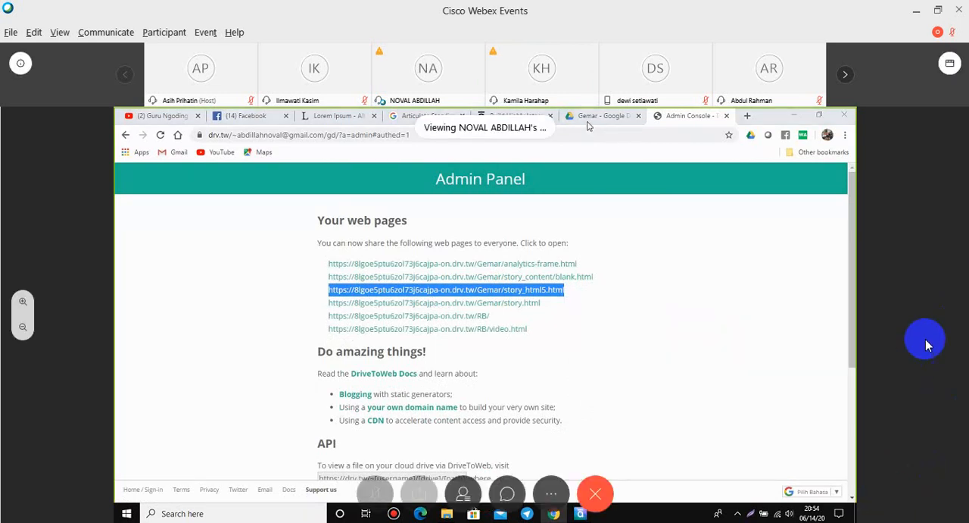
right_click(678, 396)
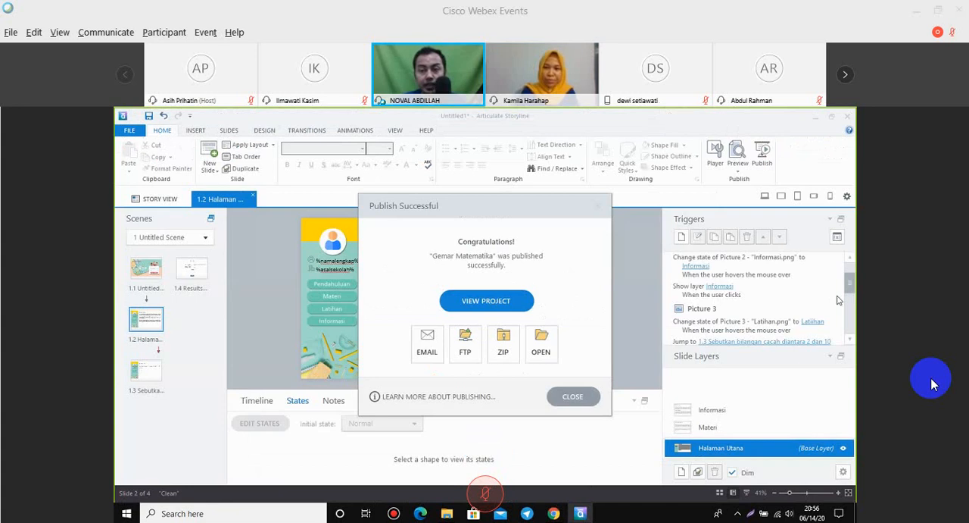
Bring up the Gemar Matematika - Storyline output folder in File Explorer and open story_html5.html in the browser.
left_click(447, 514)
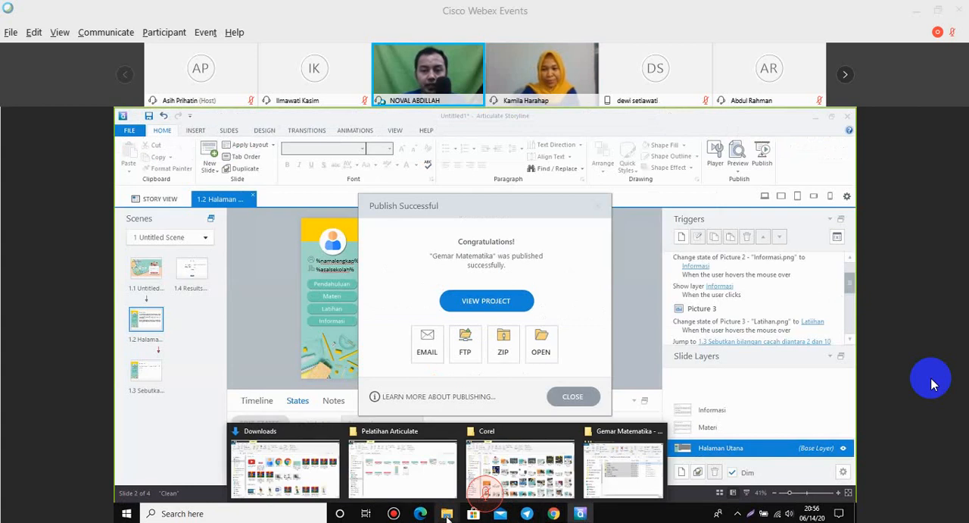
left_click(624, 463)
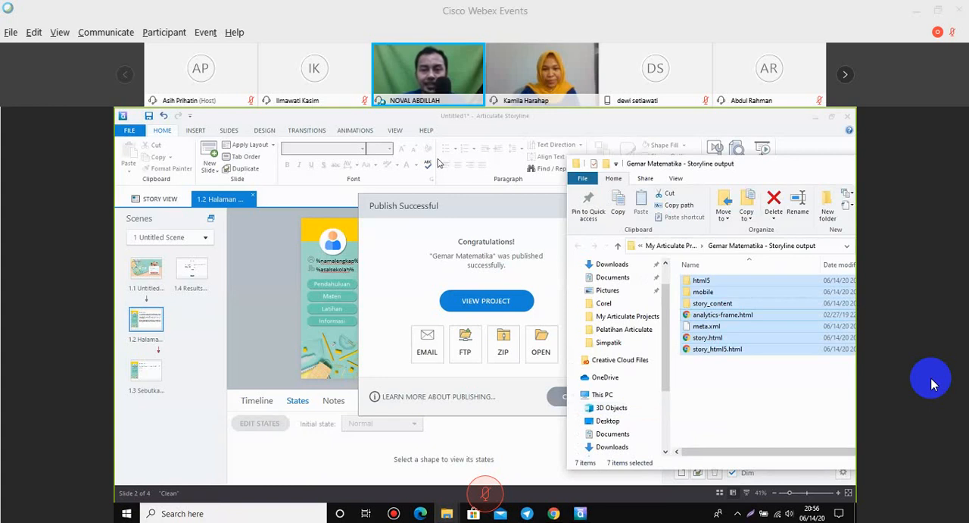
left_click_drag(796, 168, 453, 163)
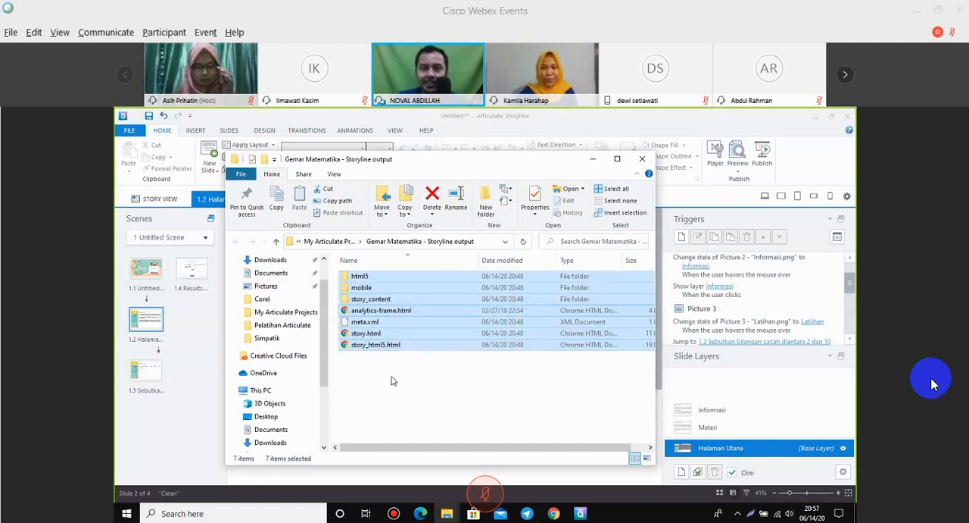
left_click(391, 381)
left_click(388, 349)
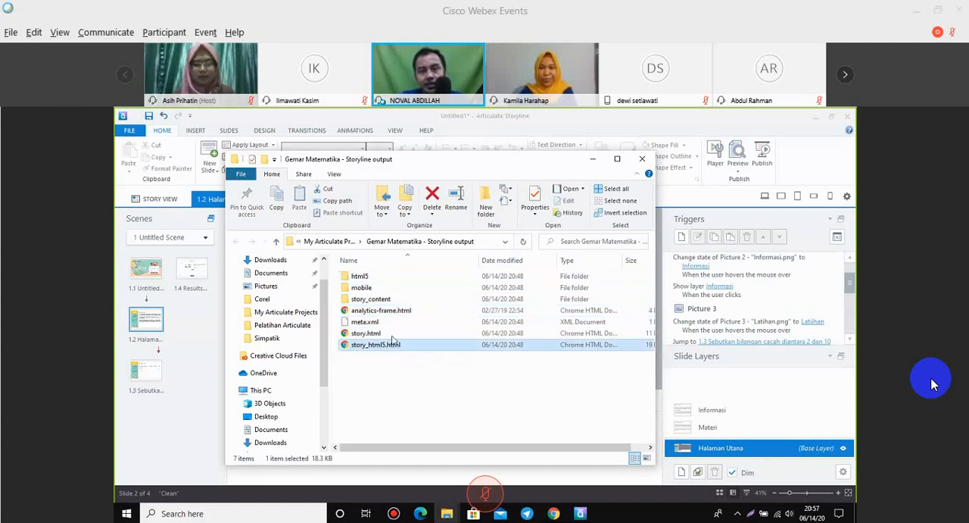
double_click(393, 343)
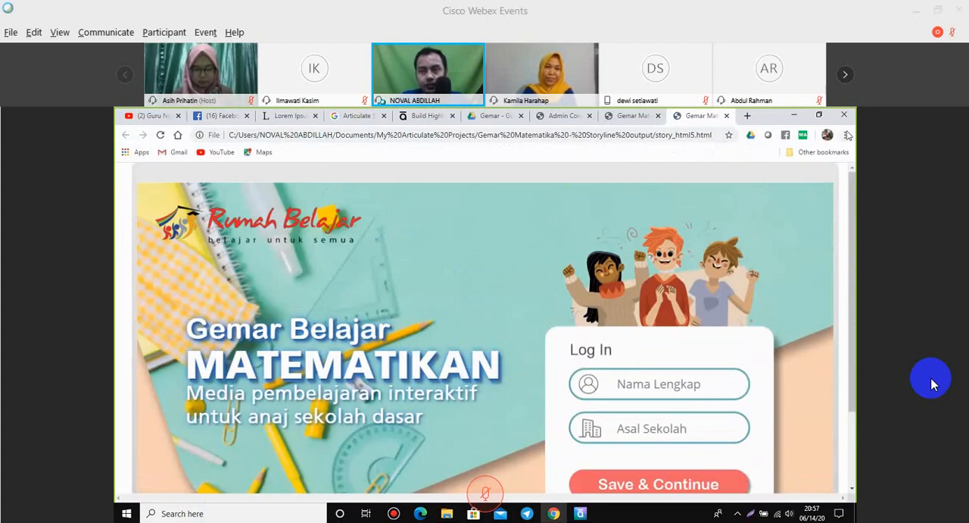
Reduce the browser zoom to 67% so the whole login slide fits on the page.
left_click(848, 134)
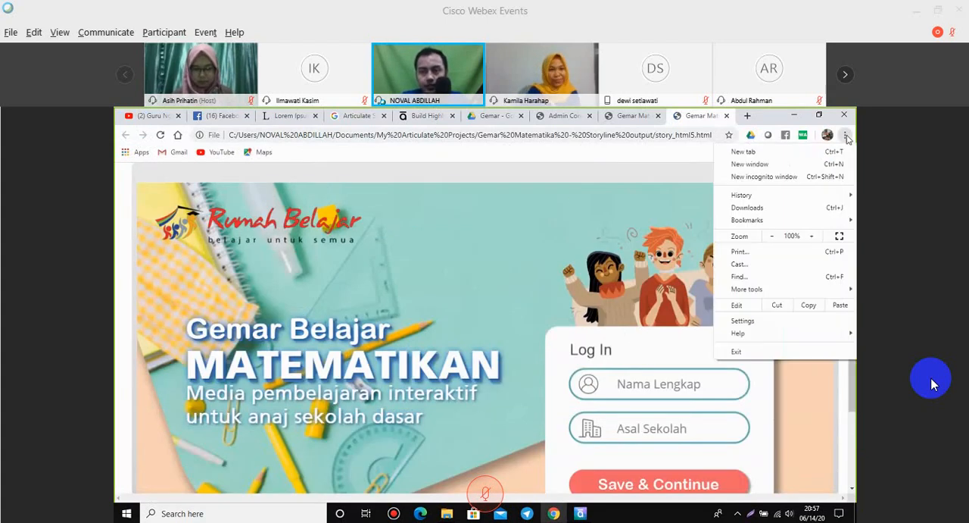
left_click(772, 236)
left_click(772, 236)
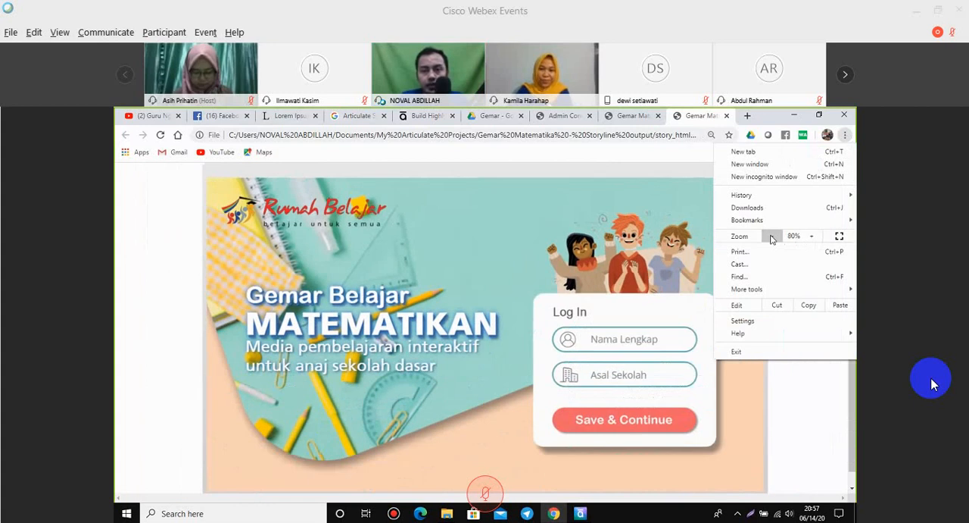
left_click(772, 236)
left_click(772, 236)
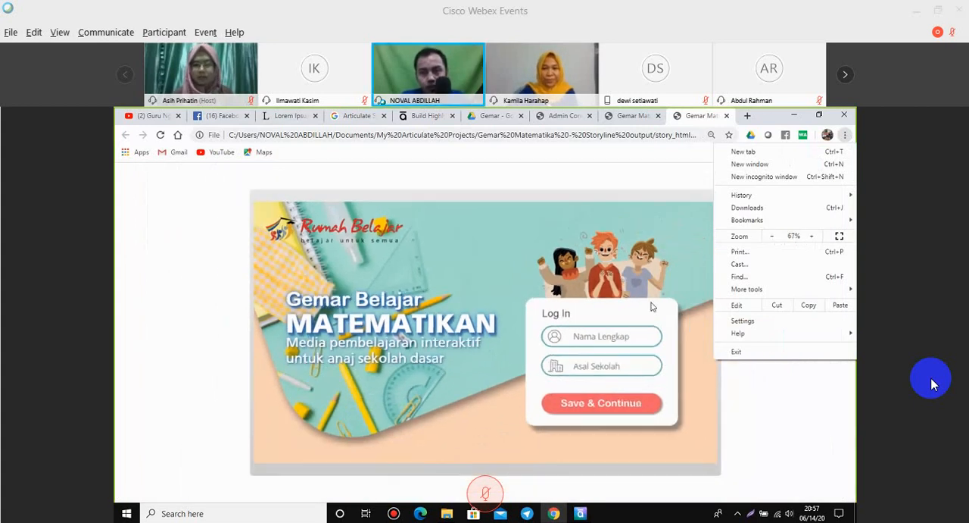
left_click(493, 444)
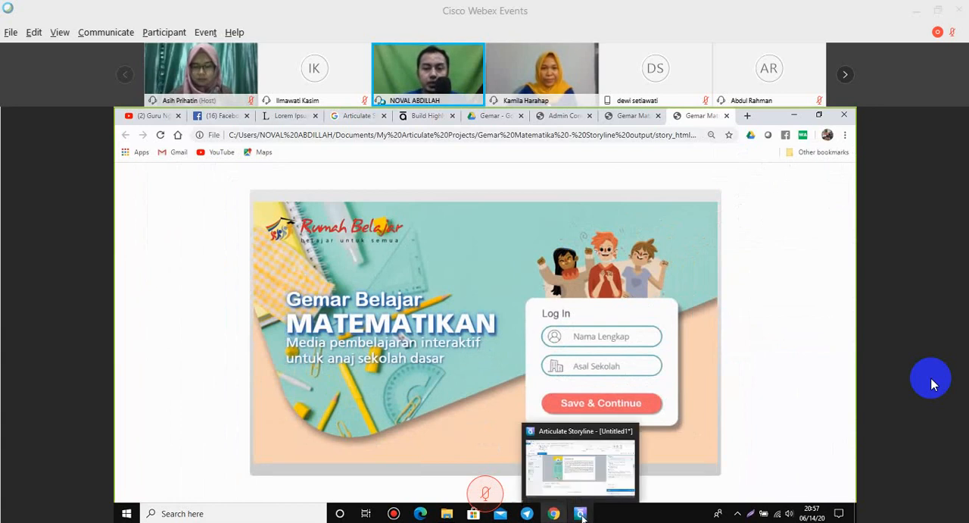
Switch to Articulate Storyline, dismiss the Publish Successful dialog, and start a preview of the project.
left_click(581, 514)
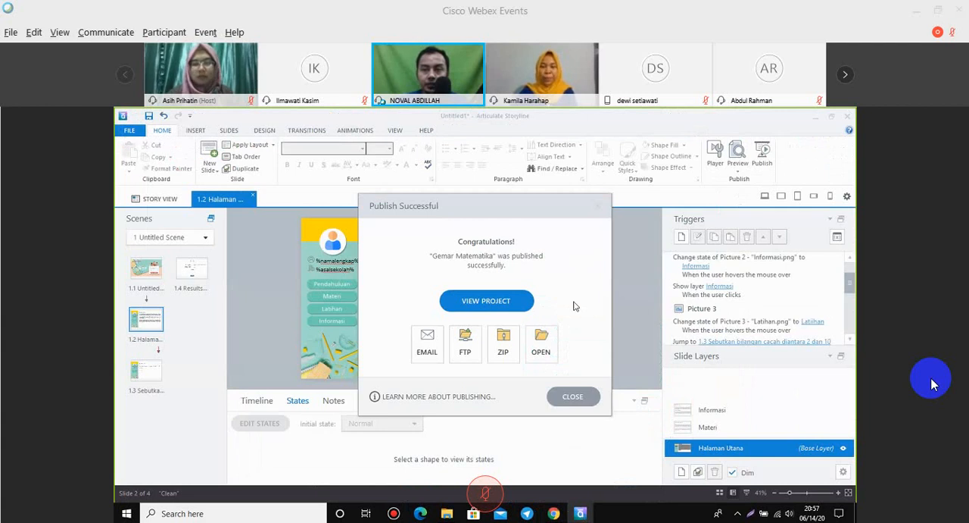
left_click(574, 396)
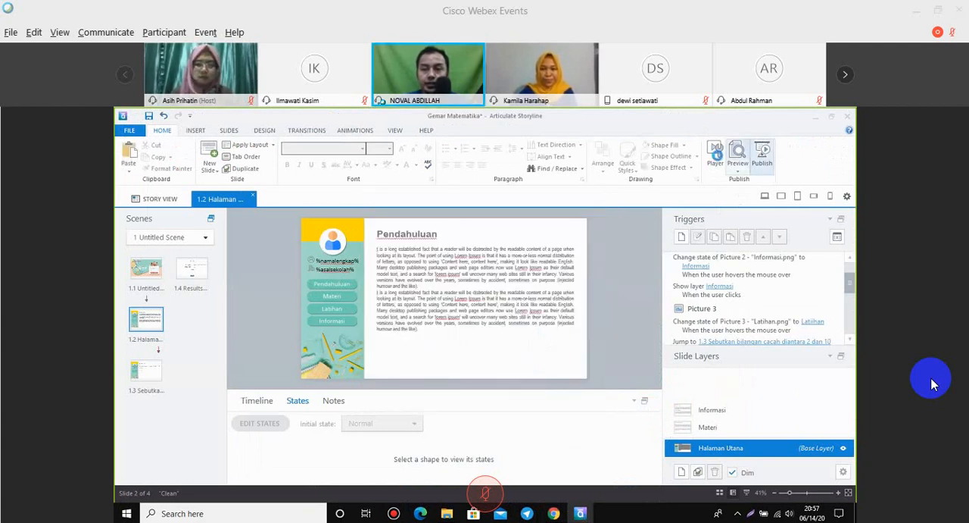
left_click(739, 157)
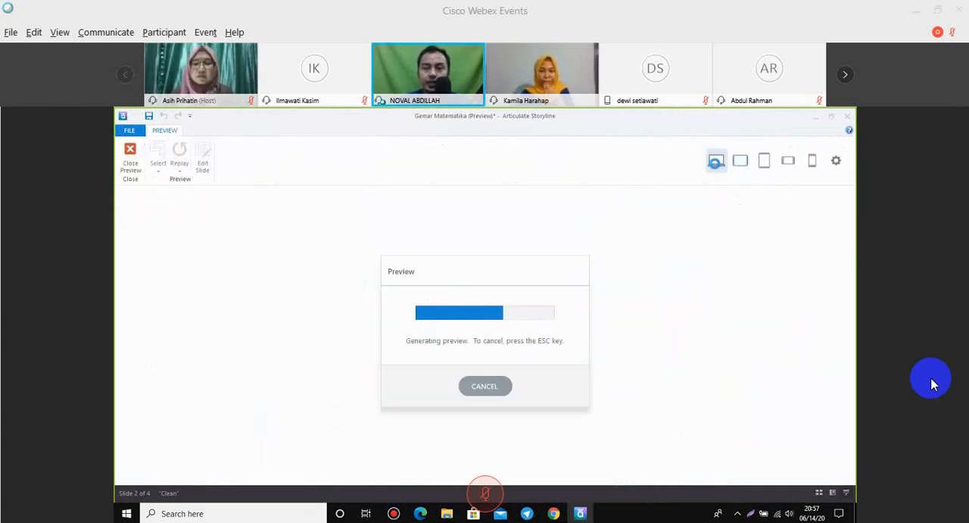